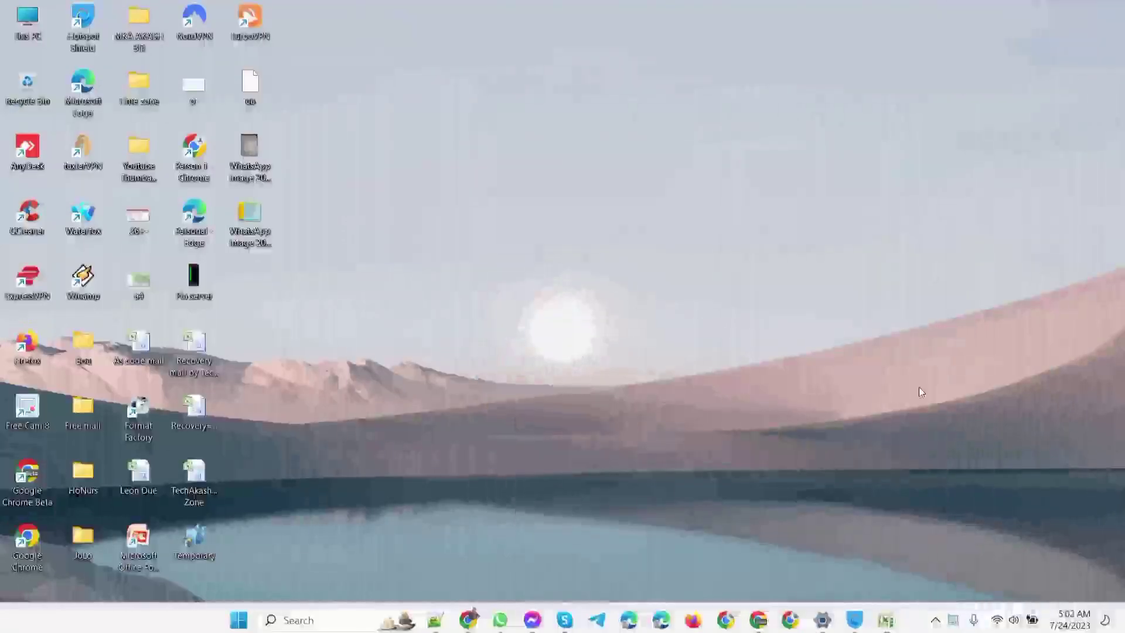
Step: Connect Hotspot Shield through a United Kingdom server and minimize its window
left_click(850, 620)
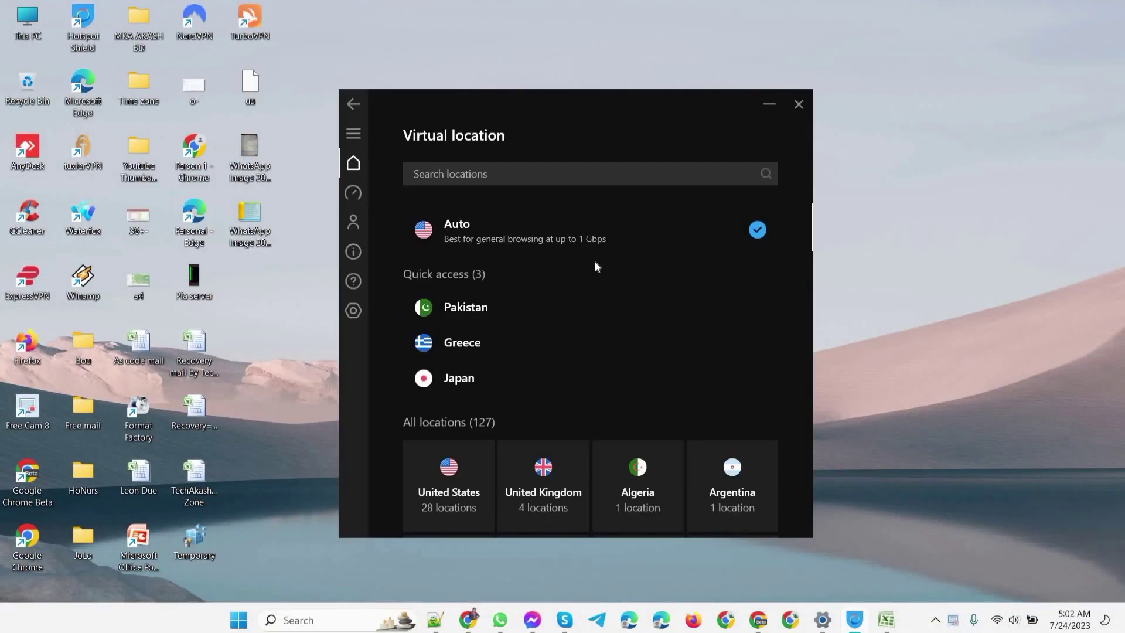
scroll(588, 311, "down", 2)
left_click(567, 390)
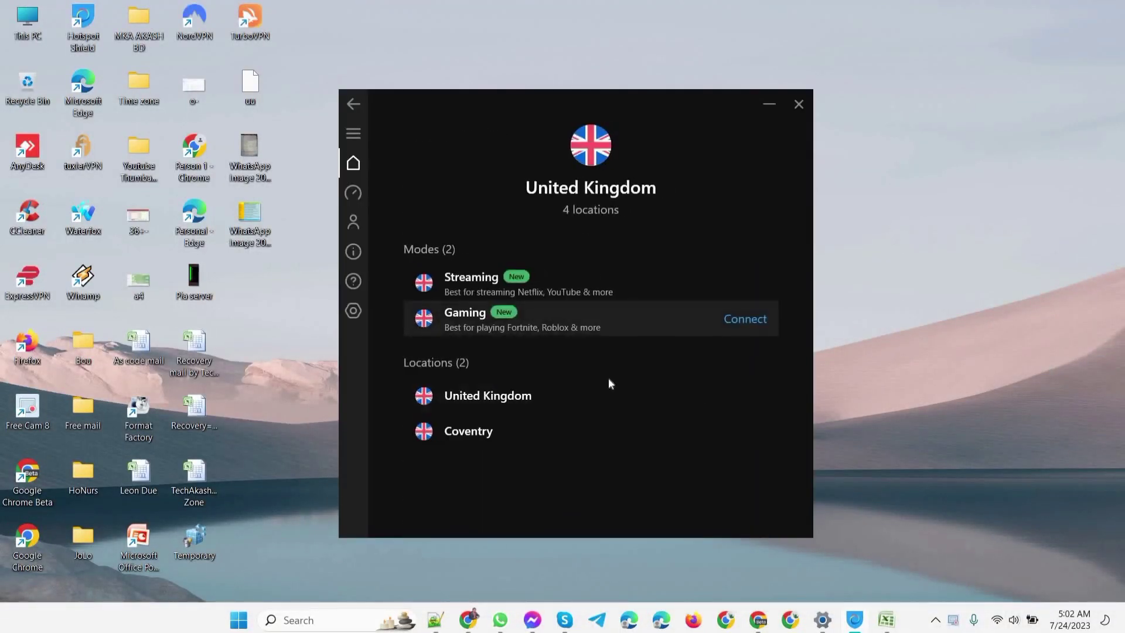
left_click(750, 396)
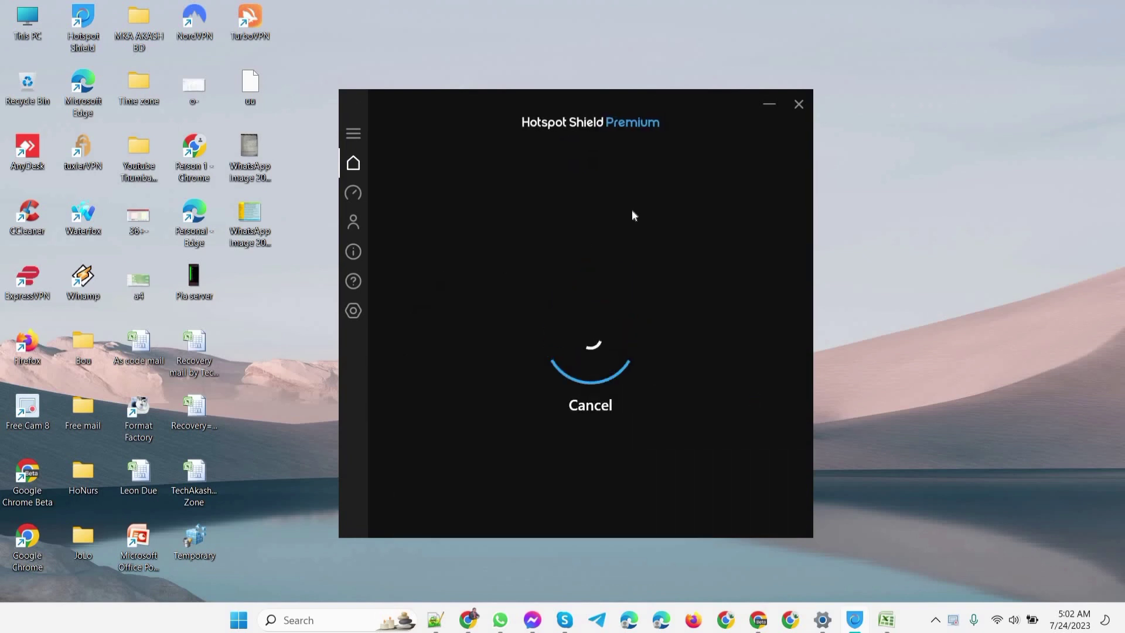
left_click(767, 107)
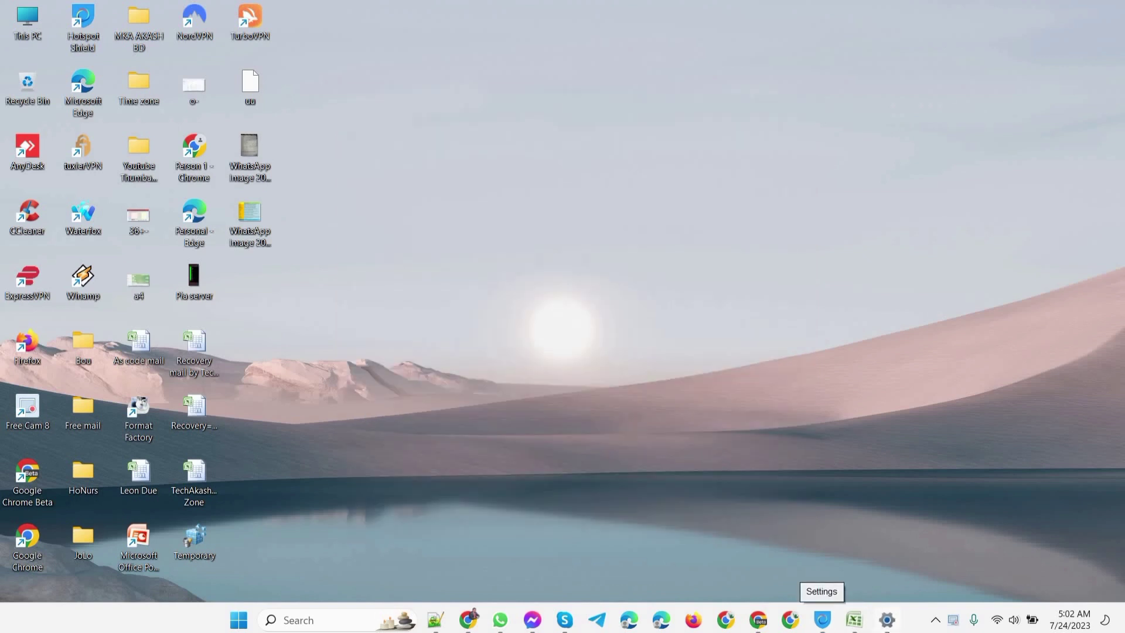
Step: Set the Windows time zone to (UTC) Coordinated Universal Time
left_click(822, 620)
left_click(936, 277)
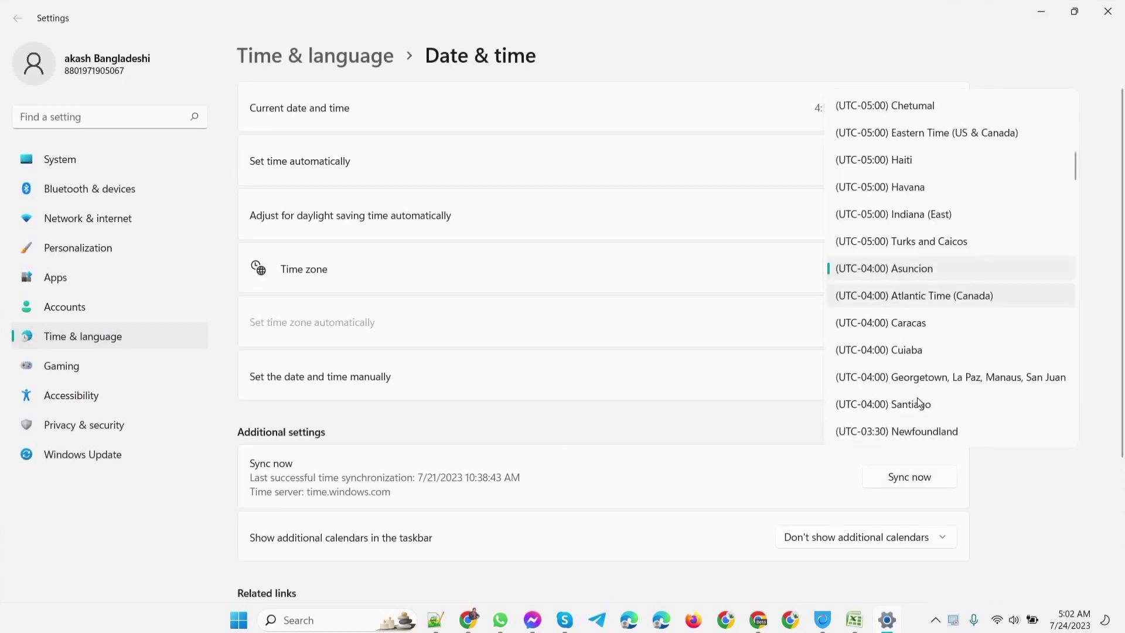
scroll(916, 403, "down", 5)
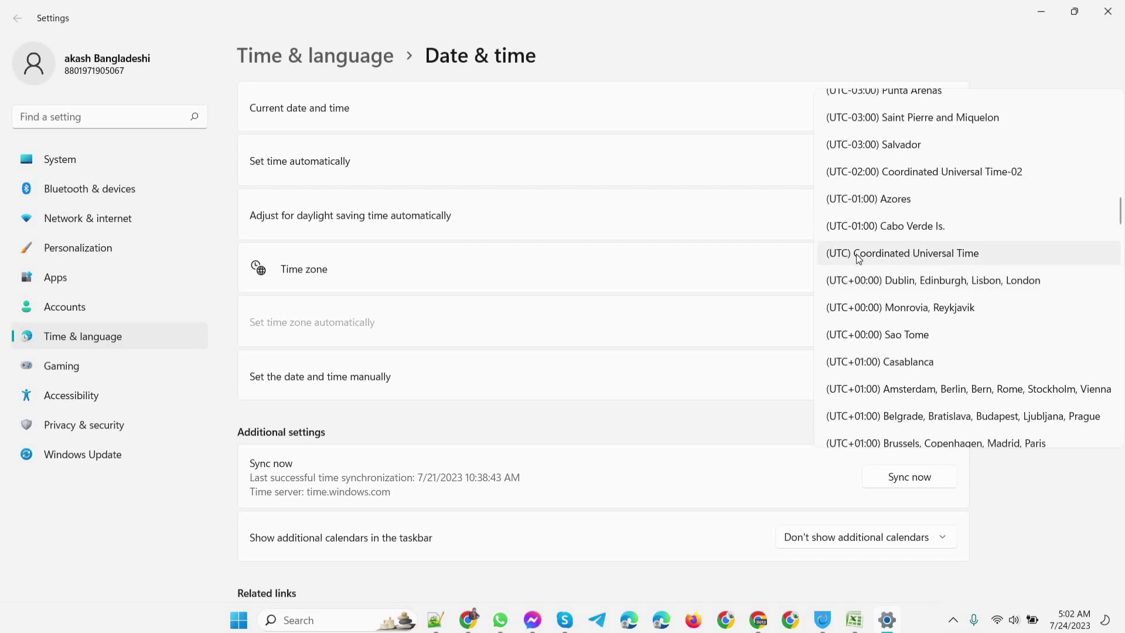
left_click(859, 259)
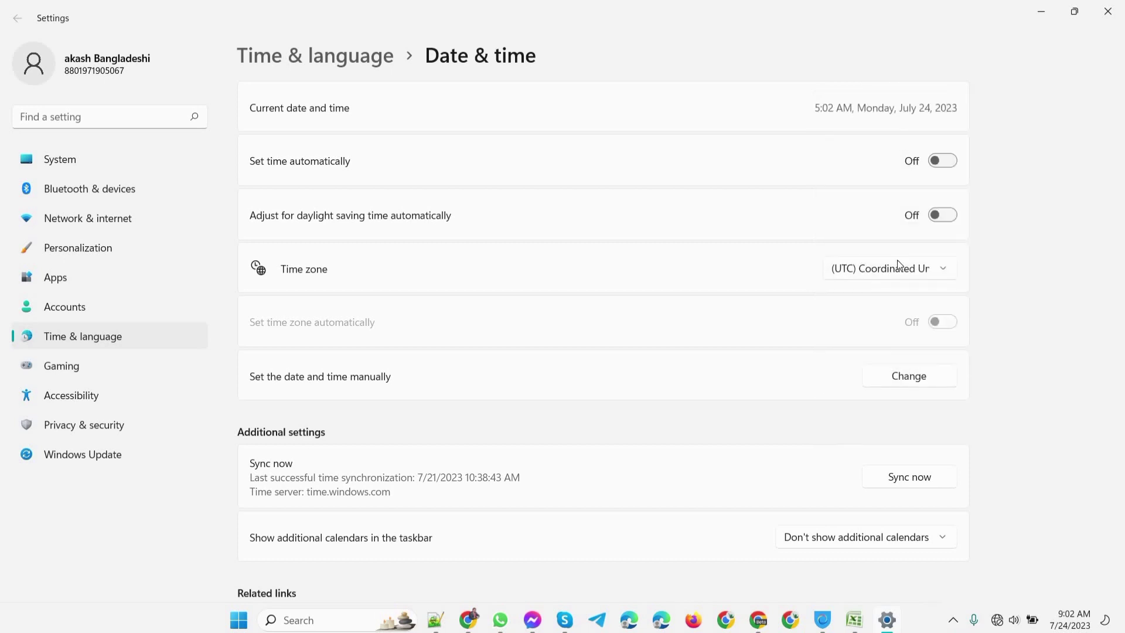
Step: Verify the VPN's United Kingdom connection, refresh the desktop, and launch Firefox
left_click(1044, 12)
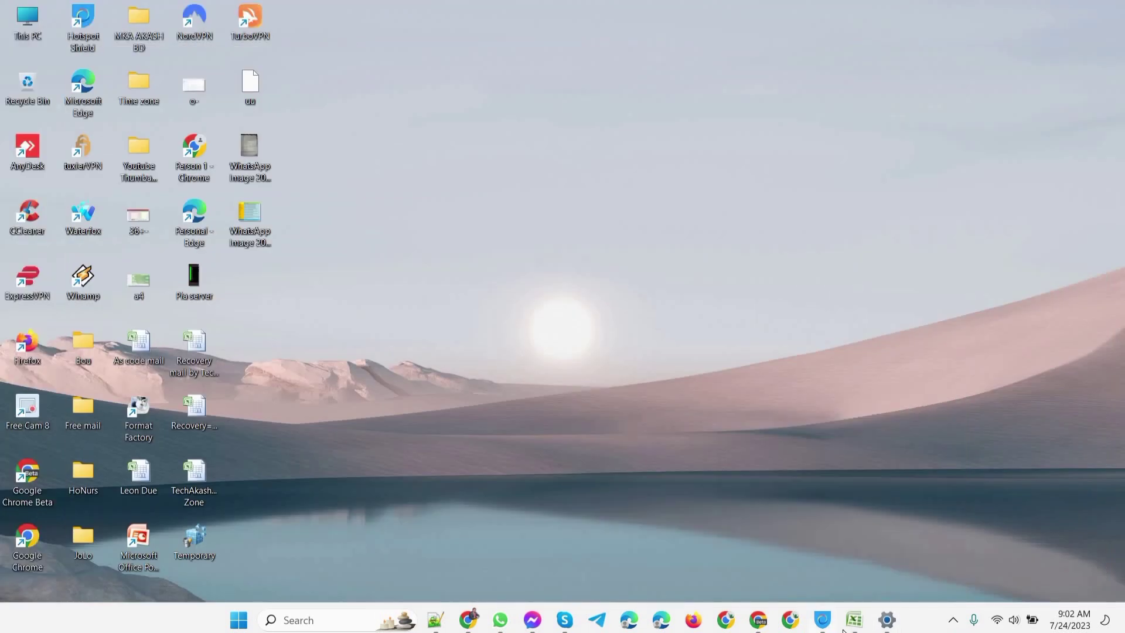
left_click(823, 622)
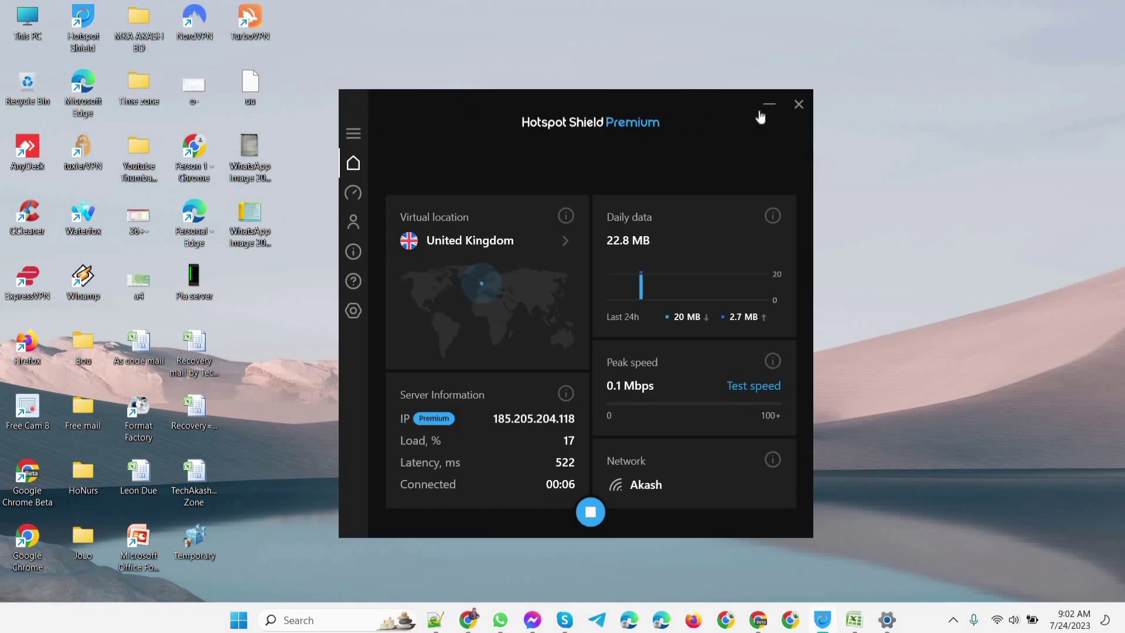
left_click(764, 105)
right_click(655, 176)
left_click(656, 174)
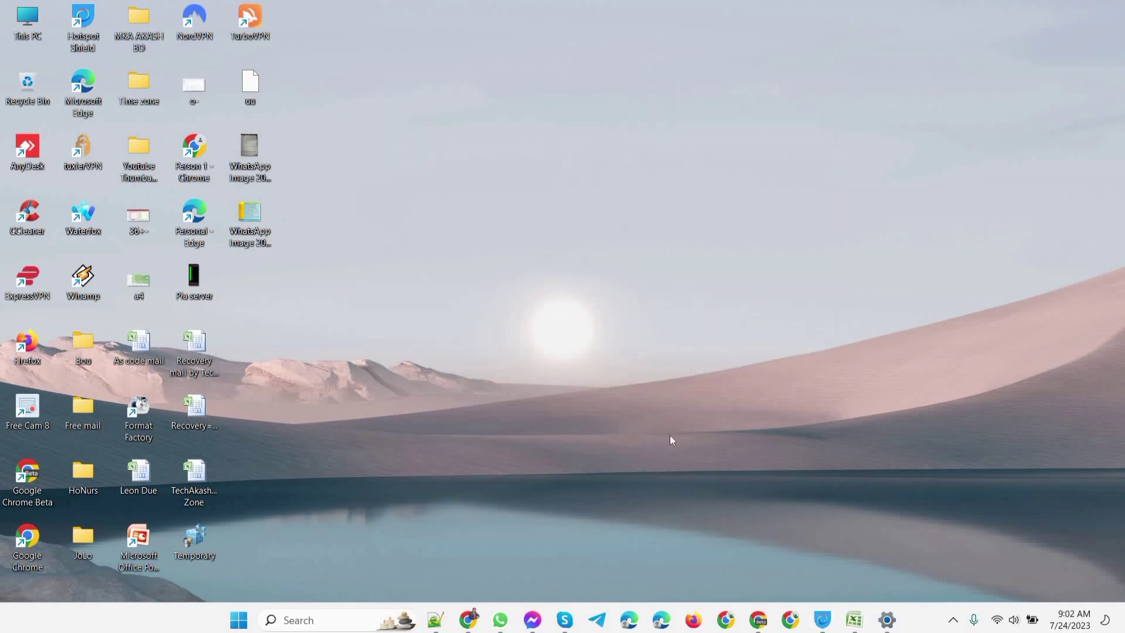
left_click(694, 621)
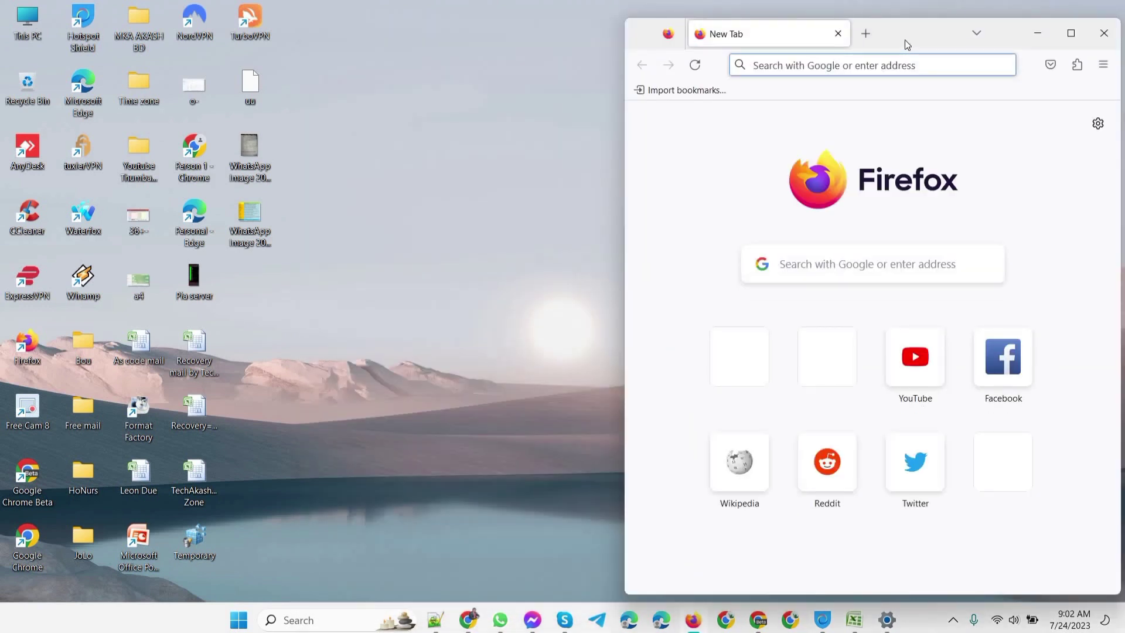
Step: Clear all Firefox history and site data for Everything, then search for 'gmail'
key("ctrl+shift+Delete")
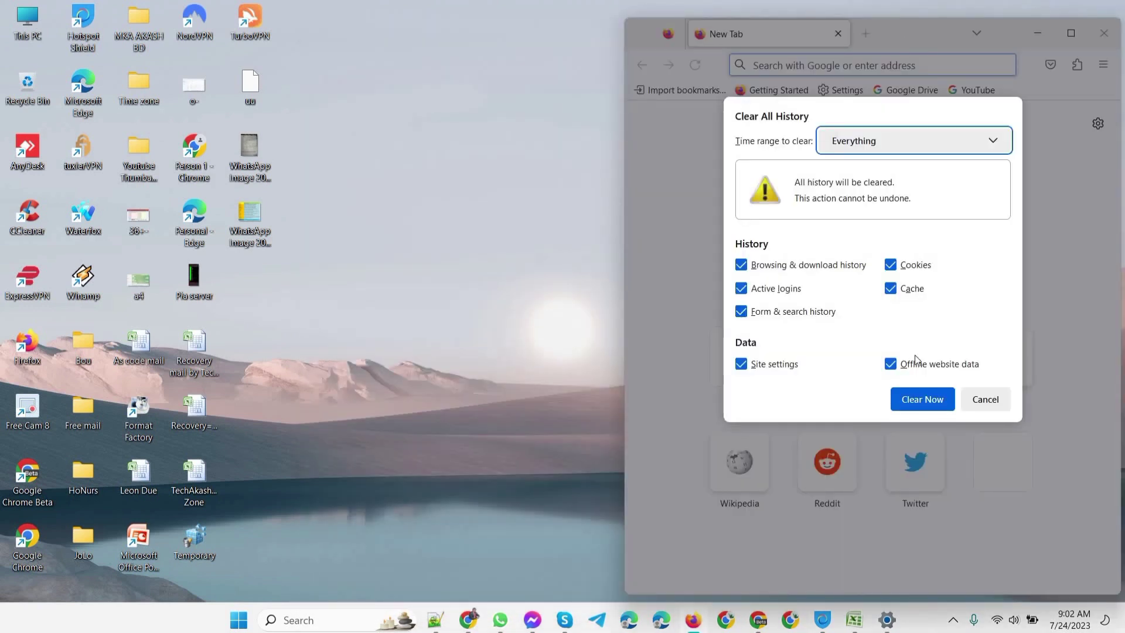
left_click(917, 406)
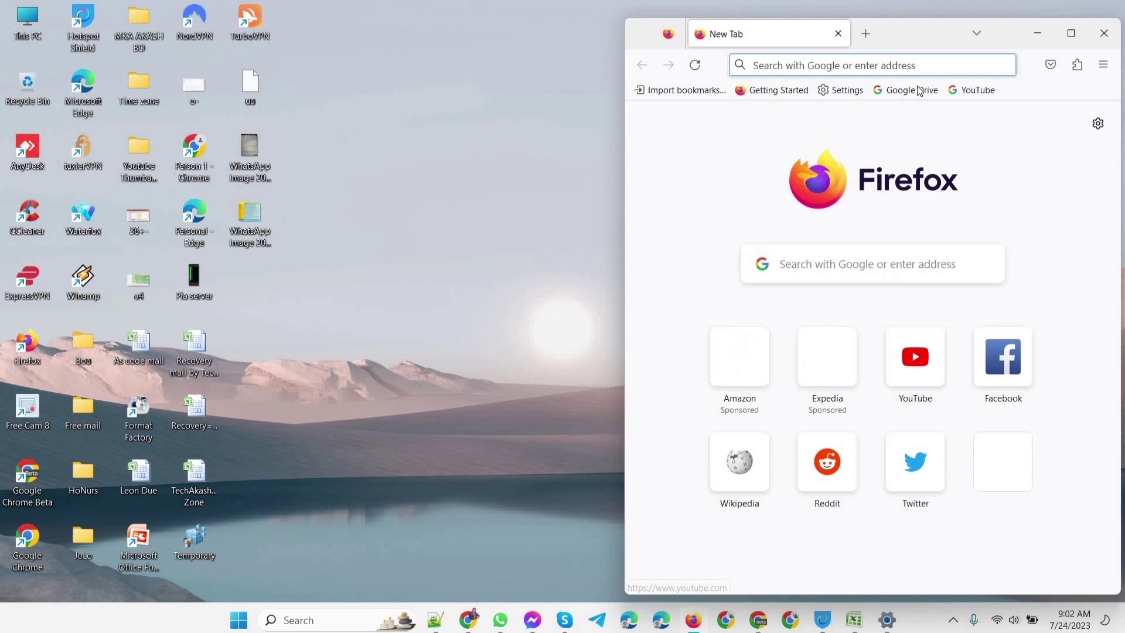
left_click(902, 64)
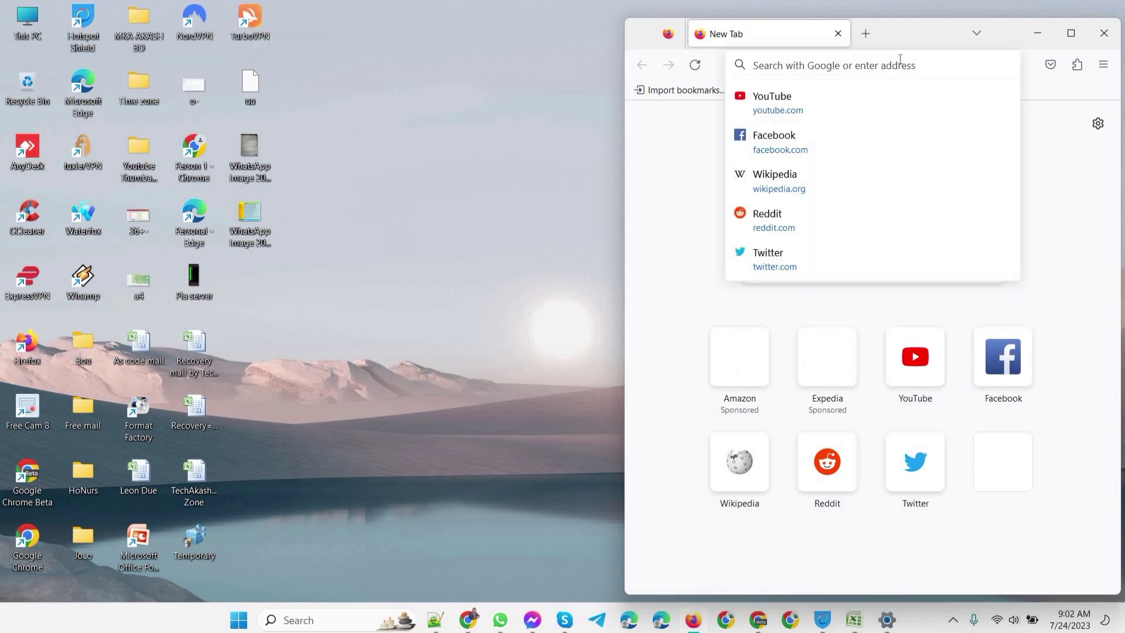
type("gmail")
key("Return")
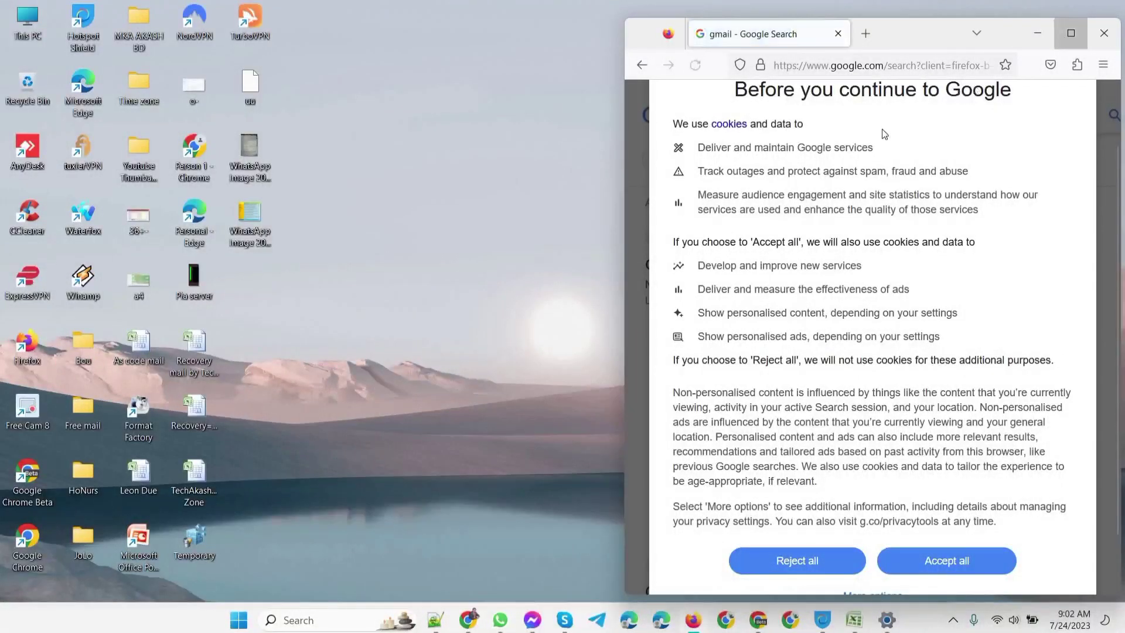
Step: Skip Google's cookie prompt via More options and reach the Google Sign in page
left_click(1071, 33)
scroll(633, 521, "up", 2)
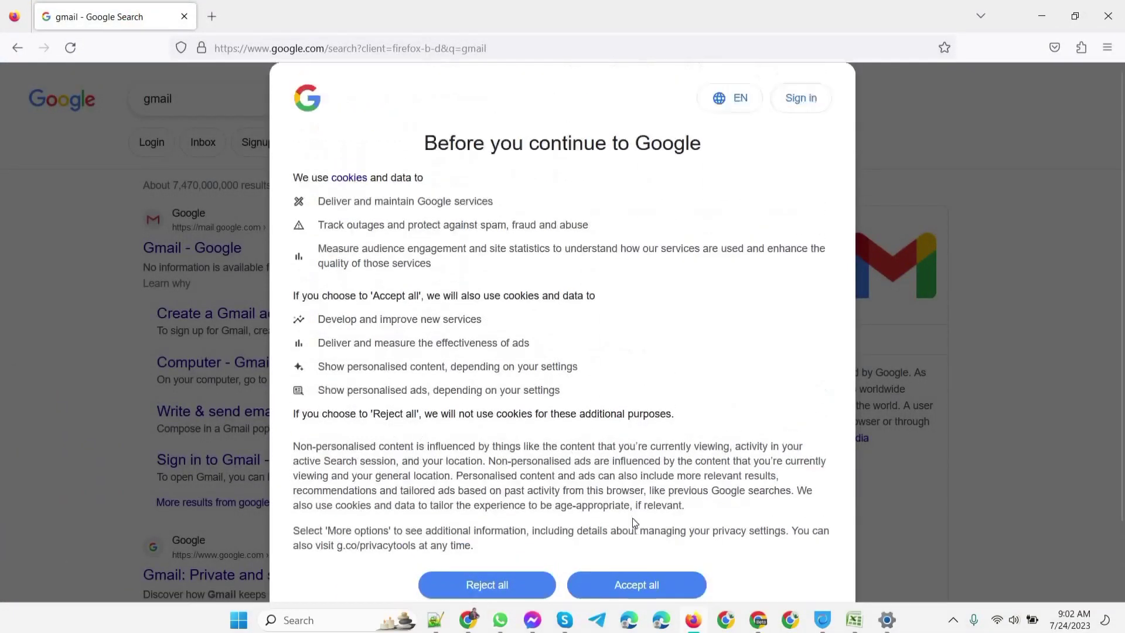
scroll(633, 526, "down", 2)
left_click(542, 540)
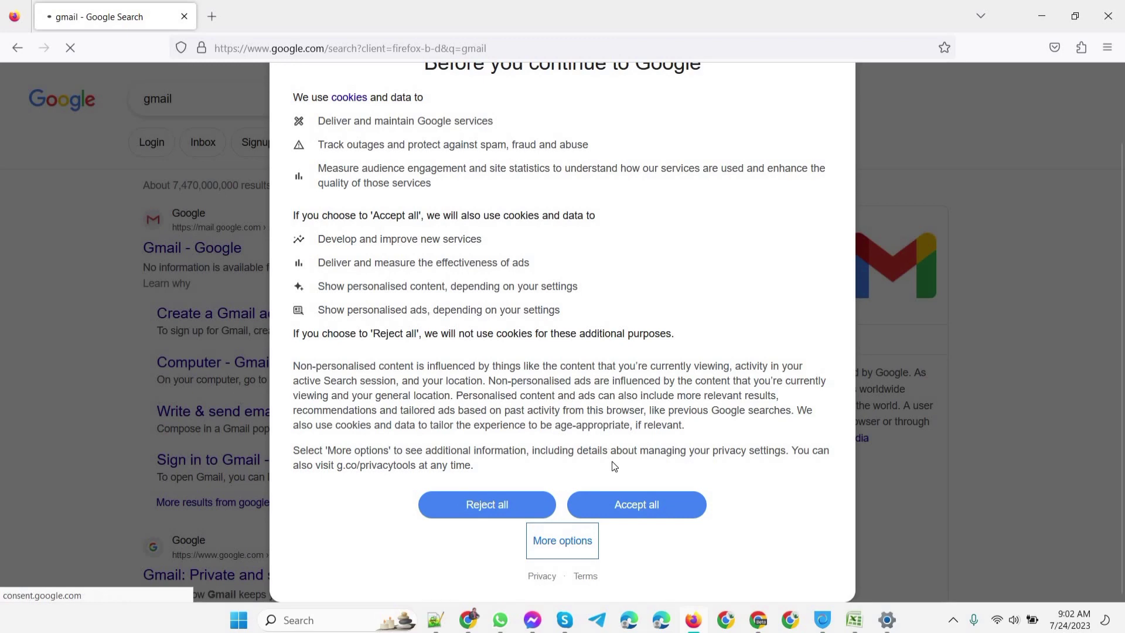
scroll(613, 469, "down", 3)
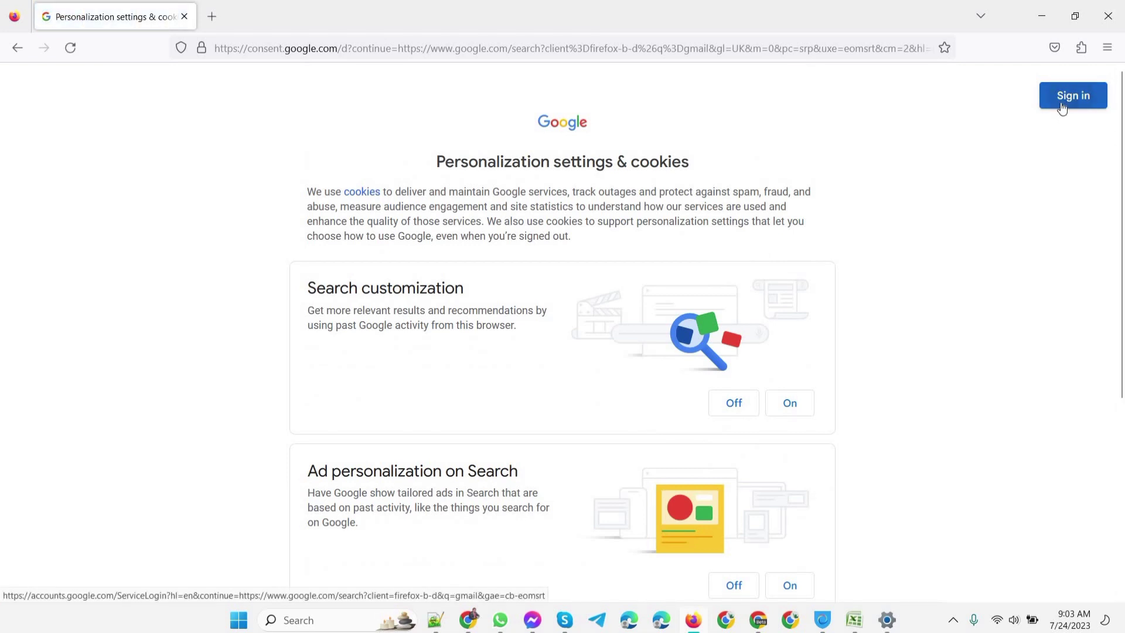
left_click(1069, 103)
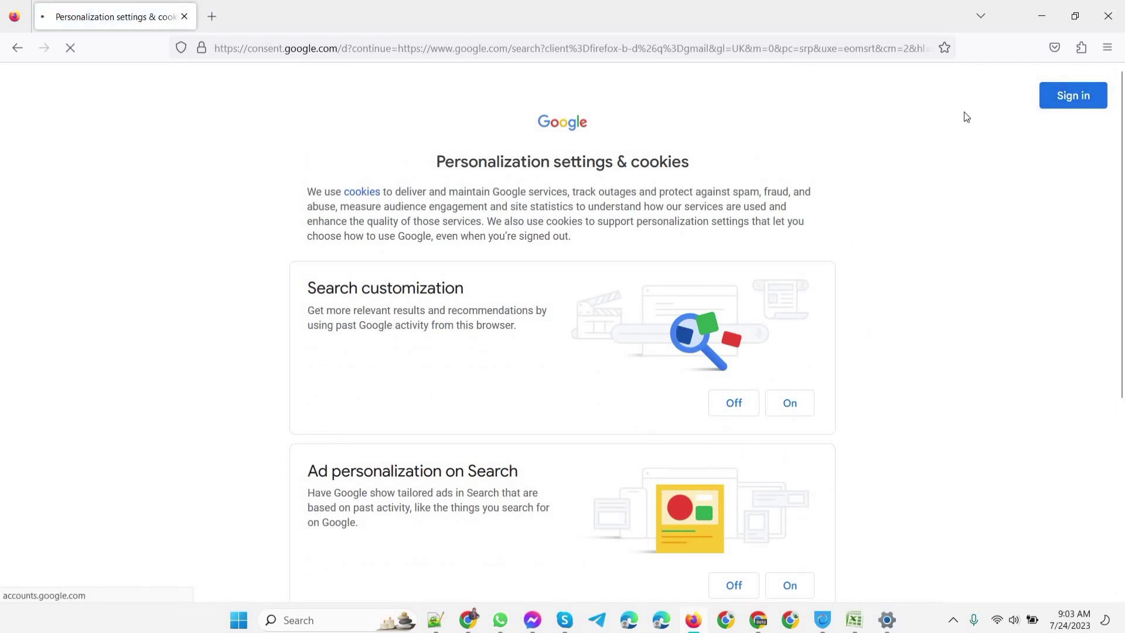
left_click(1076, 17)
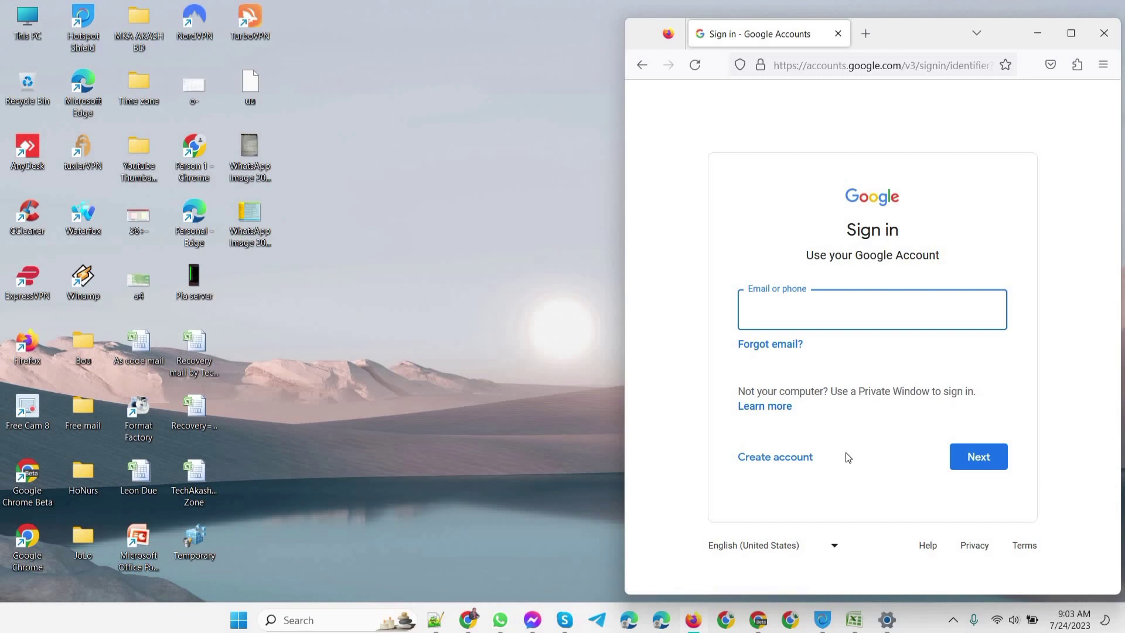
Step: Start a personal Google account and drag the generated full name into the form
left_click(797, 459)
left_click(787, 350)
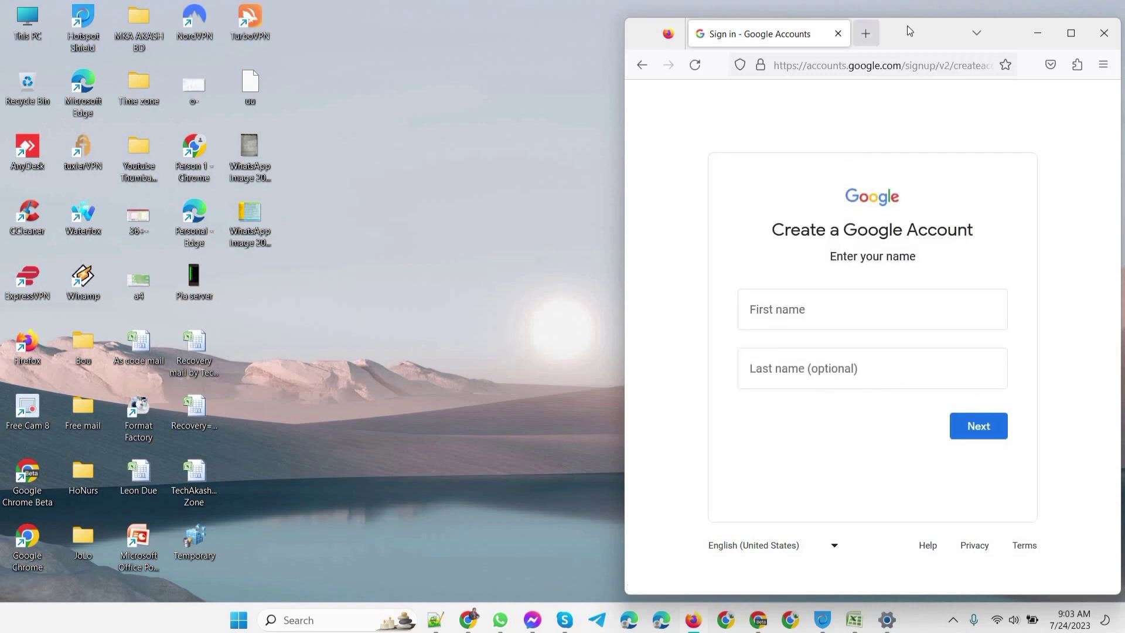
left_click(469, 620)
scroll(223, 489, "down", 1)
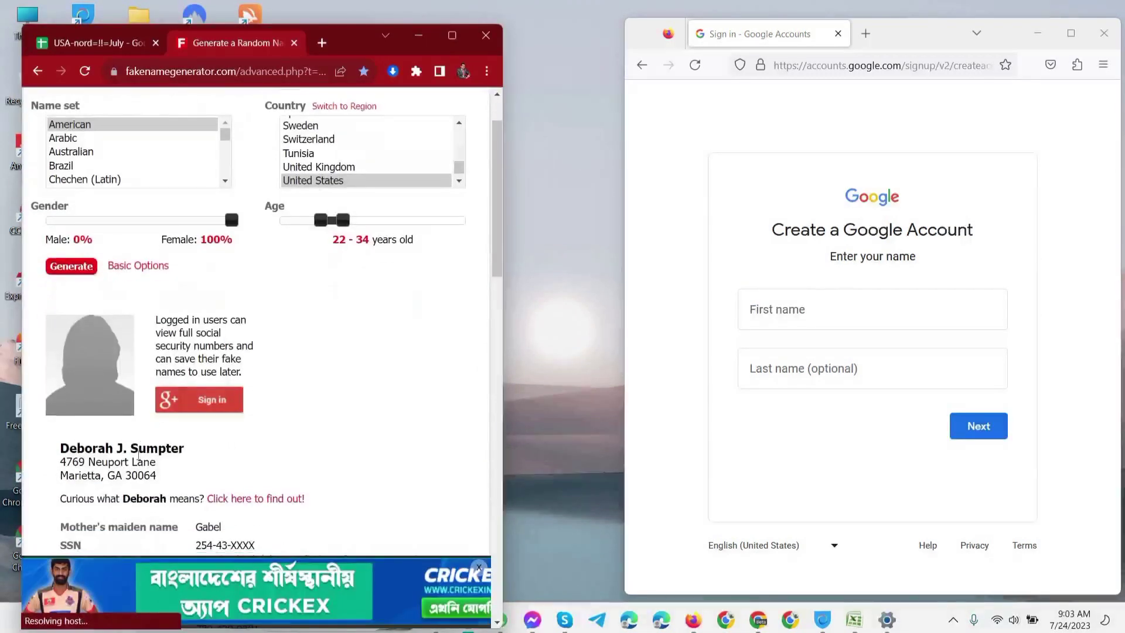
triple_click(139, 449)
left_click_drag(138, 448, 829, 369)
left_click(841, 368)
Step: Tidy the first and last name fields and submit the name
left_click(828, 309)
double_click(821, 310)
left_click(821, 312)
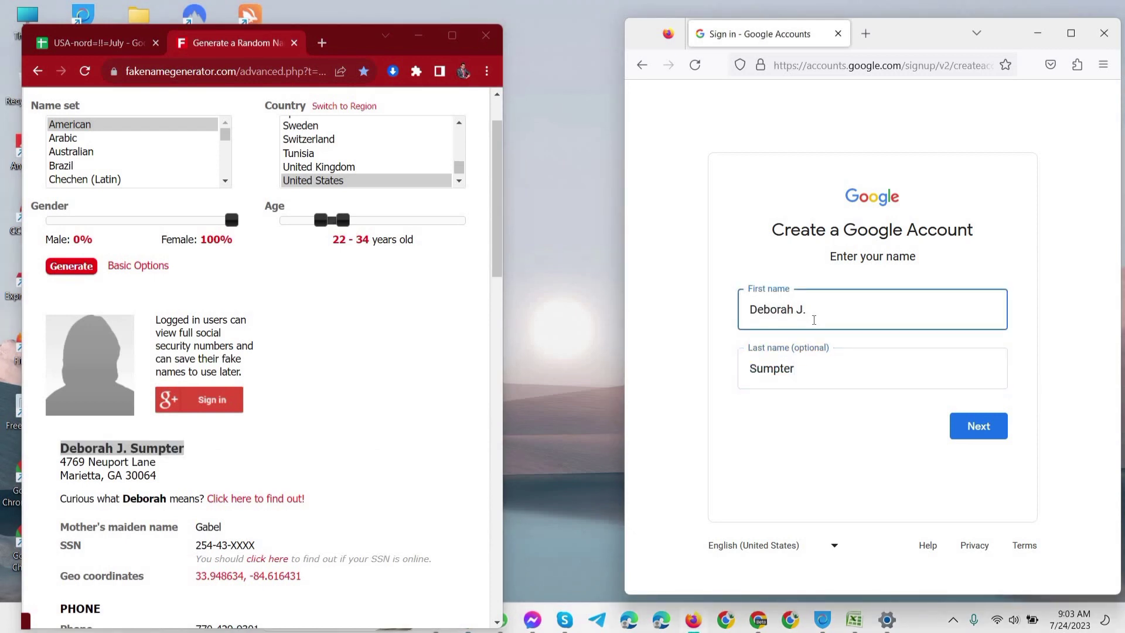
left_click(815, 381)
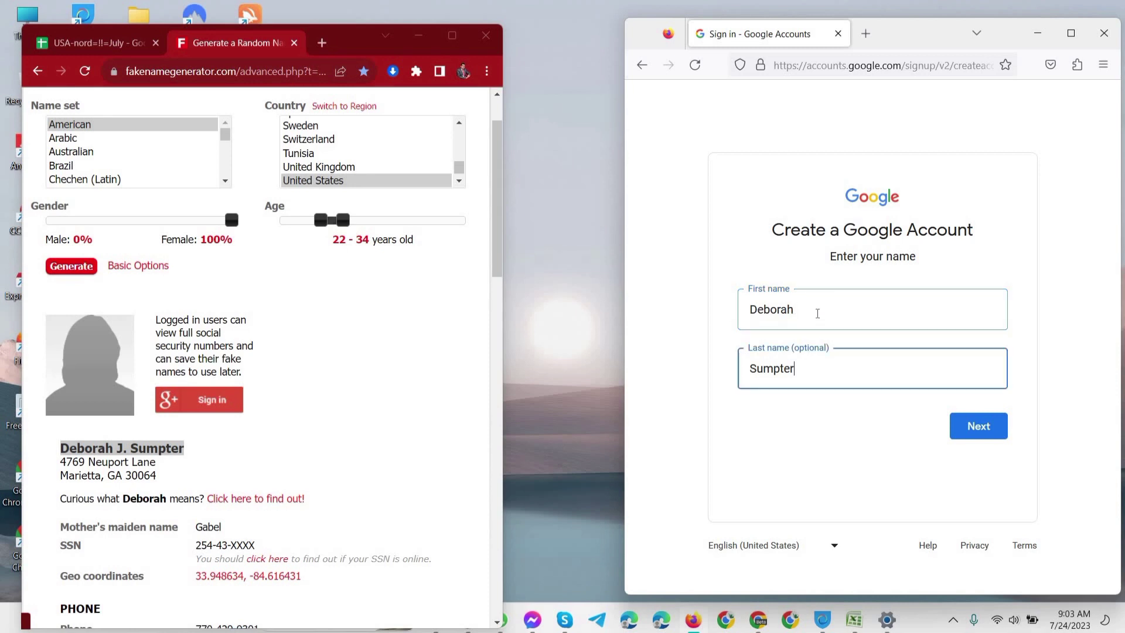
left_click(788, 310)
left_click(980, 431)
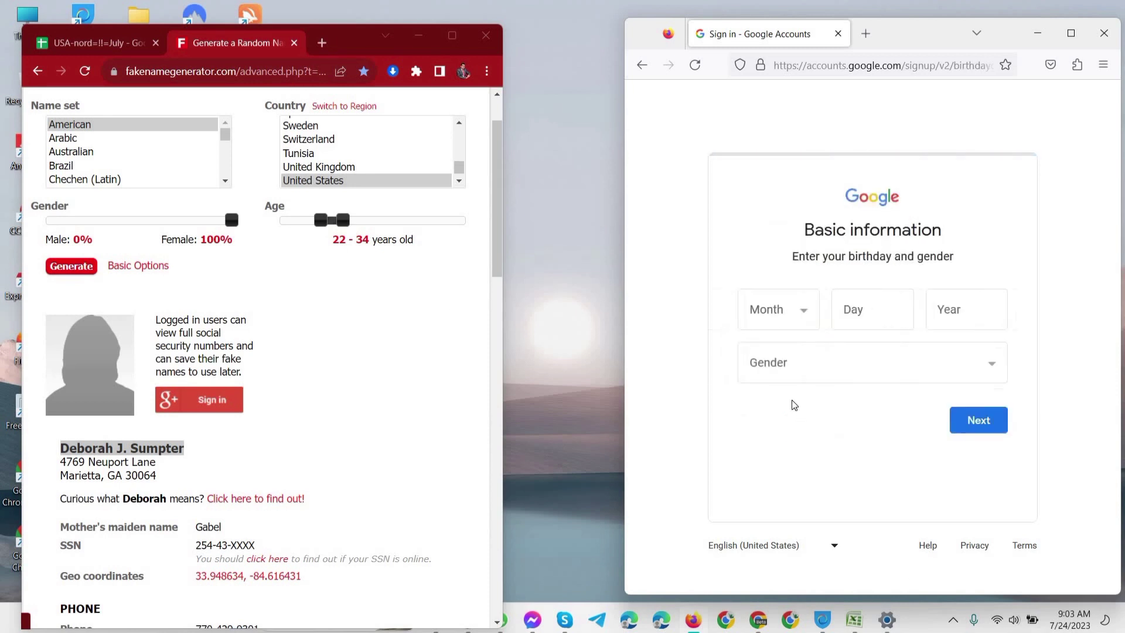
left_click(763, 311)
left_click(761, 383)
left_click(839, 309)
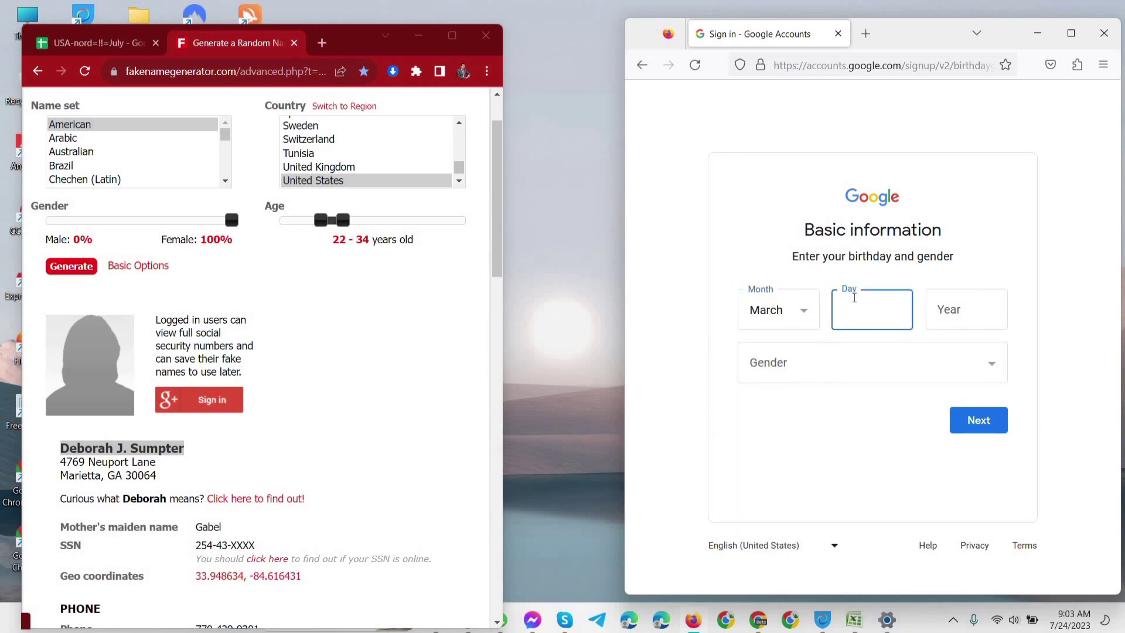
left_click(996, 306)
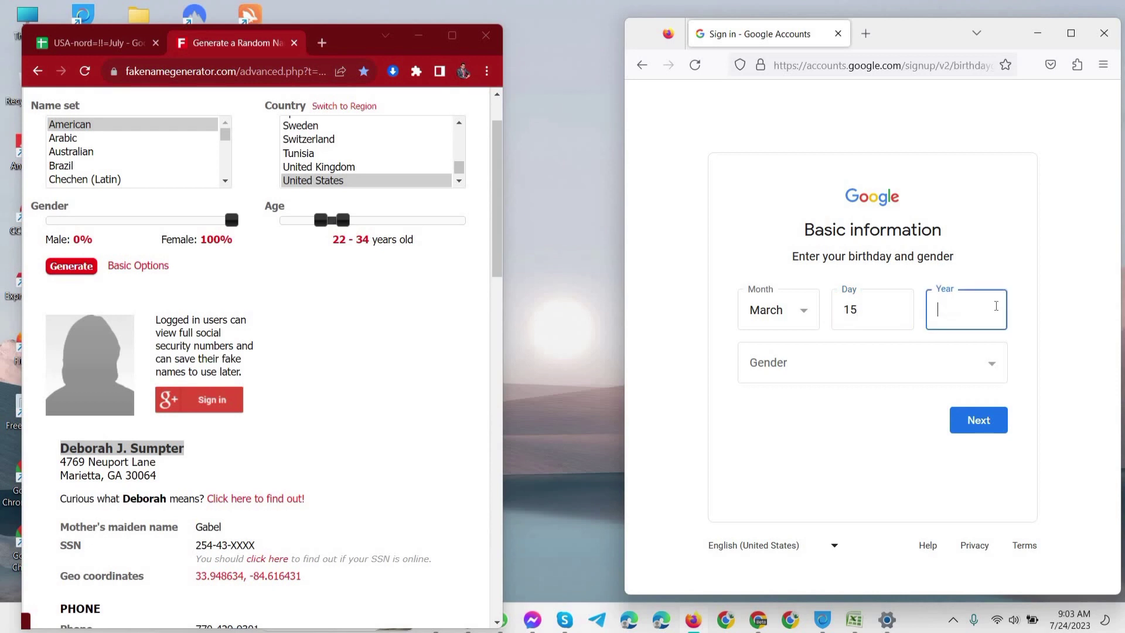
left_click(942, 375)
left_click(909, 397)
left_click(964, 422)
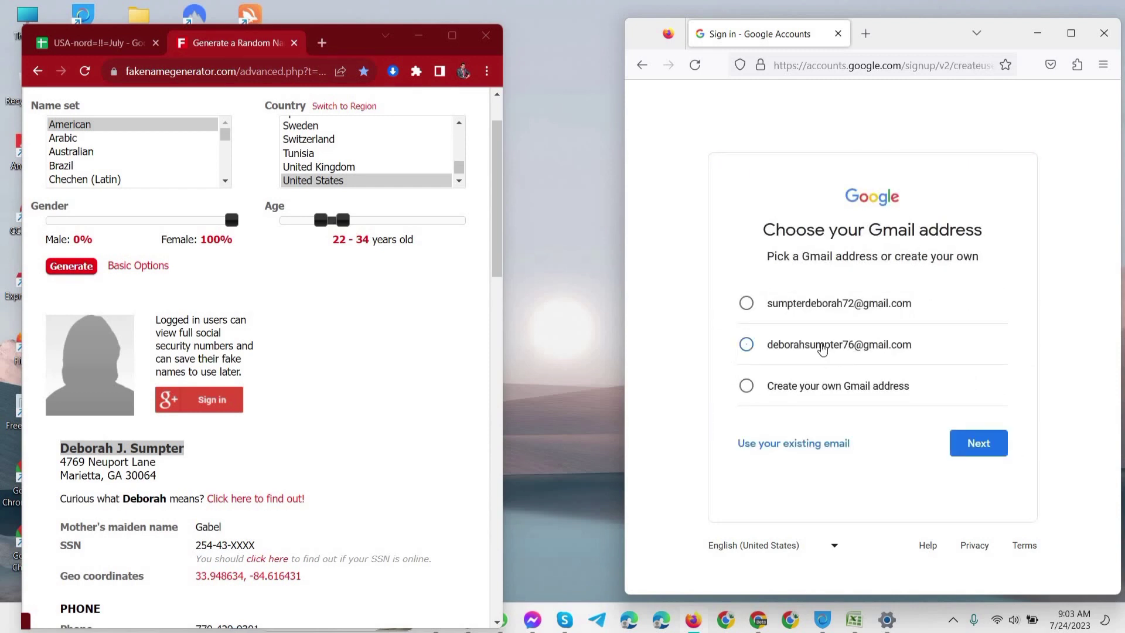
left_click(964, 450)
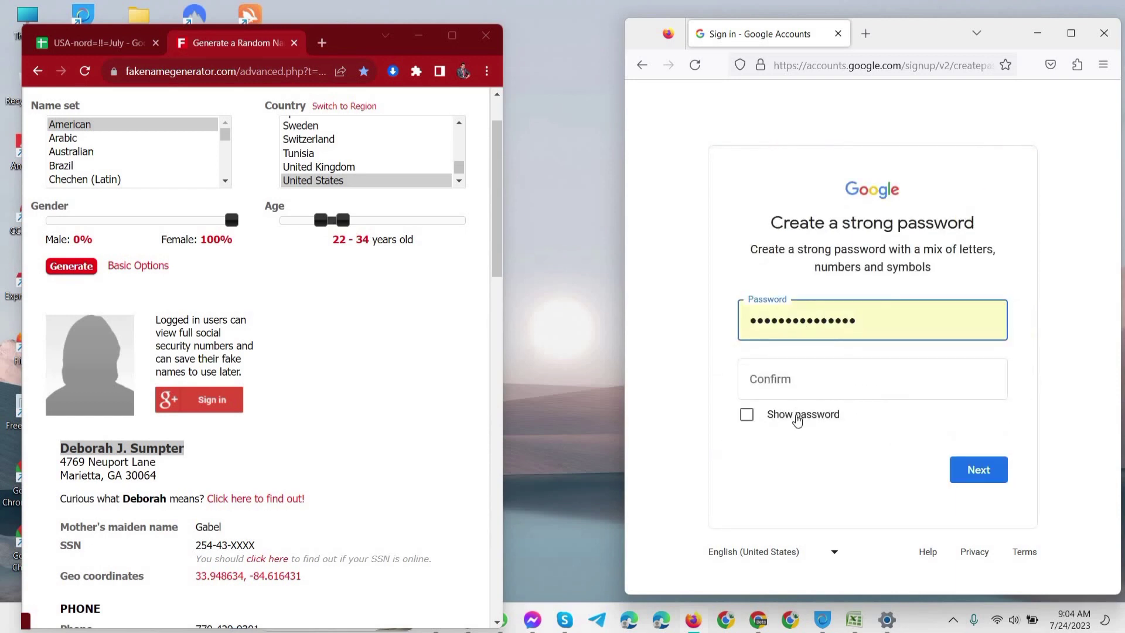
Step: Replace the autofilled password with a new one and copy it
left_click(797, 415)
left_click(879, 323)
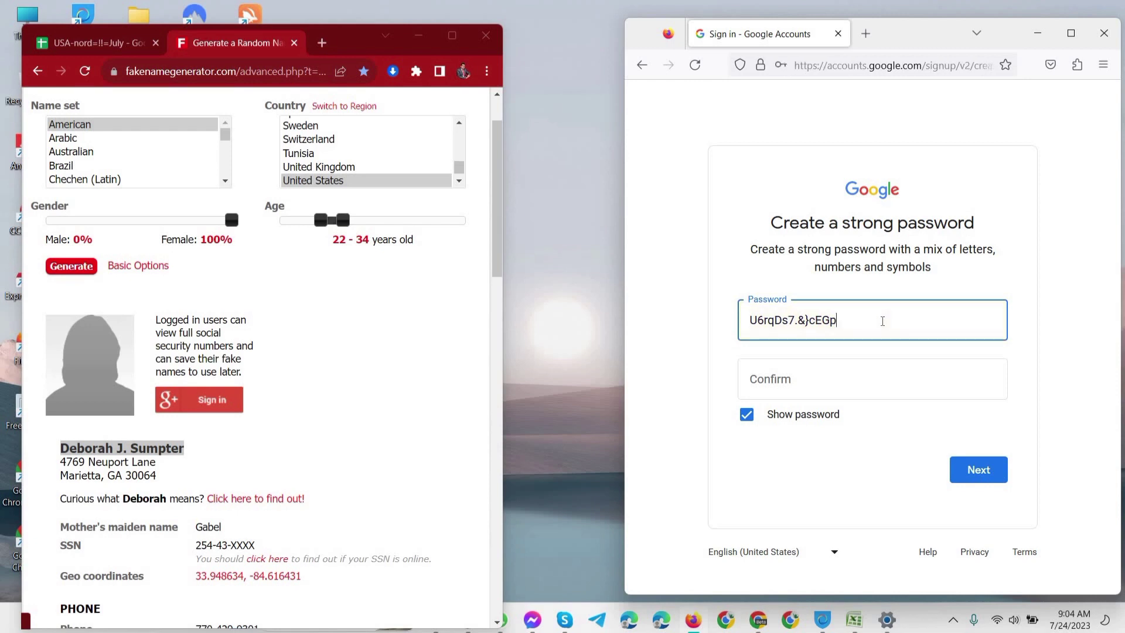
key("BackSpace")
key("BackSpace")
key("BackSpace")
key("BackSpace")
key("BackSpace")
key("BackSpace")
key("BackSpace")
key("BackSpace")
key("BackSpace")
key("BackSpace")
key("BackSpace")
key("BackSpace")
key("BackSpace")
key("BackSpace")
key("BackSpace")
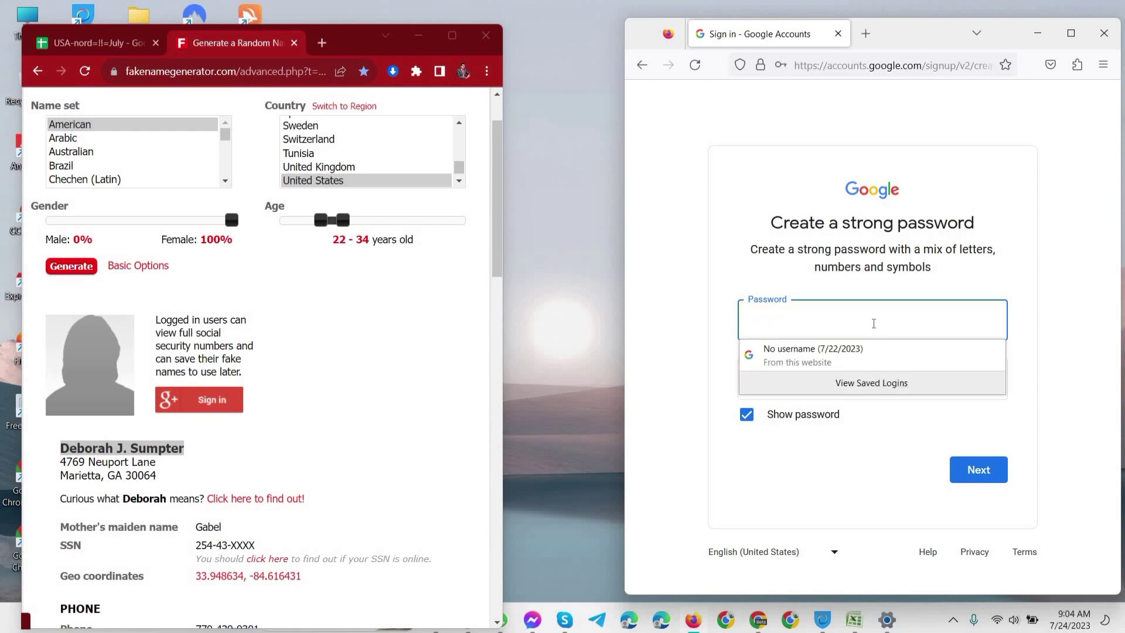
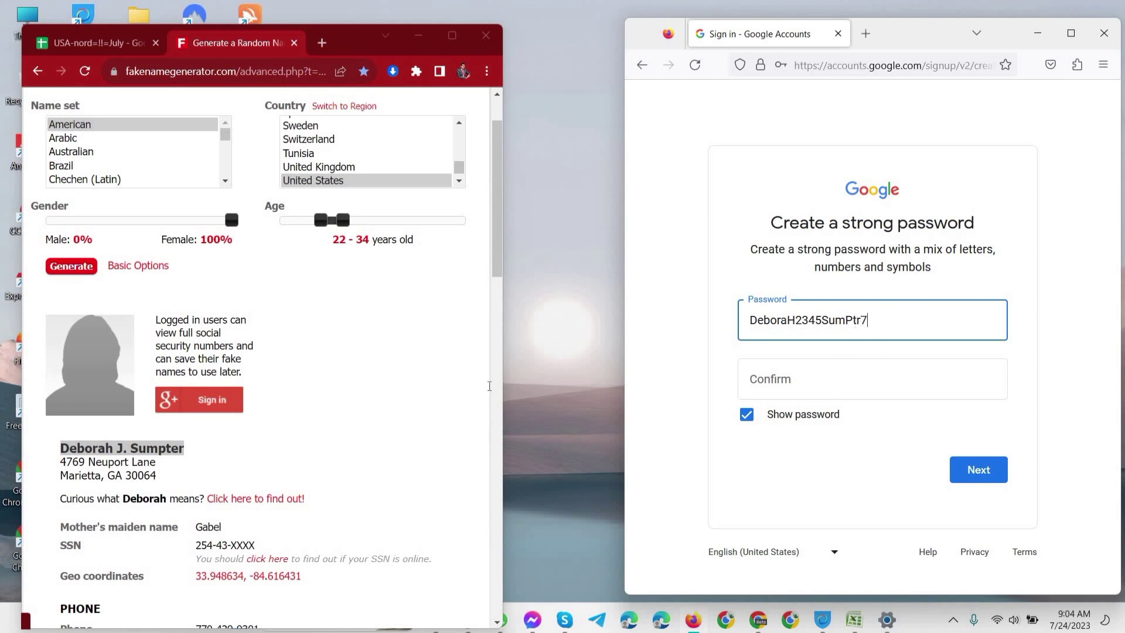
key("ctrl+a")
left_click(747, 414)
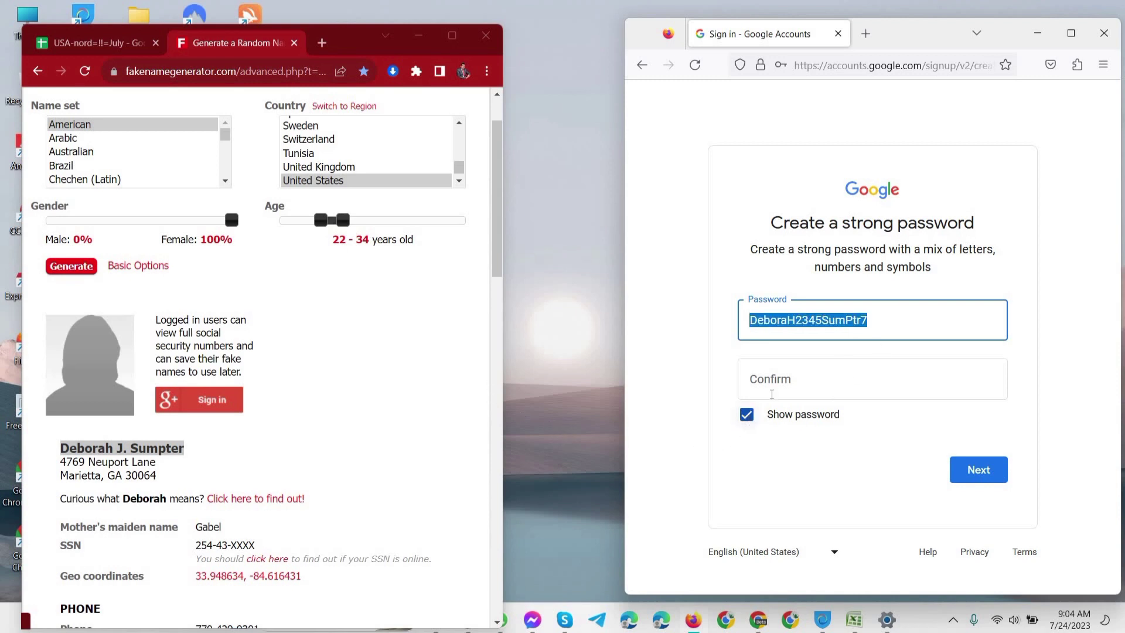
Step: Paste the password into Confirm, submit it, and refresh the desktop
left_click(918, 326)
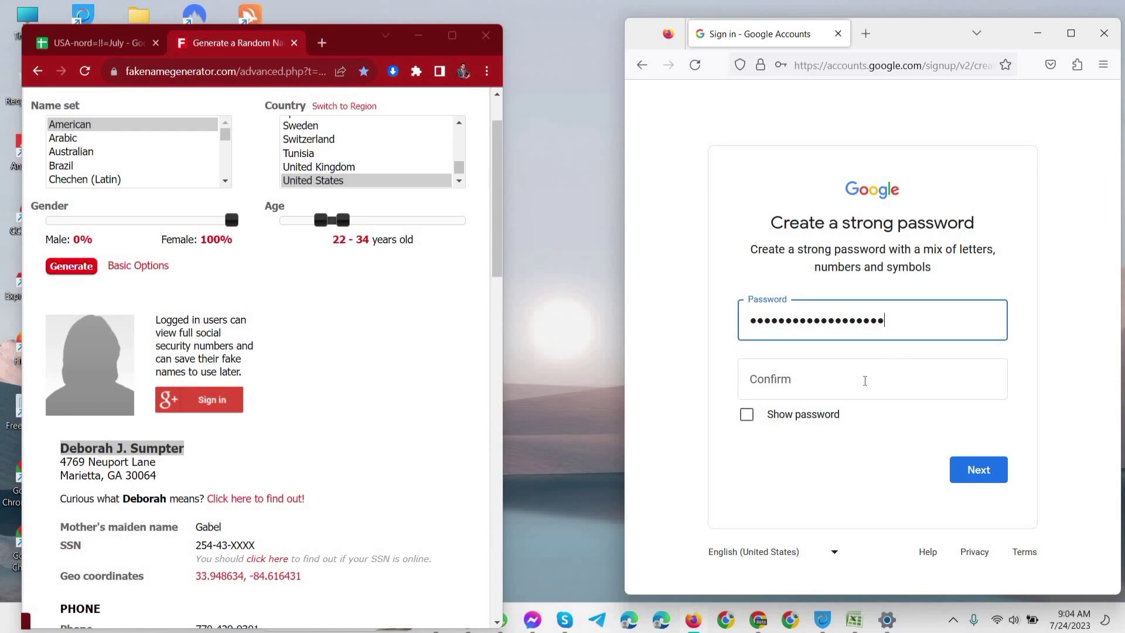
left_click(862, 382)
key("ctrl+v")
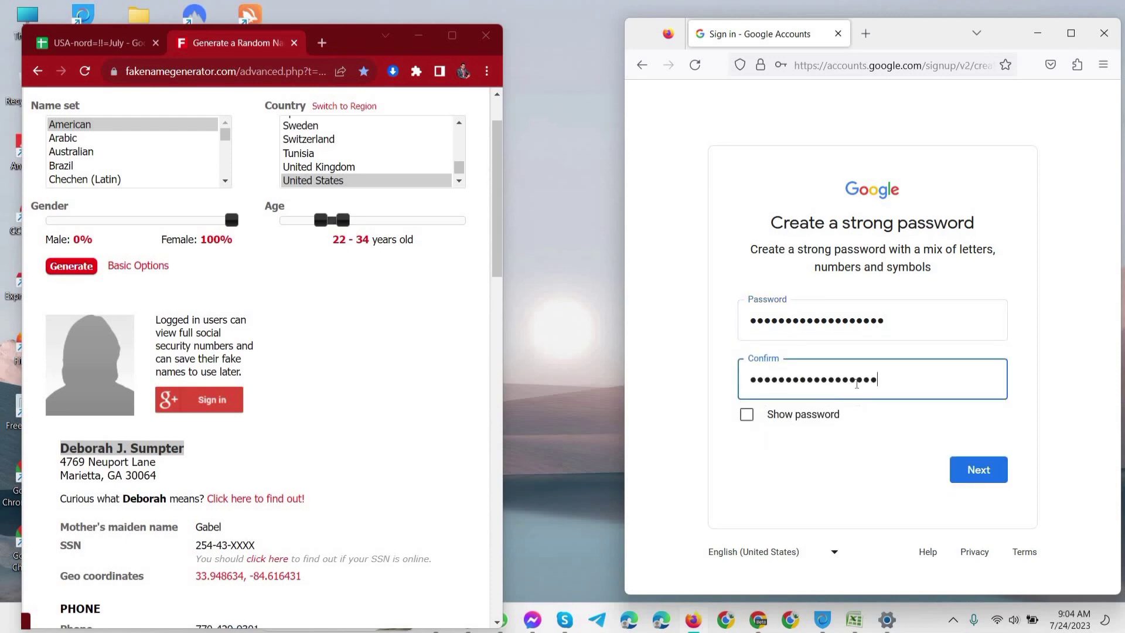
double_click(905, 324)
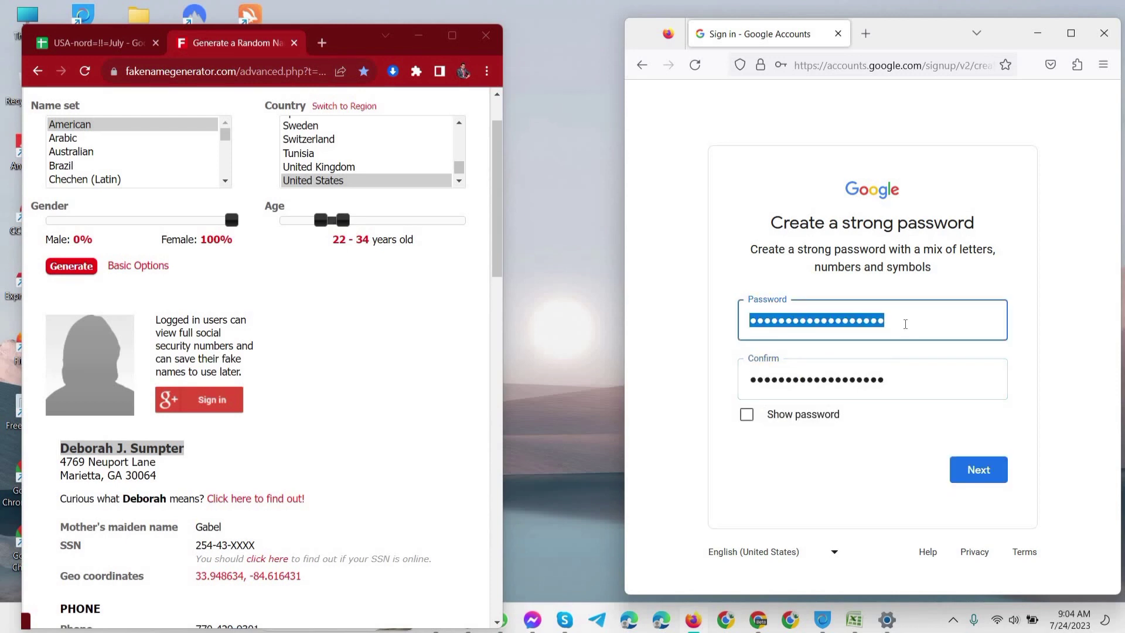
left_click(977, 470)
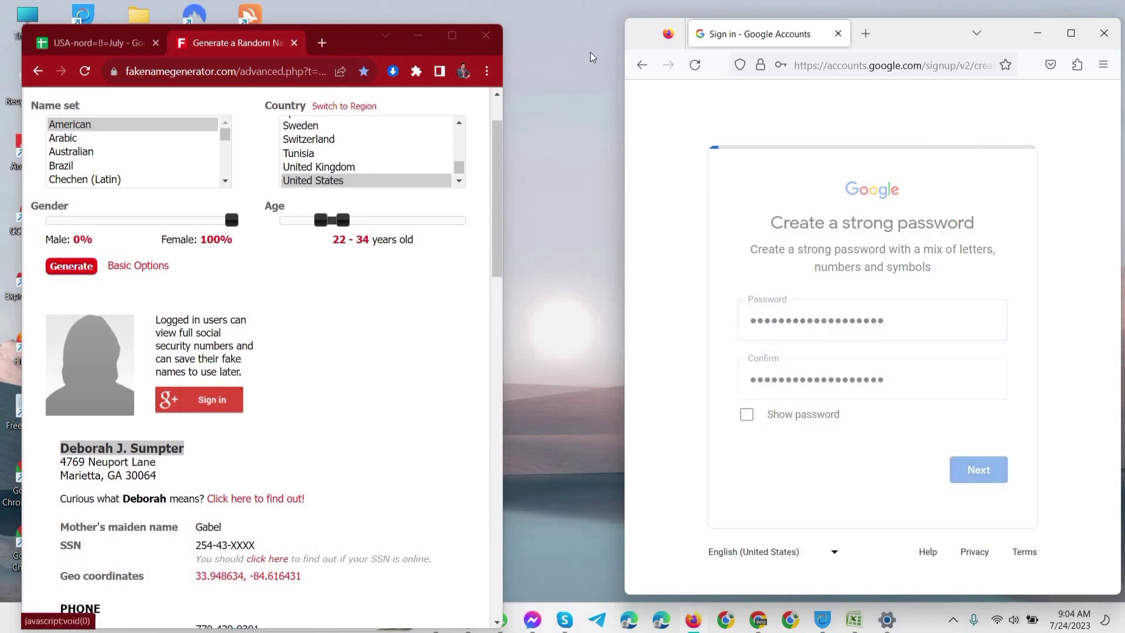
right_click(615, 123)
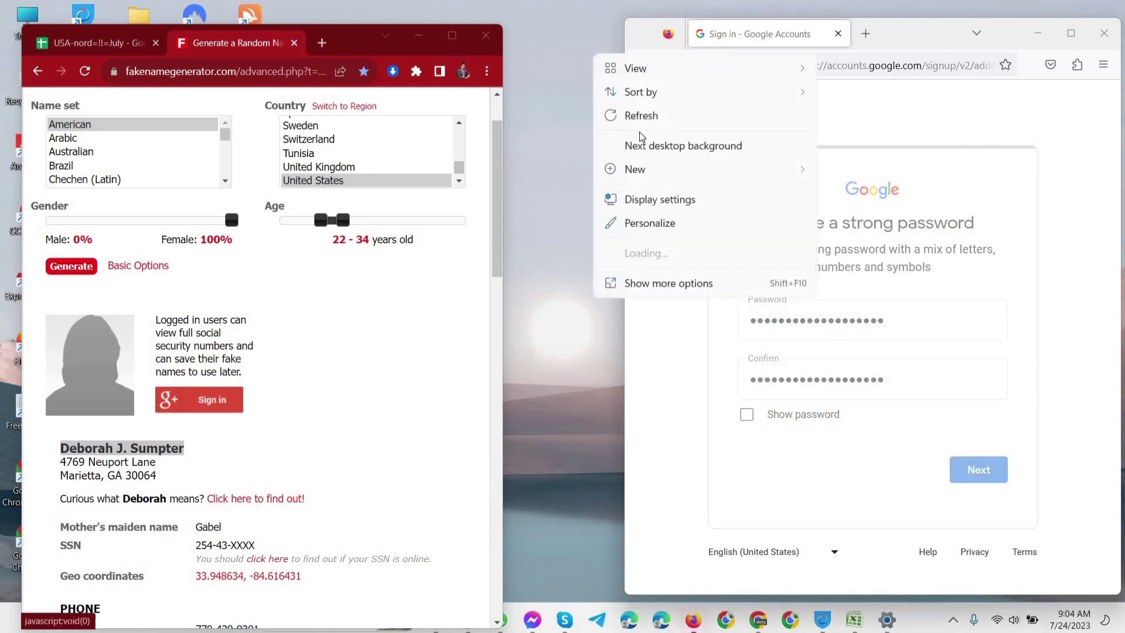
left_click(642, 127)
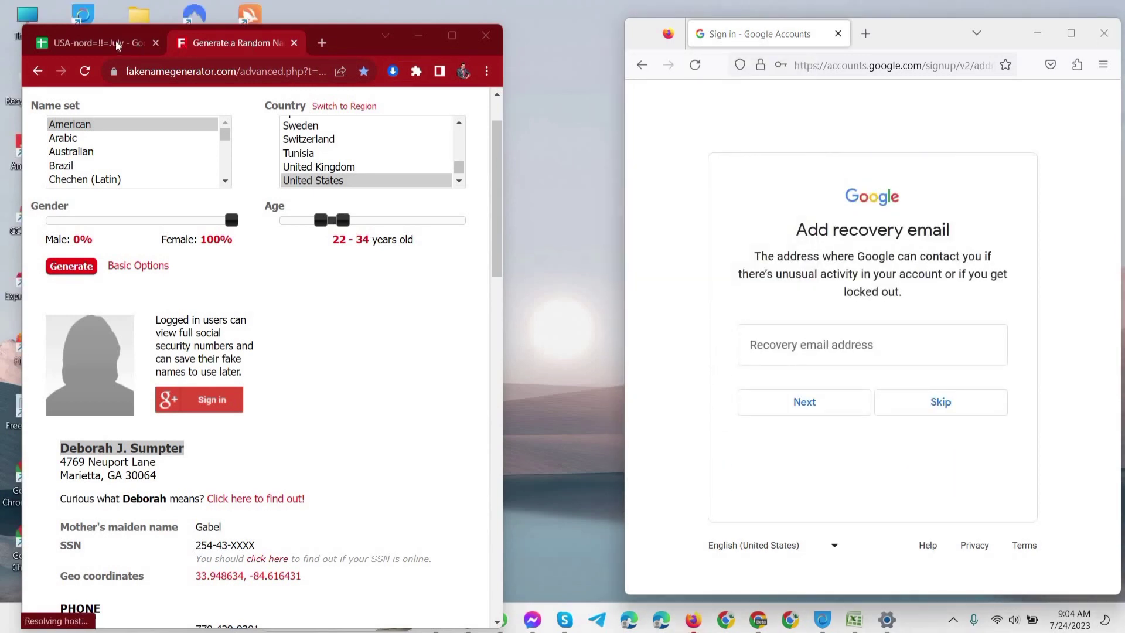
Step: Paste the new password into cell B69 of the USA-nord sheet
left_click(94, 42)
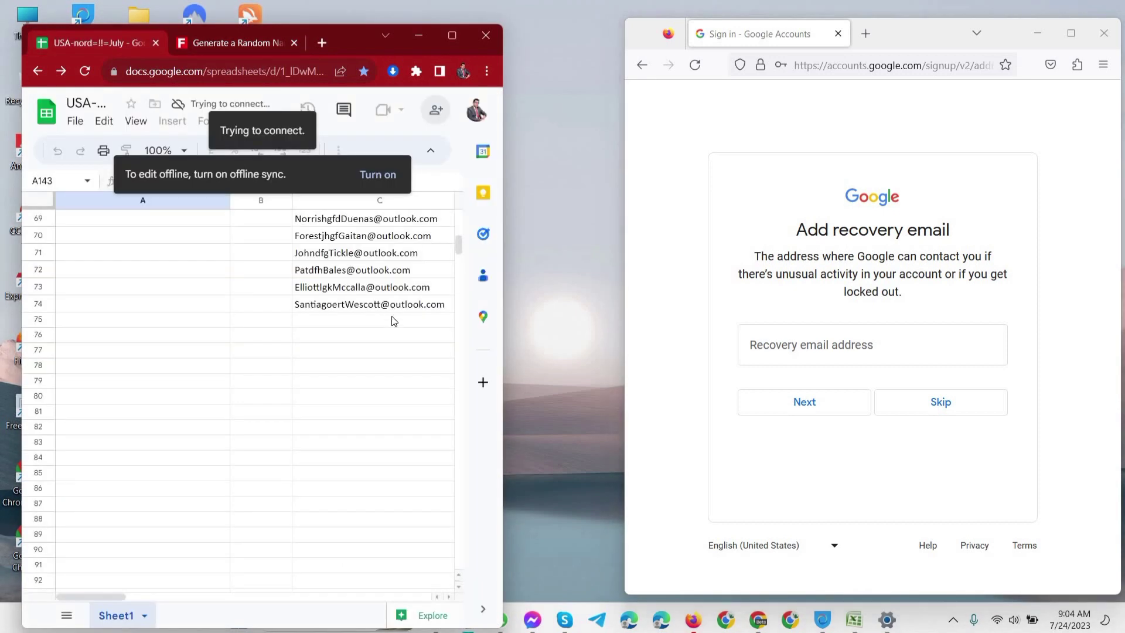
left_click(277, 226)
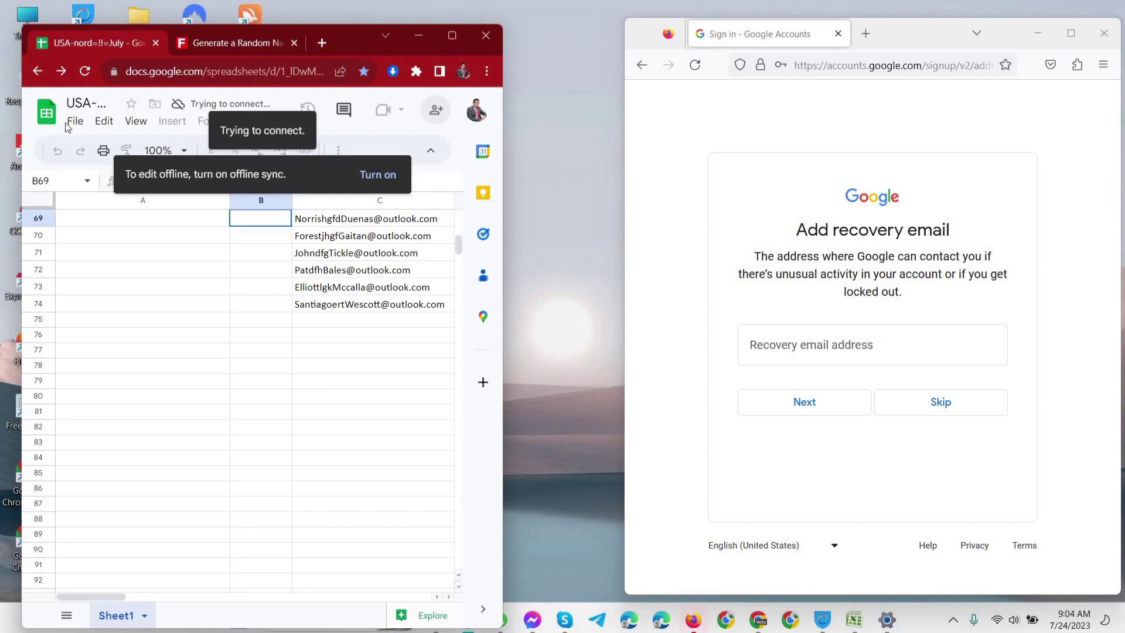
left_click(85, 71)
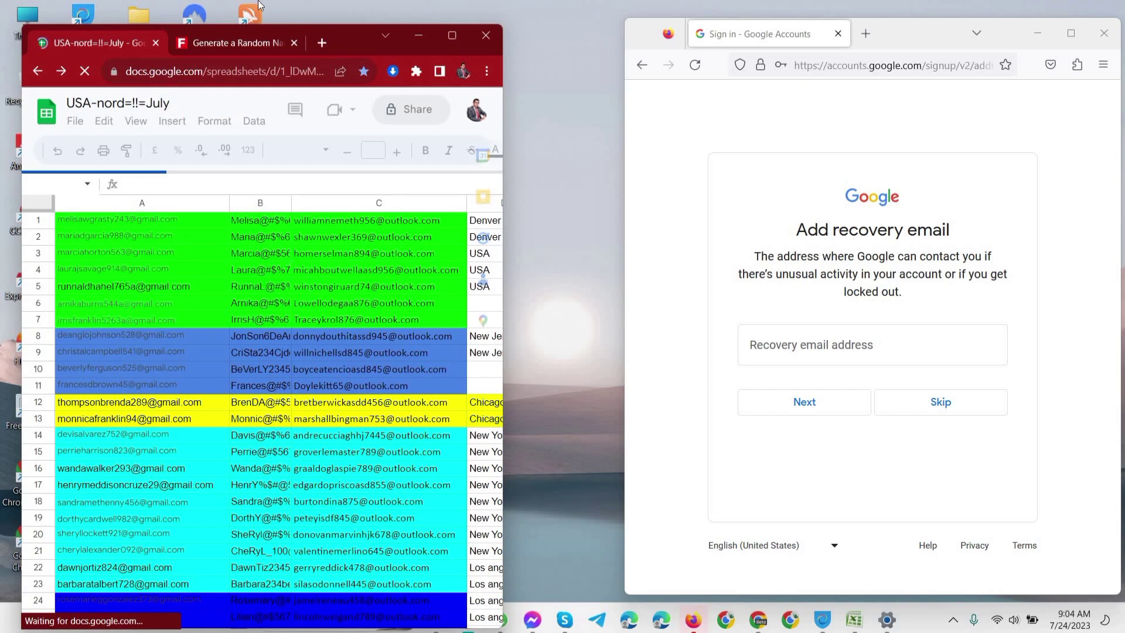
scroll(299, 446, "down", 14)
scroll(385, 438, "down", 7)
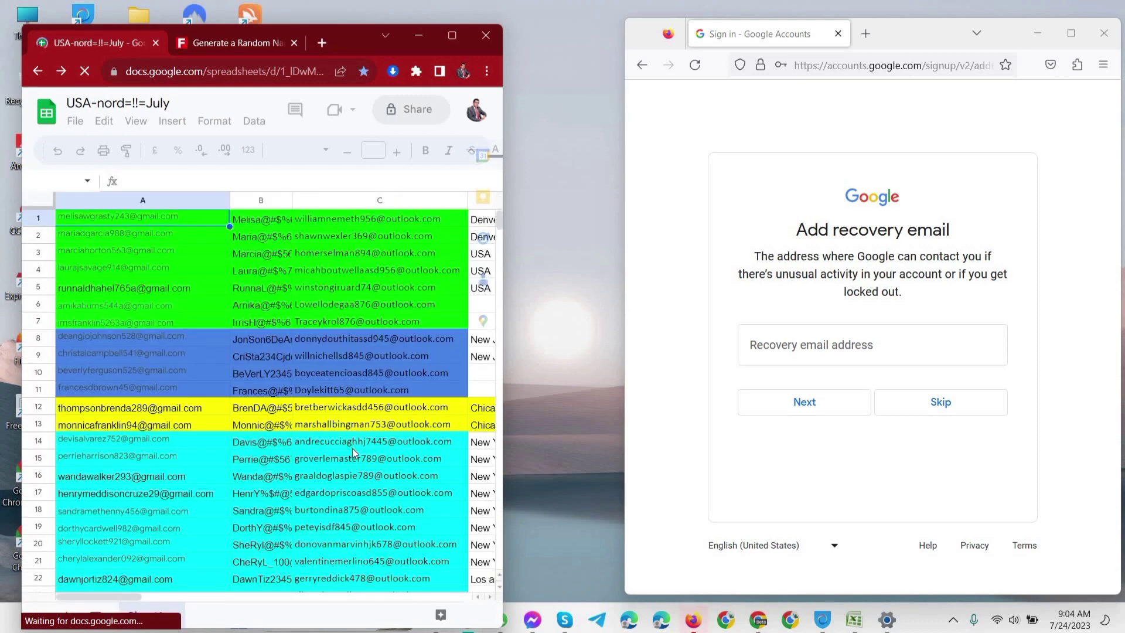
scroll(353, 448, "down", 15)
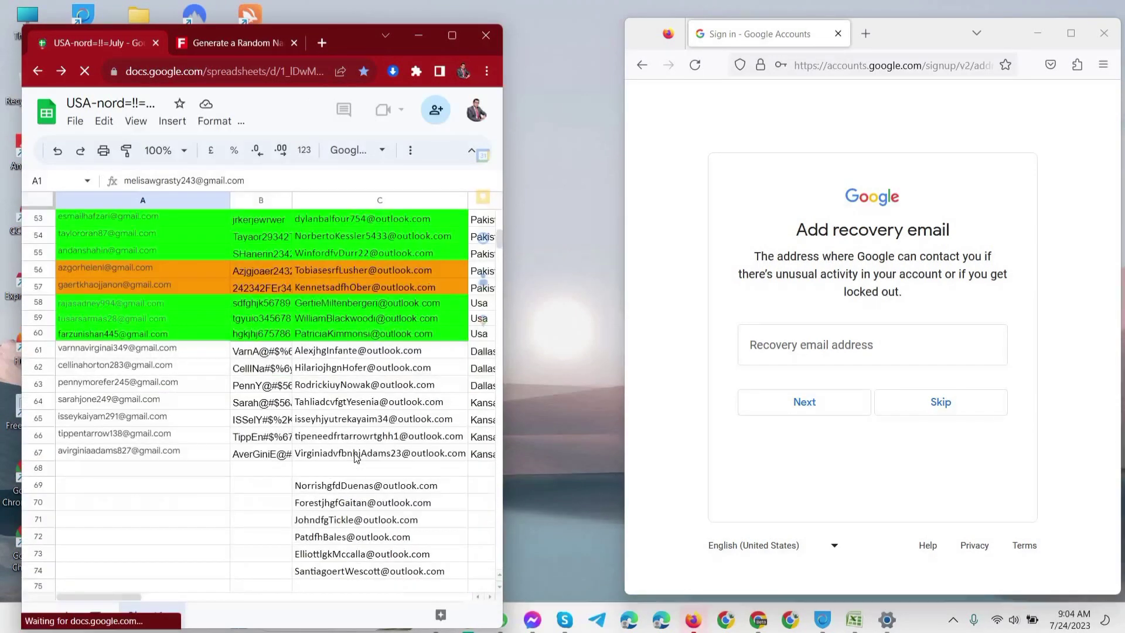
scroll(353, 457, "down", 3)
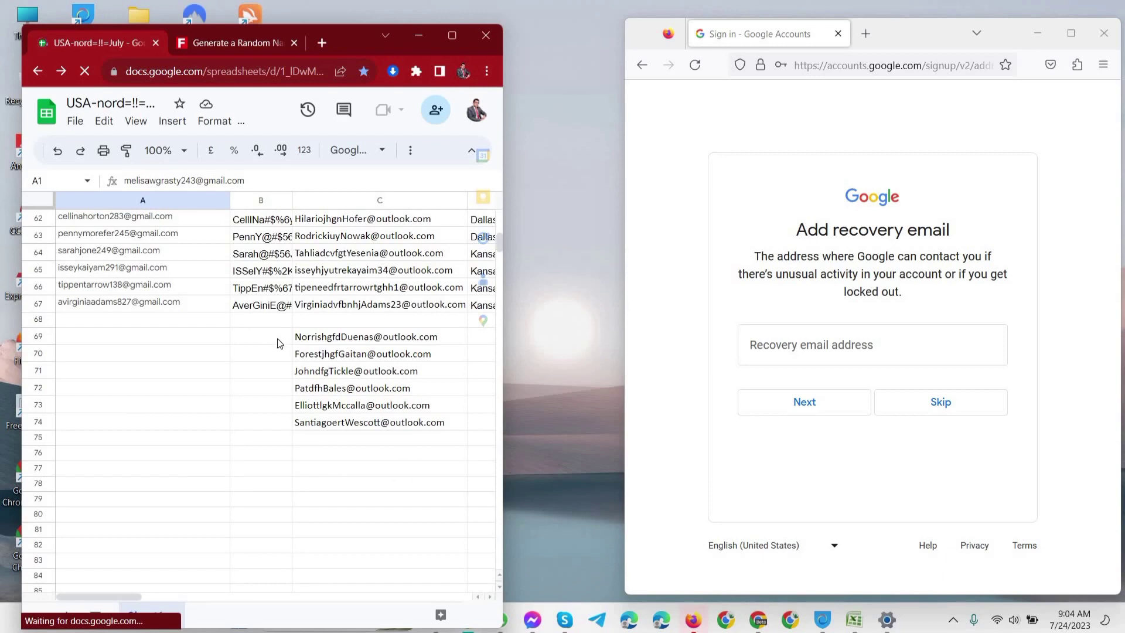
left_click(276, 339)
key("ctrl+v")
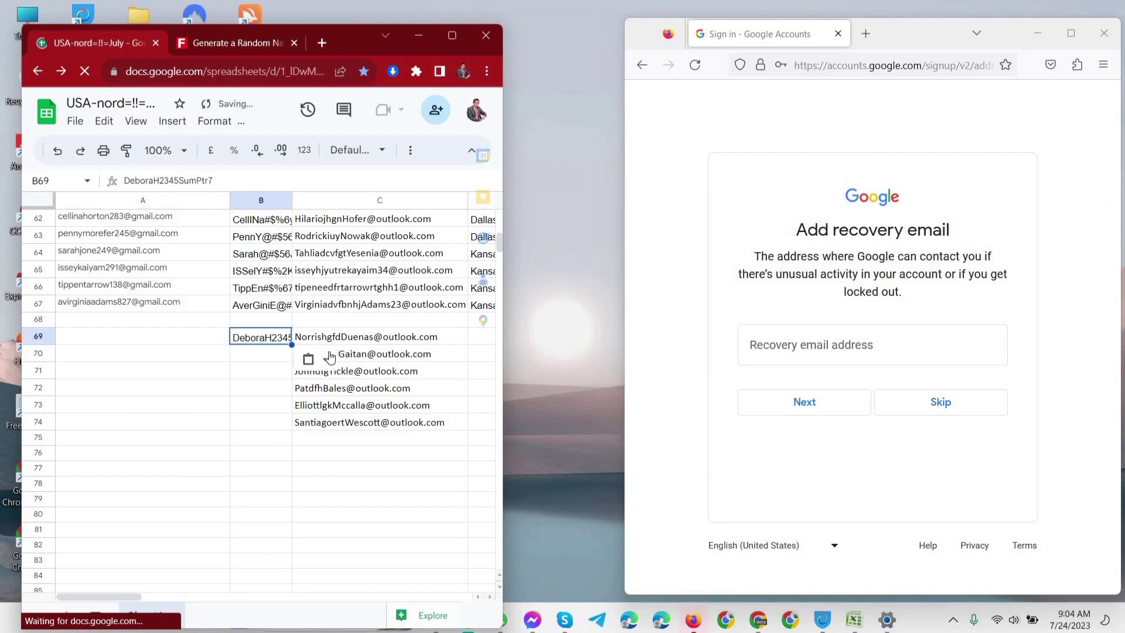
Step: Copy C69's outlook address into the Recovery email field
left_click(345, 343)
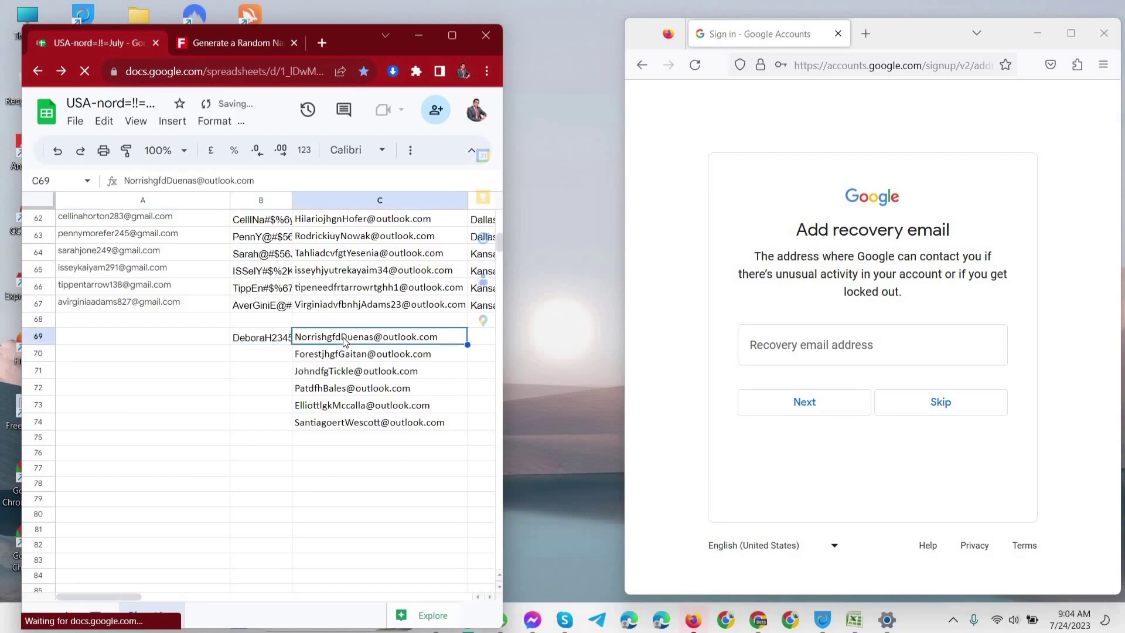
left_click(874, 346)
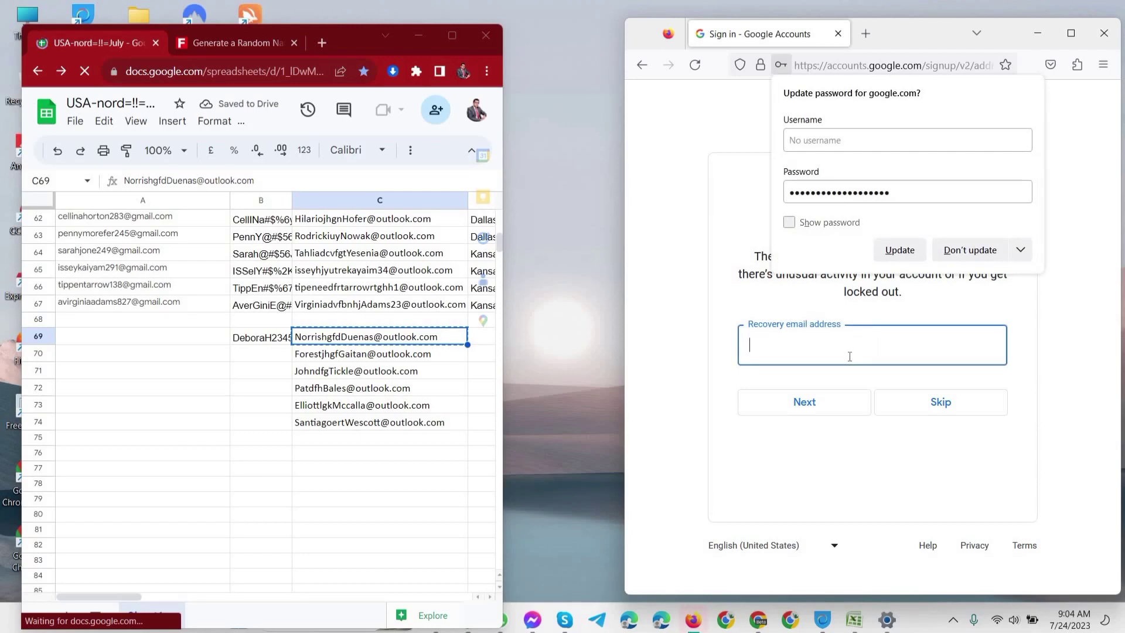
key("ctrl+v")
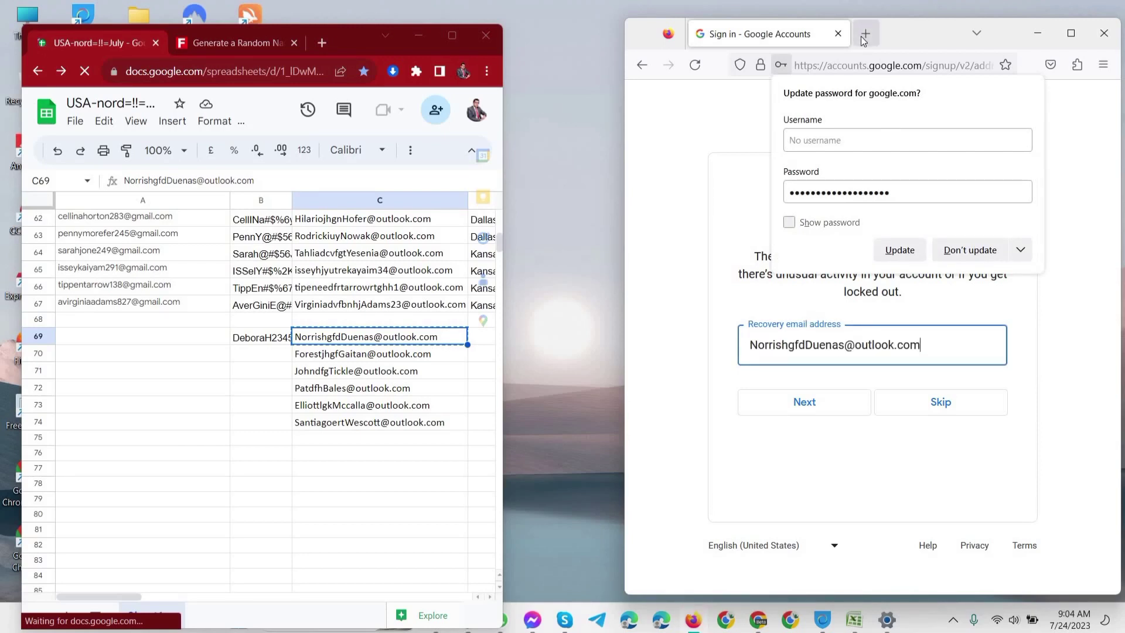
left_click(864, 35)
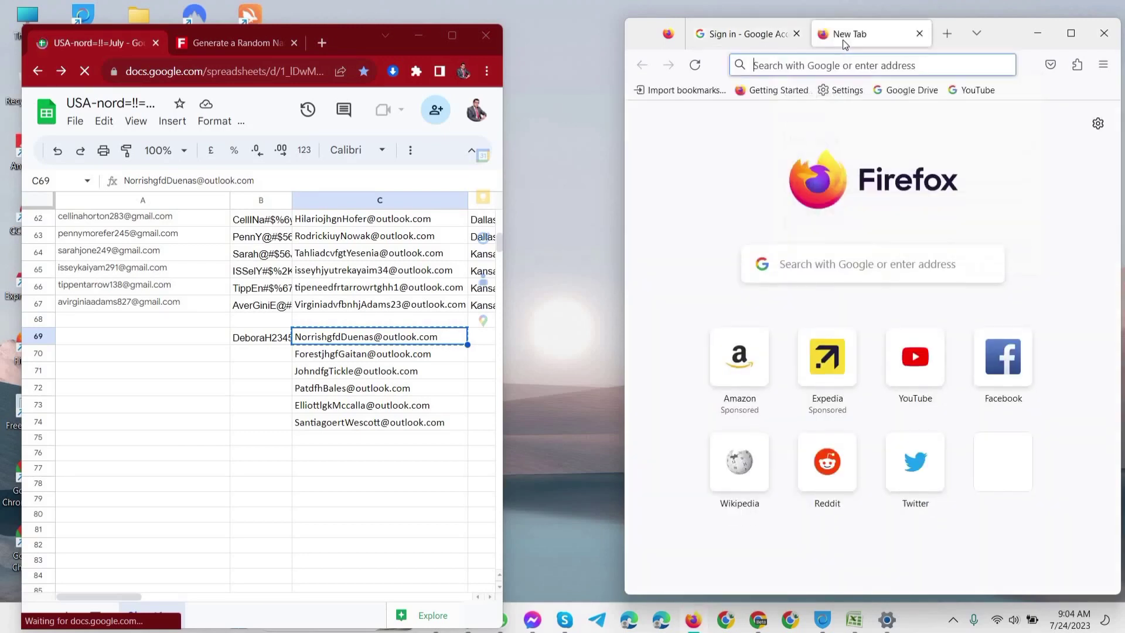
Step: Open Google Drive's signup page and change the URL country code from cc=US to cc=GB
left_click(908, 92)
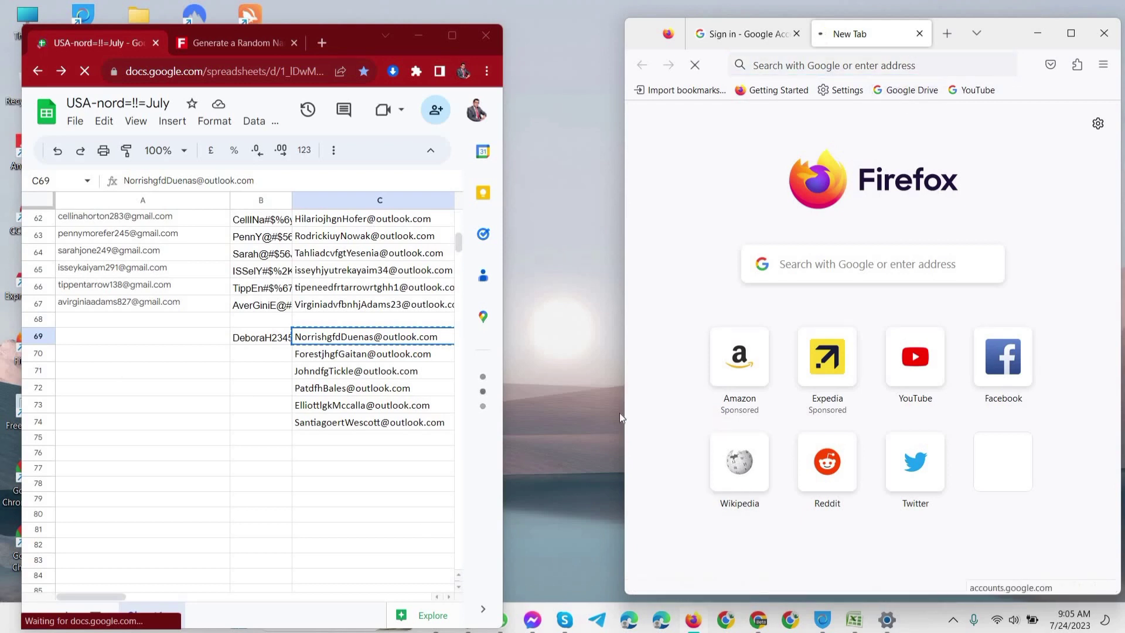
left_click(1071, 34)
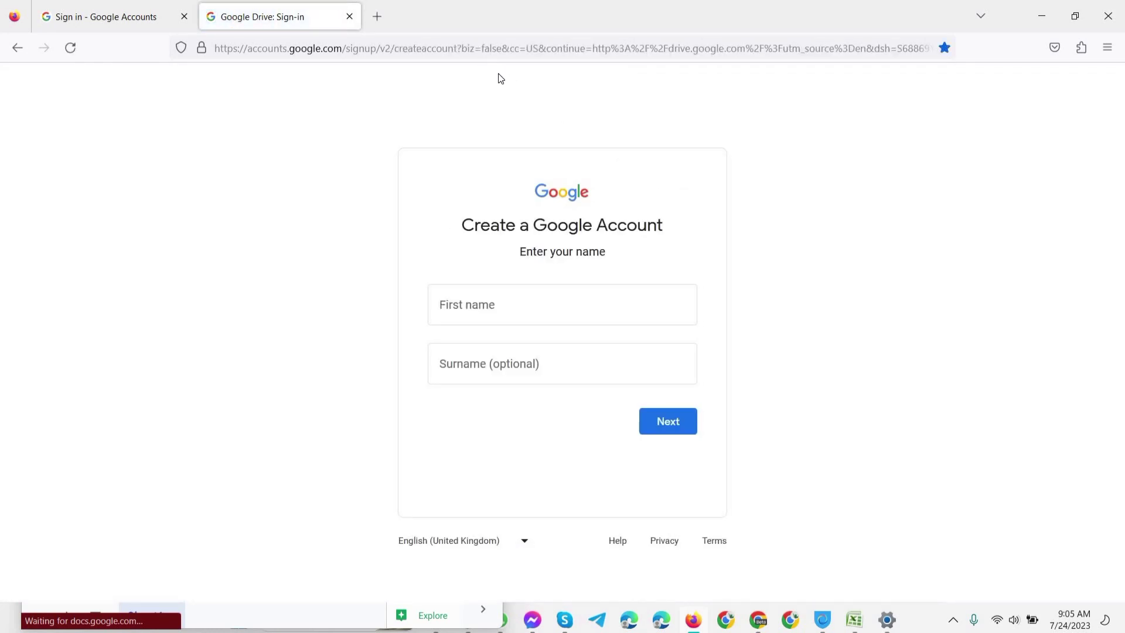
left_click(534, 50)
double_click(534, 50)
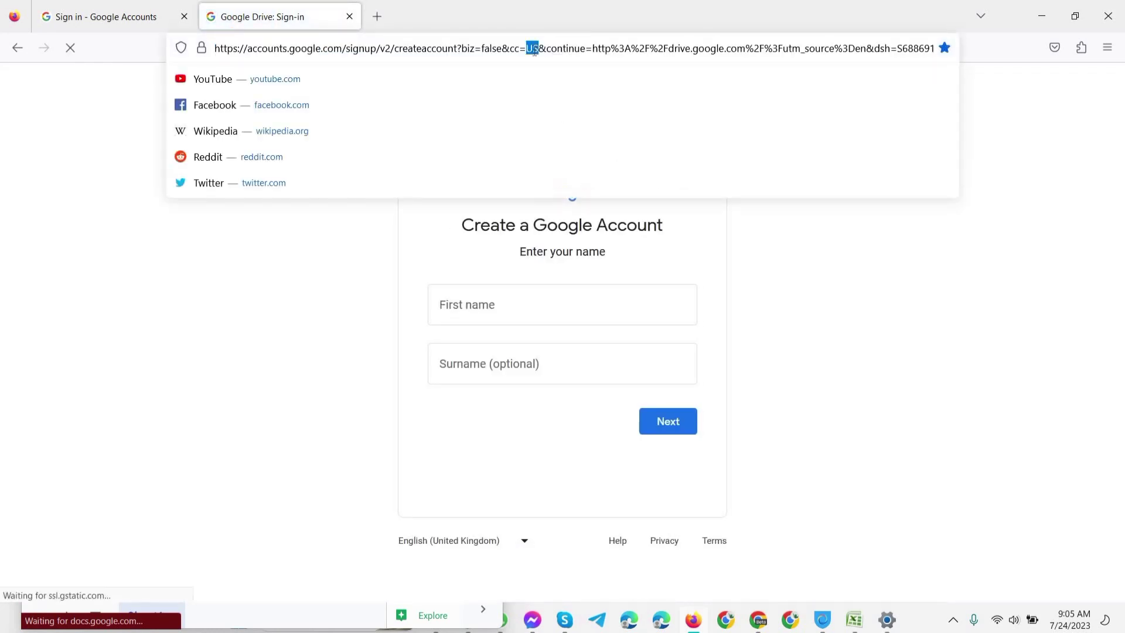
type("GB")
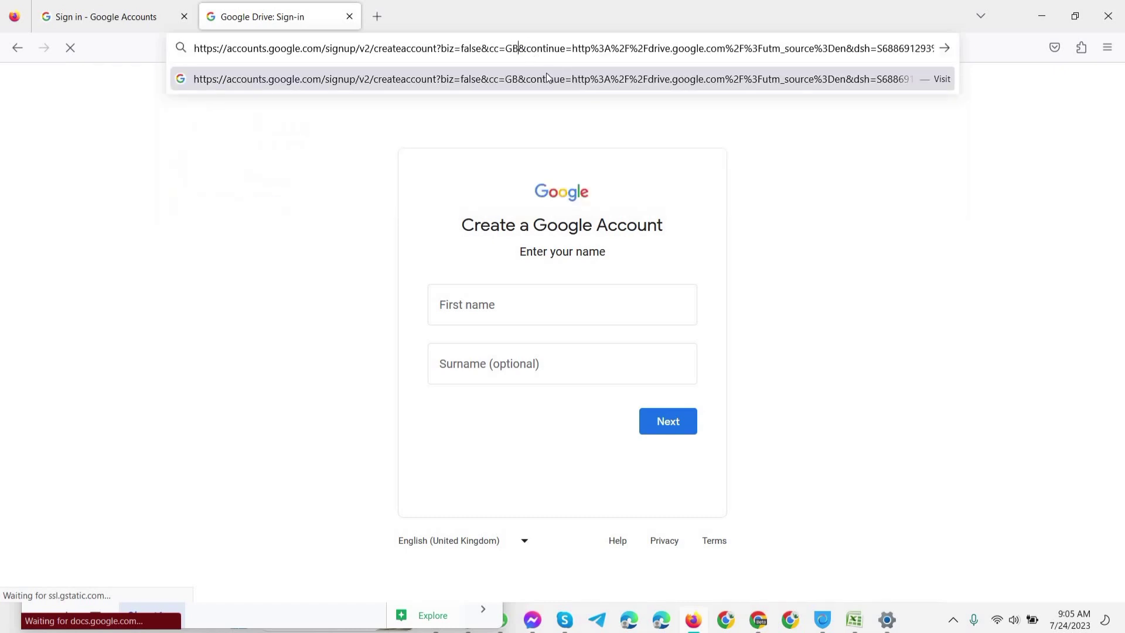
key("Return")
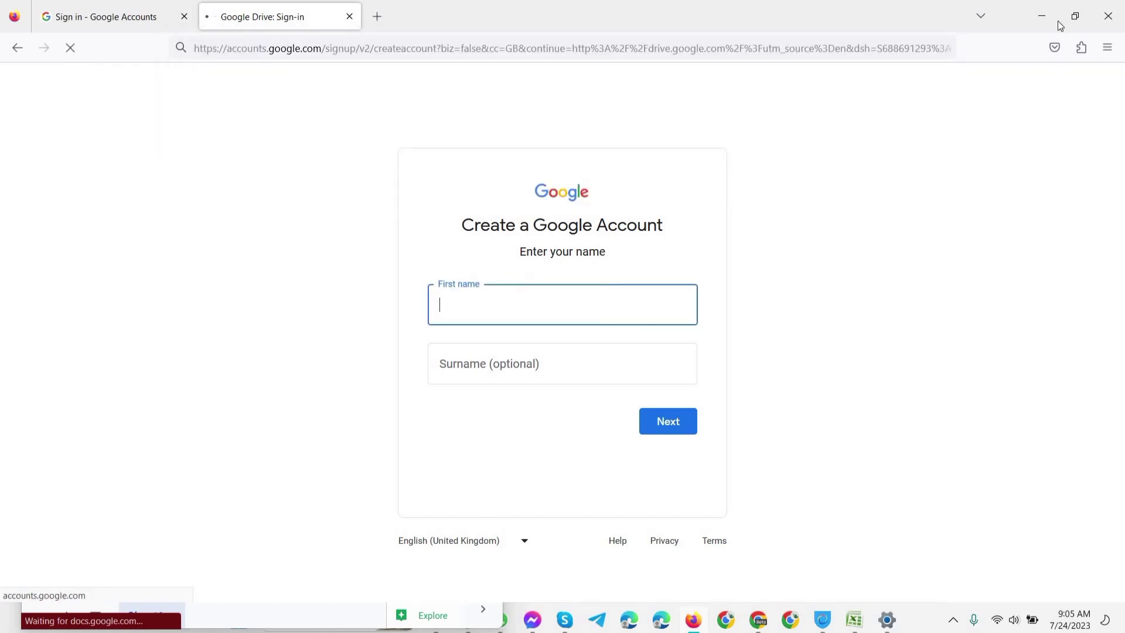
left_click(1074, 17)
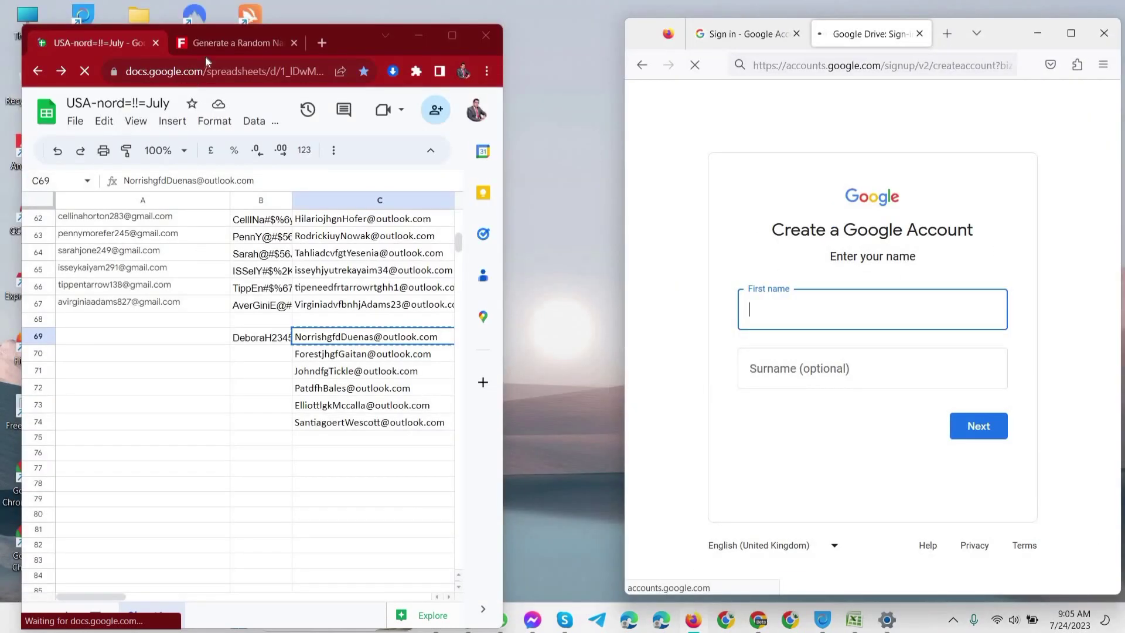
Step: Generate a new identity and drag its name into the signup's First name field
left_click(213, 41)
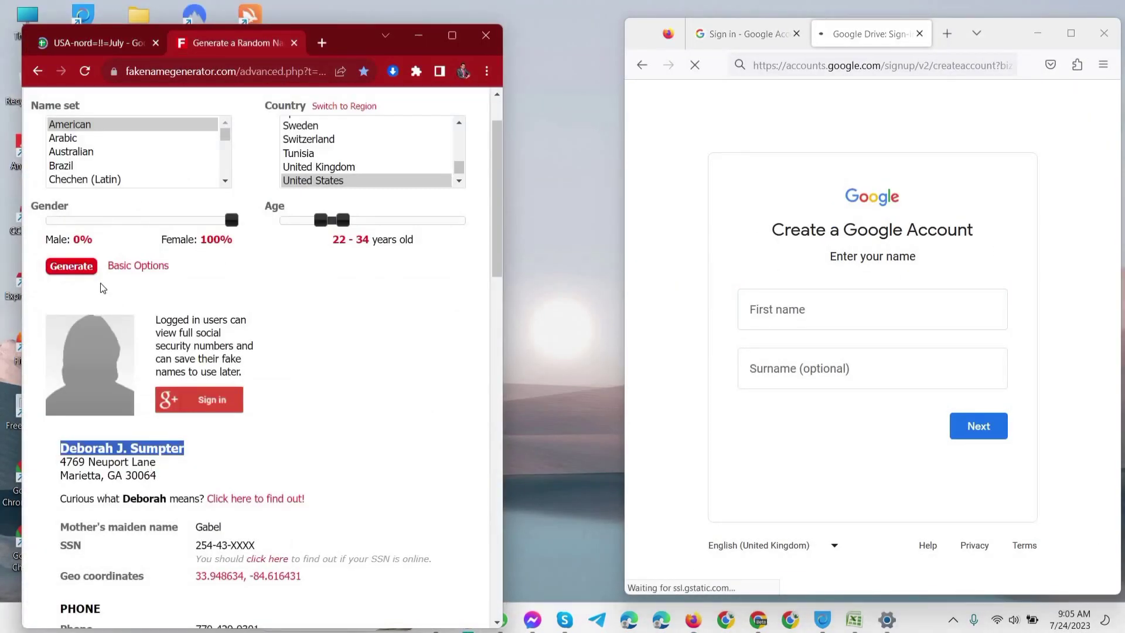
left_click(71, 266)
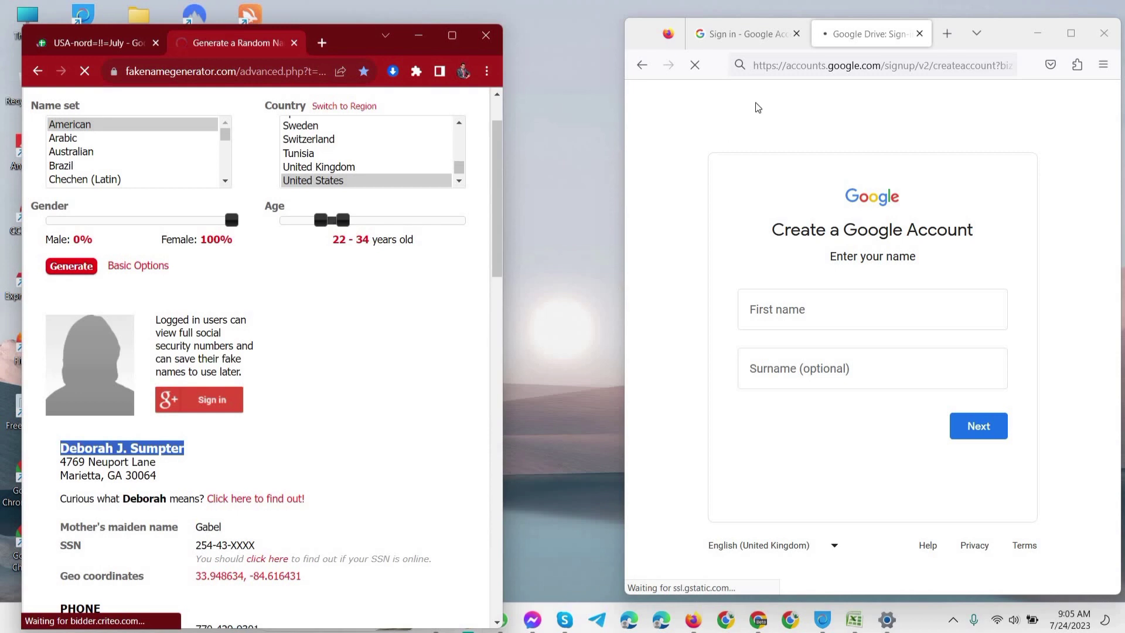
left_click(865, 36)
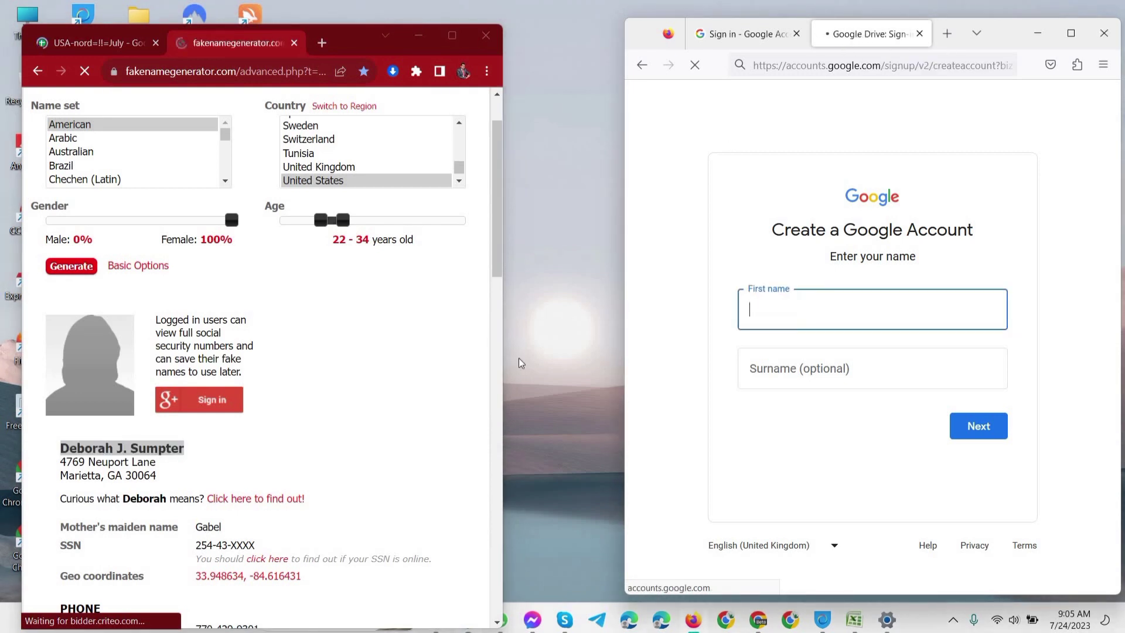
left_click_drag(155, 522, 855, 308)
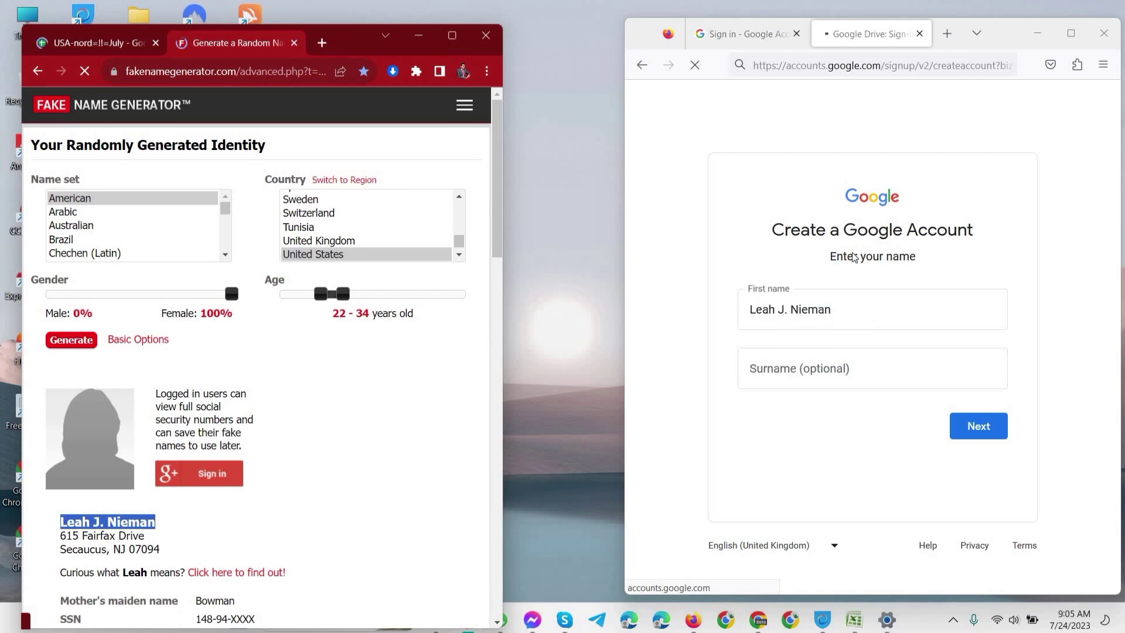
left_click(823, 315)
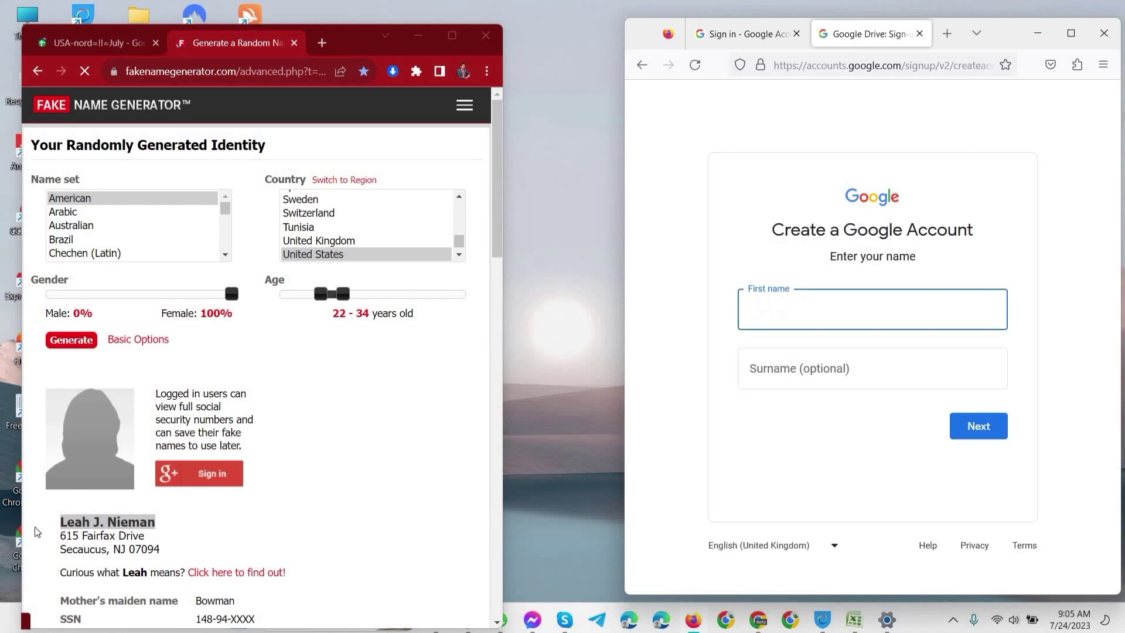
left_click_drag(82, 524, 812, 375)
Step: Split the name into First name and Surname fields and submit it
double_click(816, 309)
left_click(809, 312)
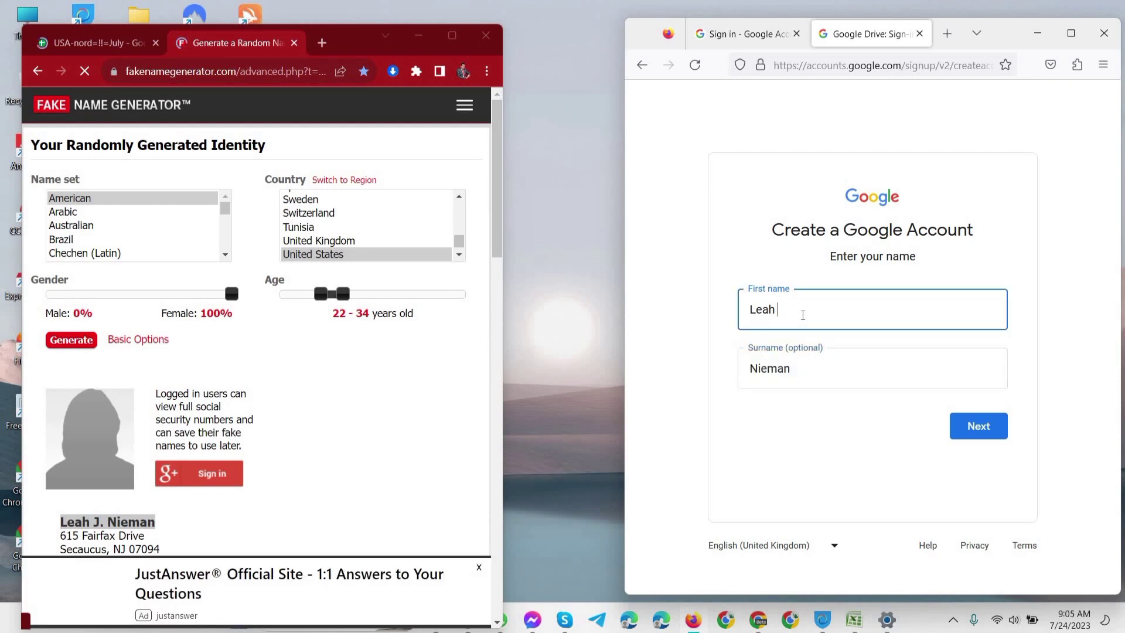
left_click(803, 366)
key("shift+Tab")
left_click(975, 427)
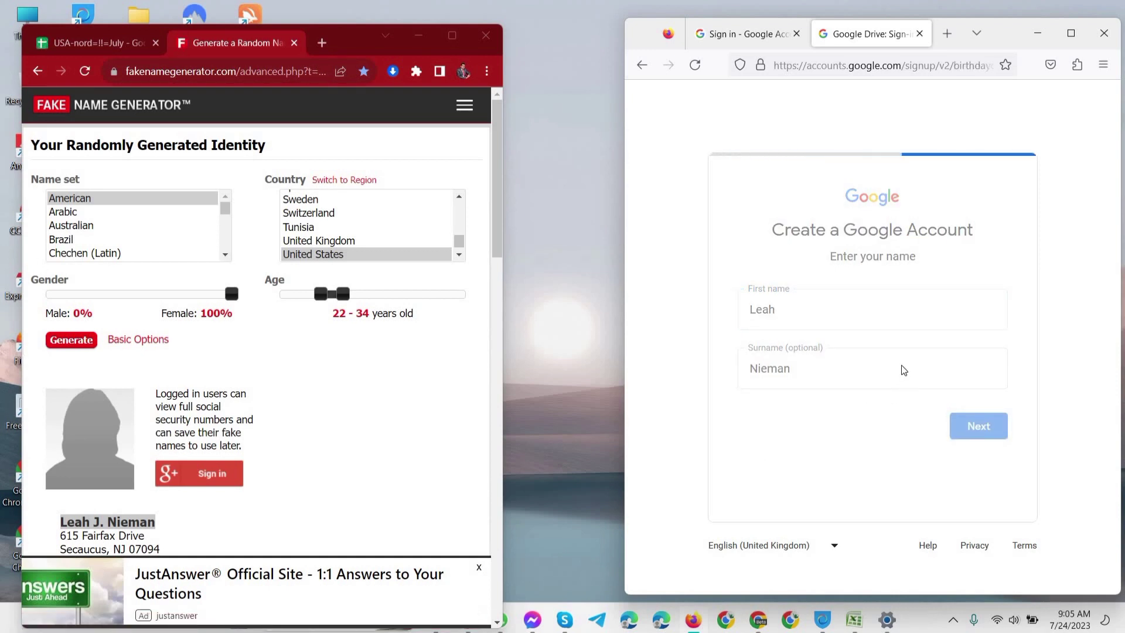
Step: Enter the birthday 12 March 1990 and set the gender to Female
left_click(789, 312)
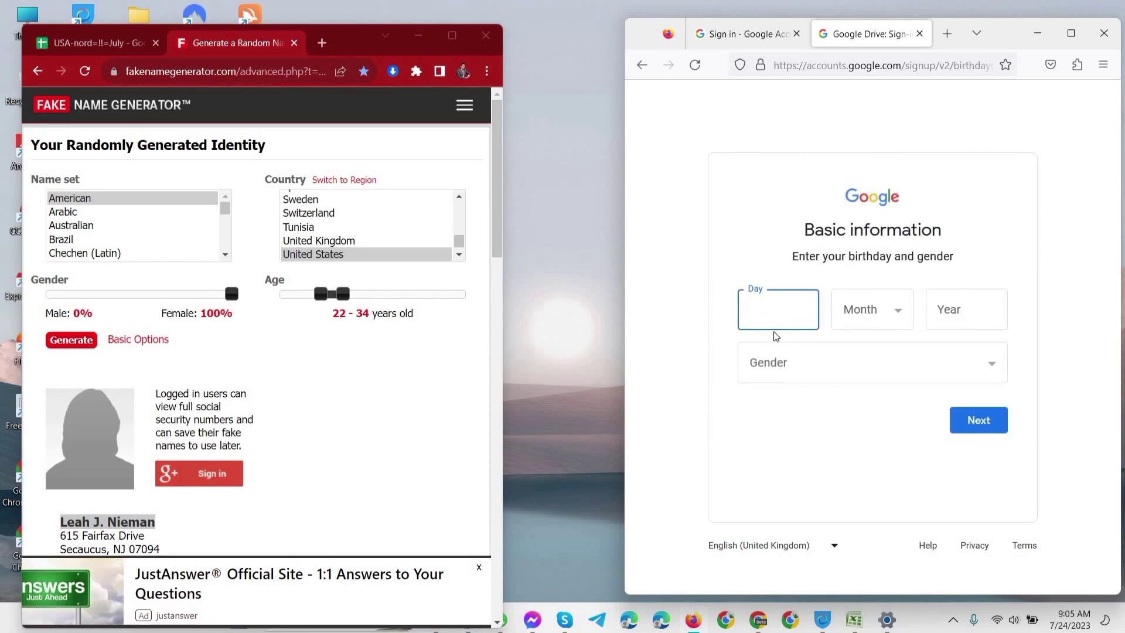
left_click(888, 309)
left_click(860, 388)
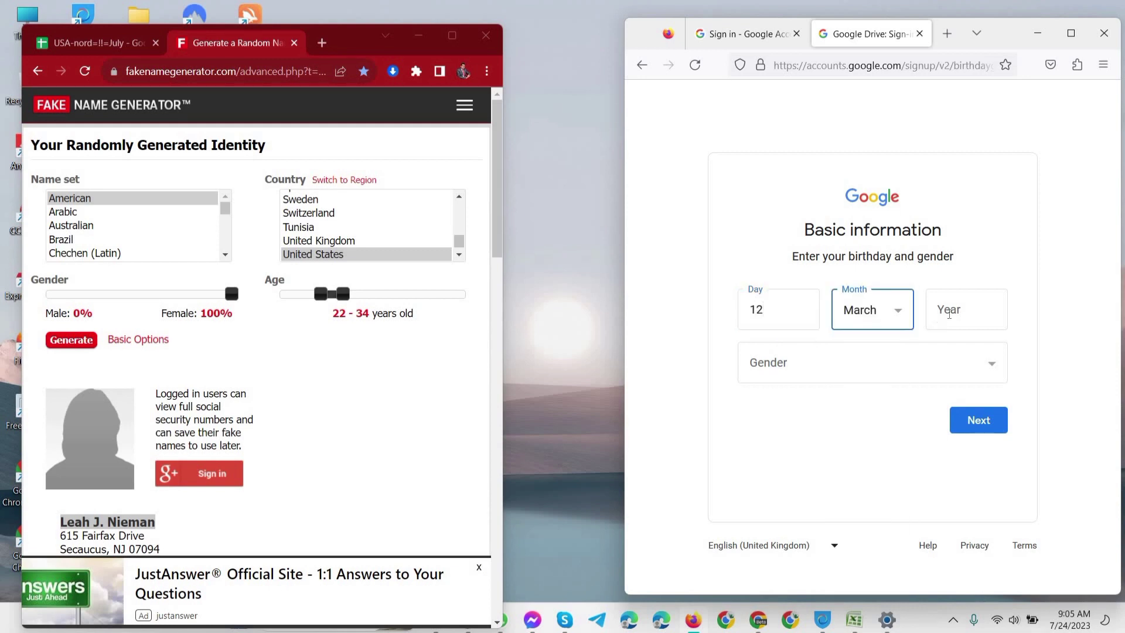
left_click(950, 312)
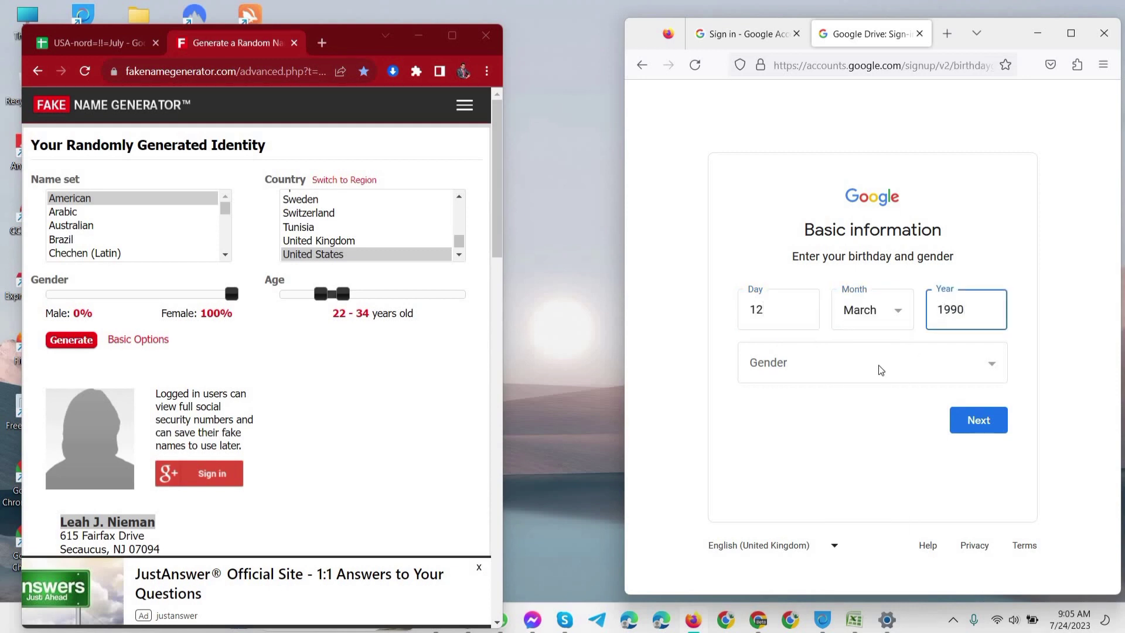
left_click(838, 360)
left_click(798, 397)
Step: Submit the birthday and gender, then accept a suggested Gmail address
left_click(866, 308)
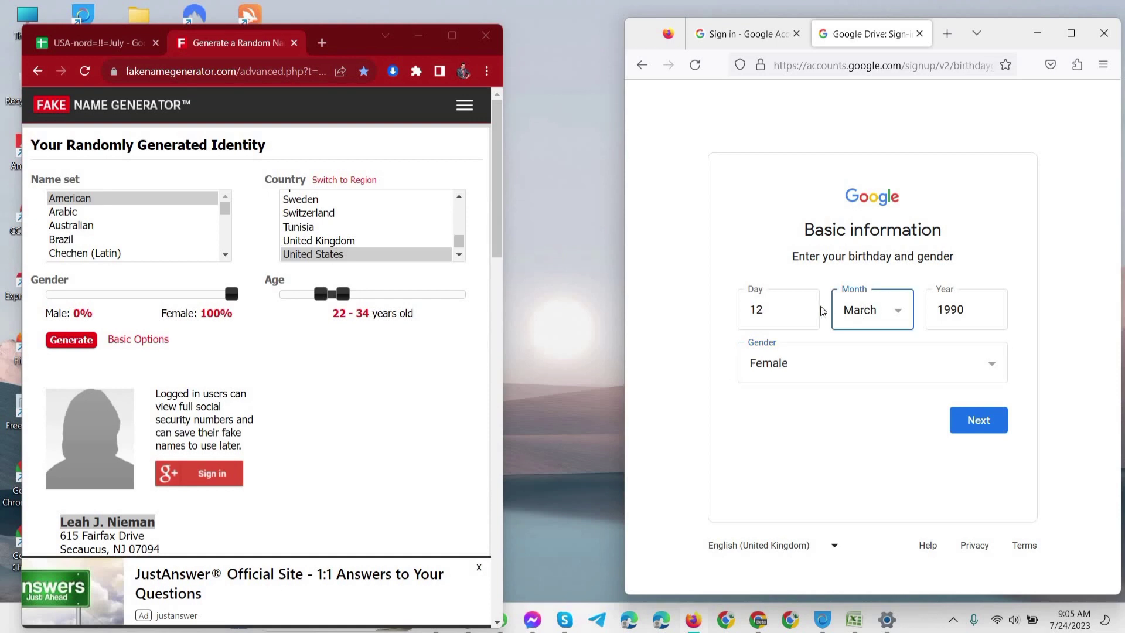
left_click(800, 308)
left_click(967, 311)
left_click(979, 420)
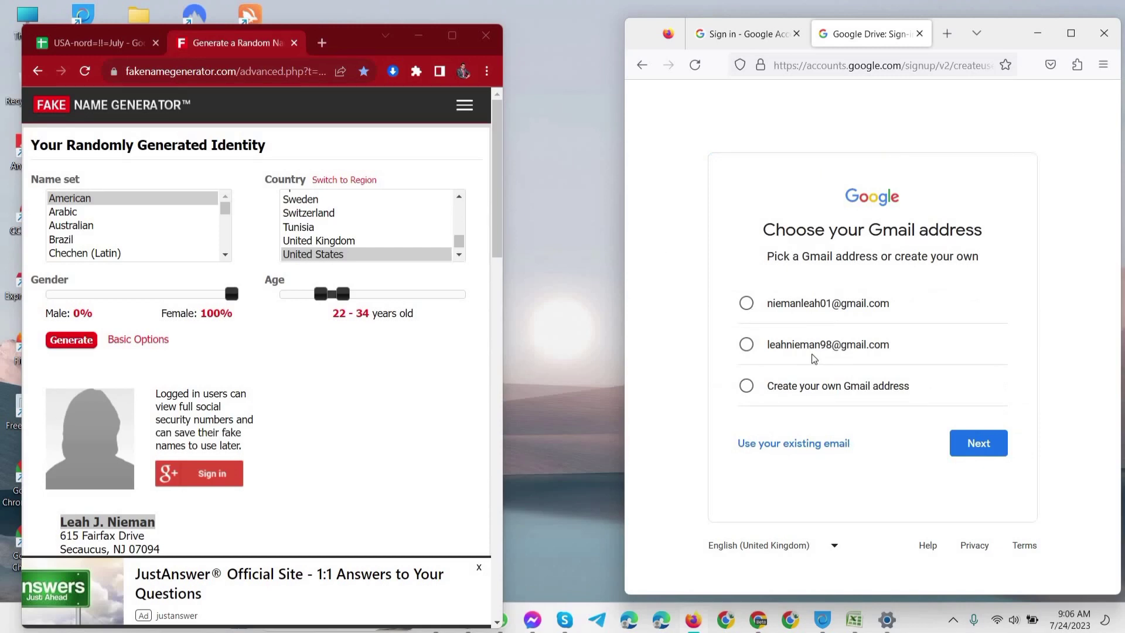
left_click(961, 446)
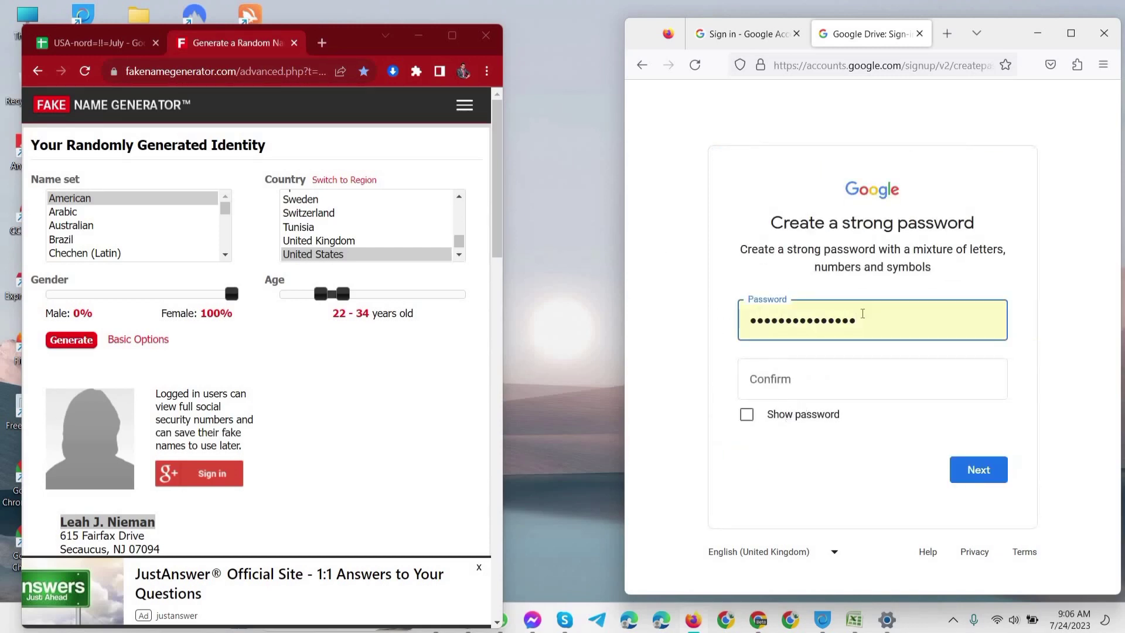
Step: Replace the autofilled password with a custom password typed into the Password field
left_click(746, 414)
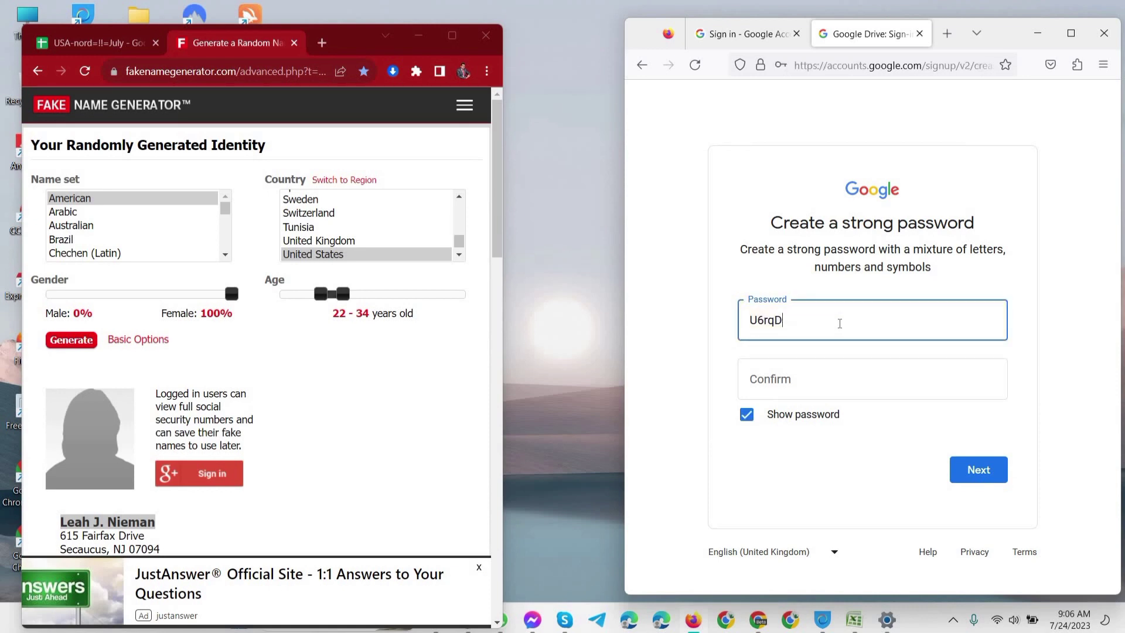
key("BackSpace")
key("BackSpace")
key("BackSpace")
key("BackSpace")
key("BackSpace")
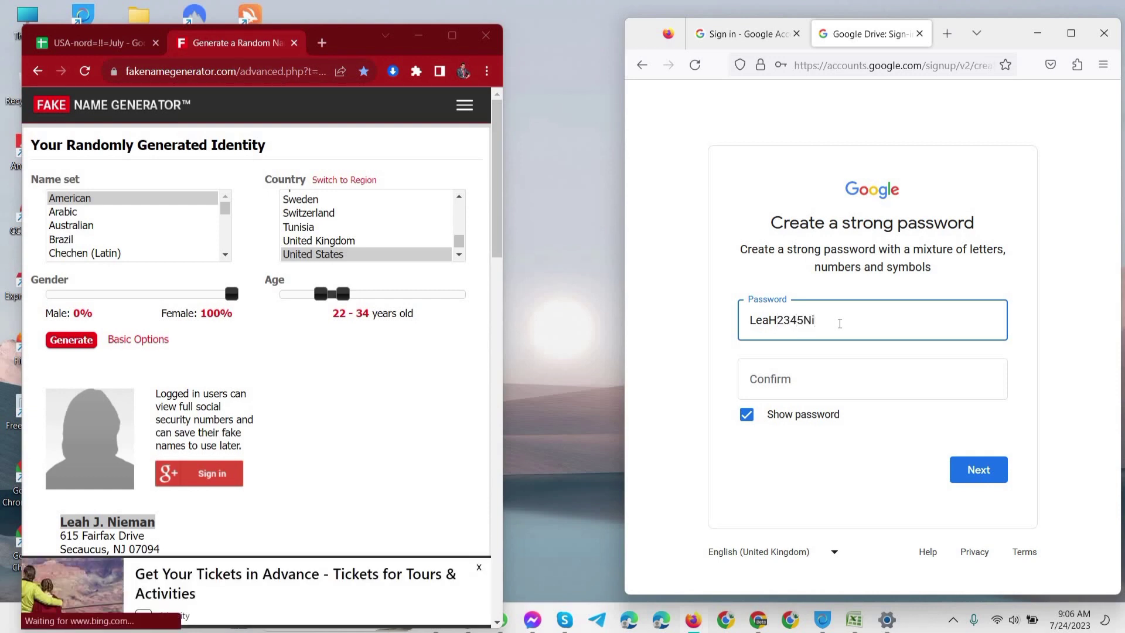
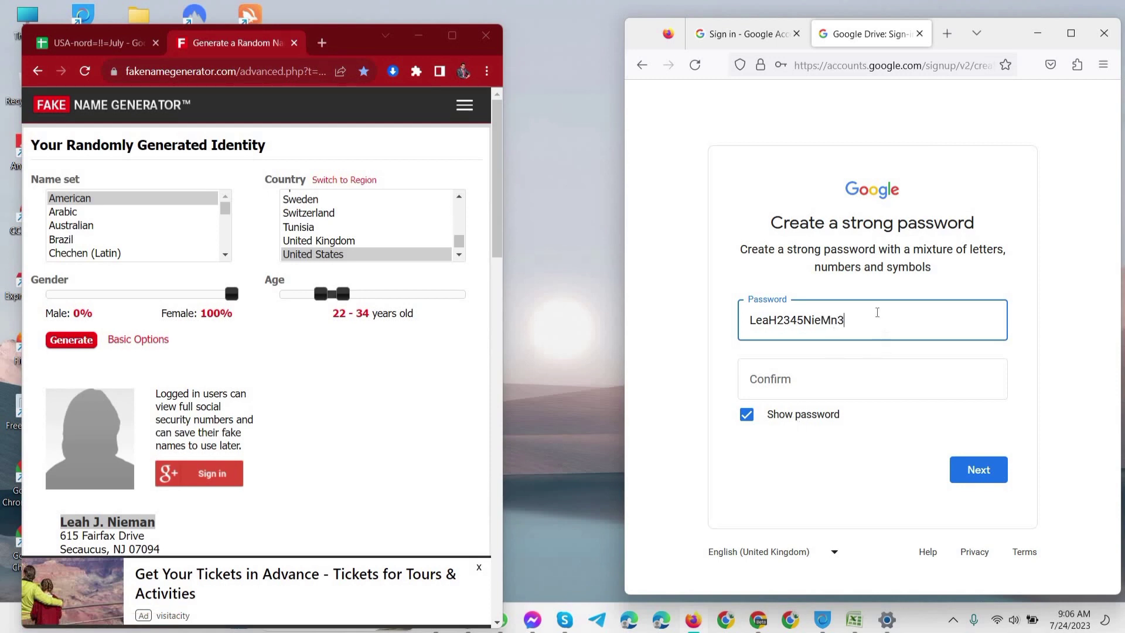
key("ctrl+a")
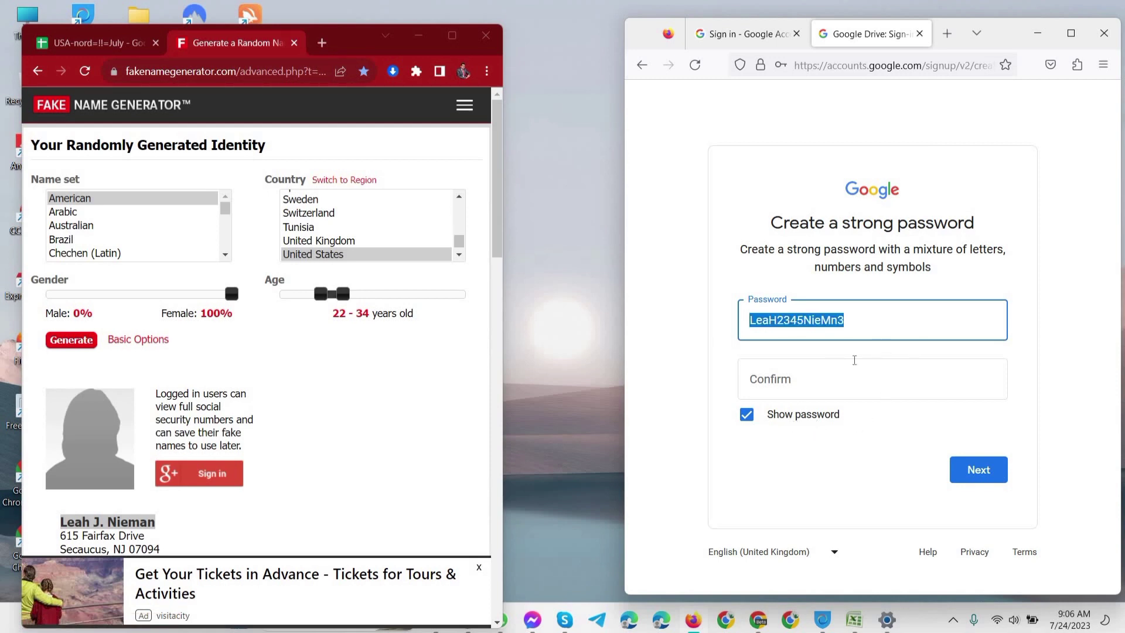
left_click(793, 414)
Step: Paste the same password into Confirm, submit it, and dismiss the save-password update offer
left_click(852, 320)
left_click(812, 388)
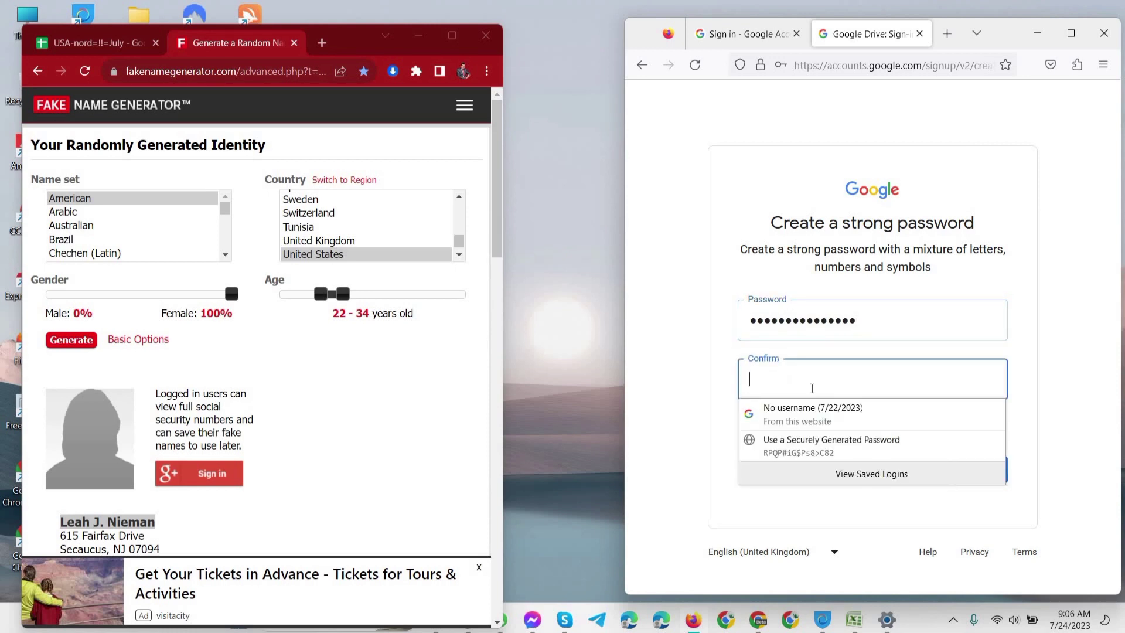
key("ctrl+v")
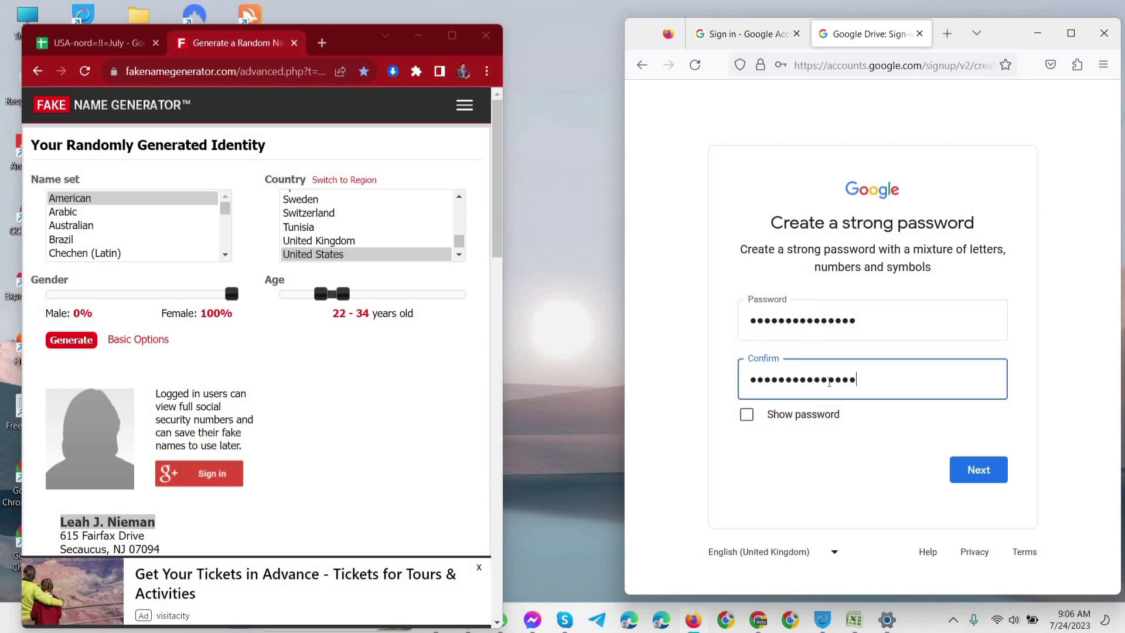
key("ctrl+a")
left_click(884, 337)
key("ctrl+a")
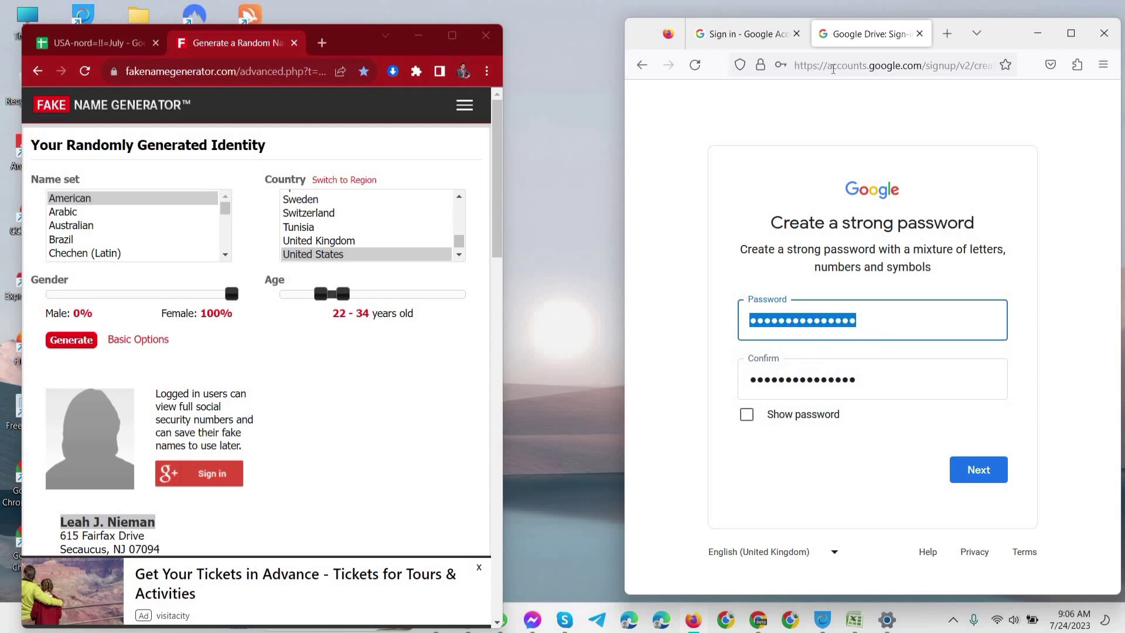
left_click(833, 69)
left_click(833, 477)
left_click(987, 480)
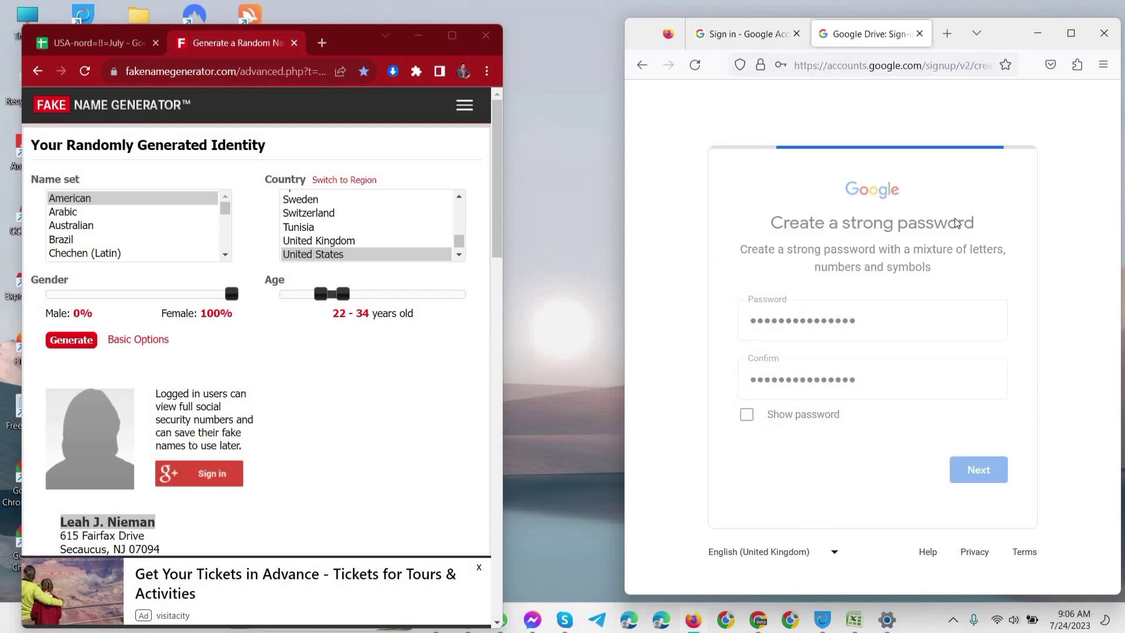
left_click(970, 250)
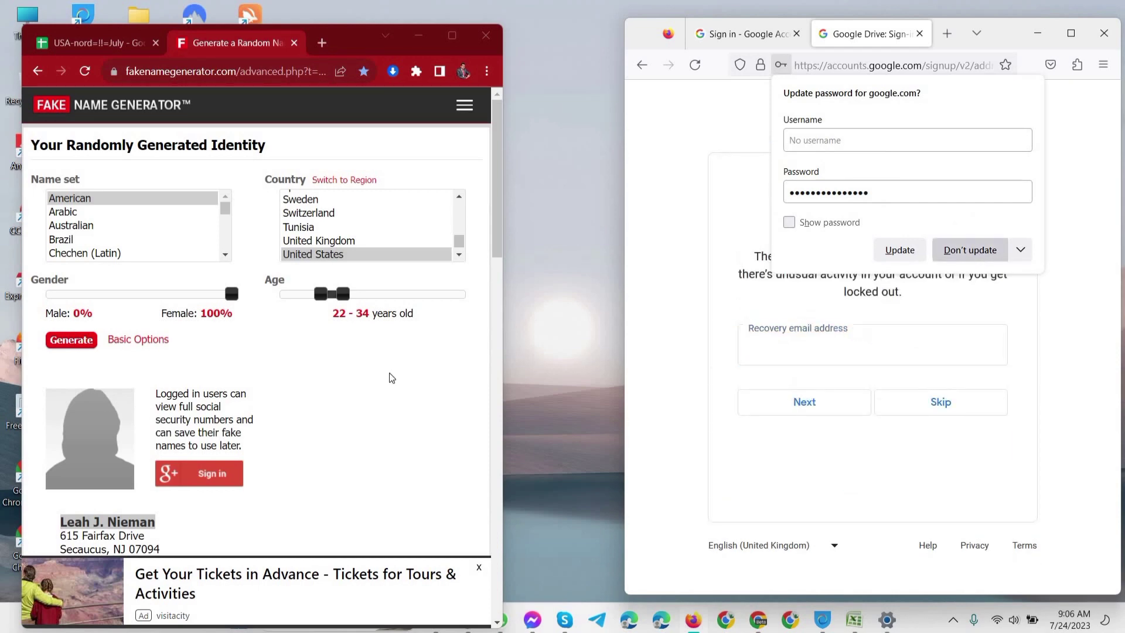
Step: Paste the new password into cell B70 and copy the recovery email from C70
left_click(81, 341)
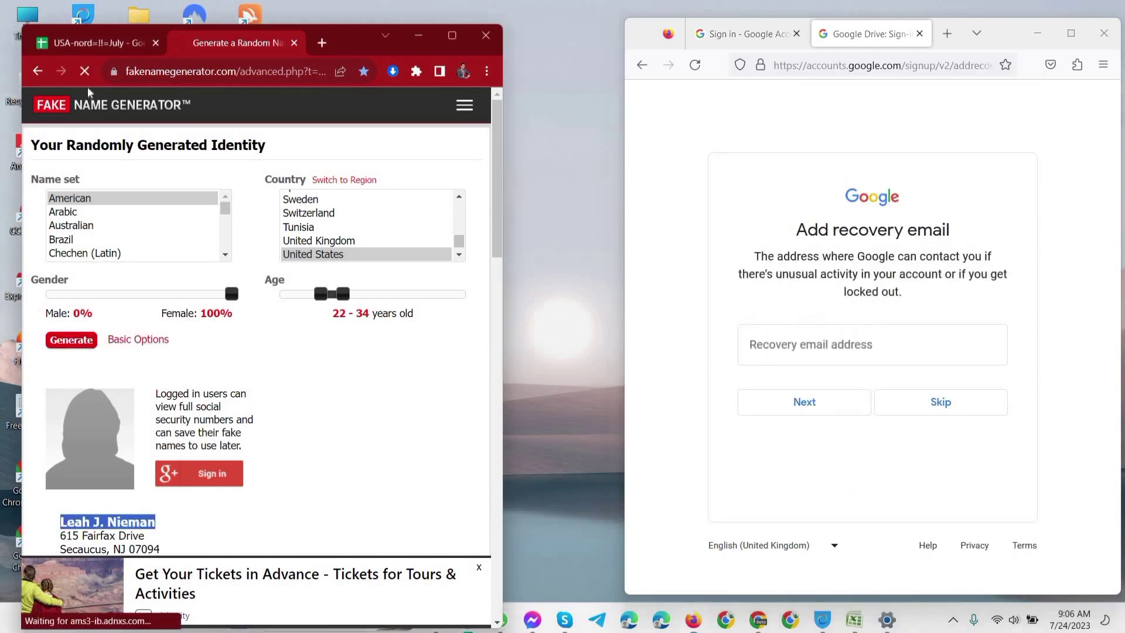
left_click(92, 45)
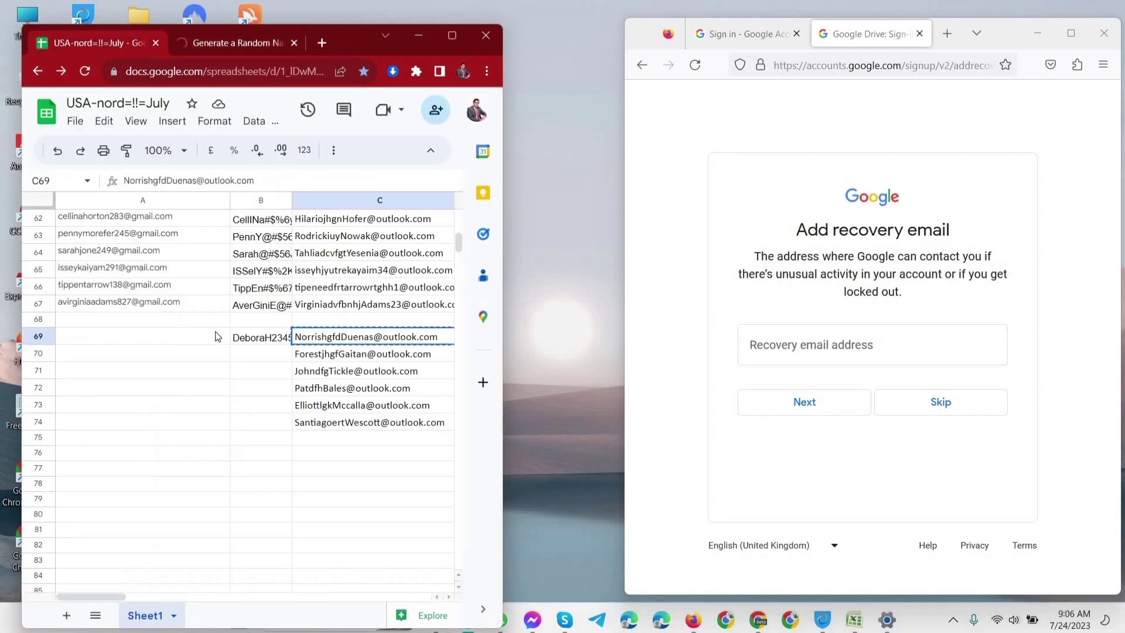
left_click(263, 356)
key("ctrl+v")
left_click(321, 359)
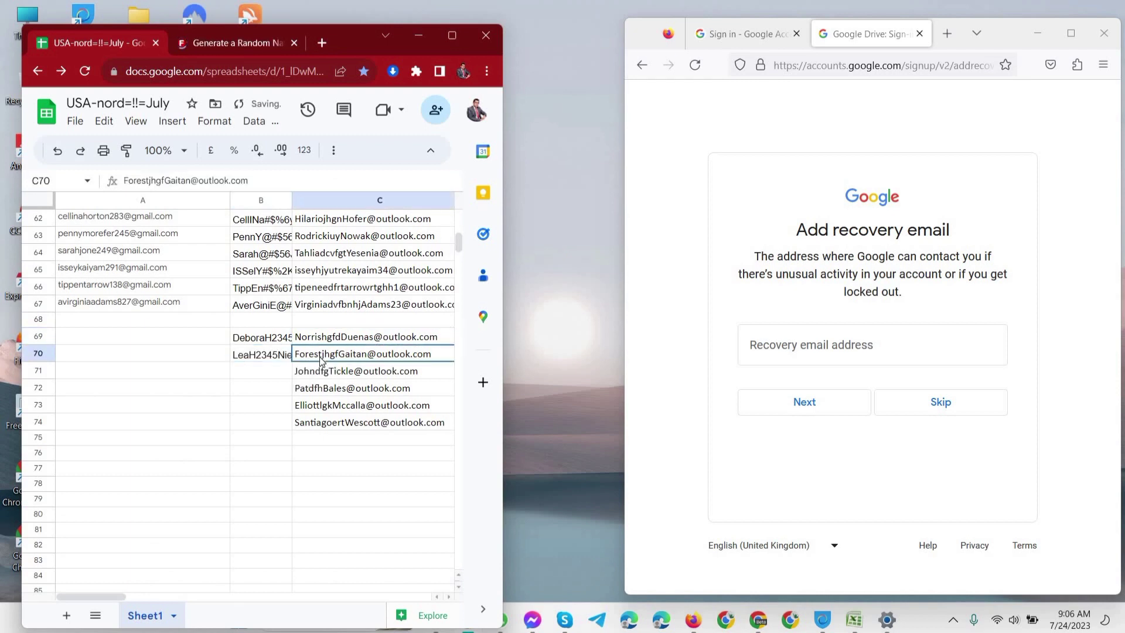
Step: Paste the recovery email and submit it in both sign-up tabs, then maximize Firefox
left_click(788, 341)
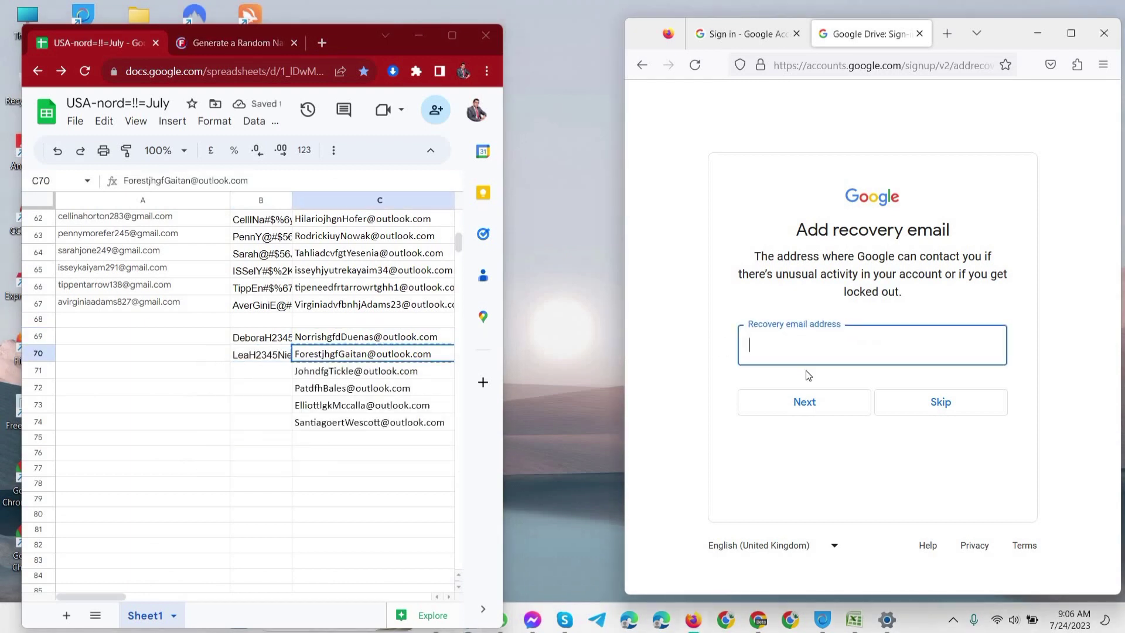
key("ctrl+v")
left_click(792, 402)
left_click(708, 37)
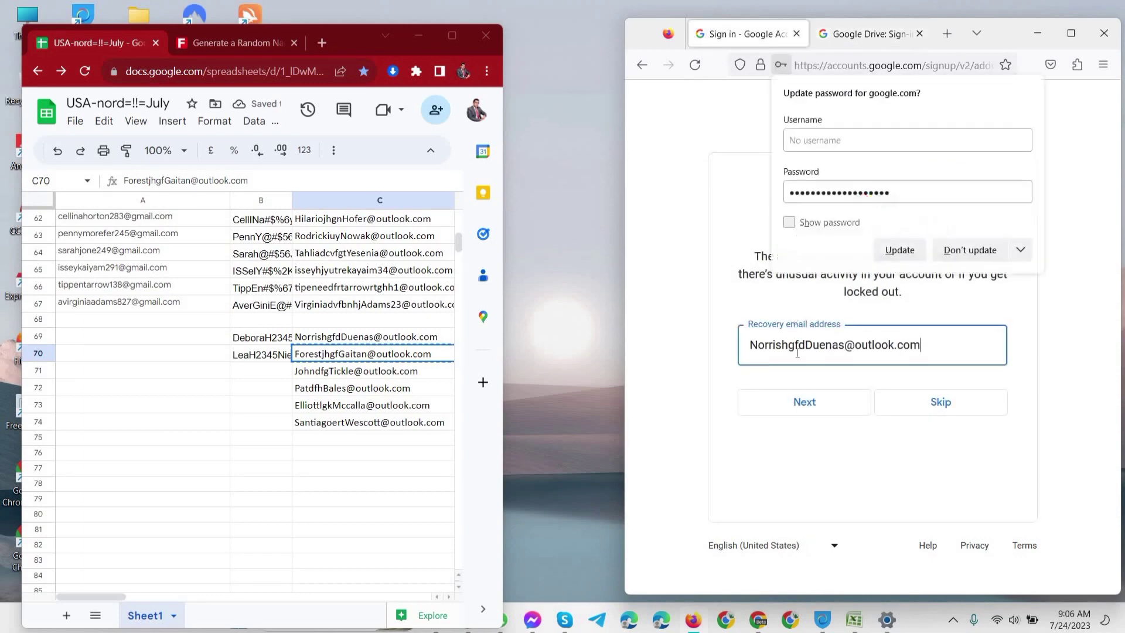
left_click(804, 403)
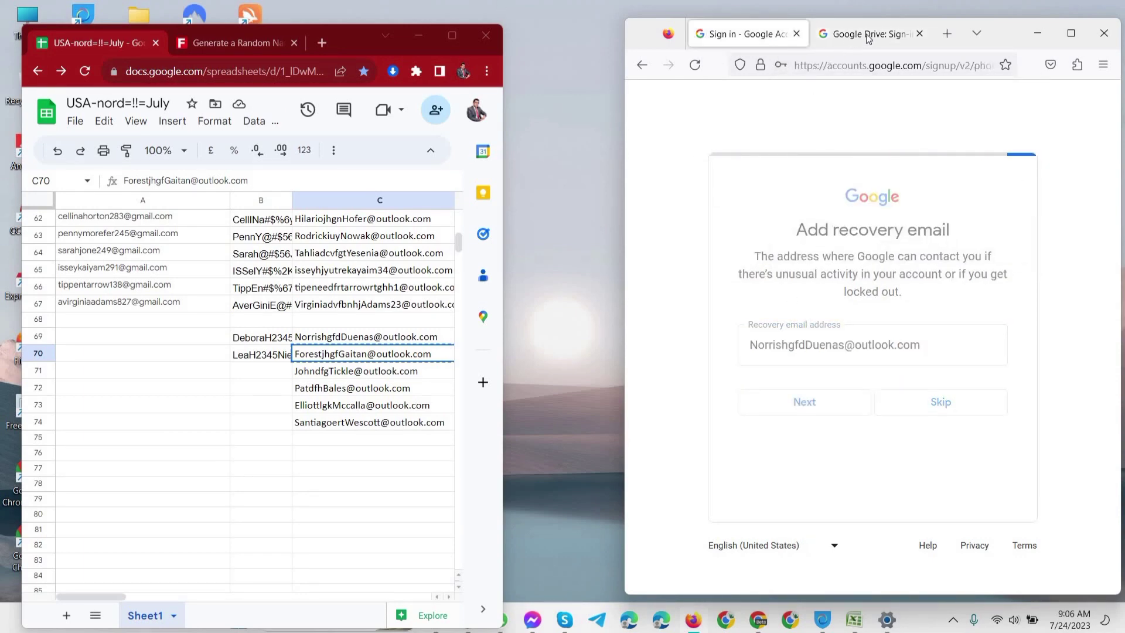
left_click(1074, 36)
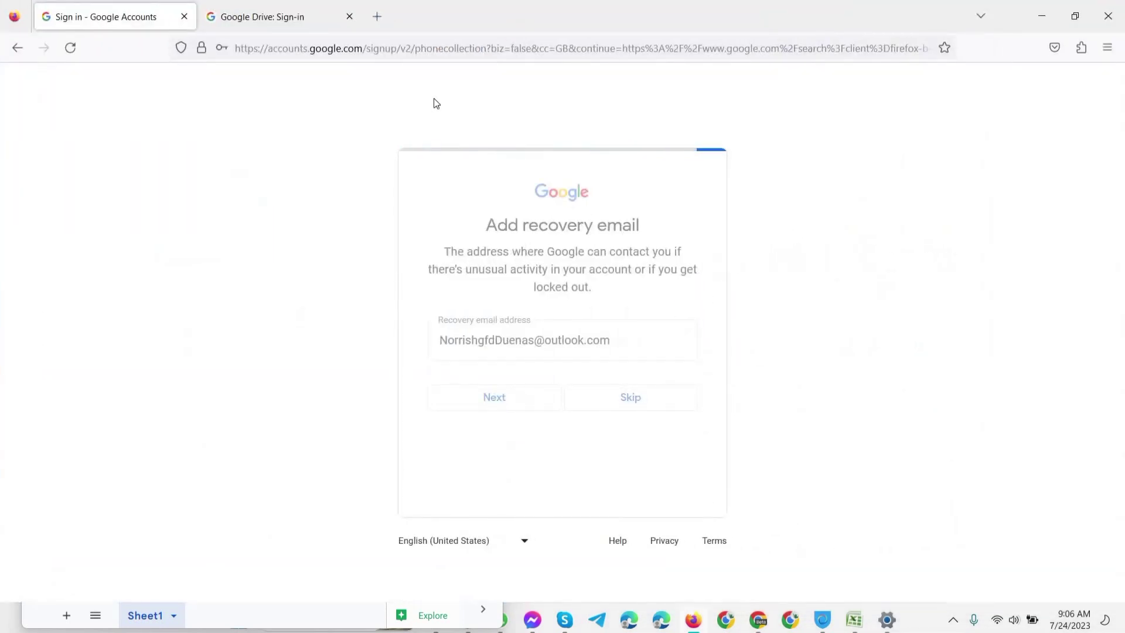
Step: Skip the phone number page in both the Google Drive and Google Accounts sign-ups
left_click(293, 17)
left_click(616, 373)
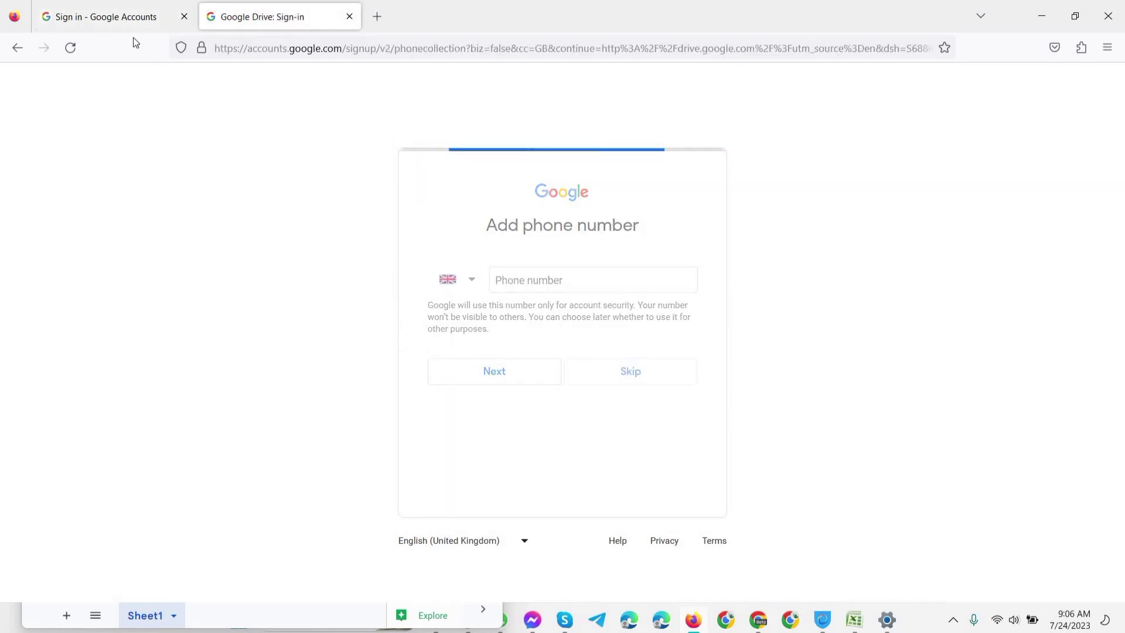
left_click(114, 17)
left_click(628, 382)
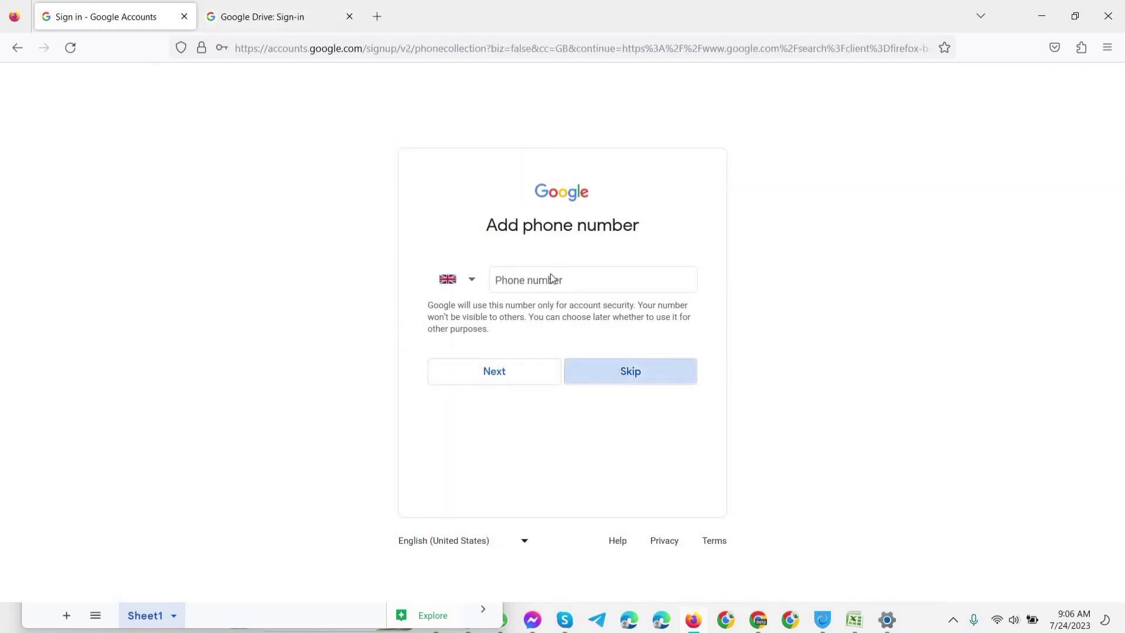
Step: Confirm the Review your account info page on the Google Accounts sign-up
left_click(282, 18)
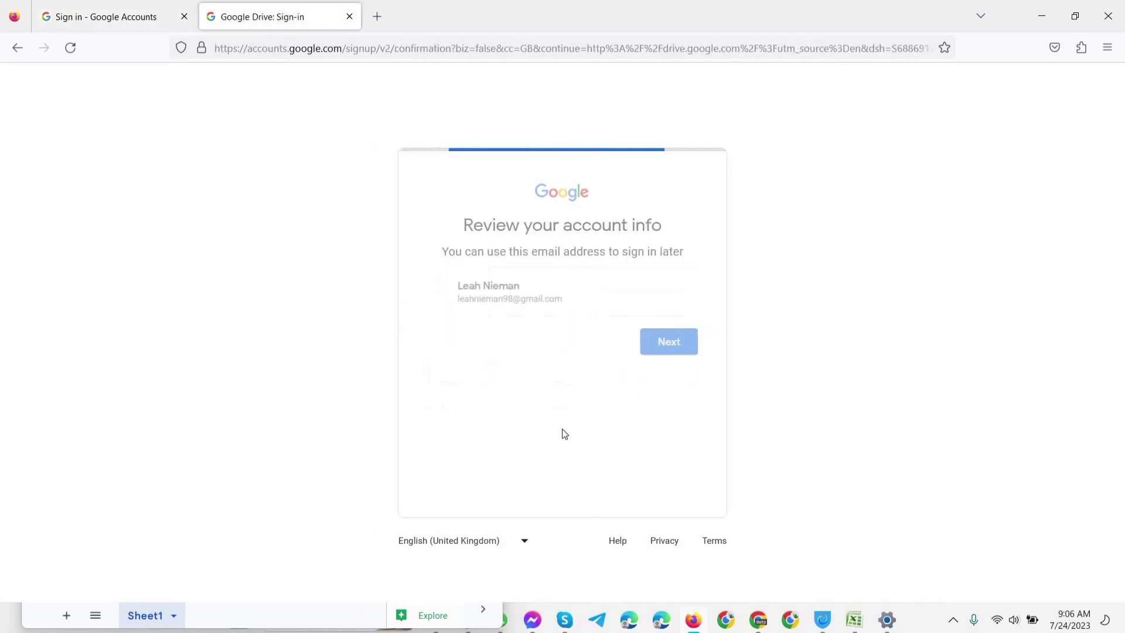
left_click(69, 20)
left_click(651, 347)
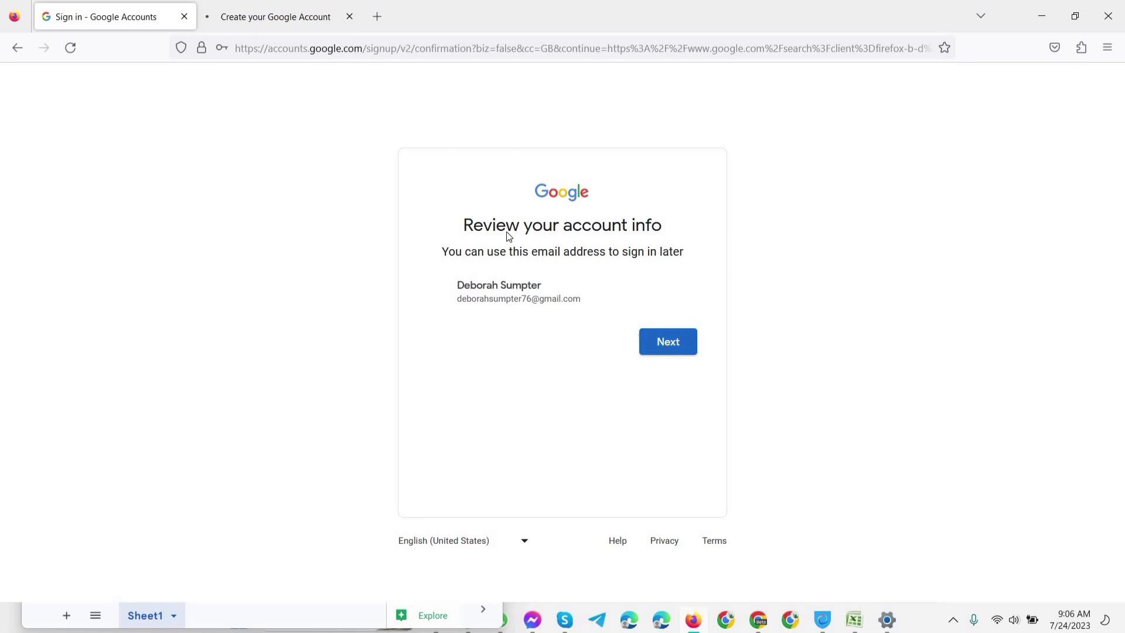
left_click(247, 21)
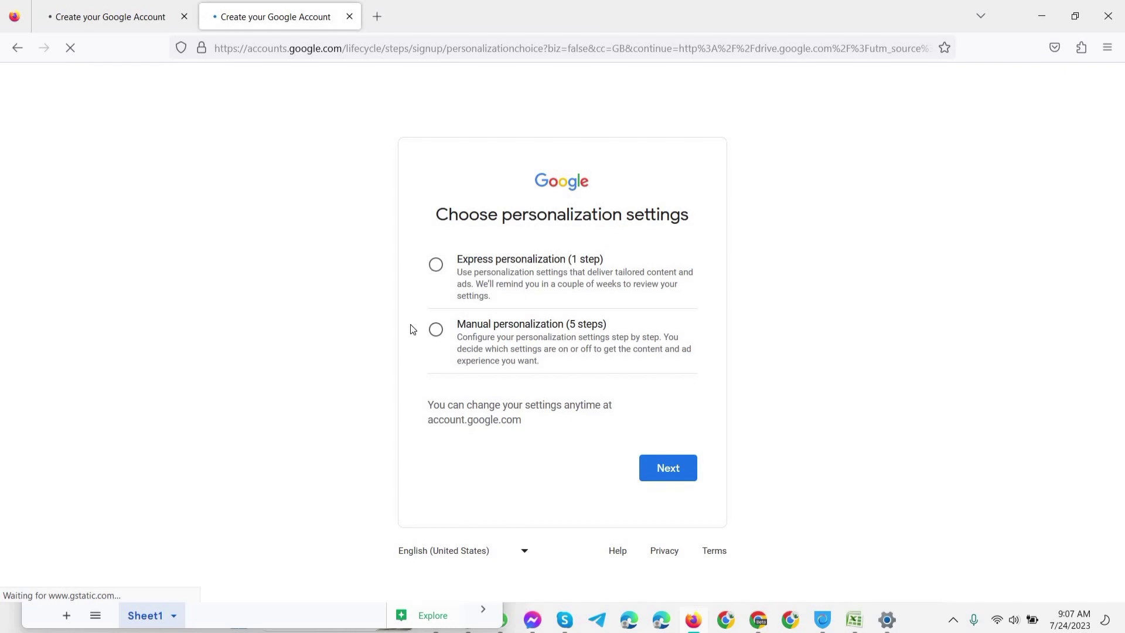
Step: Choose Express personalization and continue in both sign-up tabs
left_click(436, 264)
left_click(668, 467)
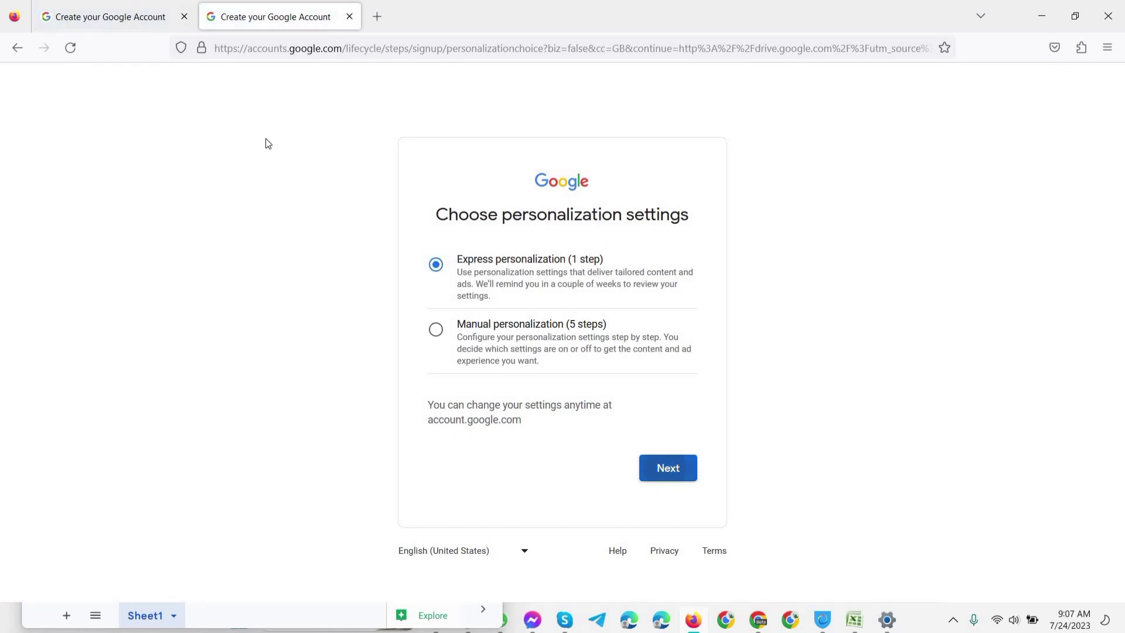
left_click(123, 21)
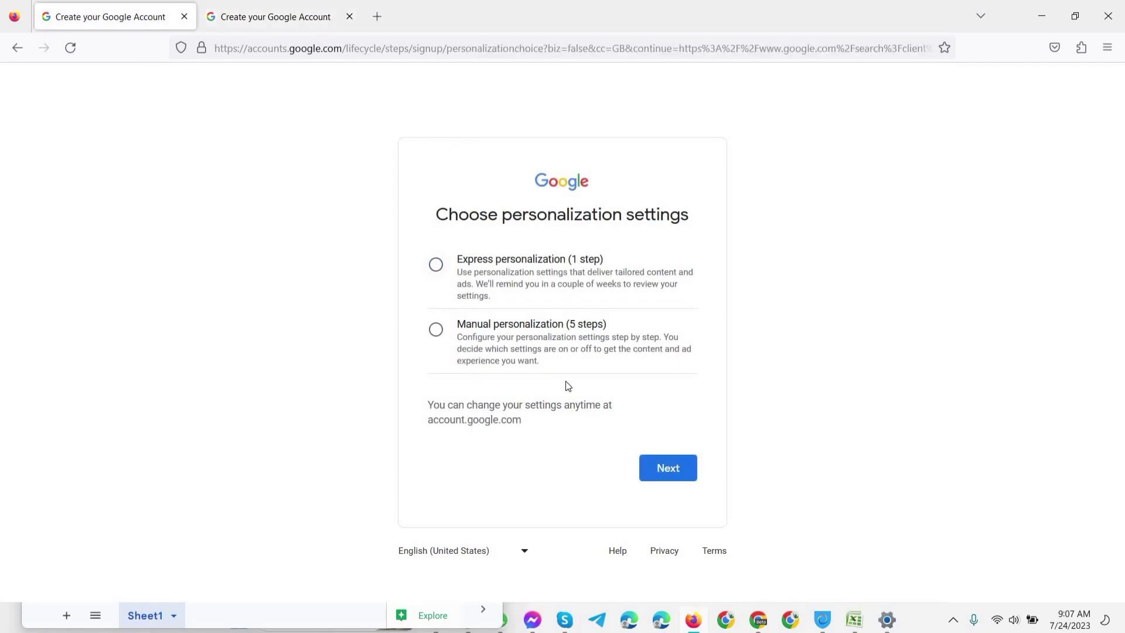
left_click(436, 264)
left_click(666, 467)
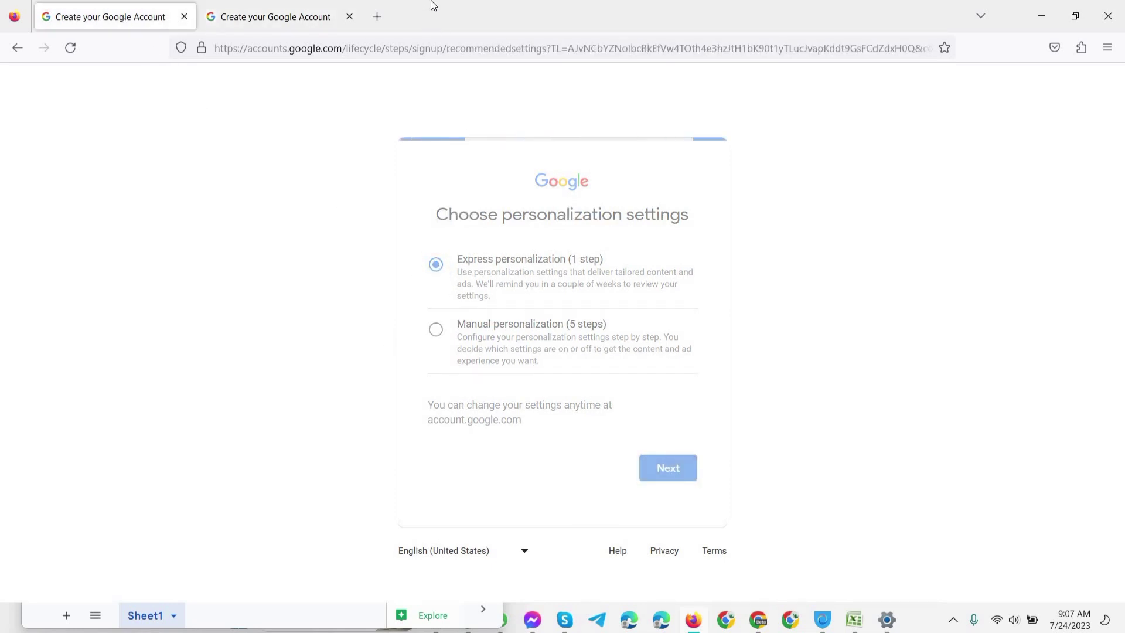
Step: Confirm the personalization settings at the bottom of the page in both tabs
left_click(275, 17)
scroll(609, 381, "down", 10)
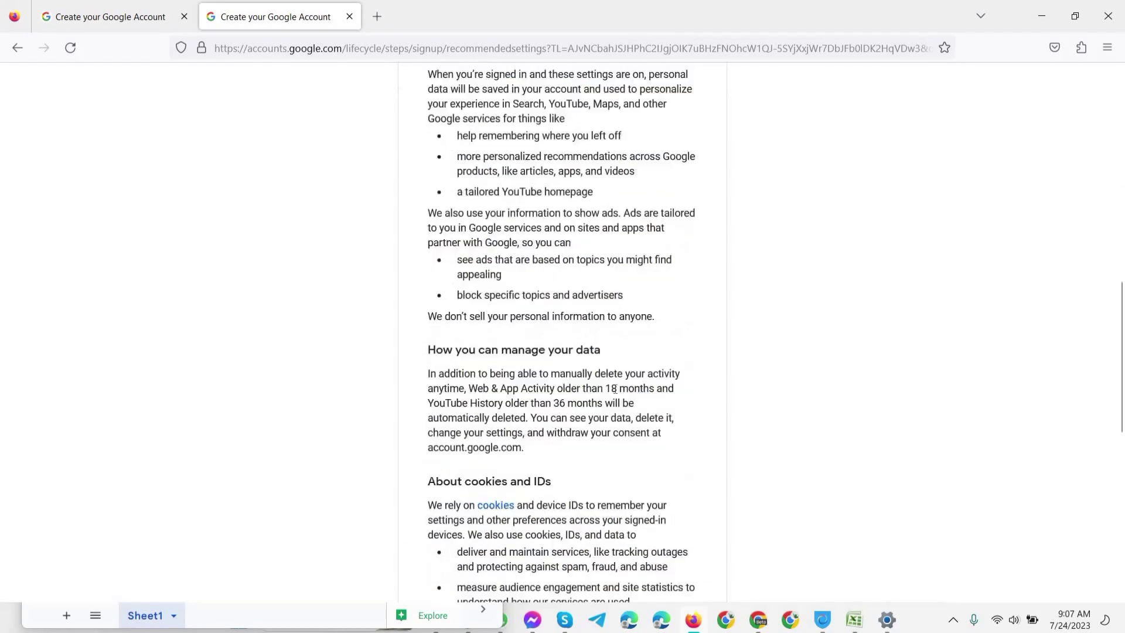
scroll(614, 388, "down", 8)
left_click(632, 495)
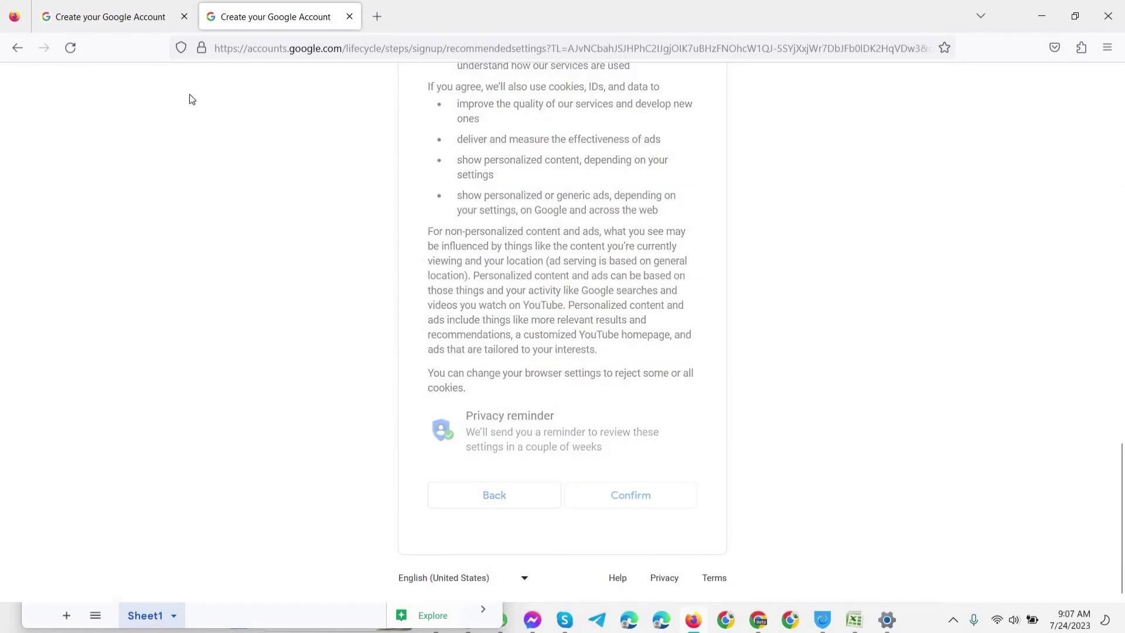
left_click(108, 16)
scroll(644, 382, "down", 7)
scroll(644, 382, "down", 10)
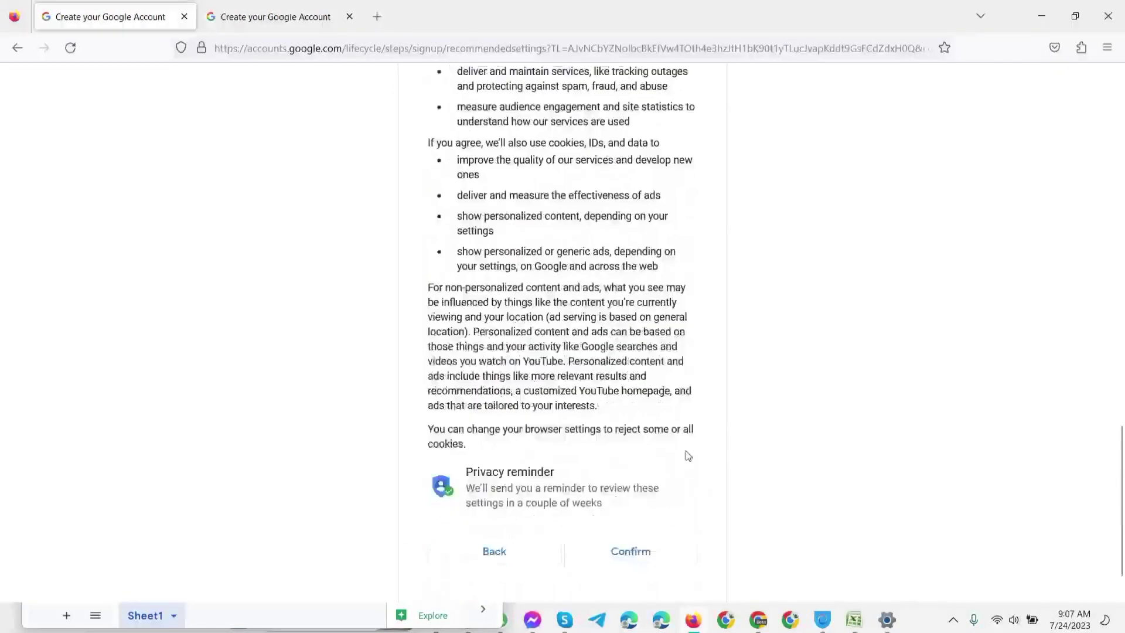
left_click(661, 495)
left_click(275, 17)
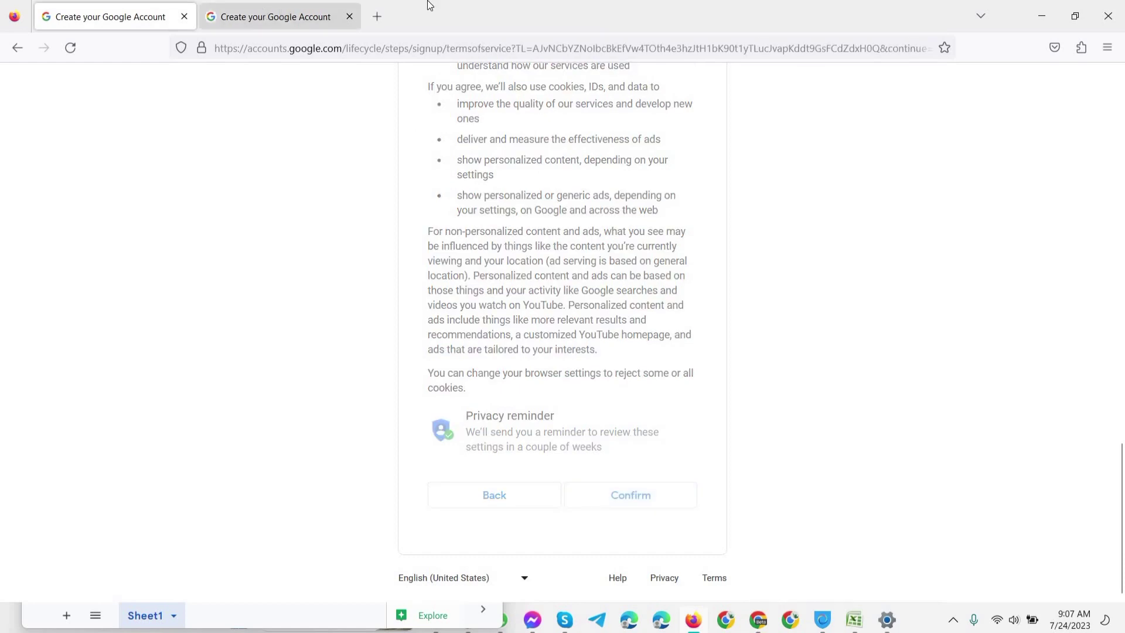
scroll(647, 409, "down", 15)
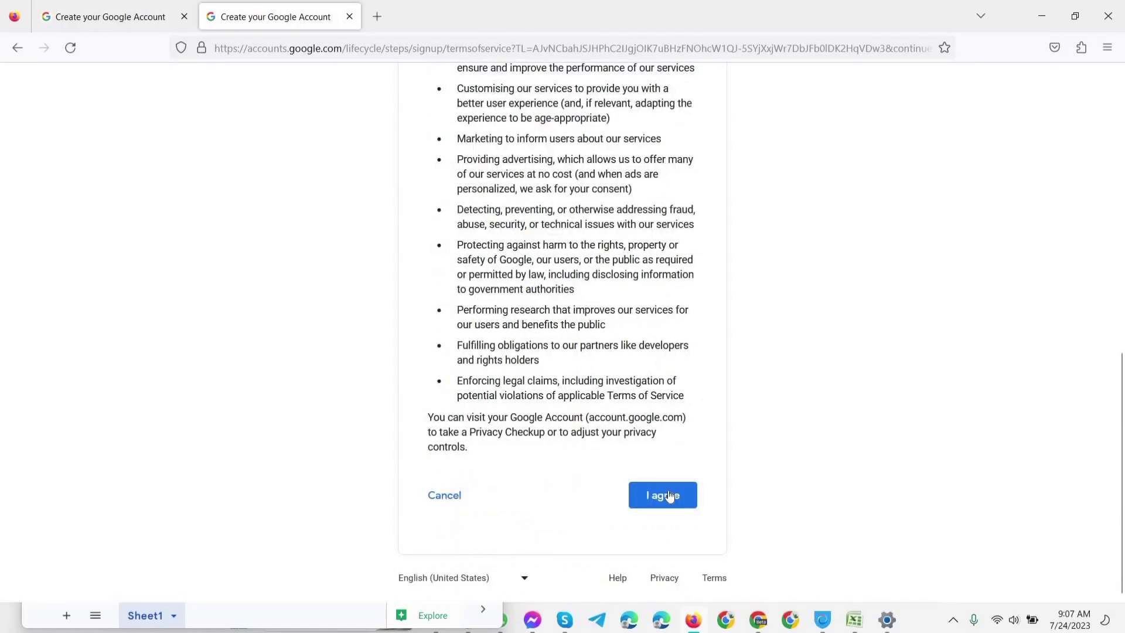
Step: Agree to Google's Privacy and Terms in both sign-up tabs
left_click(669, 496)
left_click(148, 16)
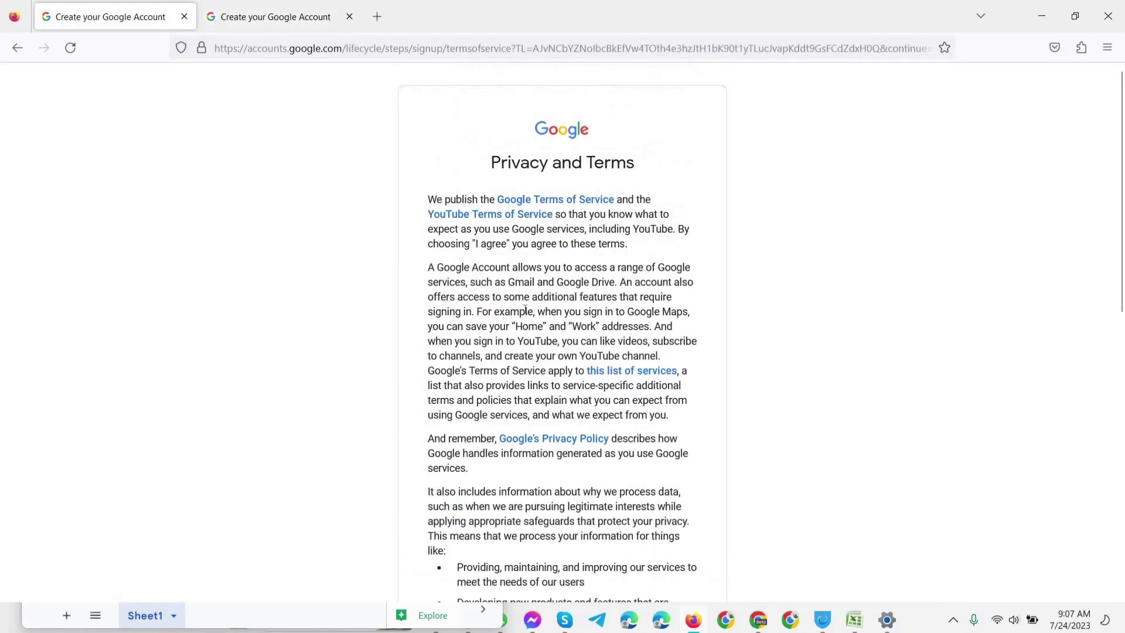
scroll(526, 311, "down", 10)
left_click(671, 506)
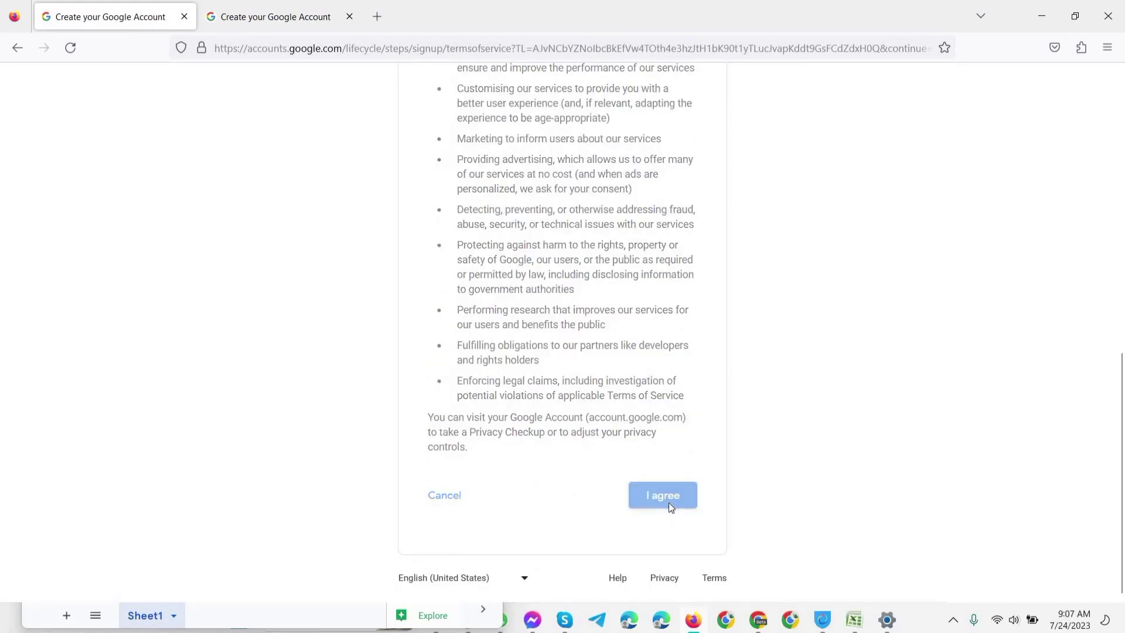
left_click(238, 14)
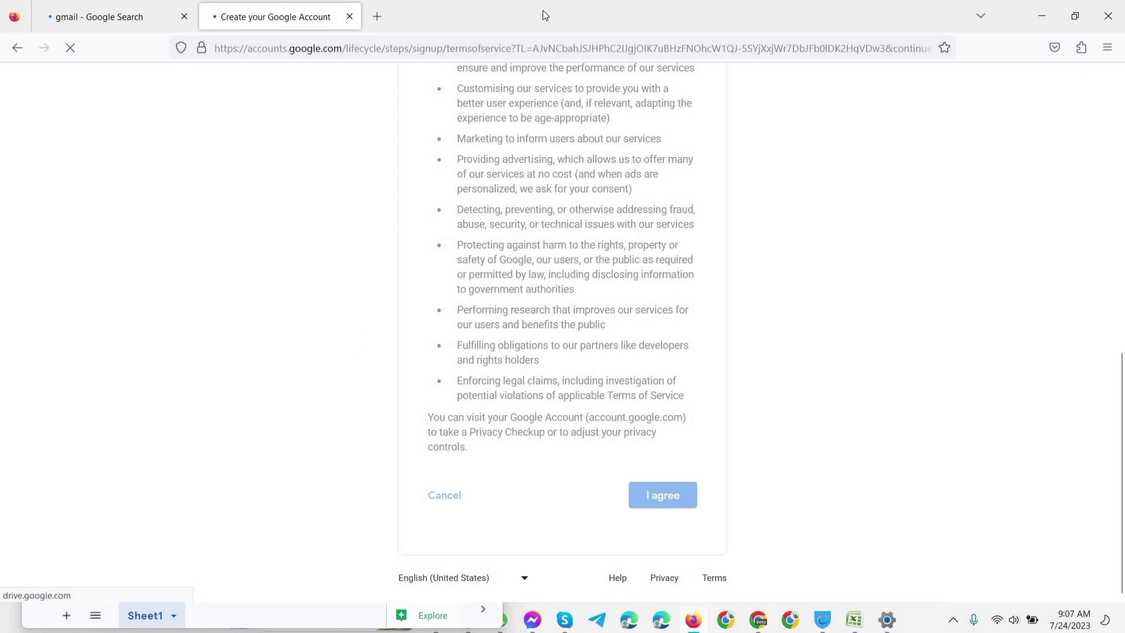
Step: Restore the browser, close the contact card, and widen the Sheets window to show column D
left_click(1075, 16)
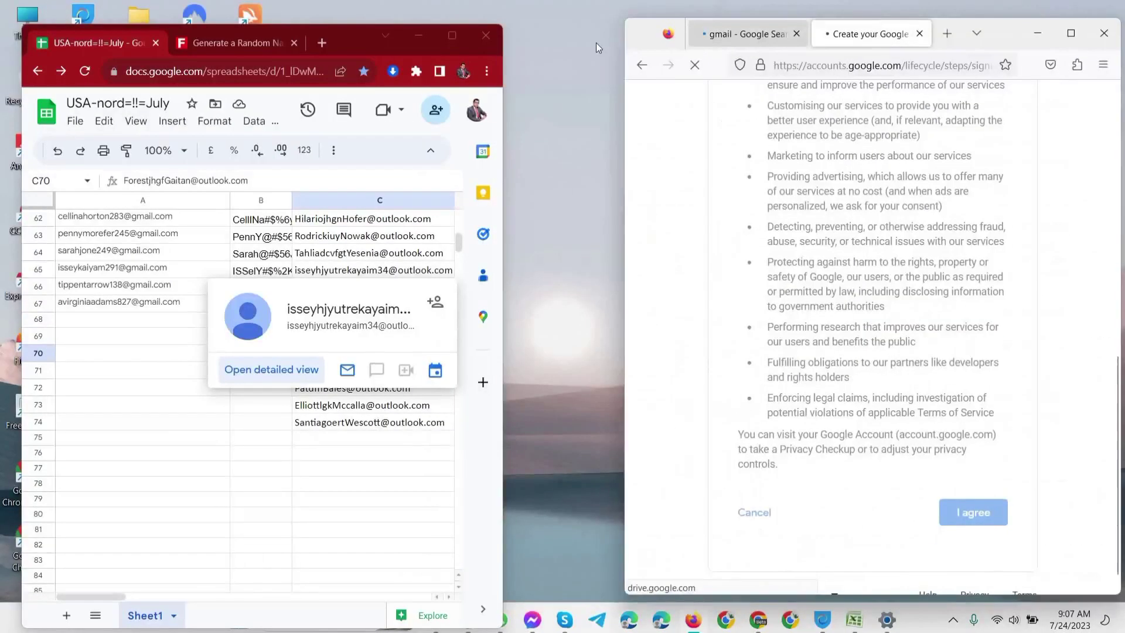
right_click(596, 44)
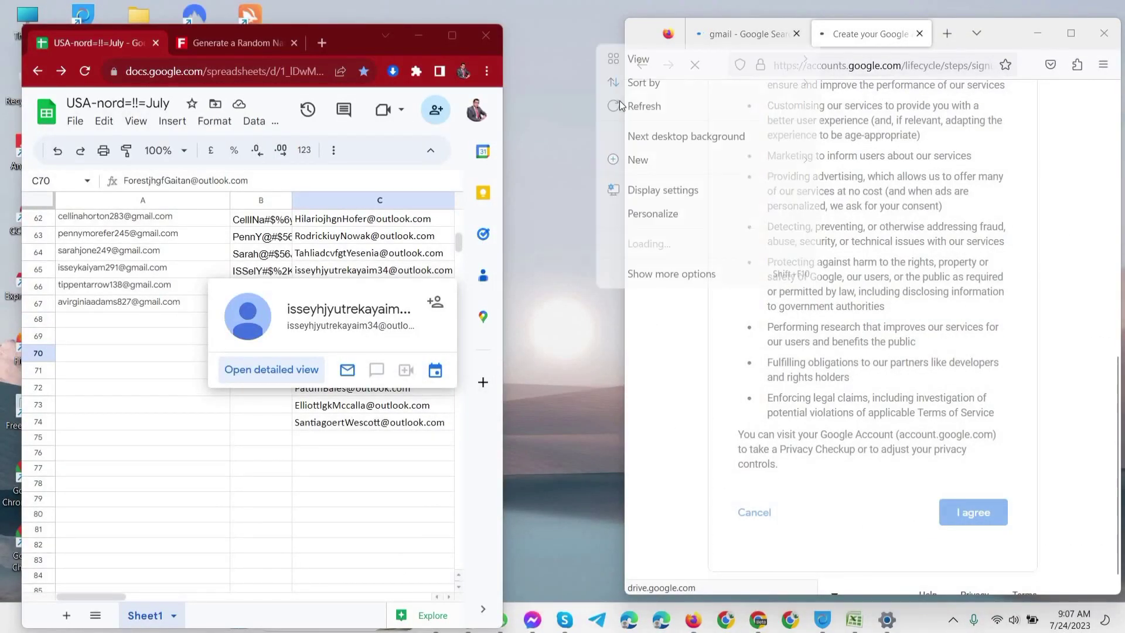
left_click(508, 209)
left_click(229, 469)
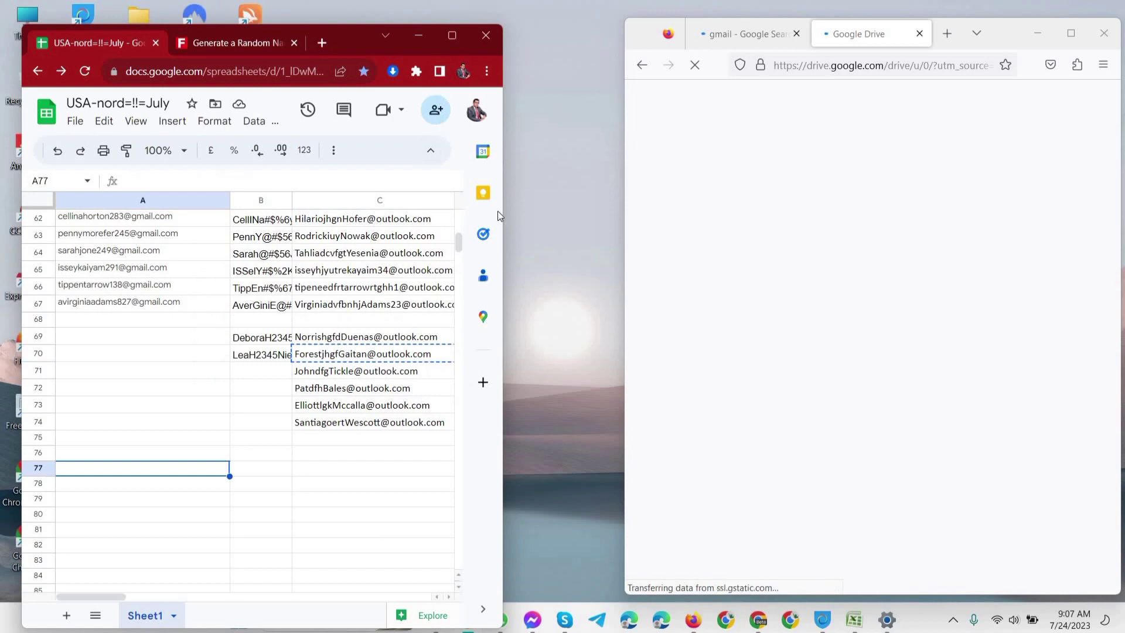
left_click_drag(503, 216, 597, 218)
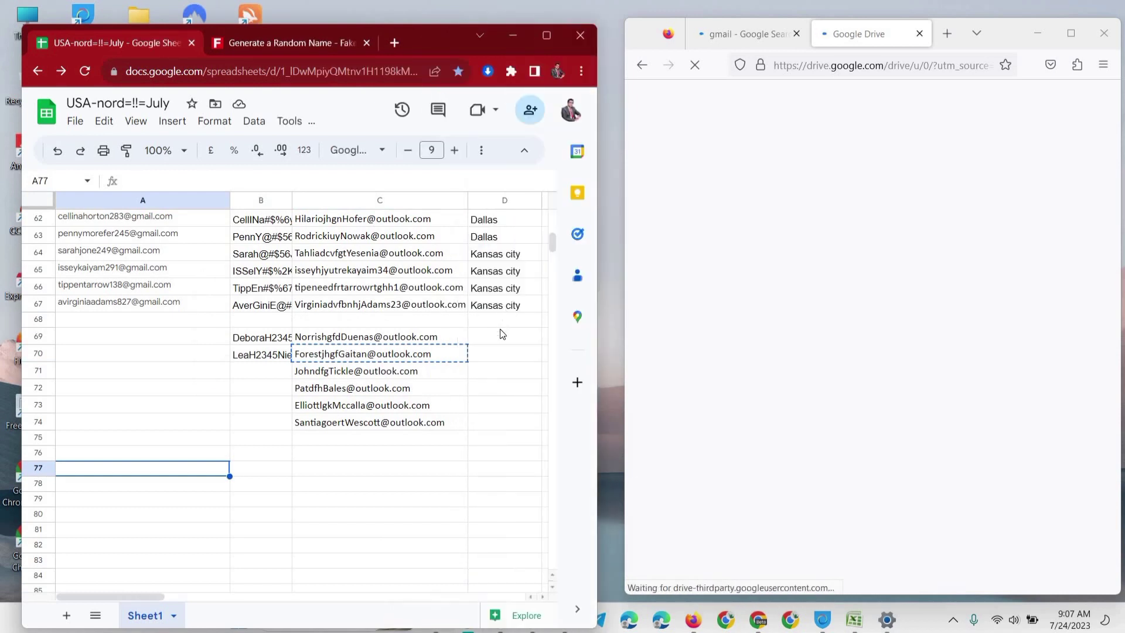
Step: Enter UK as the location in cells D69 and D70
left_click(497, 356)
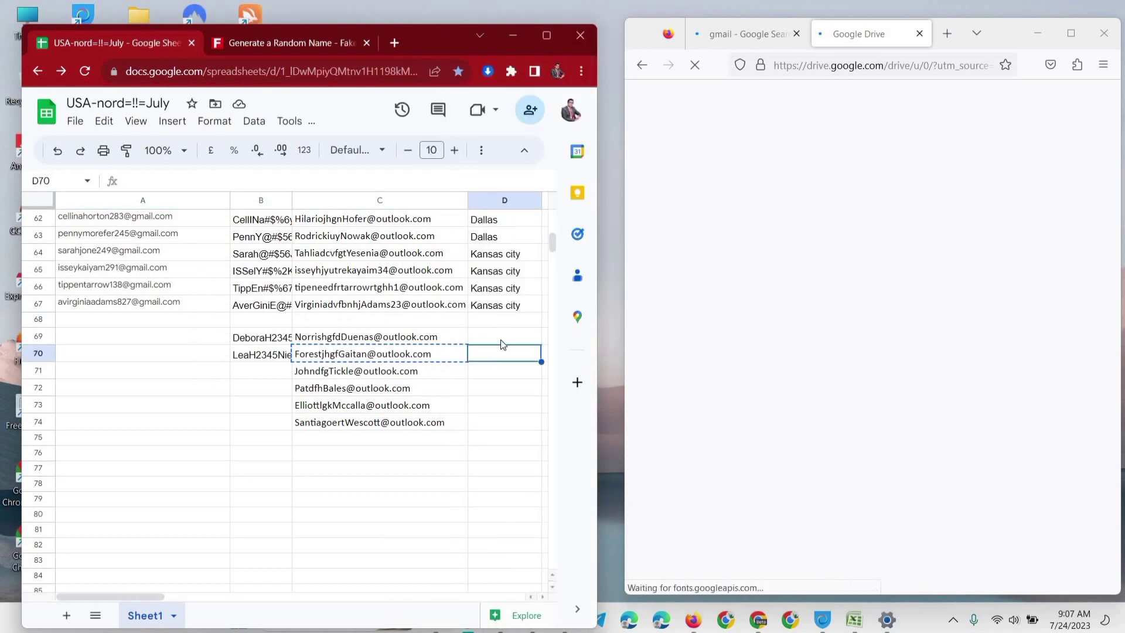
left_click(505, 331)
type("UK")
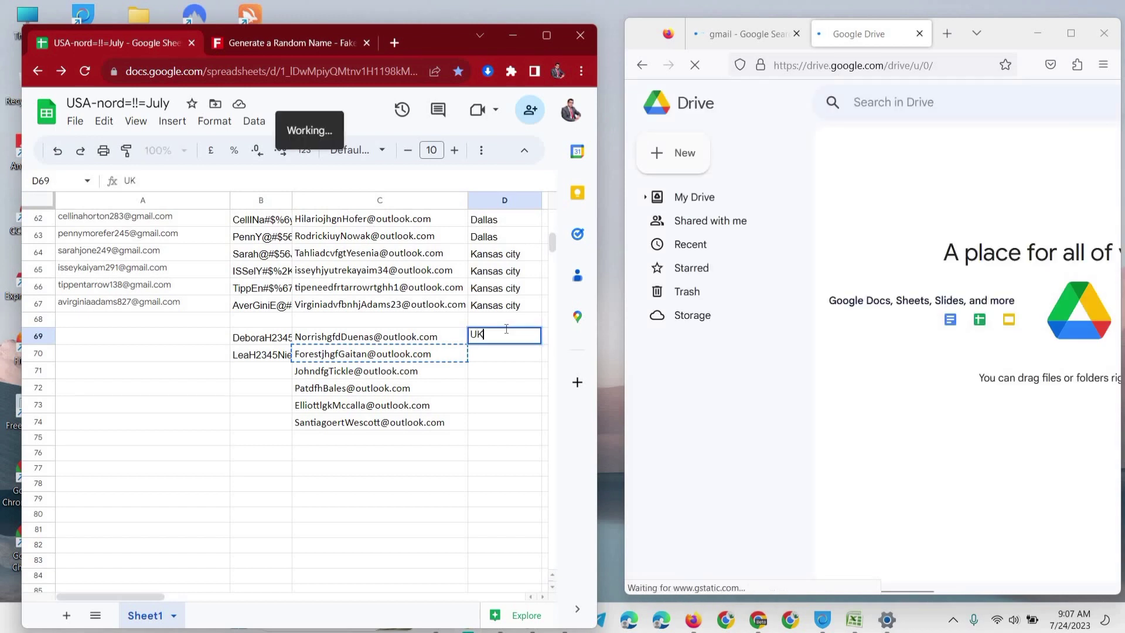
key("Return")
type("UK")
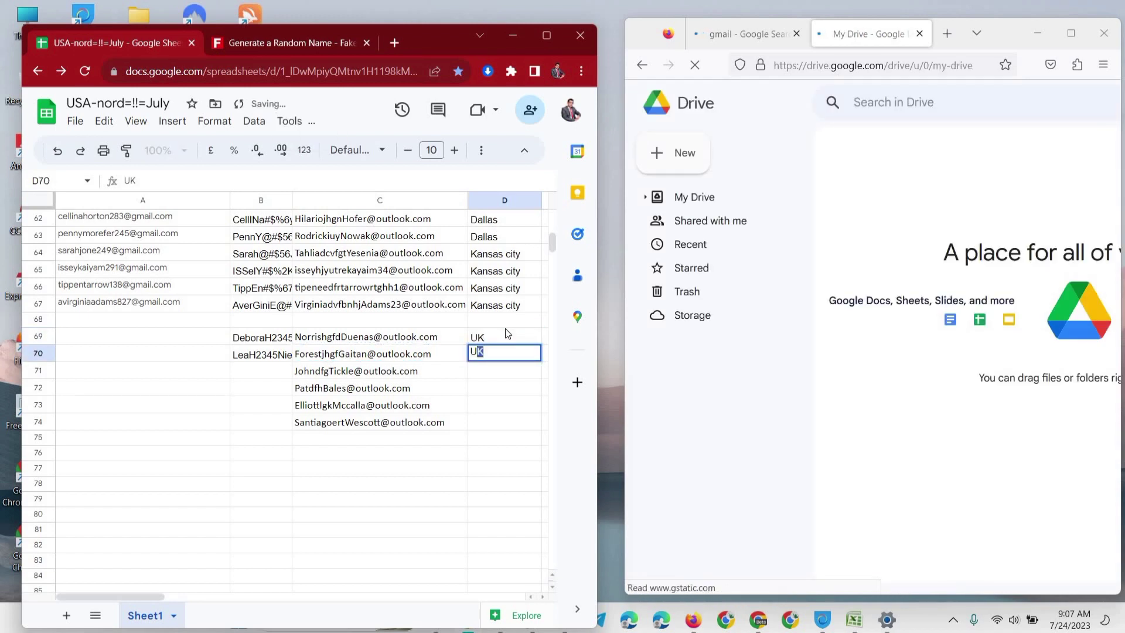
key("Return")
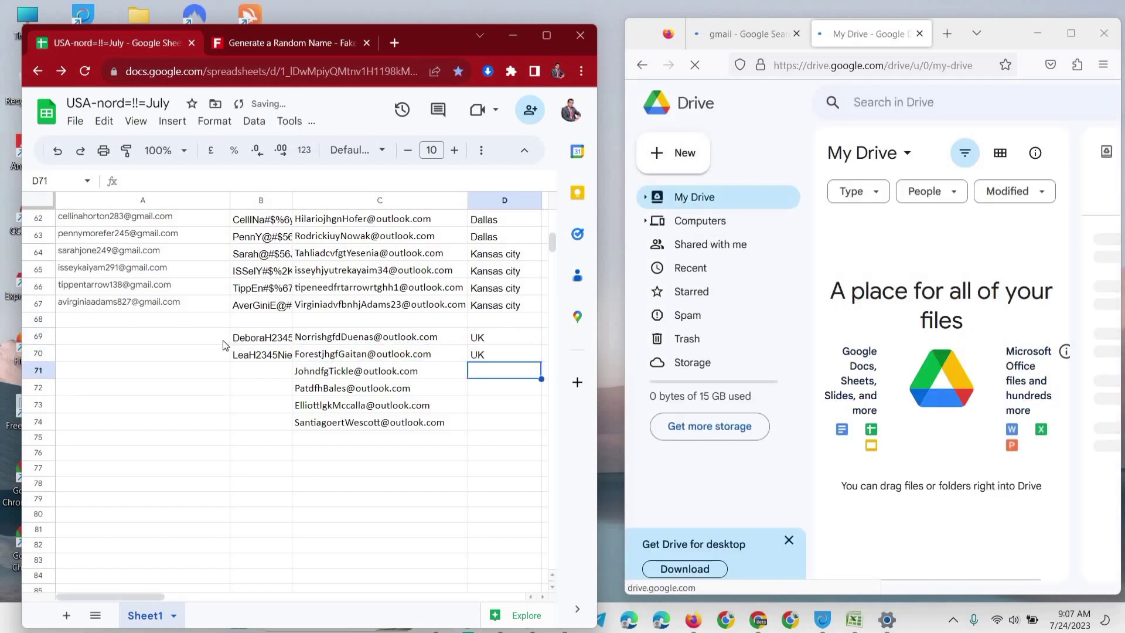
left_click(223, 341)
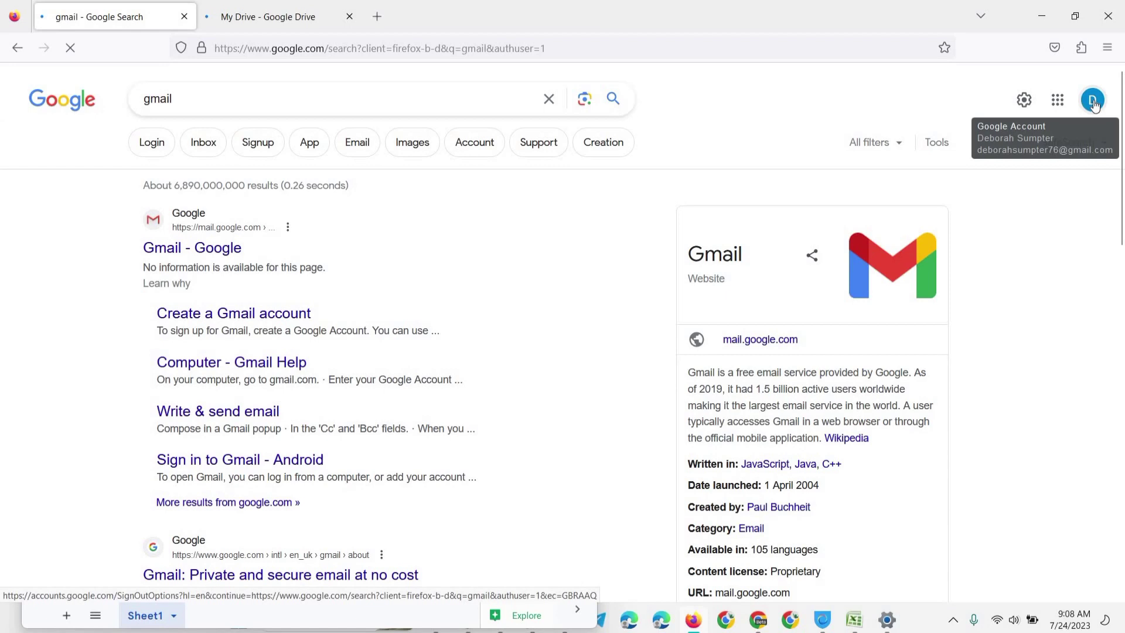
Step: Copy the signed-in Google account's Gmail address and paste it into cell A69
left_click(1064, 117)
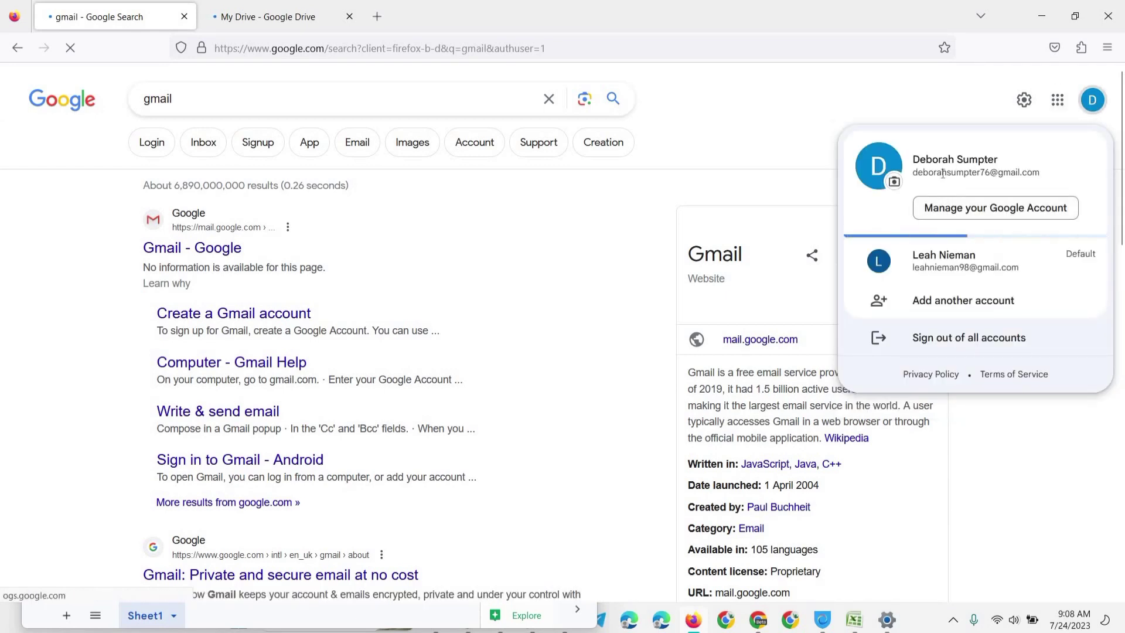
triple_click(943, 174)
right_click(942, 175)
left_click(961, 182)
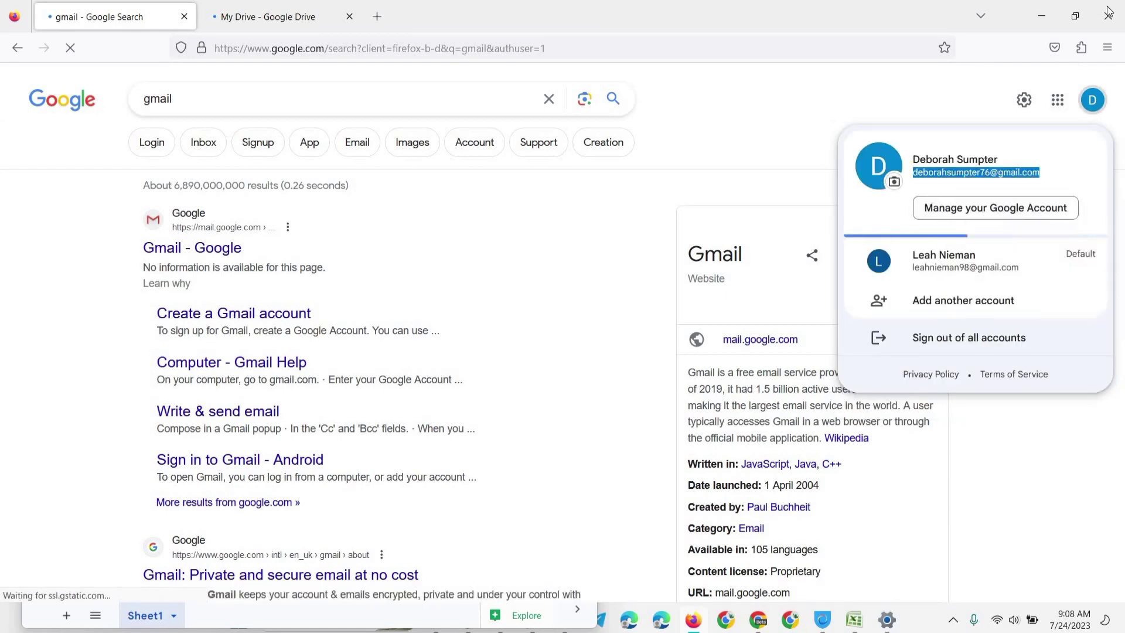
left_click(1075, 16)
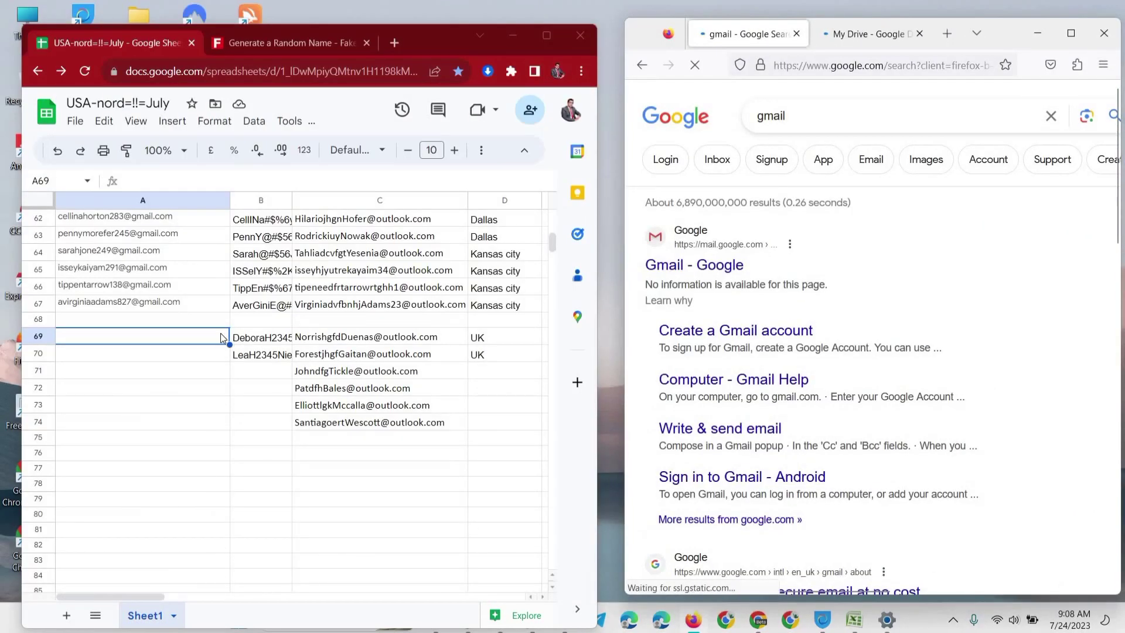
left_click(212, 338)
key("ctrl+v")
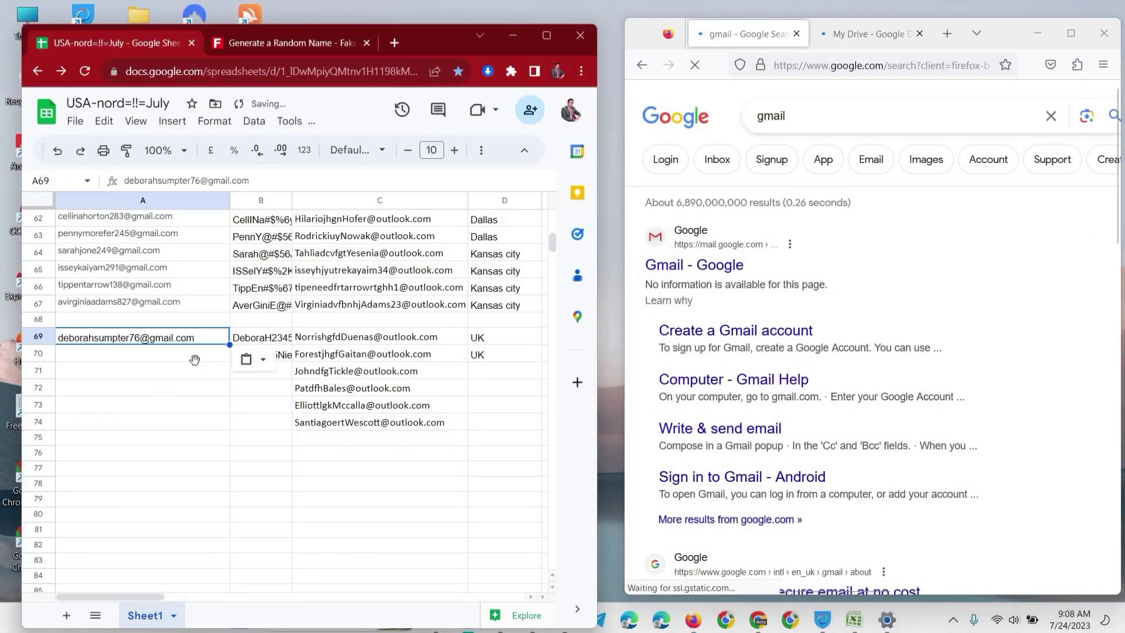
left_click(201, 354)
Step: Copy the Drive account's Gmail address into cell A70
left_click(873, 34)
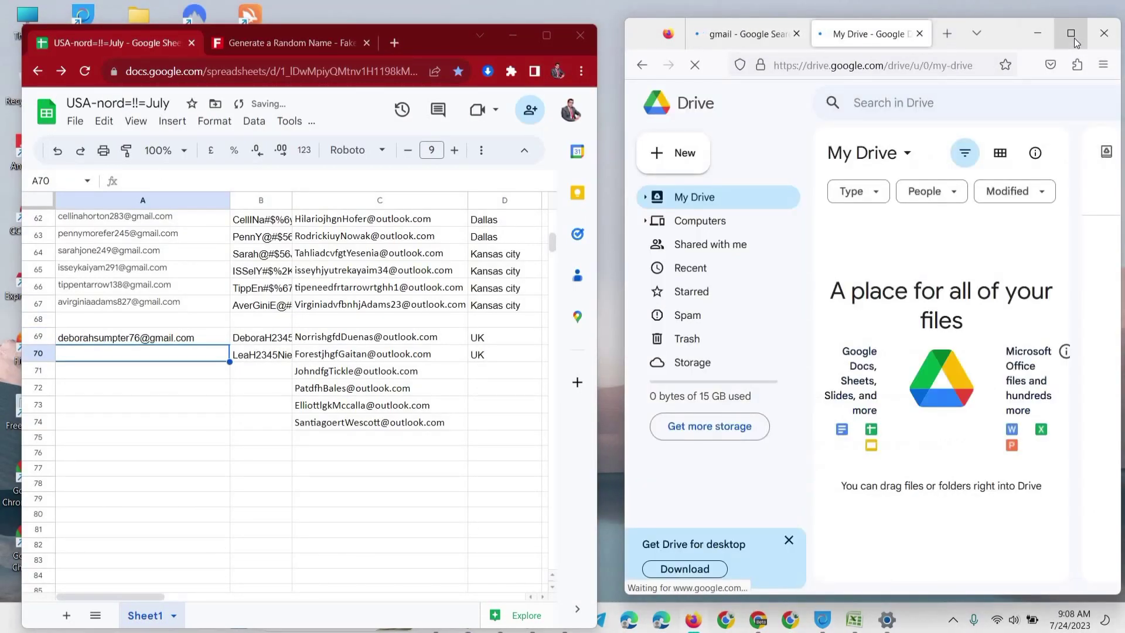
left_click(1070, 34)
left_click(1100, 94)
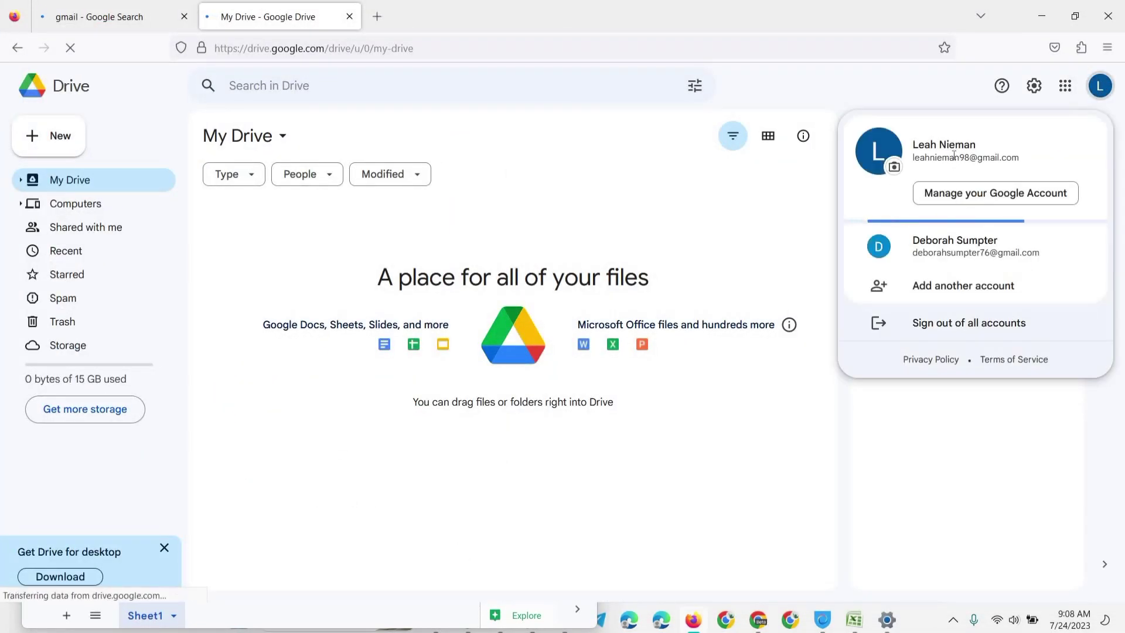
triple_click(953, 158)
right_click(928, 158)
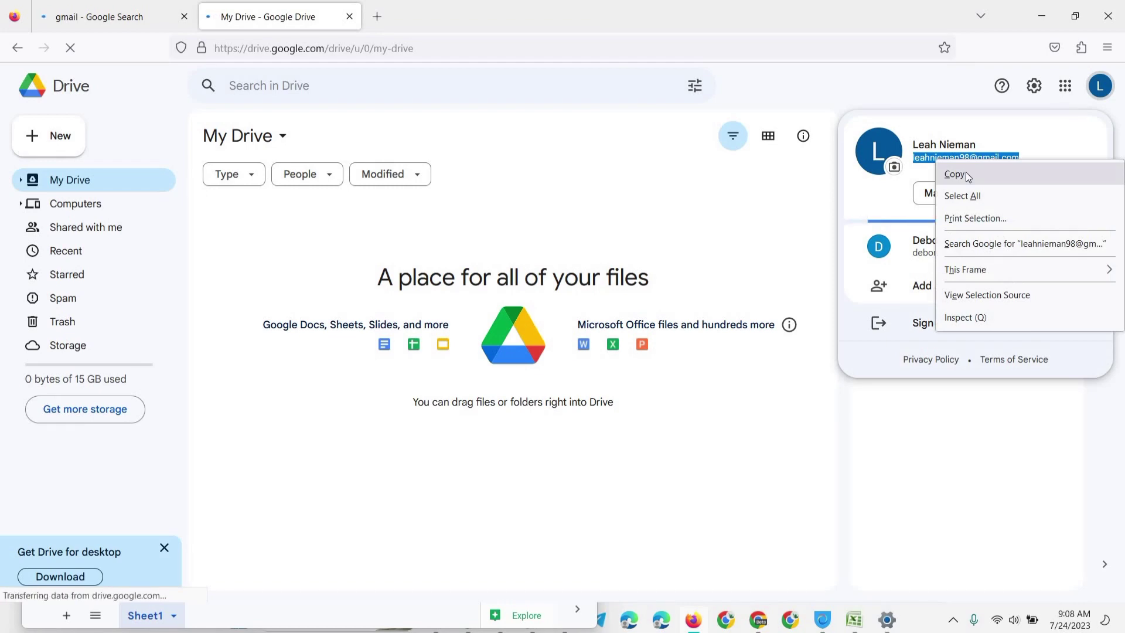
left_click(955, 174)
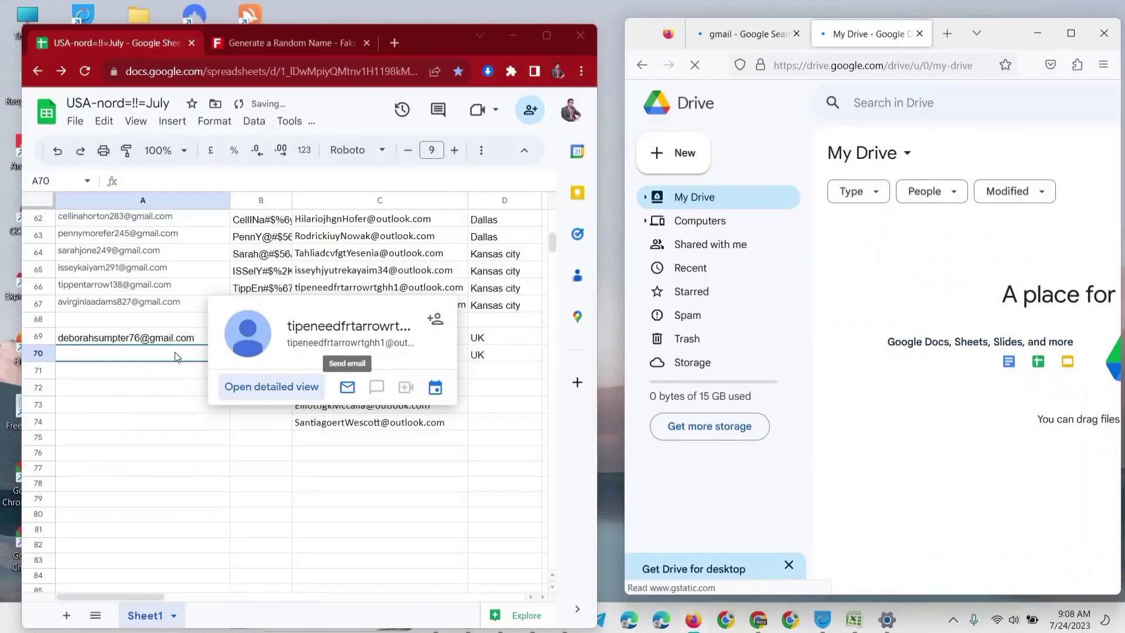
key("ctrl+v")
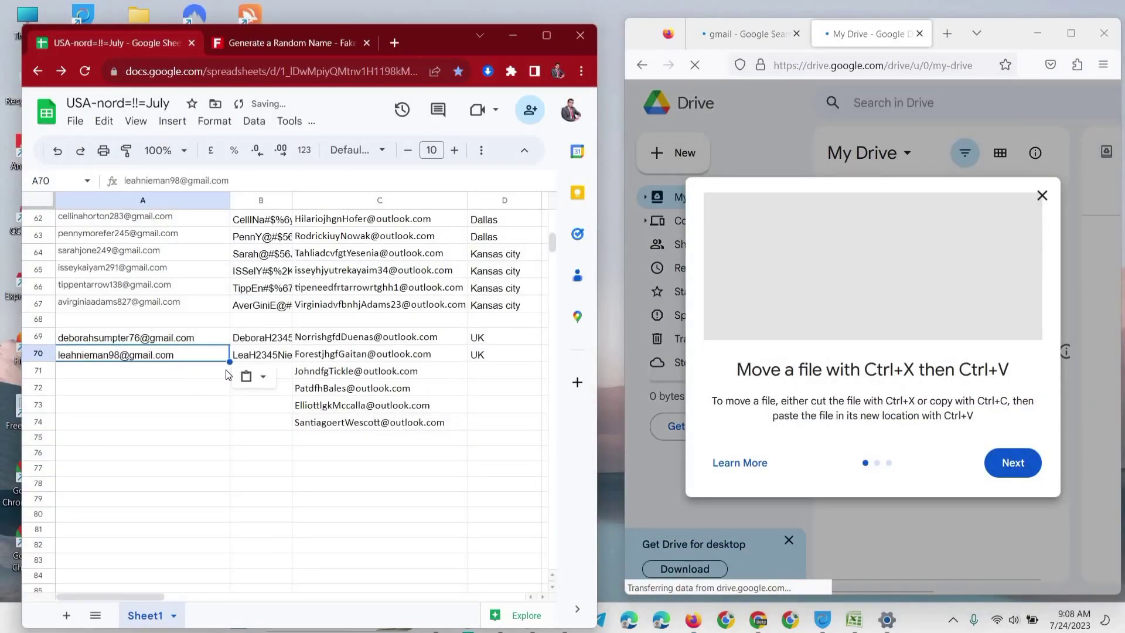
left_click(226, 370)
left_click(322, 44)
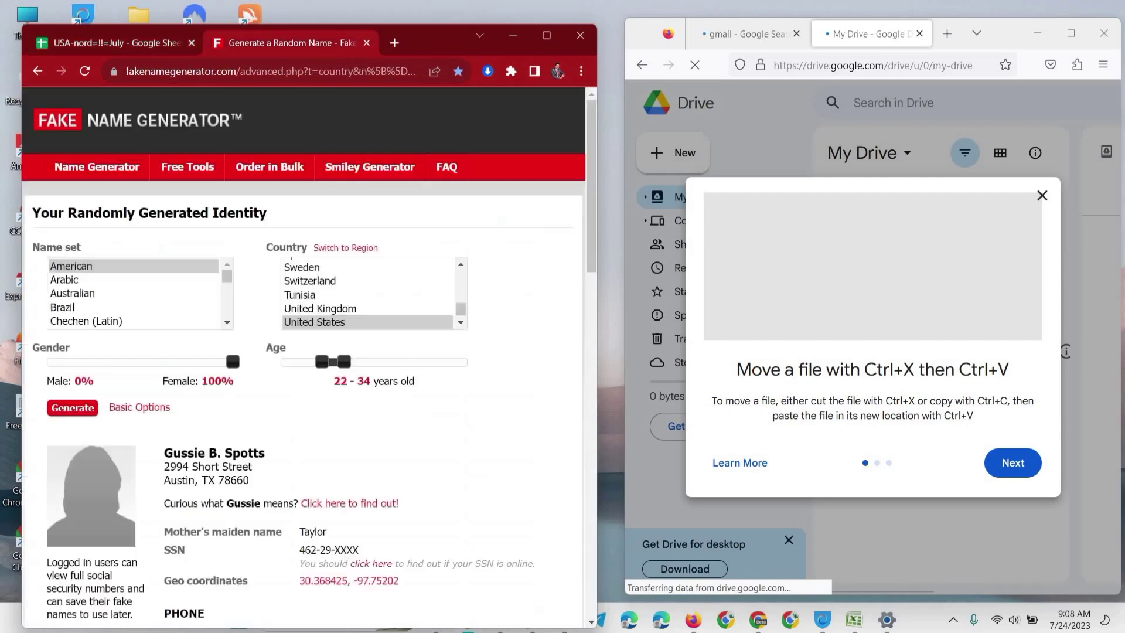
Step: Minimize Chrome, resize the Firefox Drive window, and refresh the desktop
left_click(518, 40)
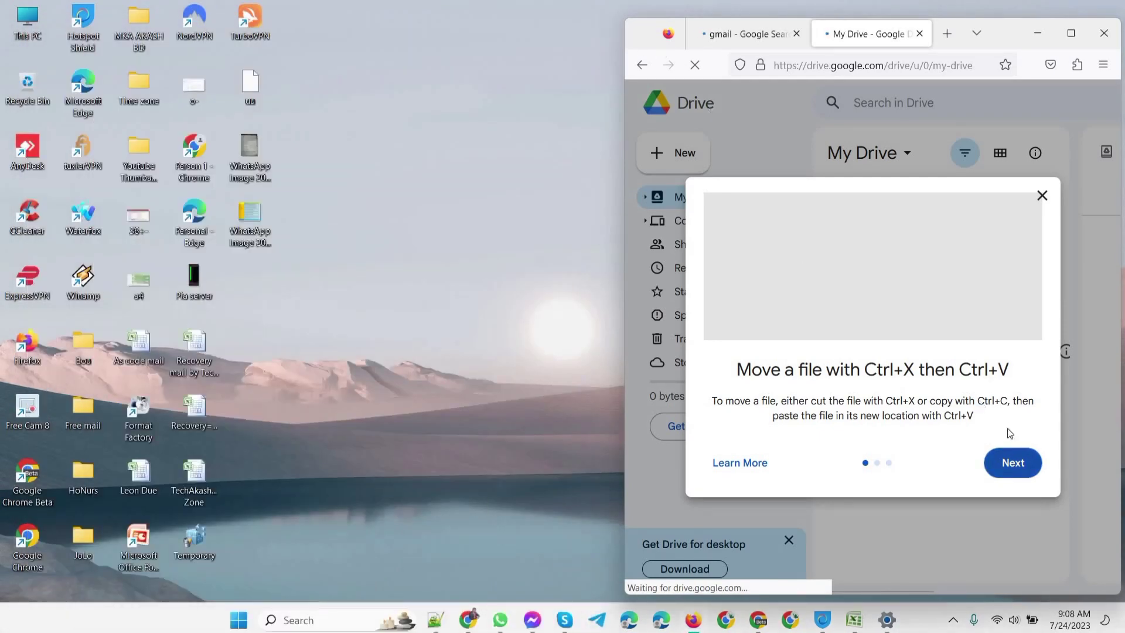
left_click(1071, 33)
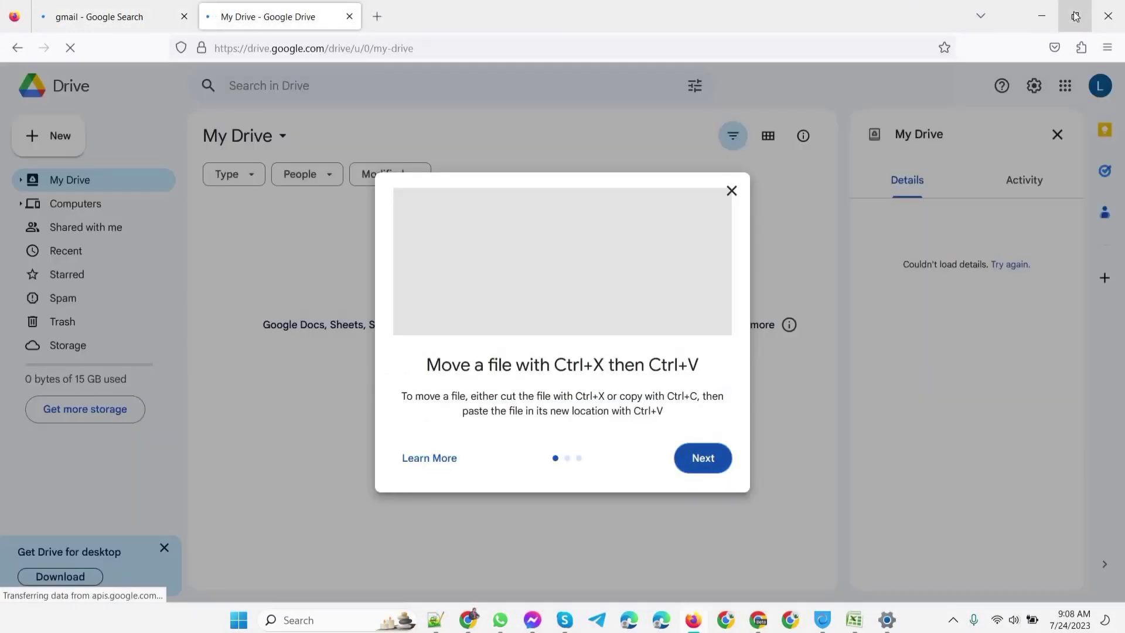
left_click(1075, 16)
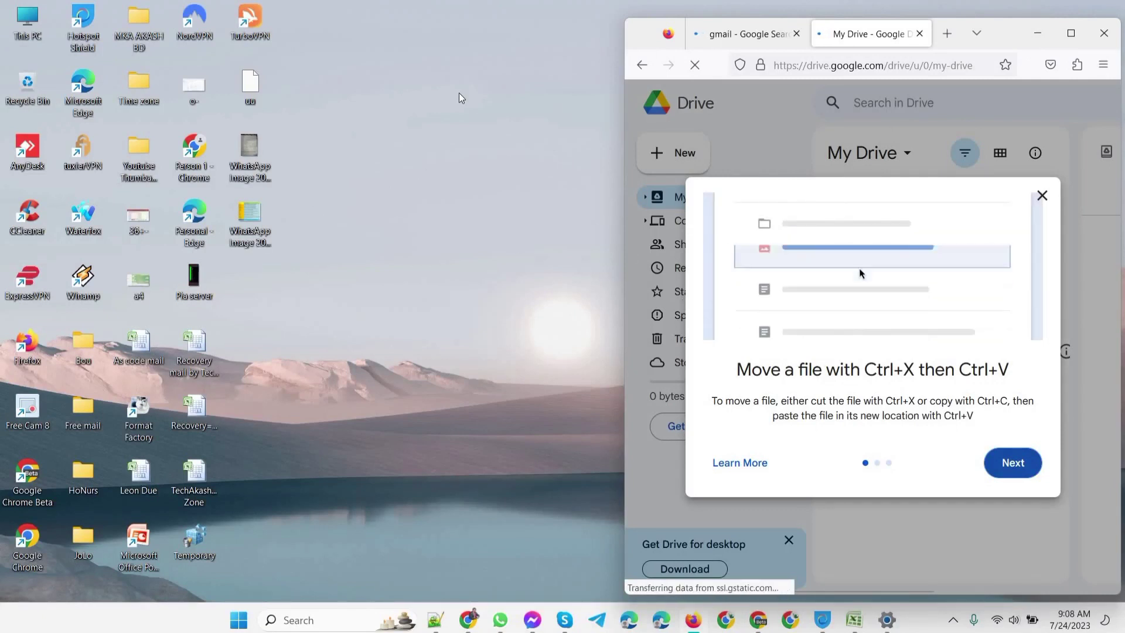
left_click(500, 153)
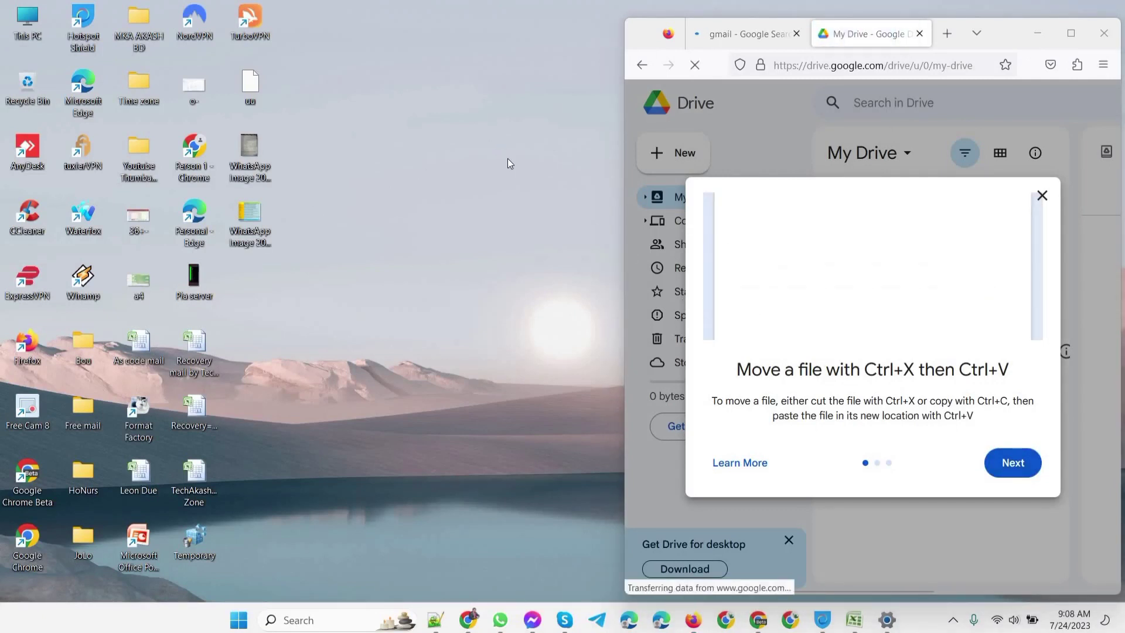
right_click(507, 158)
left_click(507, 157)
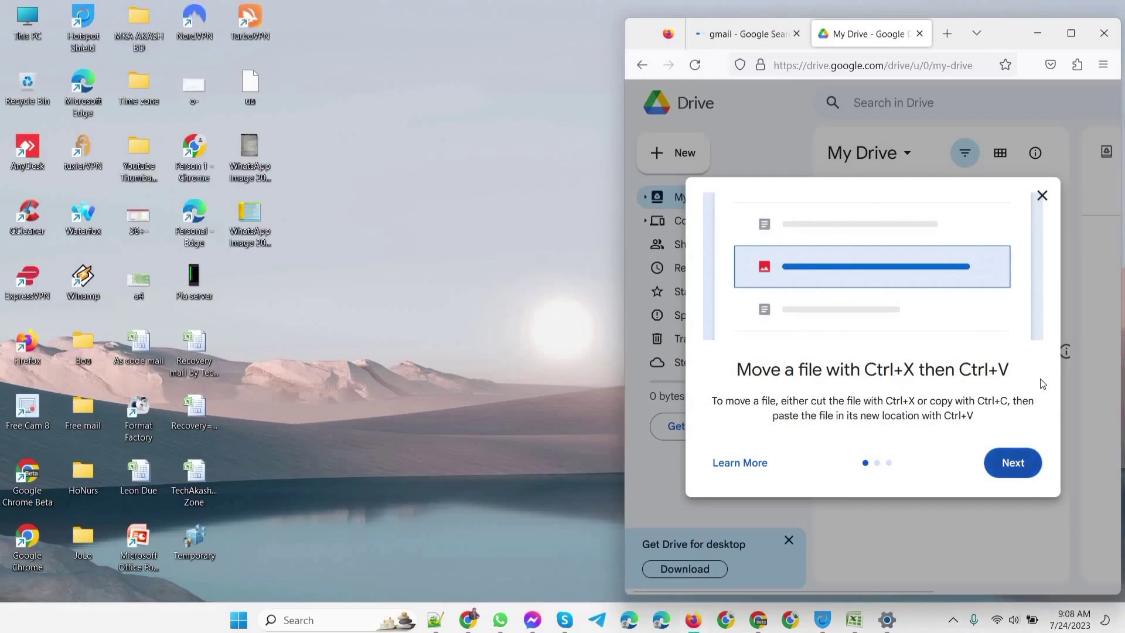
Step: Dismiss the Drive tips, clear Firefox's recent history, and close Firefox
left_click(1030, 462)
left_click(1020, 492)
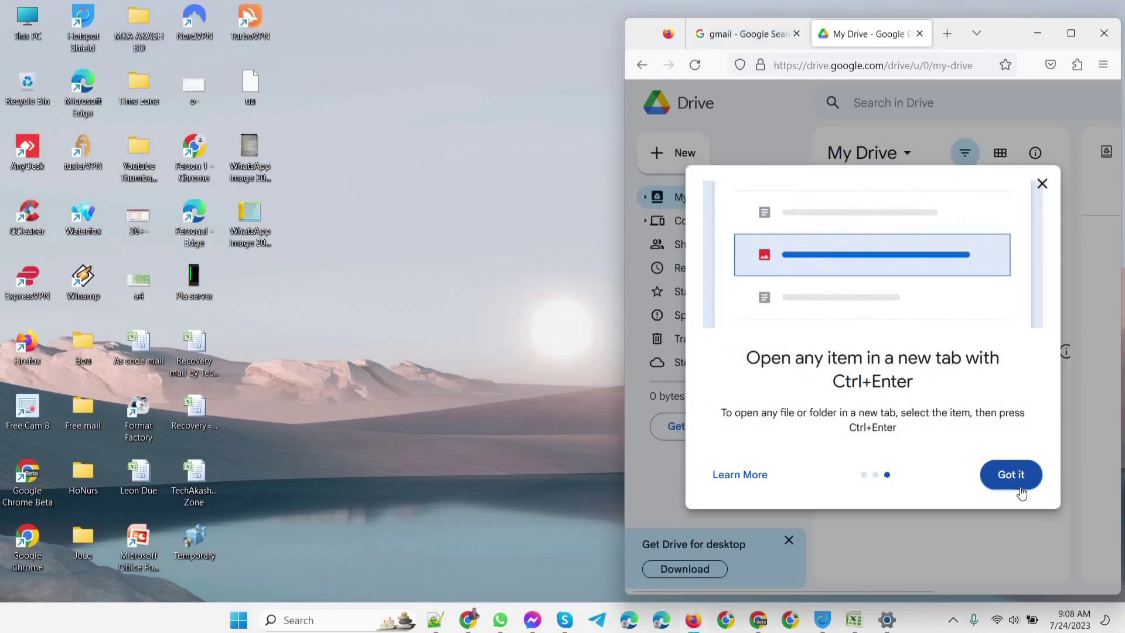
left_click(1021, 492)
left_click(761, 46)
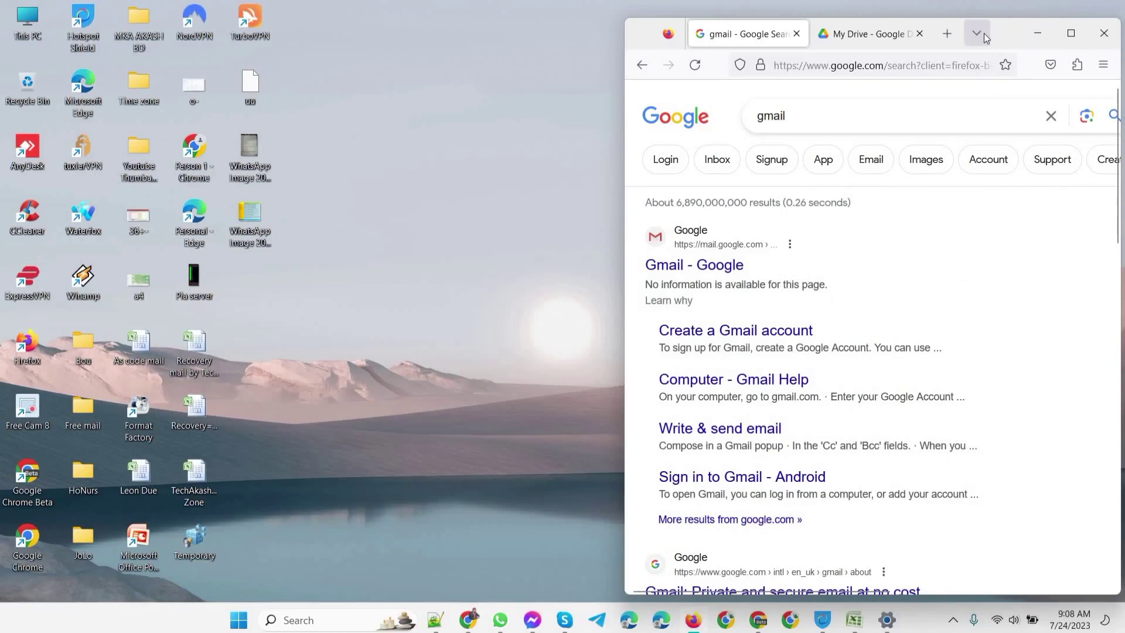
key("ctrl+shift+Delete")
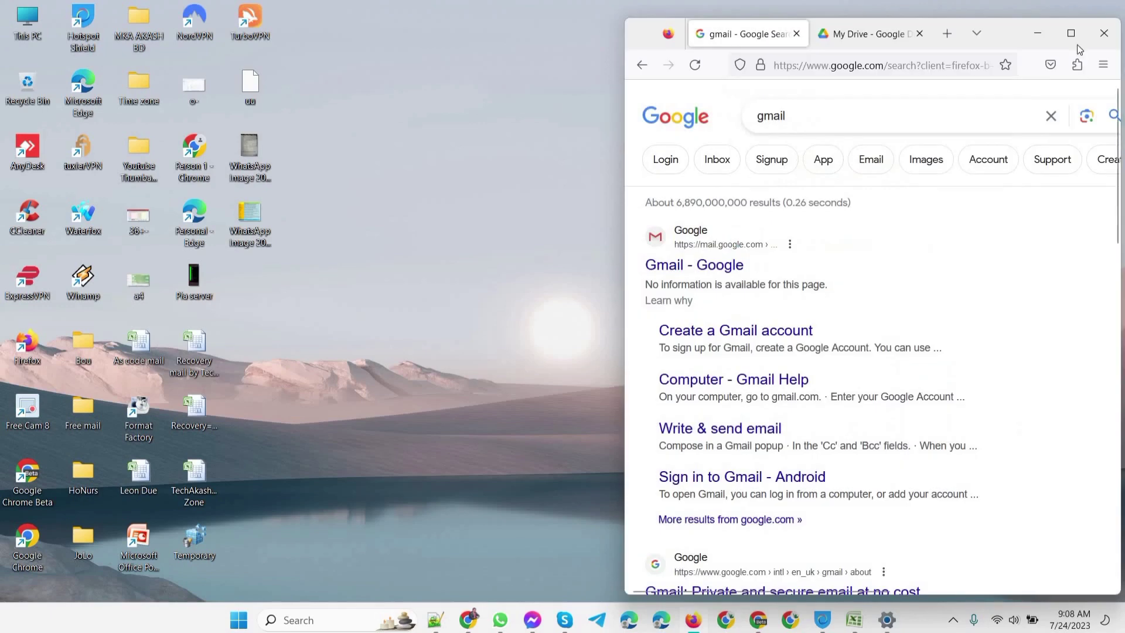
left_click(1103, 33)
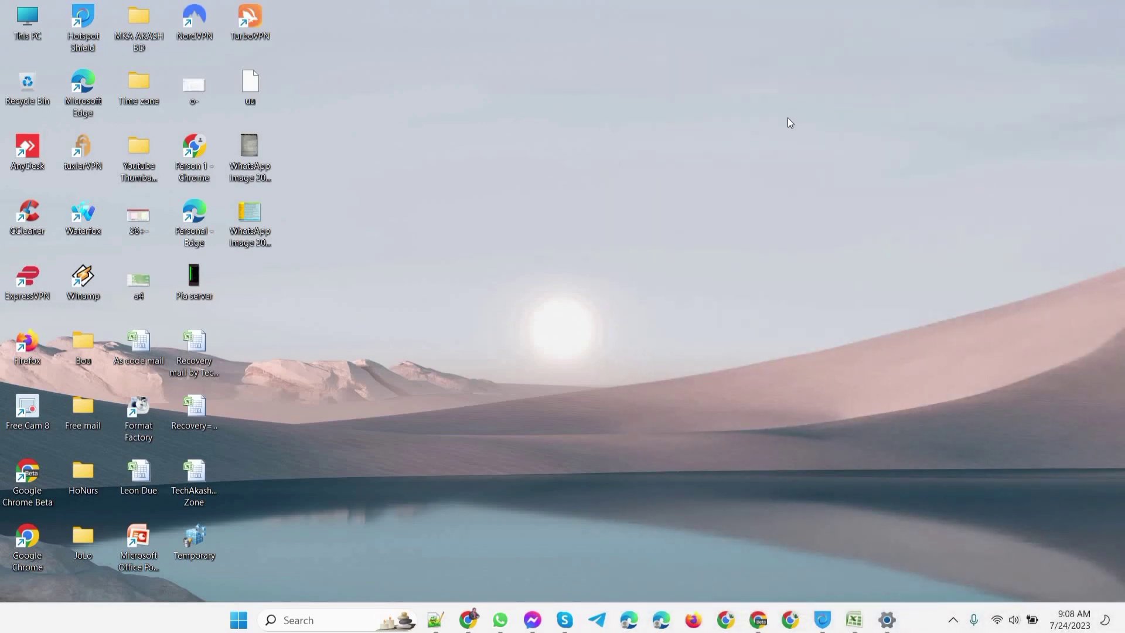
Step: Refresh the desktop, disconnect Hotspot Shield's United Kingdom VPN, and hide its window
right_click(787, 123)
key("F5")
right_click(700, 152)
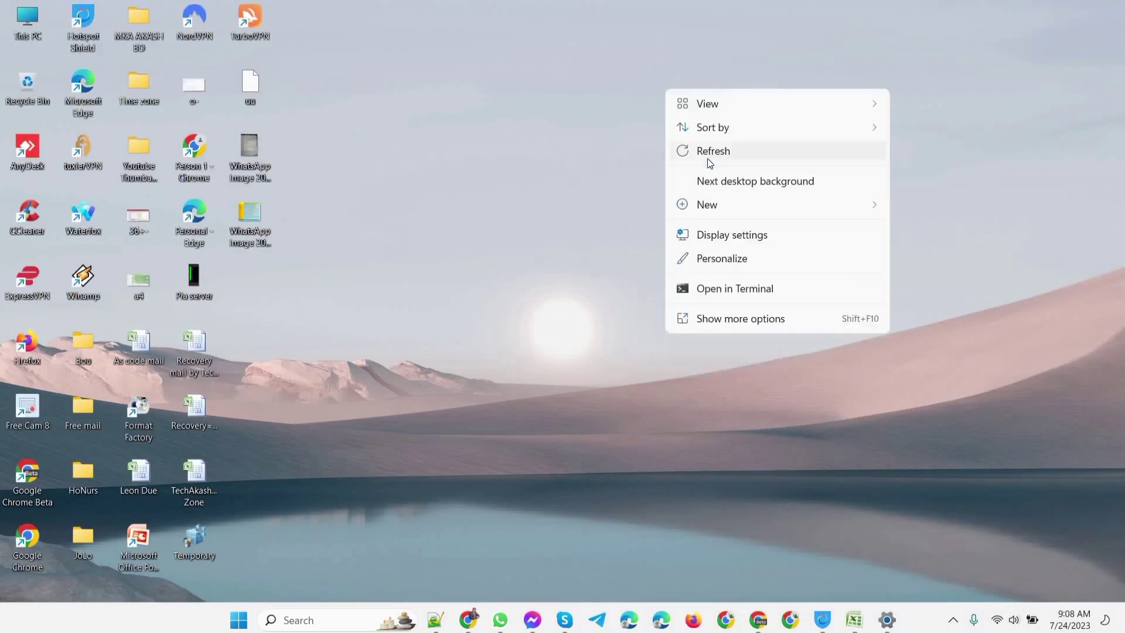
left_click(707, 157)
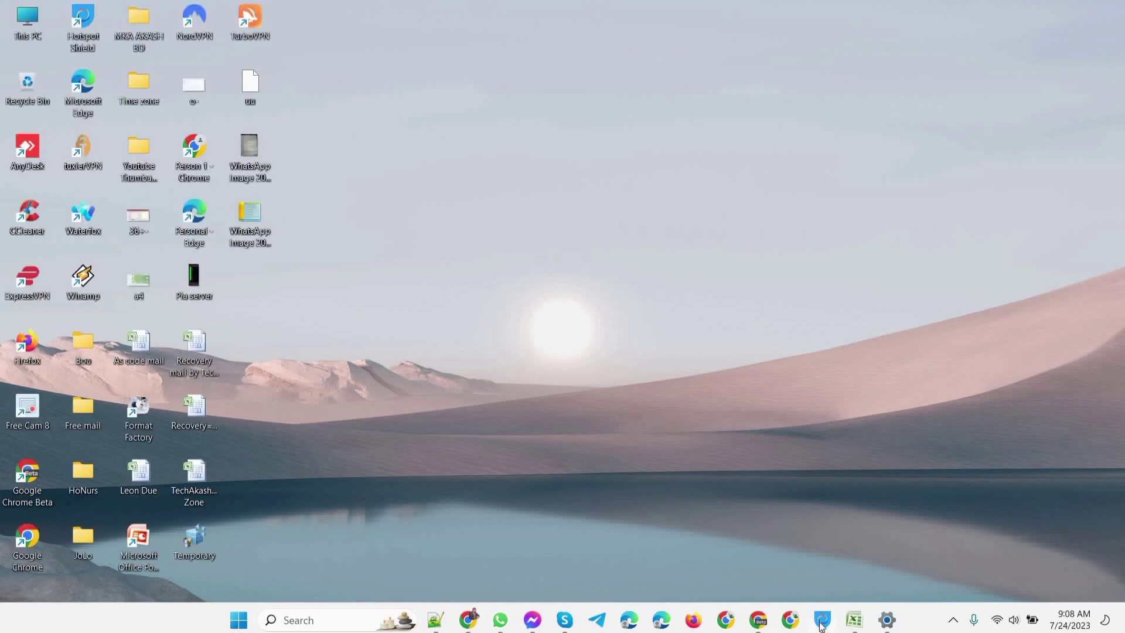
left_click(822, 621)
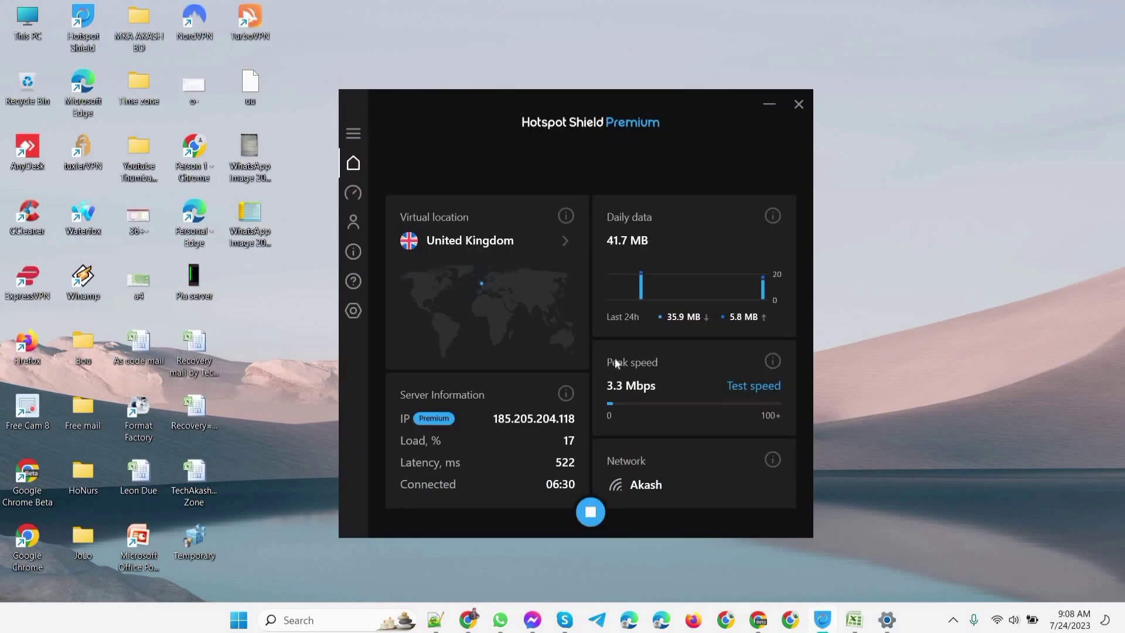
left_click(591, 516)
left_click(770, 105)
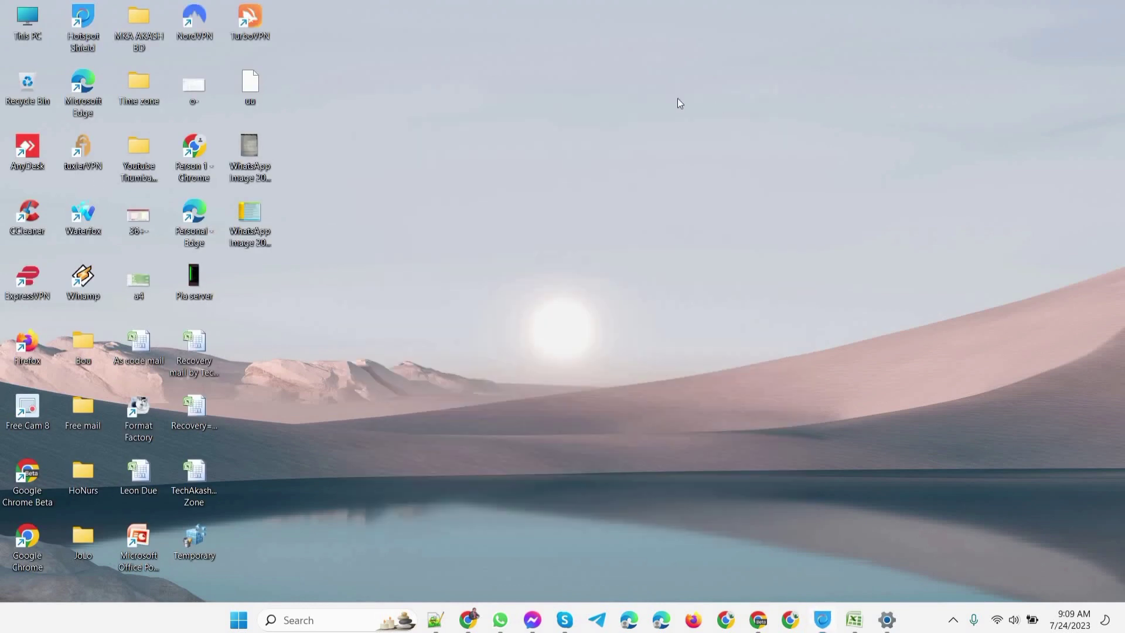
Step: Refresh the desktop several more times from its right-click menu
right_click(720, 164)
left_click(722, 163)
right_click(638, 122)
left_click(683, 187)
right_click(783, 349)
left_click(784, 355)
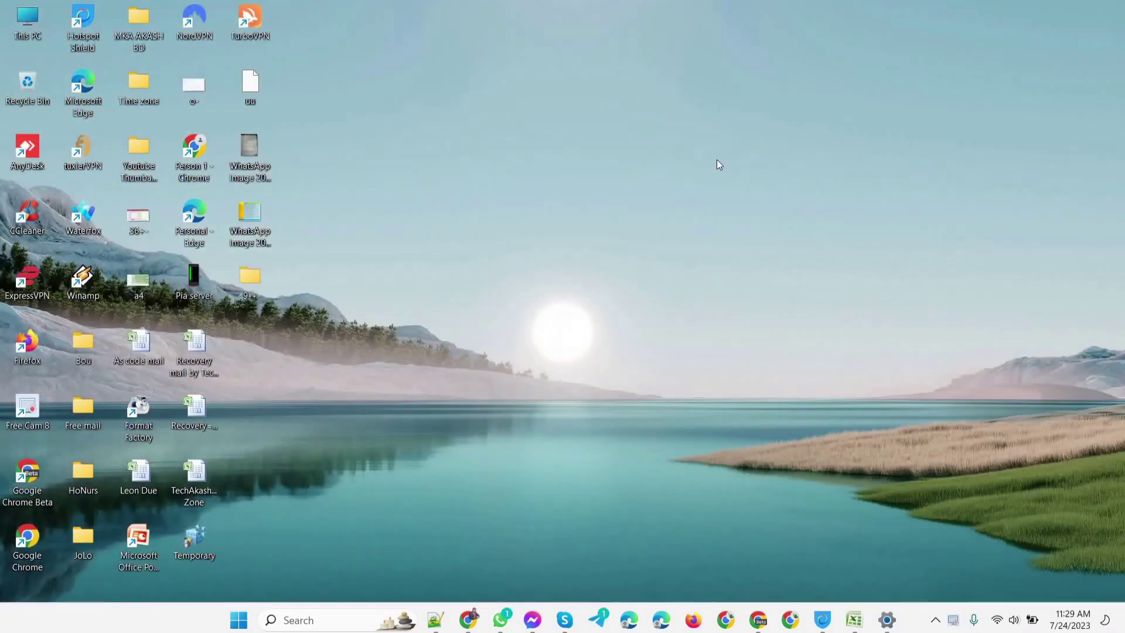
right_click(720, 164)
left_click(729, 173)
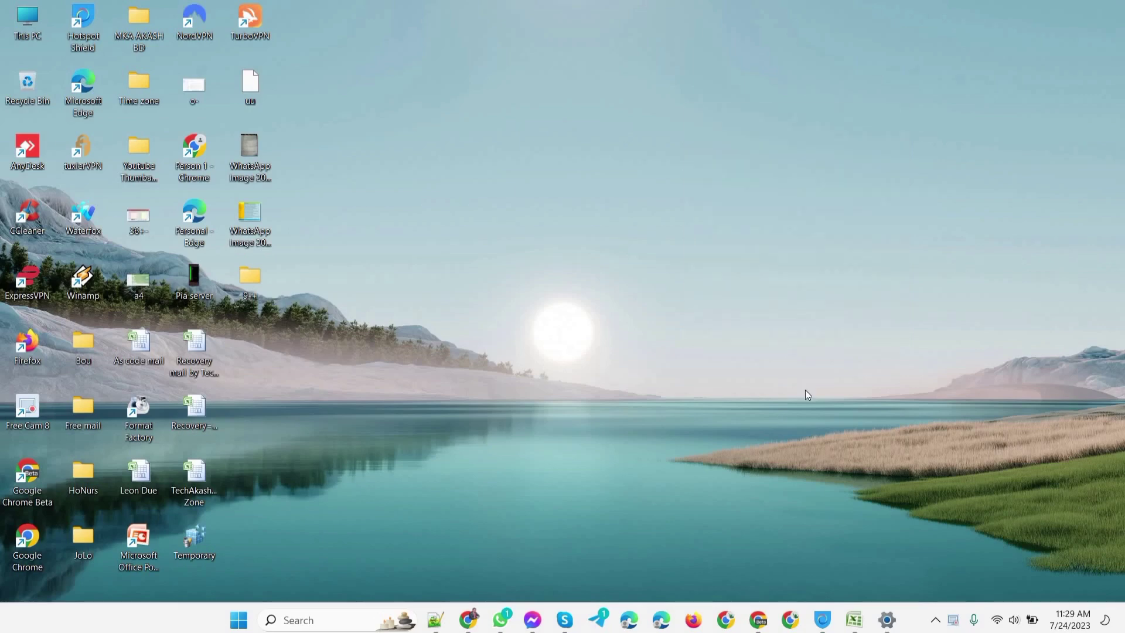
Step: Connect the Hotspot Shield VPN through the Japan virtual location
left_click(824, 621)
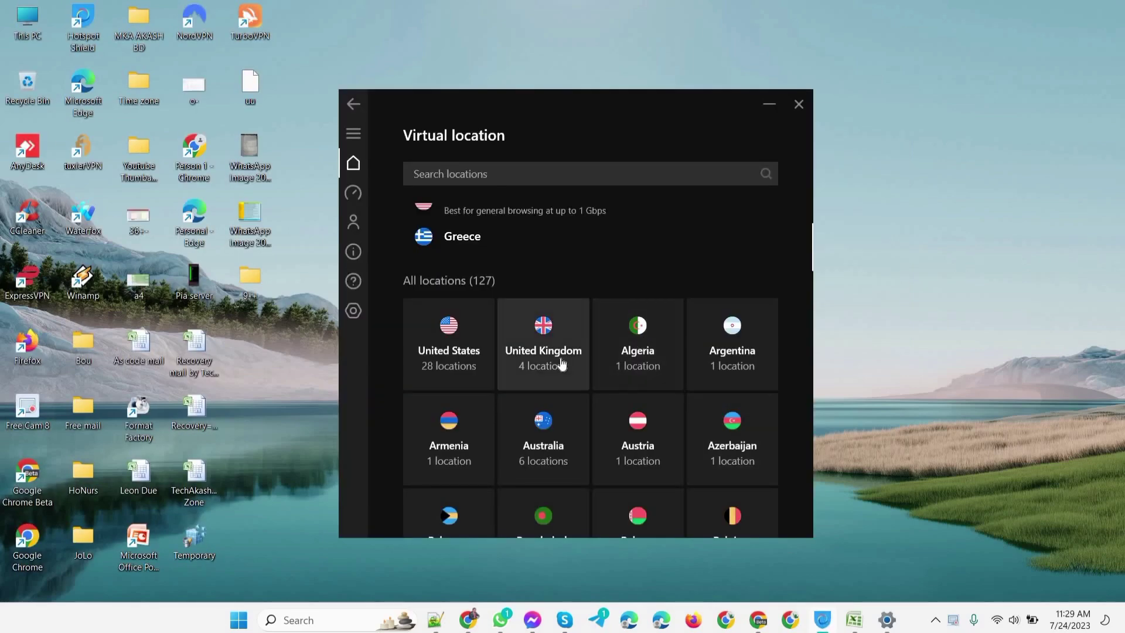
scroll(563, 366, "down", 5)
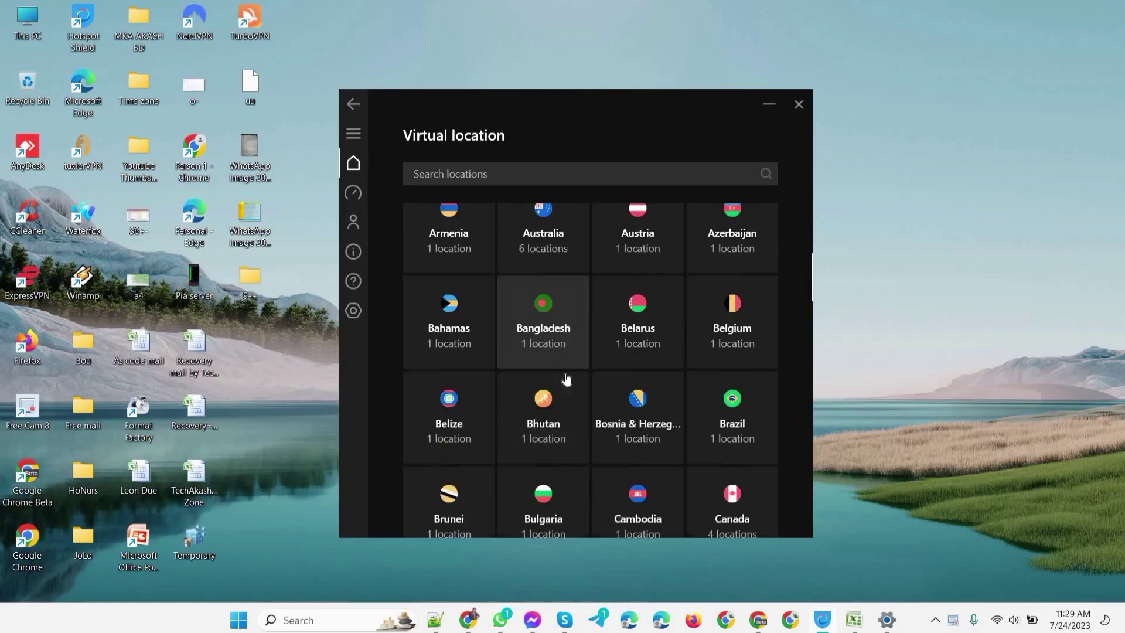
scroll(566, 382, "down", 3)
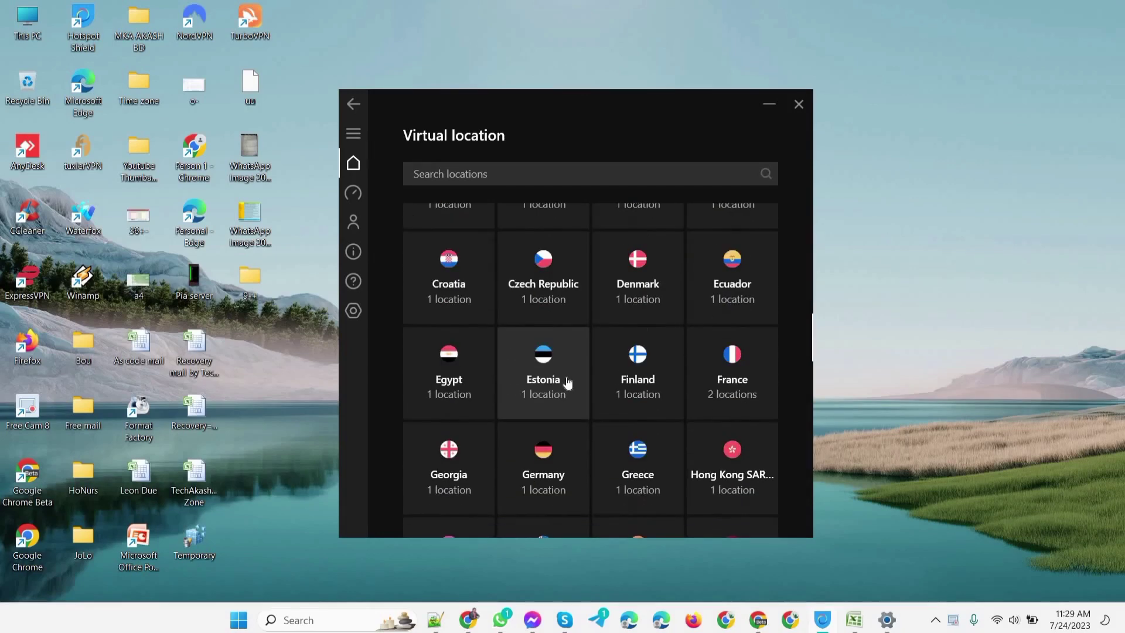
scroll(675, 384, "down", 3)
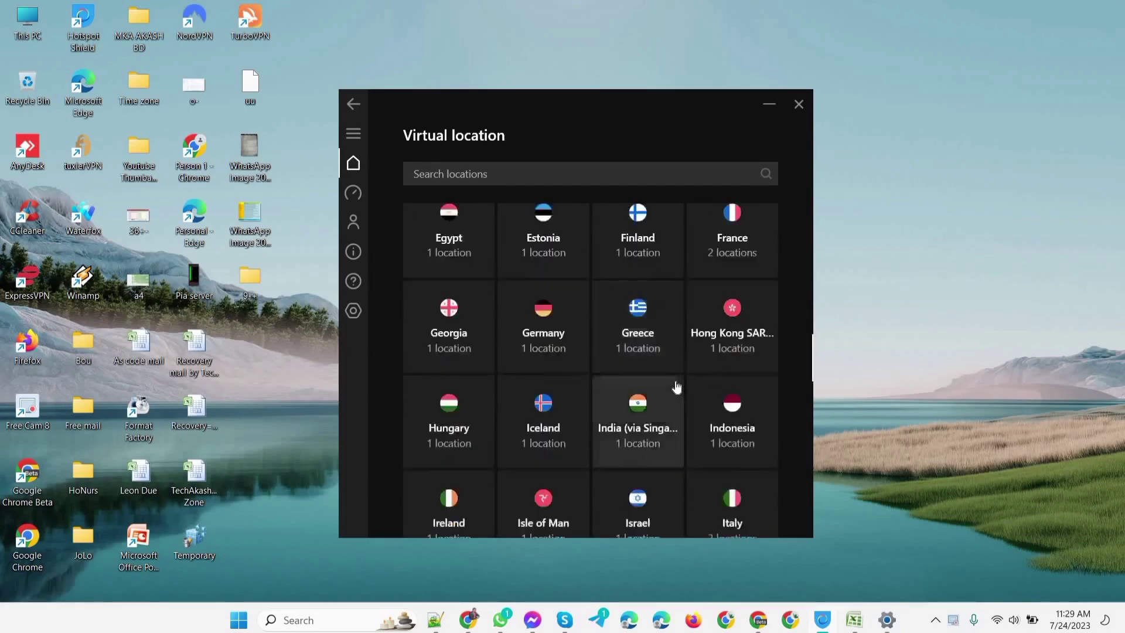
scroll(675, 383, "down", 1)
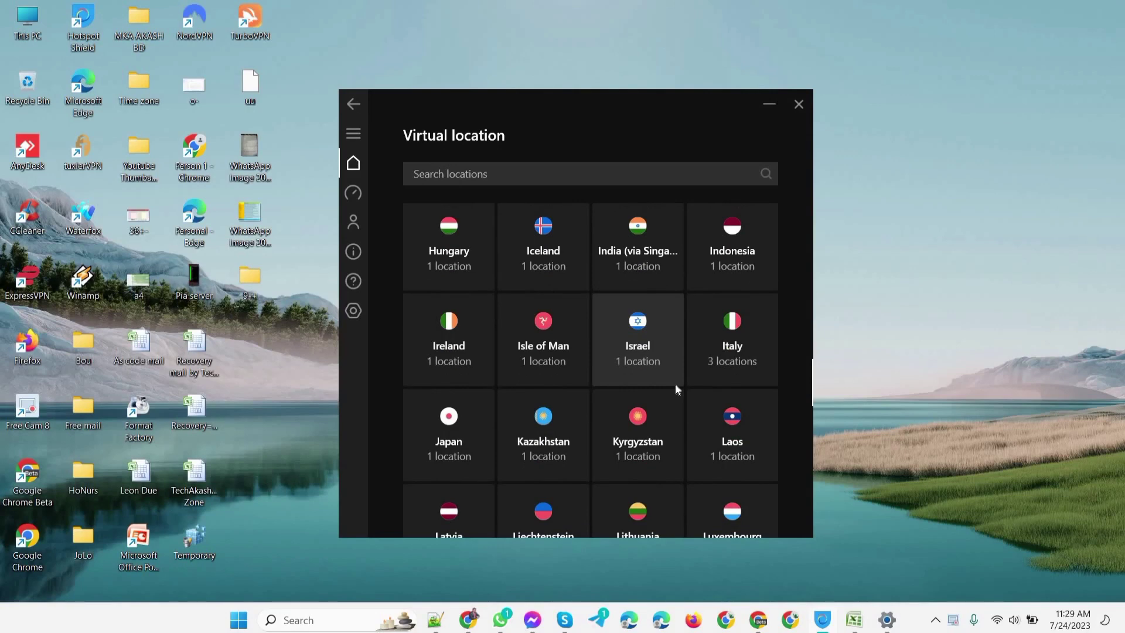
left_click(475, 432)
left_click(754, 303)
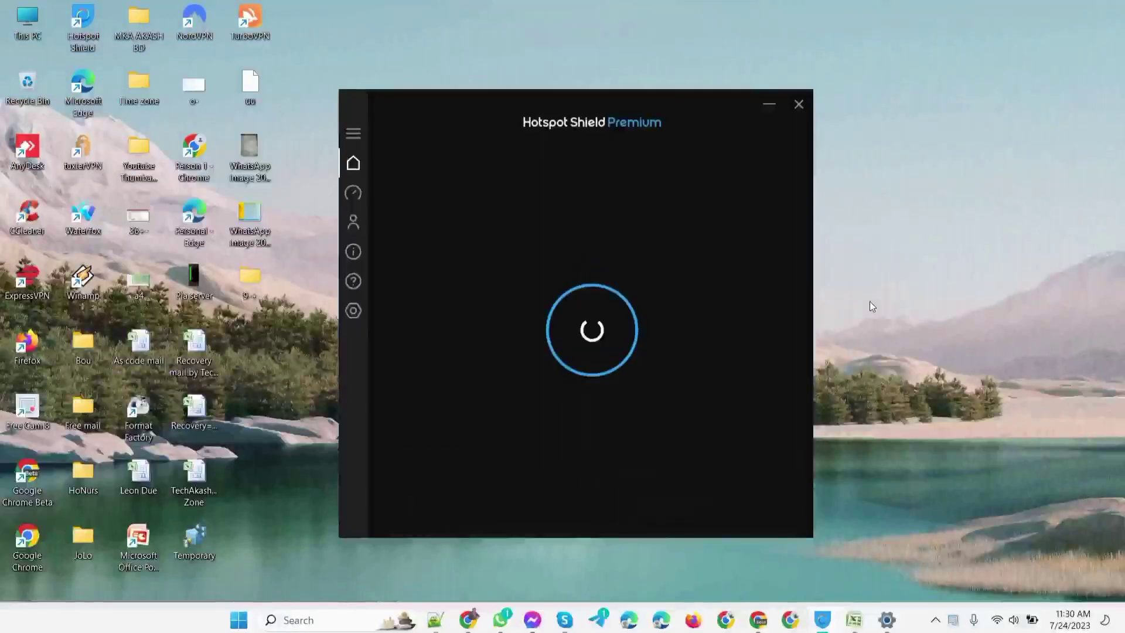
Step: Switch the Windows time zone to (UTC+09:00) Osaka, Sapporo, Tokyo and minimize Settings
right_click(1089, 623)
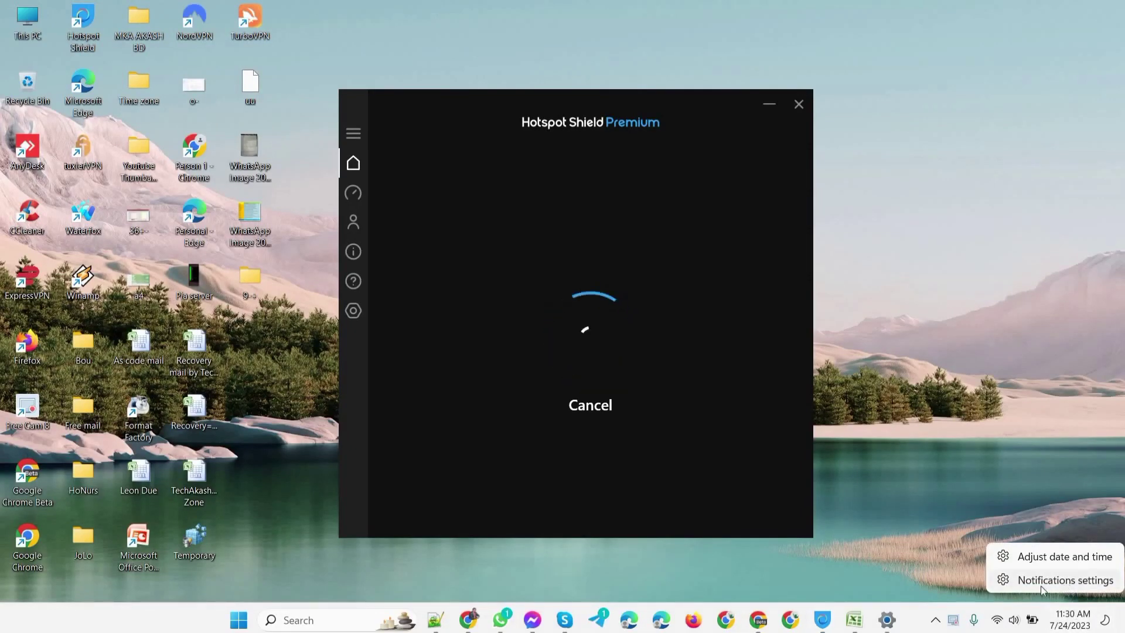
left_click(1063, 556)
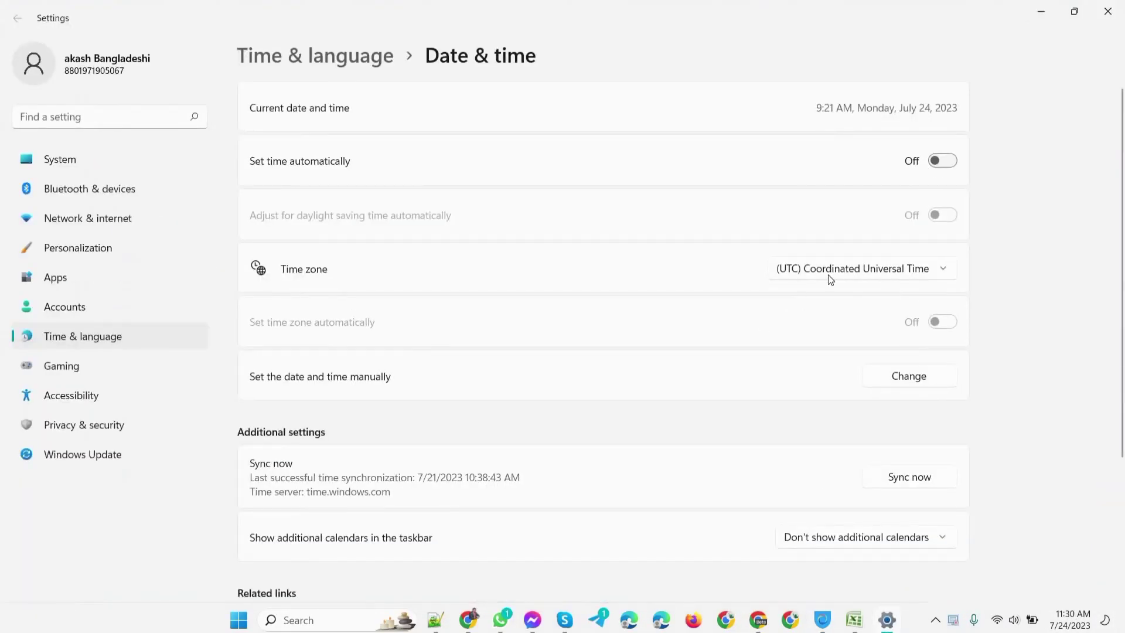
left_click(867, 282)
scroll(885, 422, "down", 15)
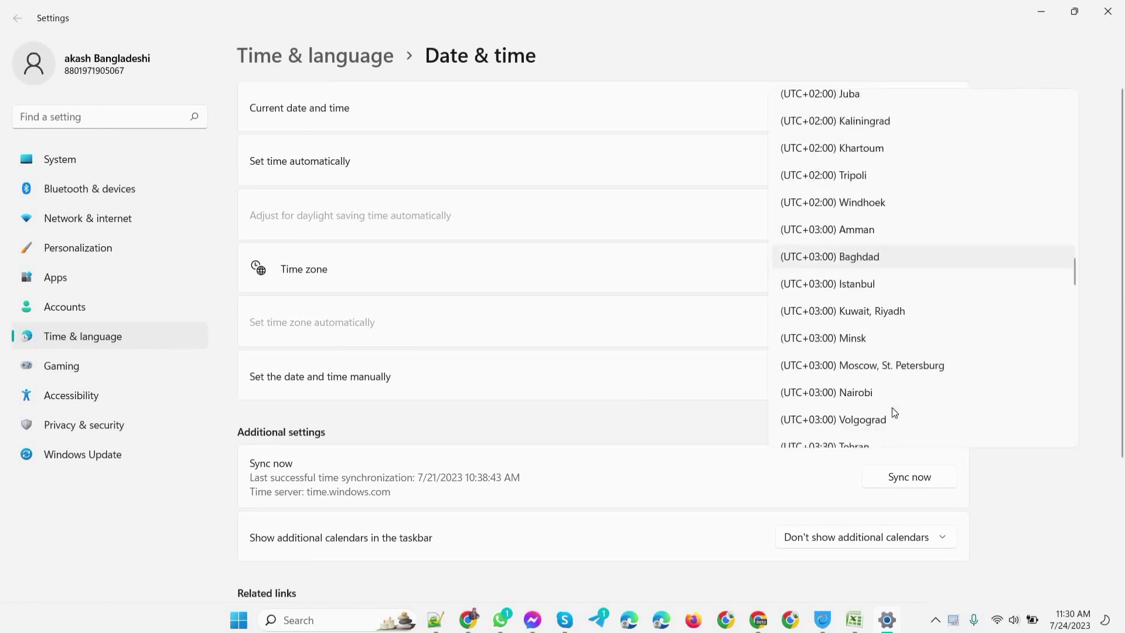
scroll(891, 406, "down", 8)
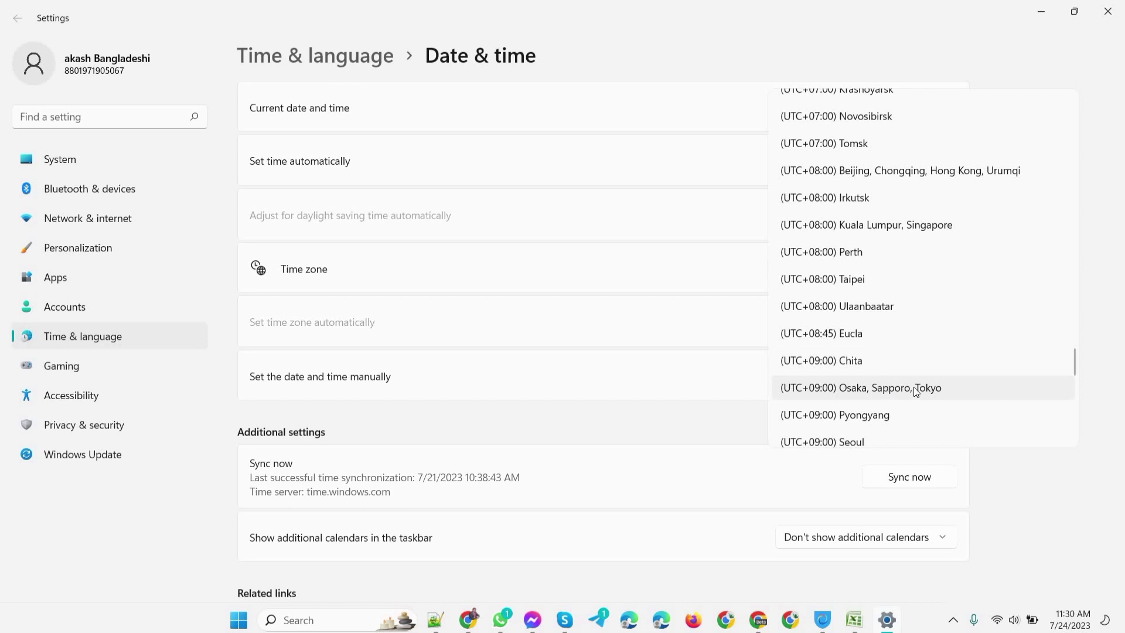
left_click(856, 388)
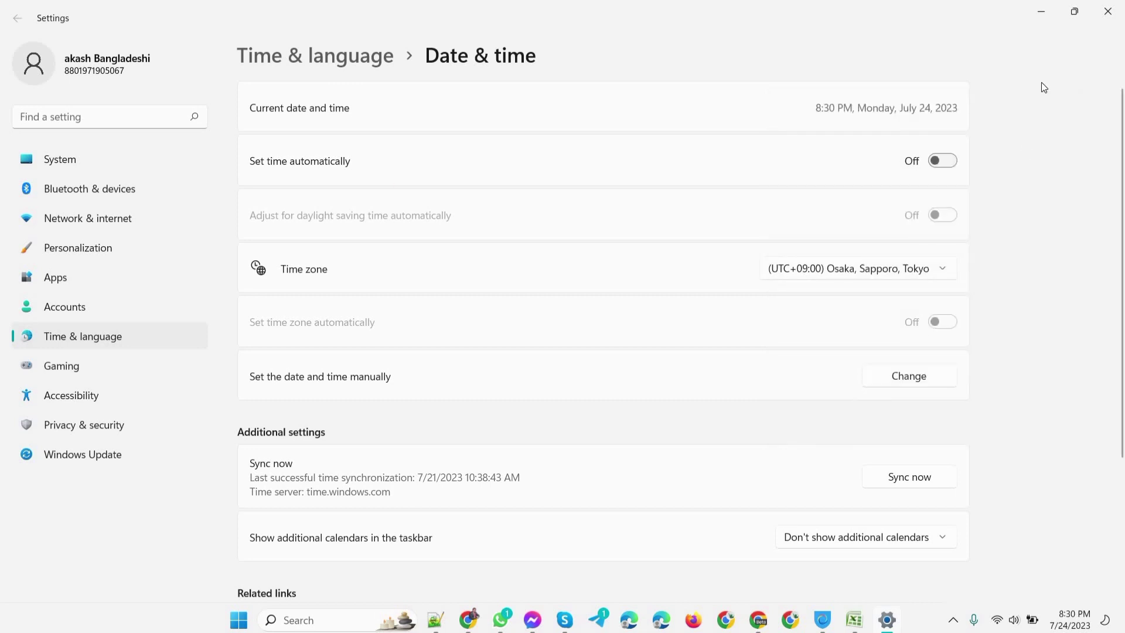
left_click(1046, 13)
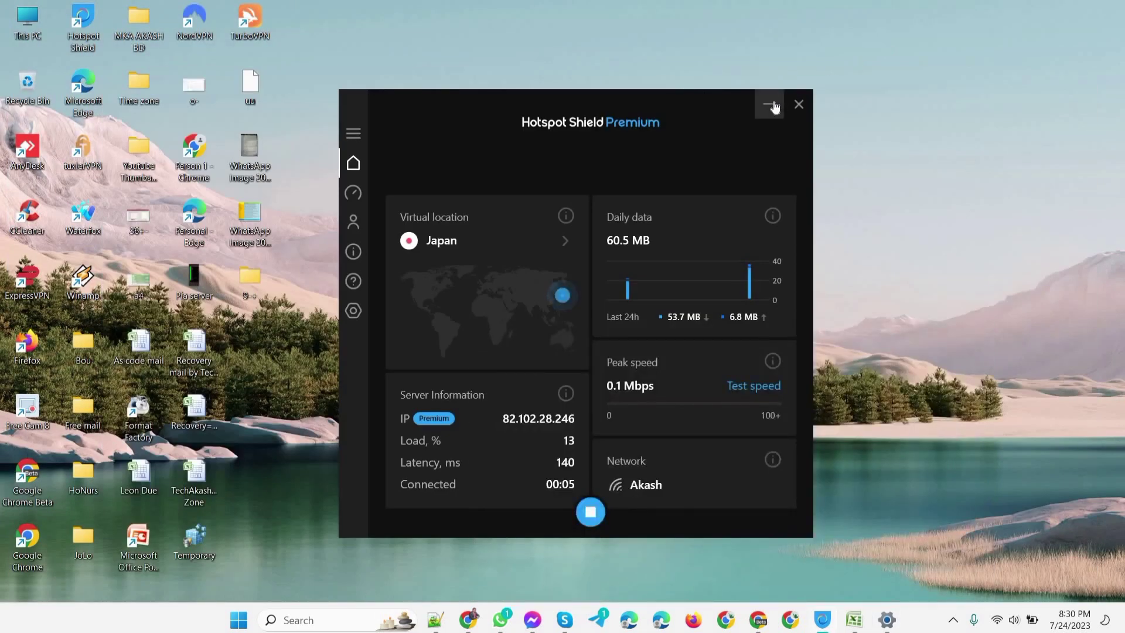
Step: Minimize Hotspot Shield and refresh the desktop
left_click(771, 107)
right_click(771, 66)
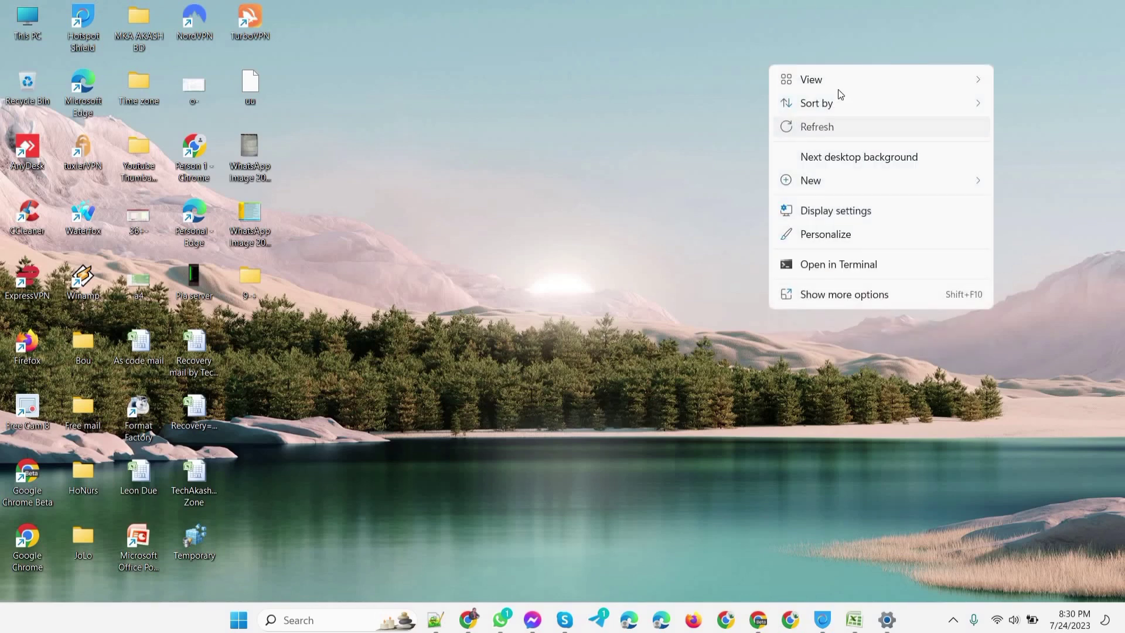
left_click(816, 125)
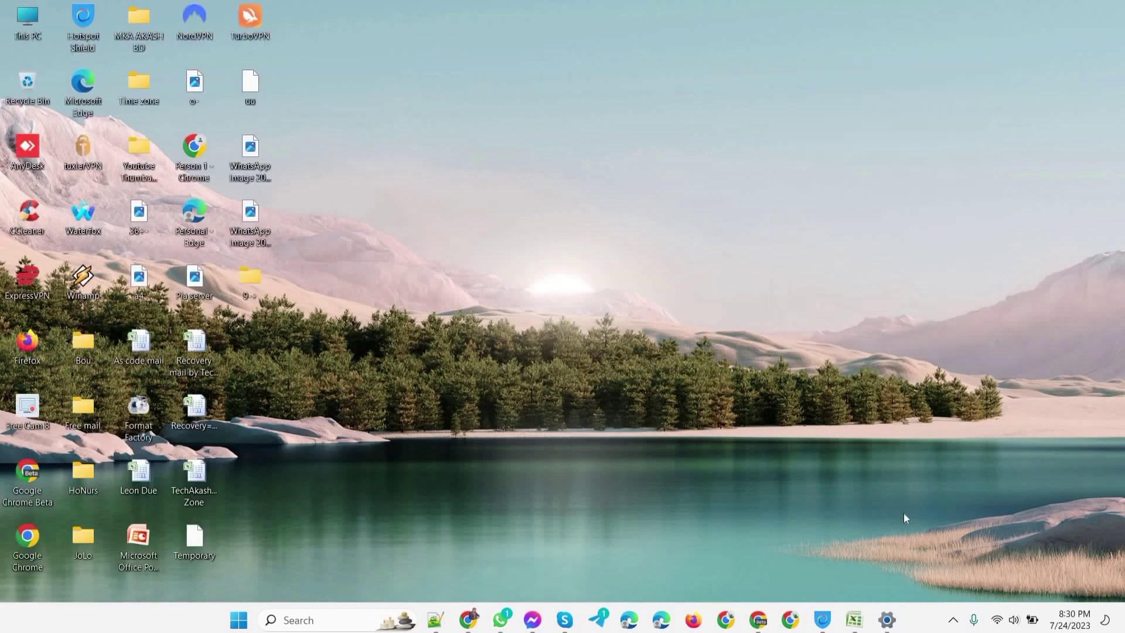
Step: Launch Chrome, clear all browsing data, and open a new tab on Google
left_click(725, 620)
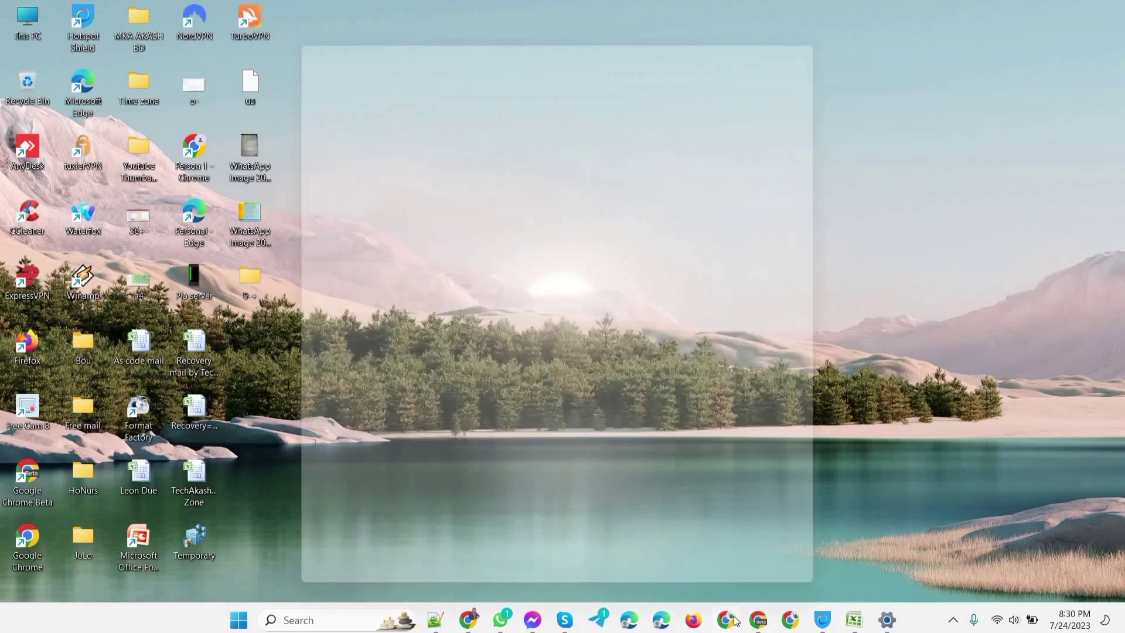
left_click(316, 87)
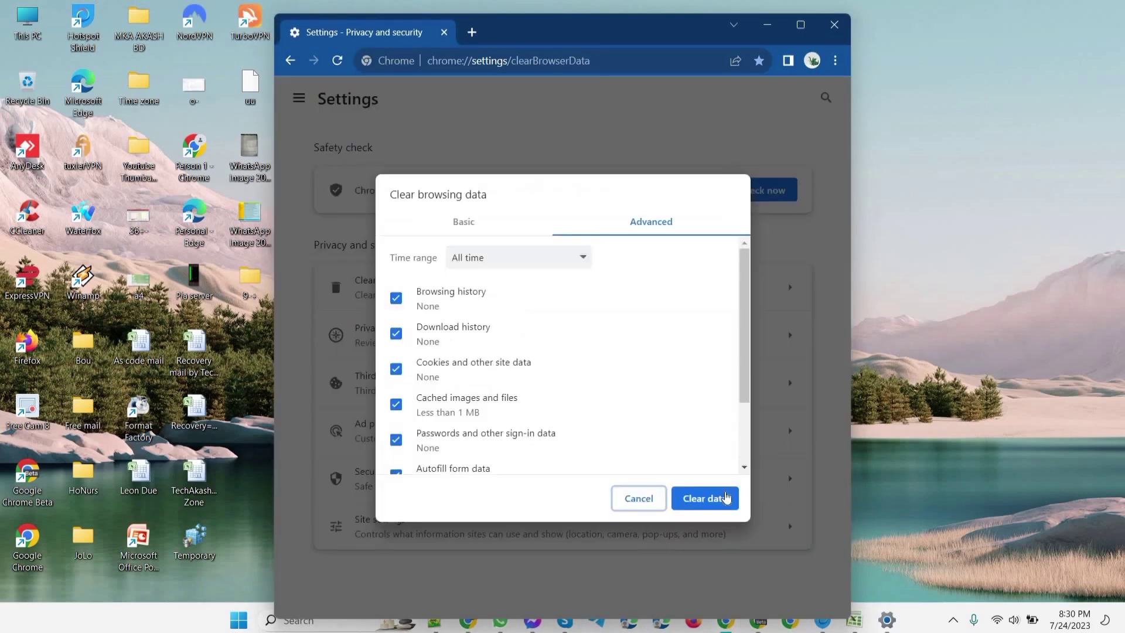
left_click(727, 497)
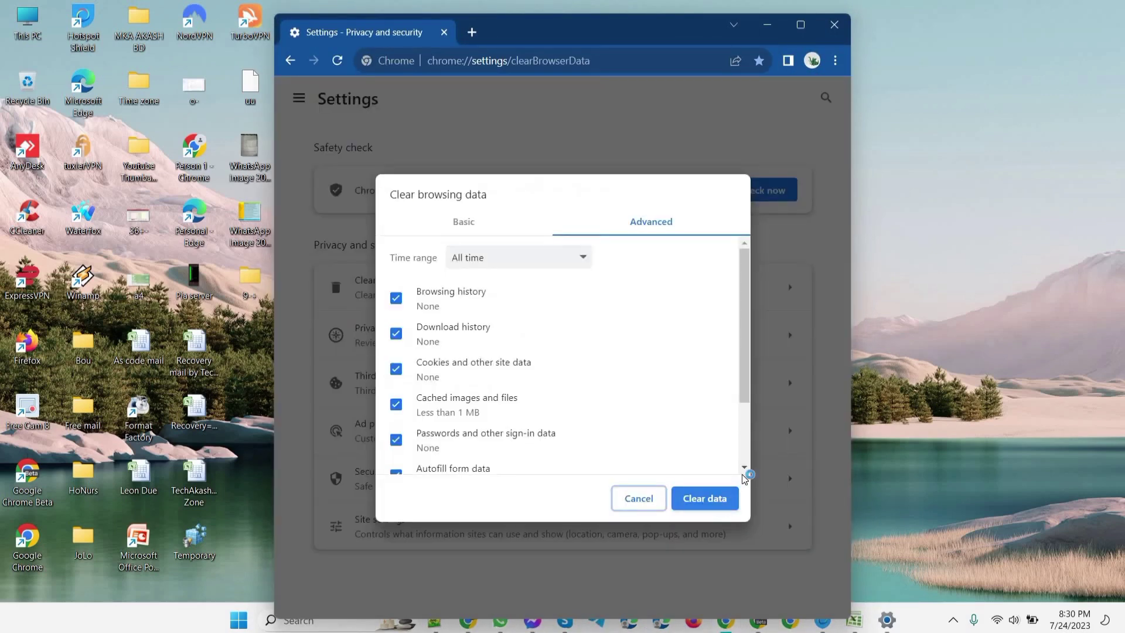
left_click(471, 33)
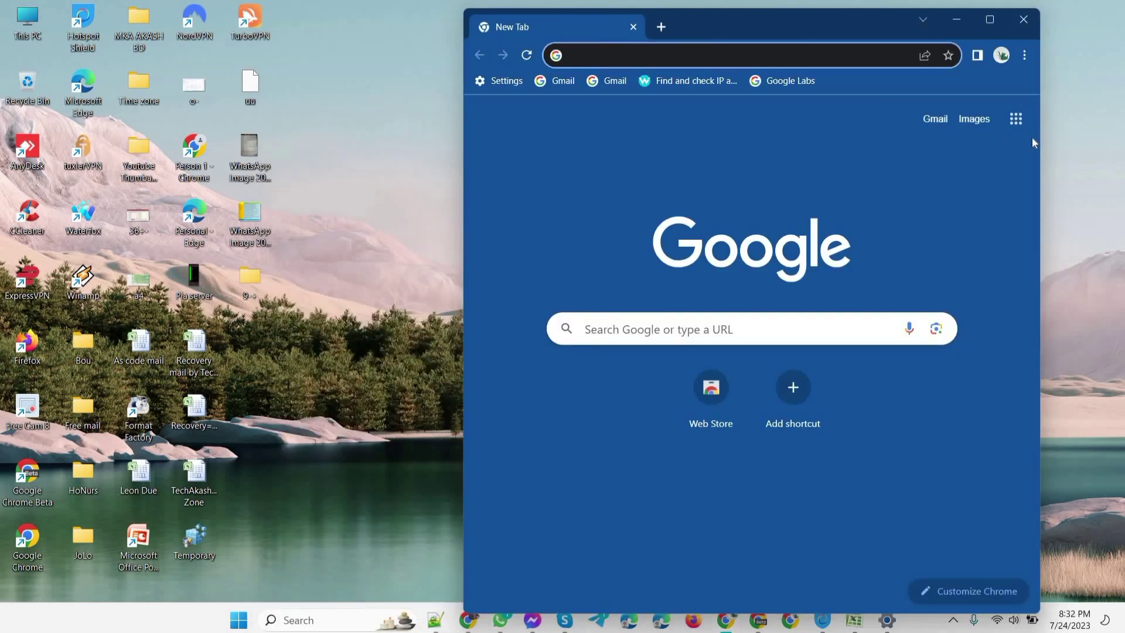
Step: Open Google Docs from the Google apps grid
left_click(1017, 124)
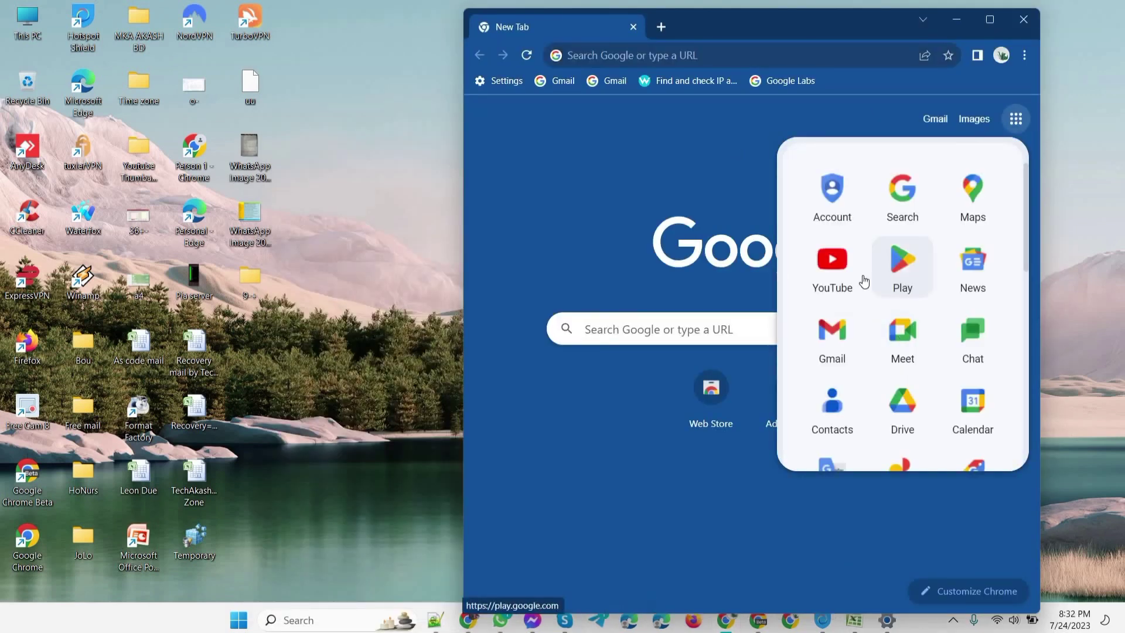
scroll(843, 295, "down", 4)
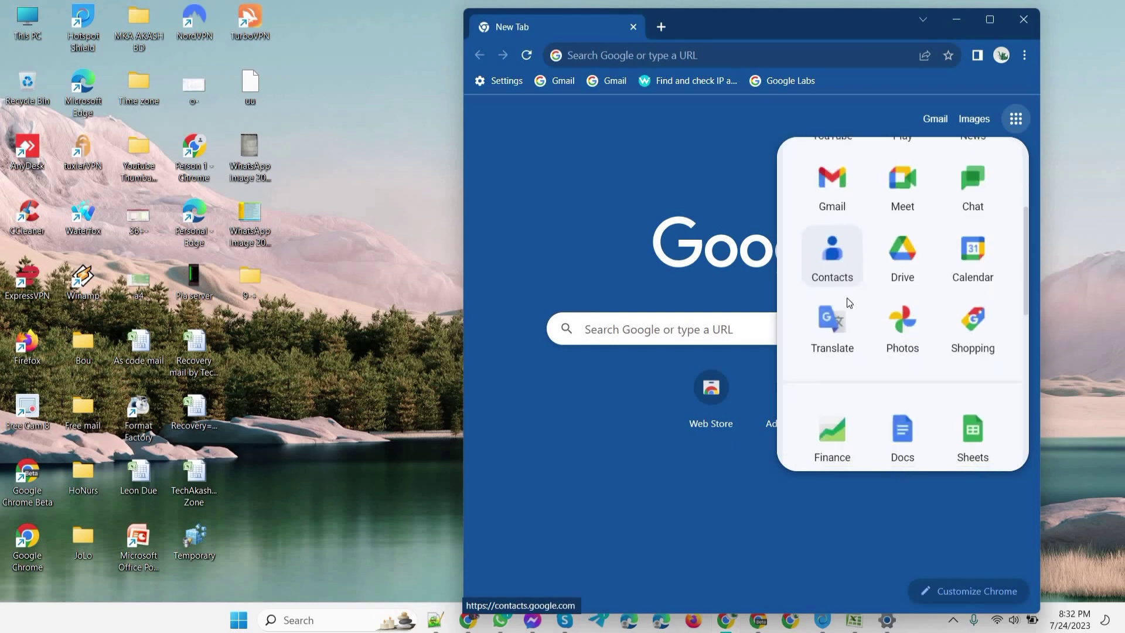
scroll(870, 322, "down", 2)
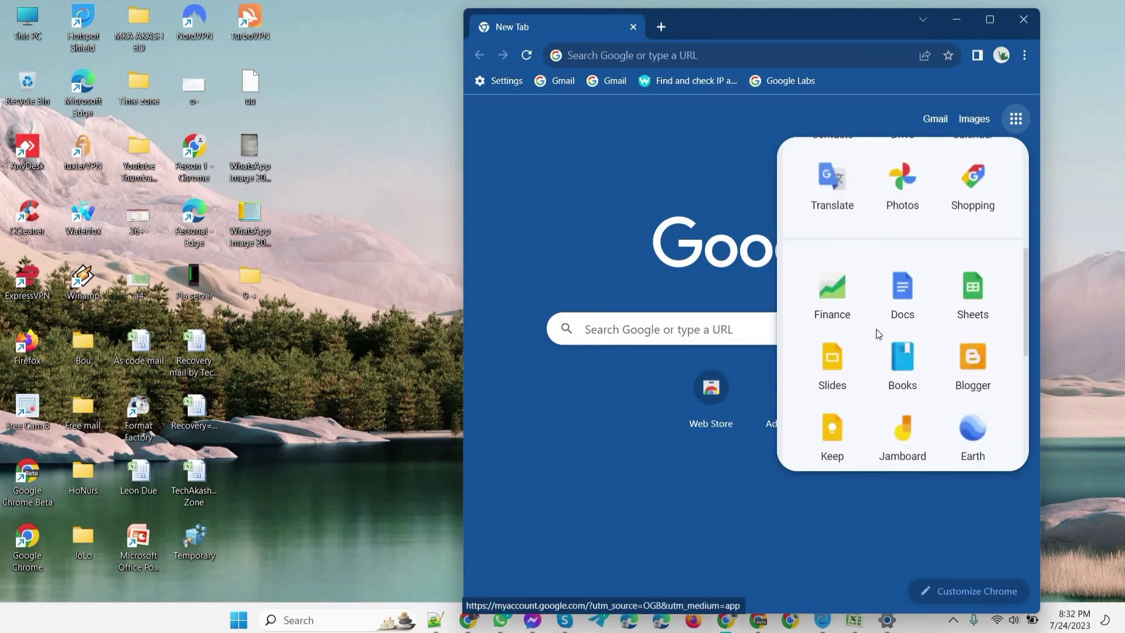
left_click(916, 318)
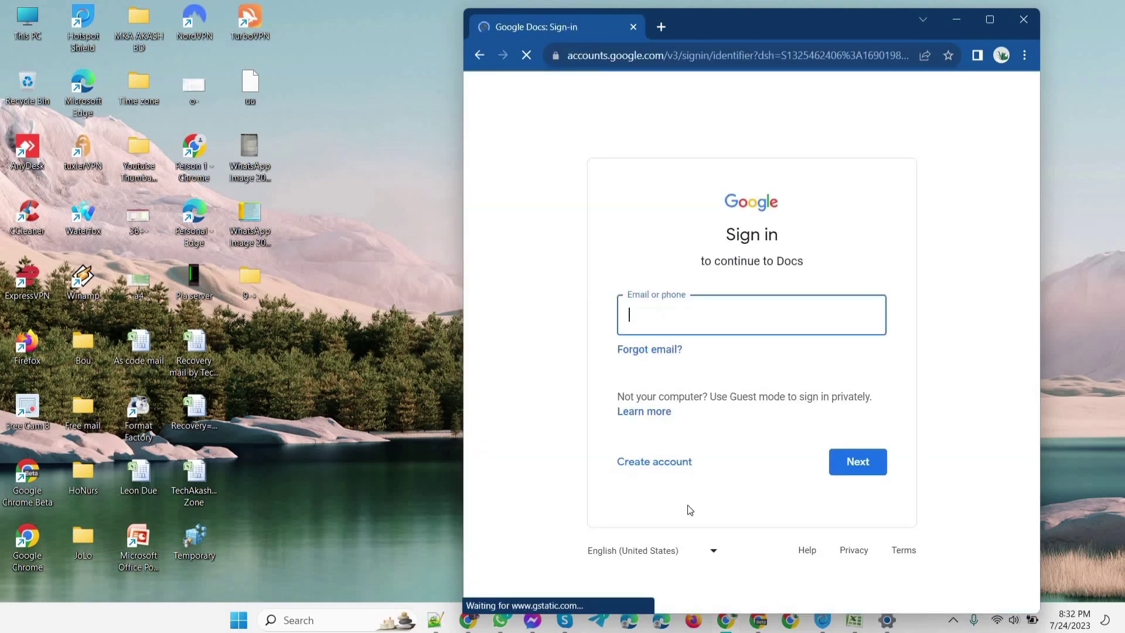
Step: Start a personal-use Google account sign-up with the Fake Name Generator window alongside
left_click(677, 463)
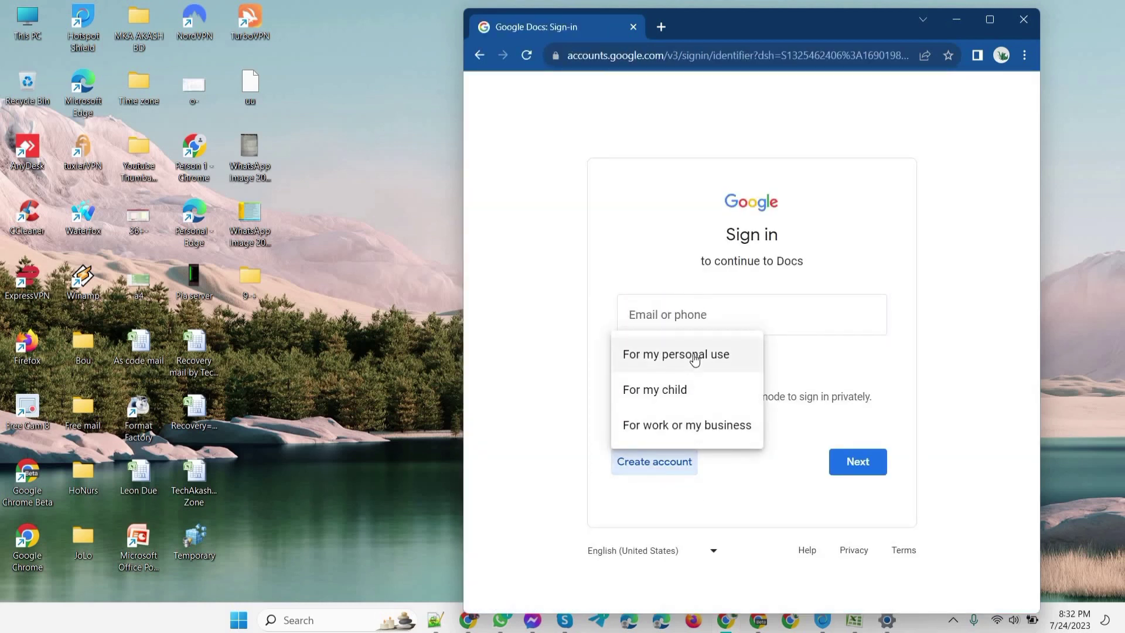
left_click(695, 356)
left_click(467, 620)
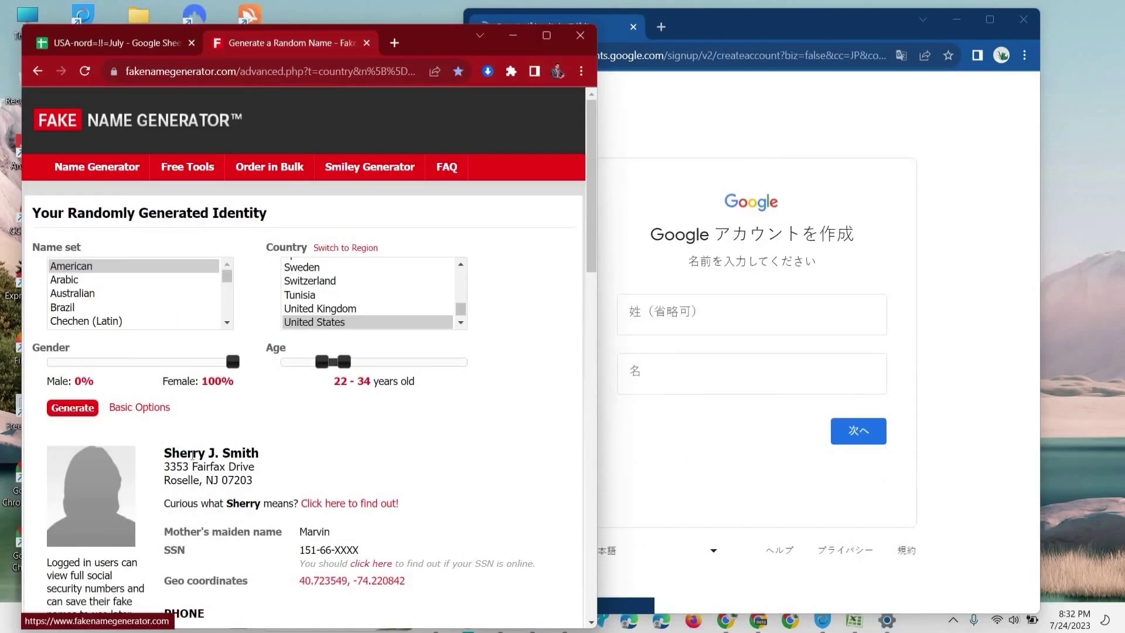
Step: Enter the generated name in the sign-up form, moving the surname into 名, and continue
left_click_drag(165, 453, 730, 332)
left_click(655, 204)
left_click(864, 435)
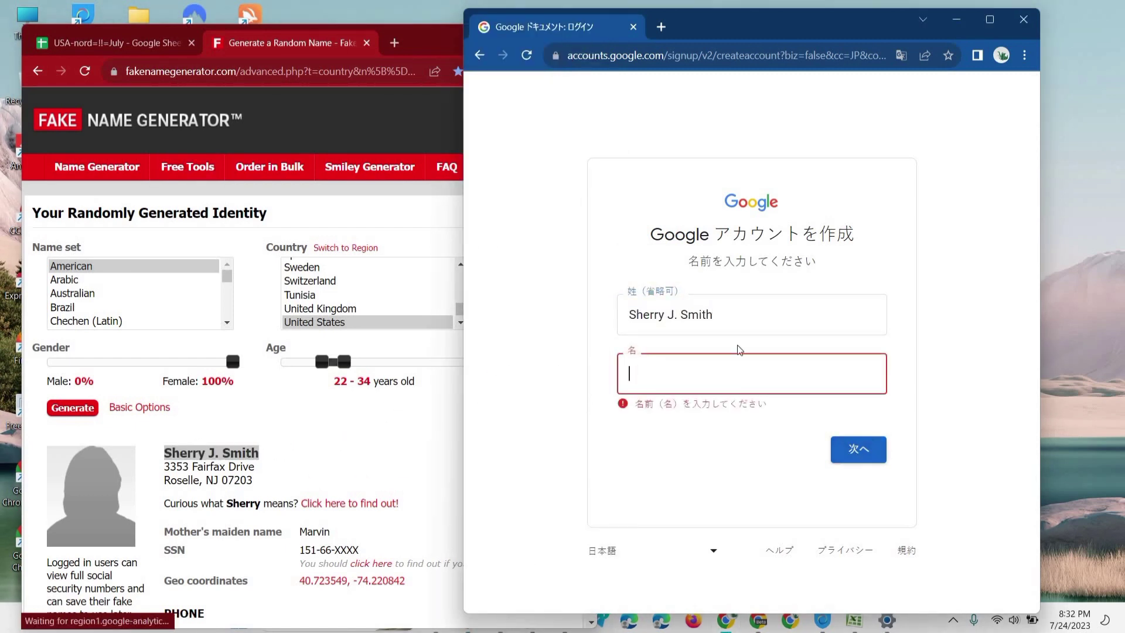
double_click(696, 315)
left_click_drag(701, 374, 709, 374)
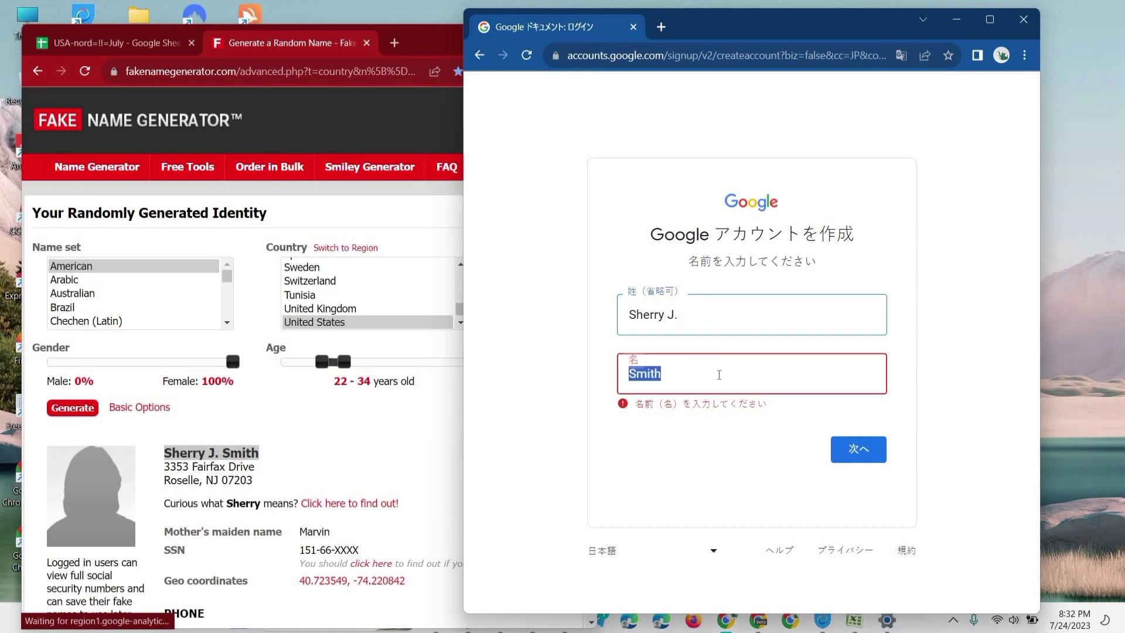
left_click(841, 453)
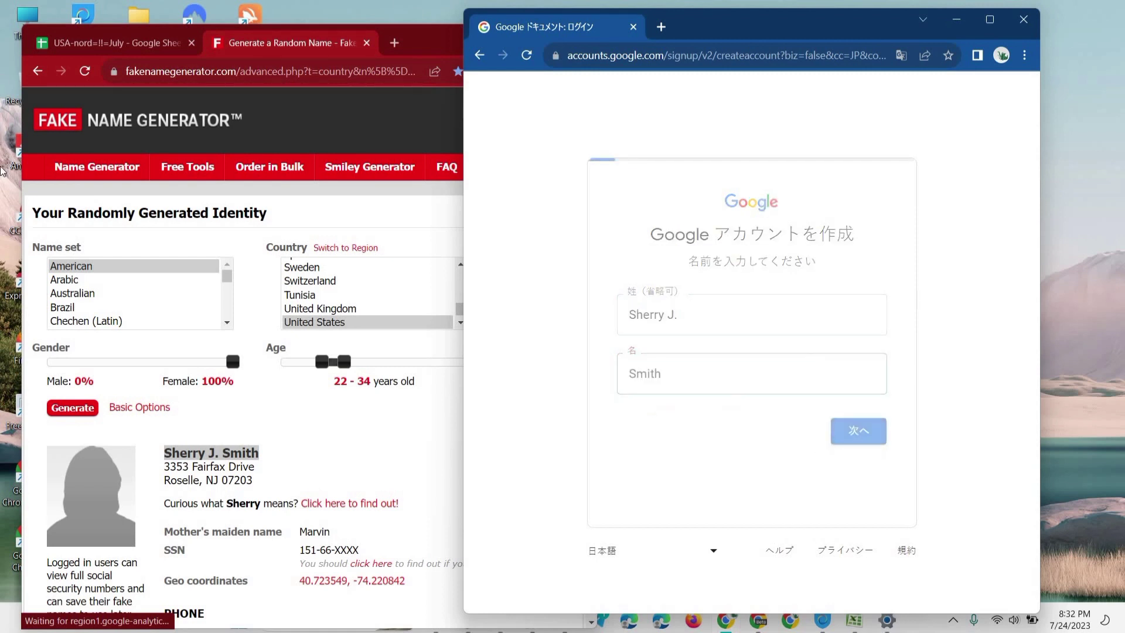
left_click(668, 312)
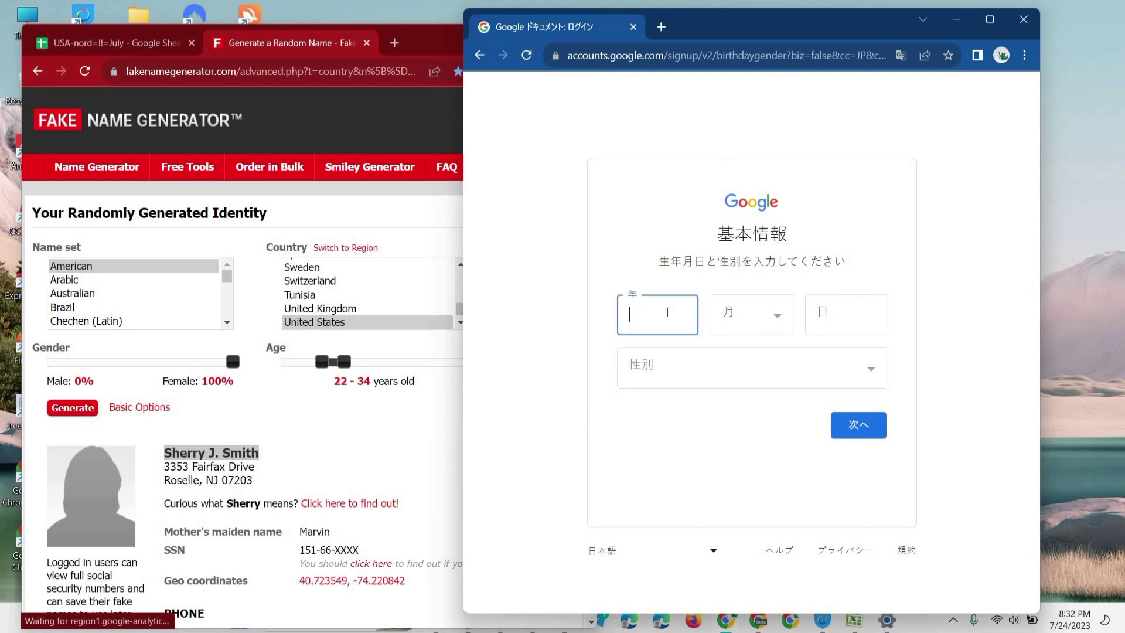
left_click(751, 323)
left_click(739, 418)
left_click(819, 311)
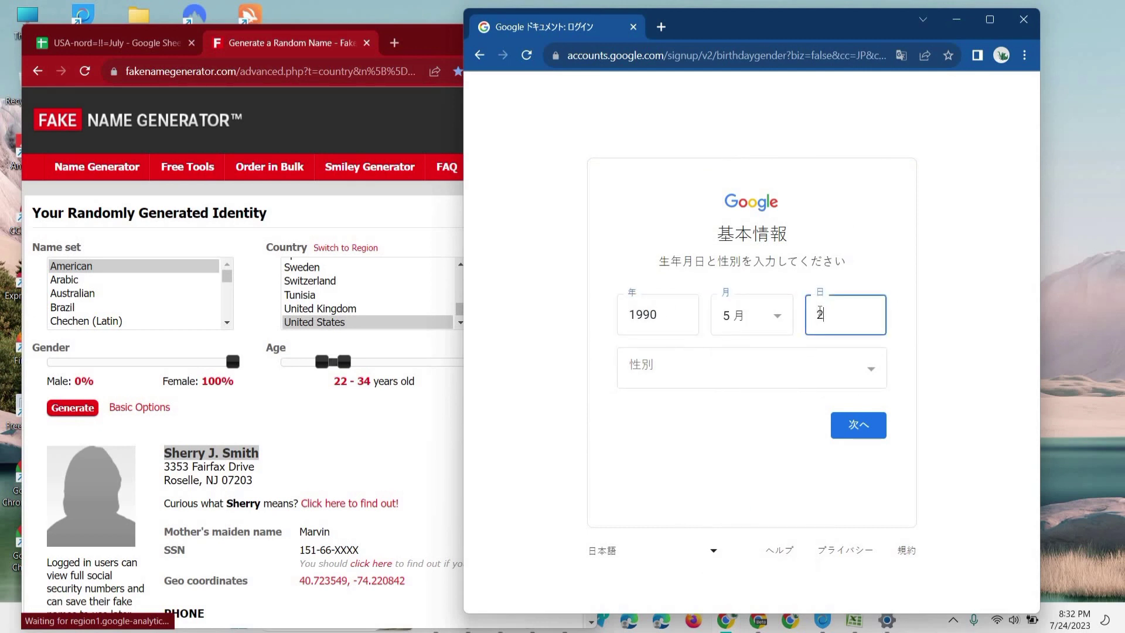
left_click(761, 389)
left_click(759, 395)
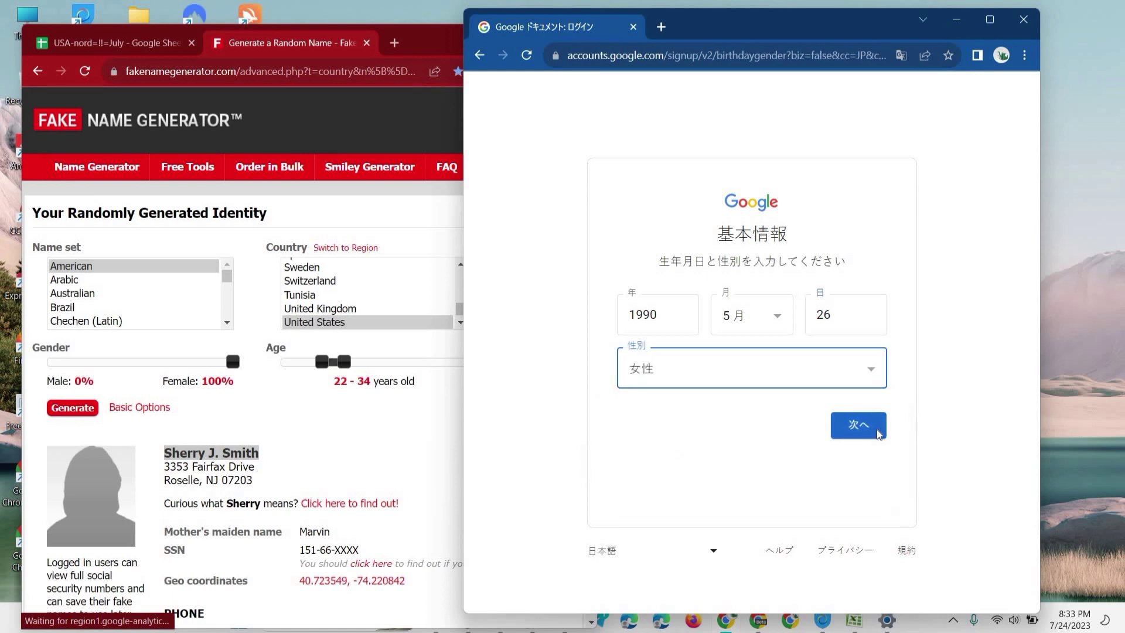
left_click(857, 425)
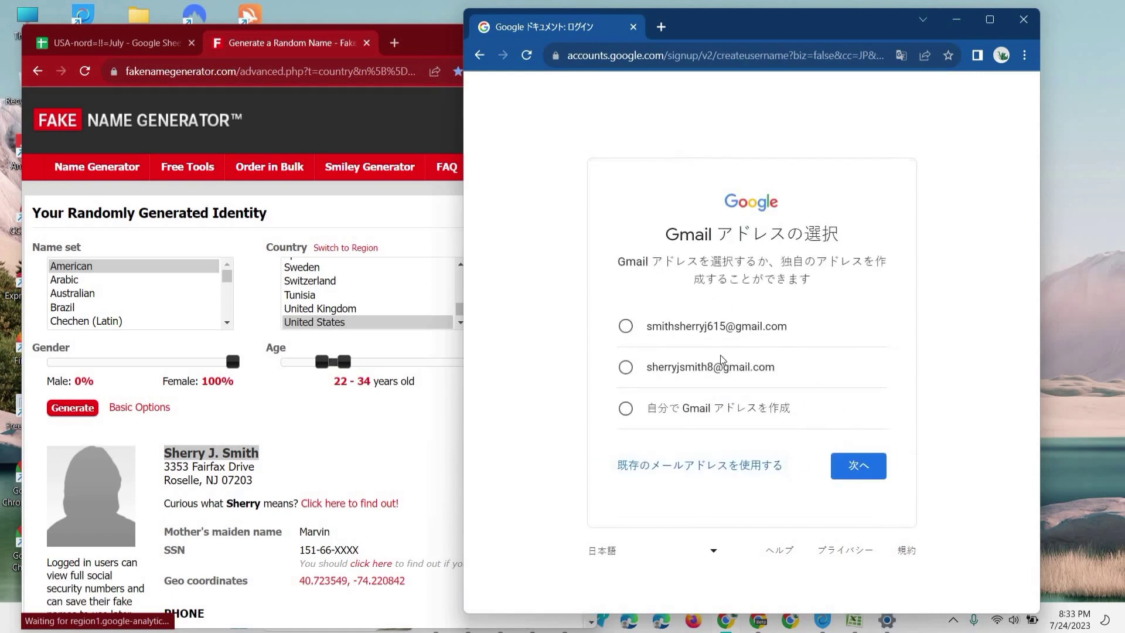
Step: Accept the first suggested Gmail address and enter a new password, selecting it for copying
left_click(862, 469)
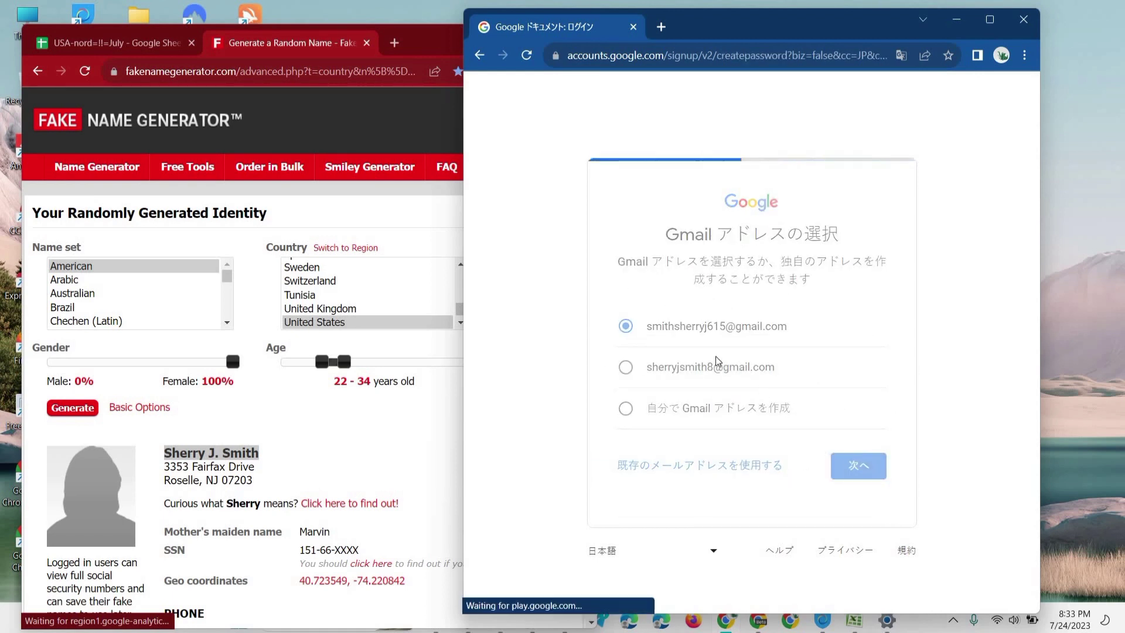
left_click(625, 419)
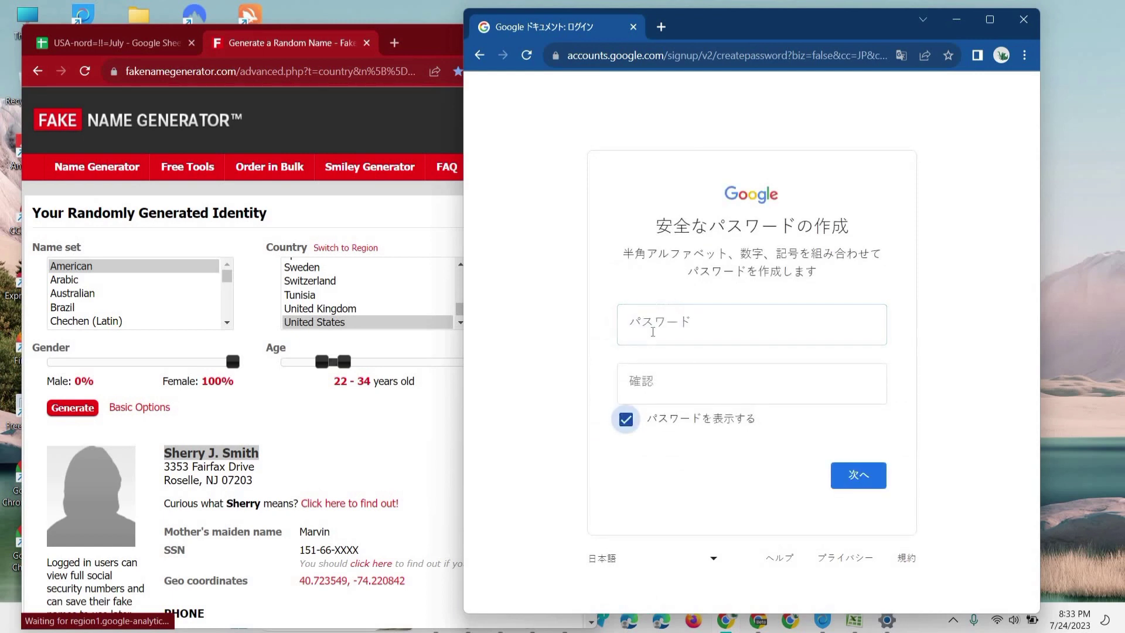
left_click(652, 332)
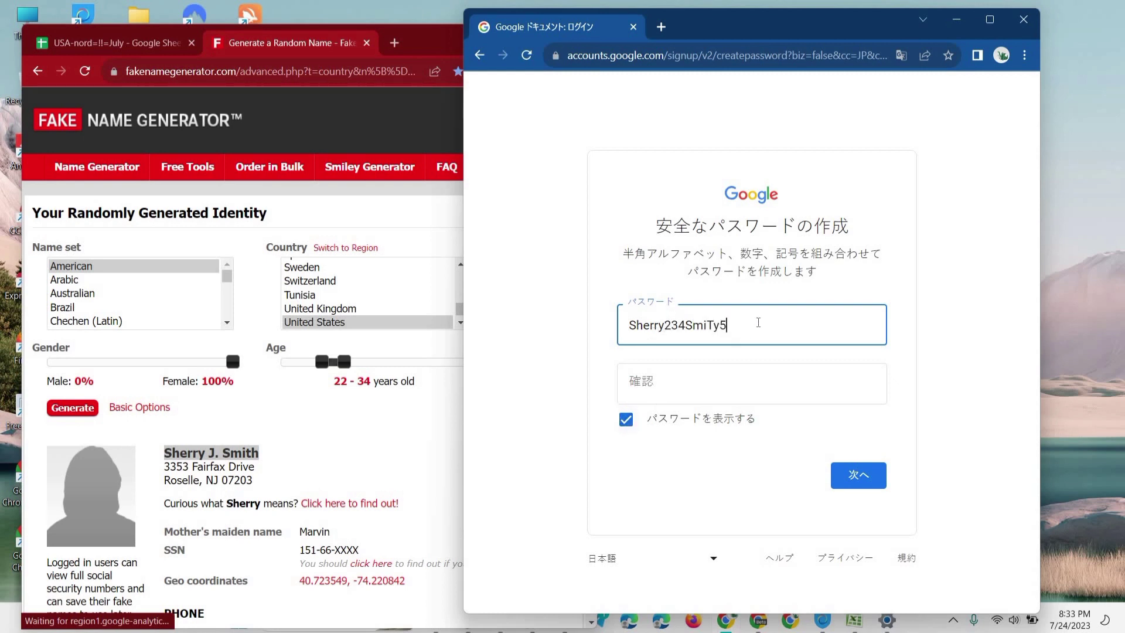
key("ctrl+a")
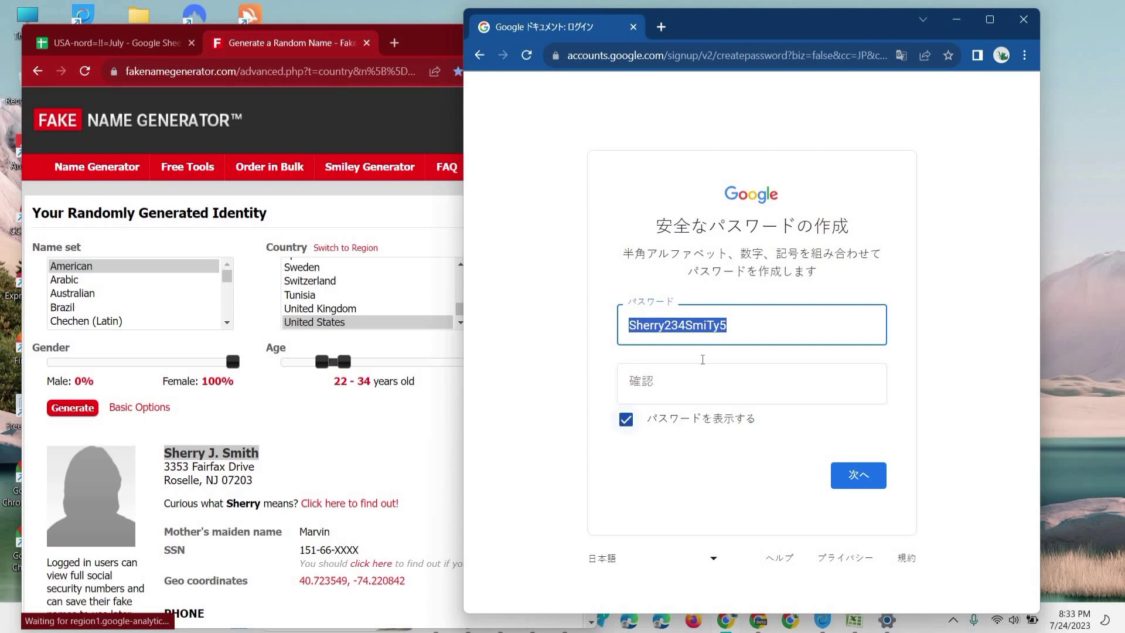
left_click(625, 419)
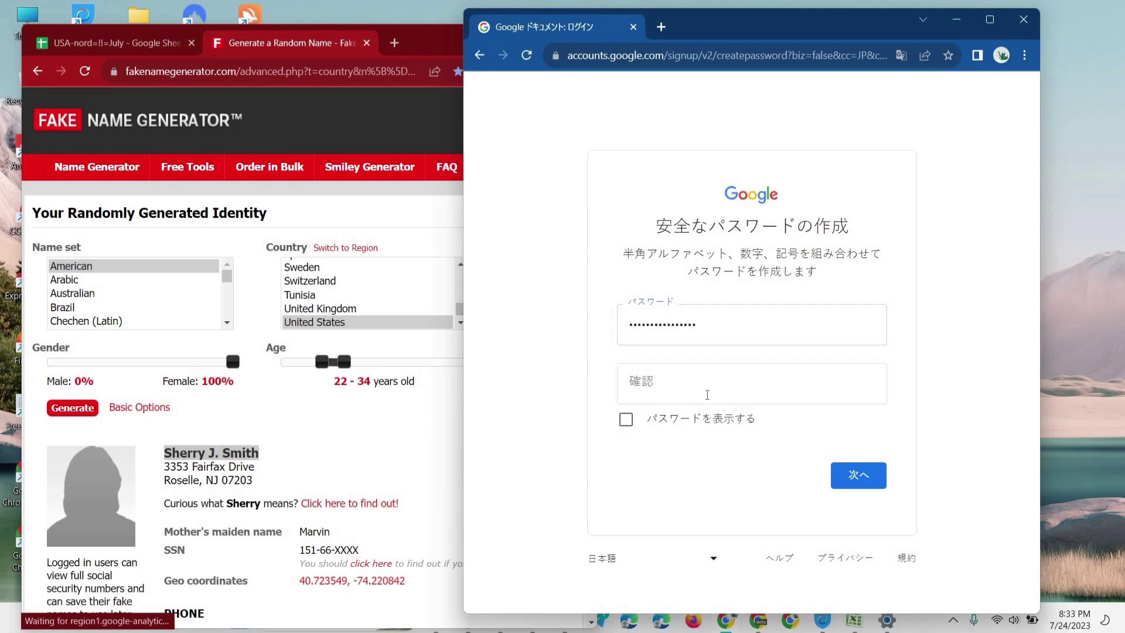
Step: Confirm the password in the 確認 field and continue to the recovery e-mail step
left_click(707, 395)
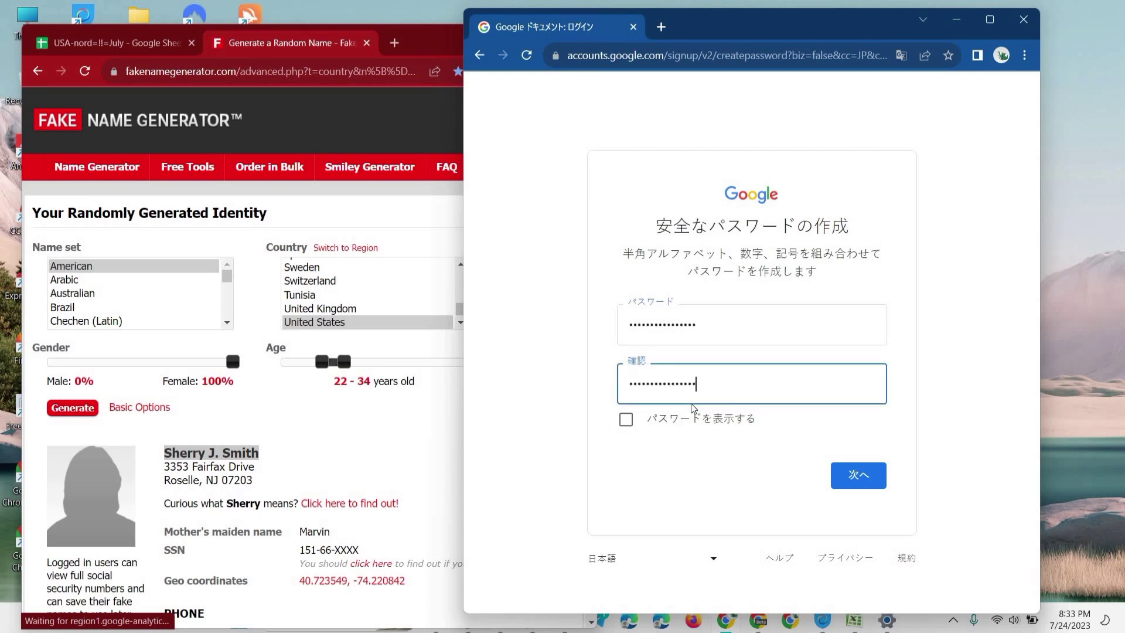
left_click(706, 366)
key("shift+Tab")
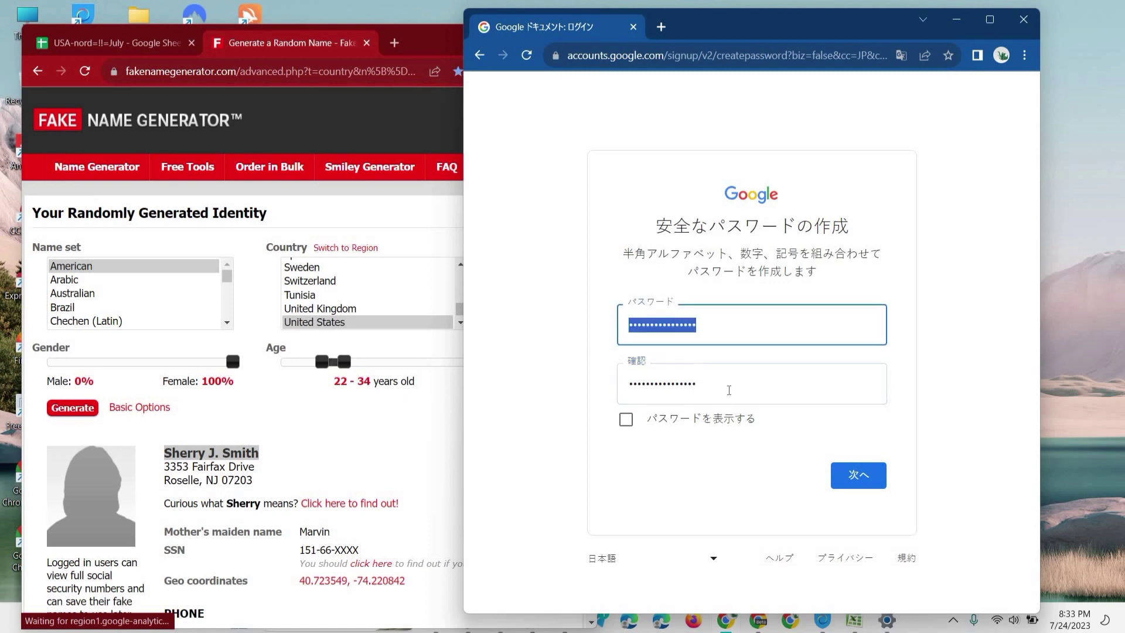
key("Tab")
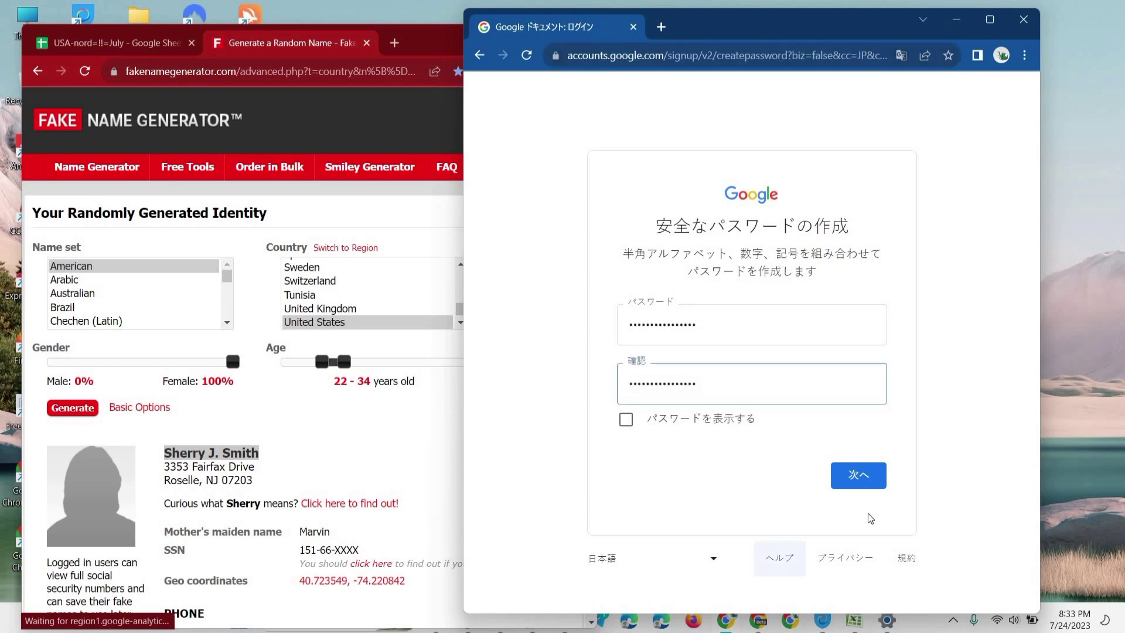
left_click(779, 557)
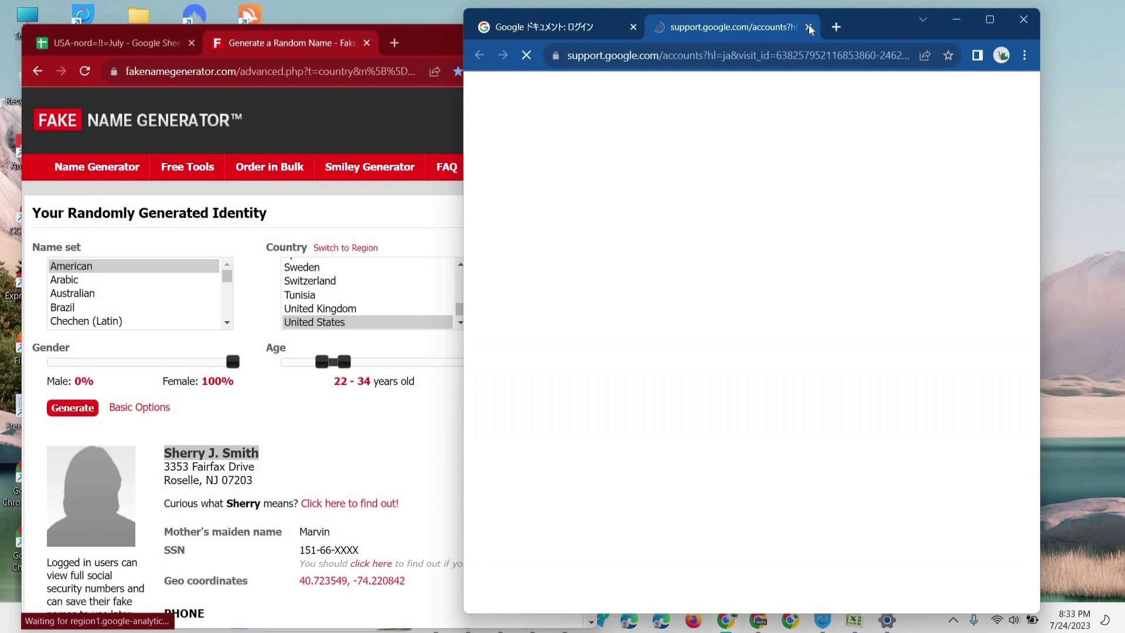
left_click(809, 27)
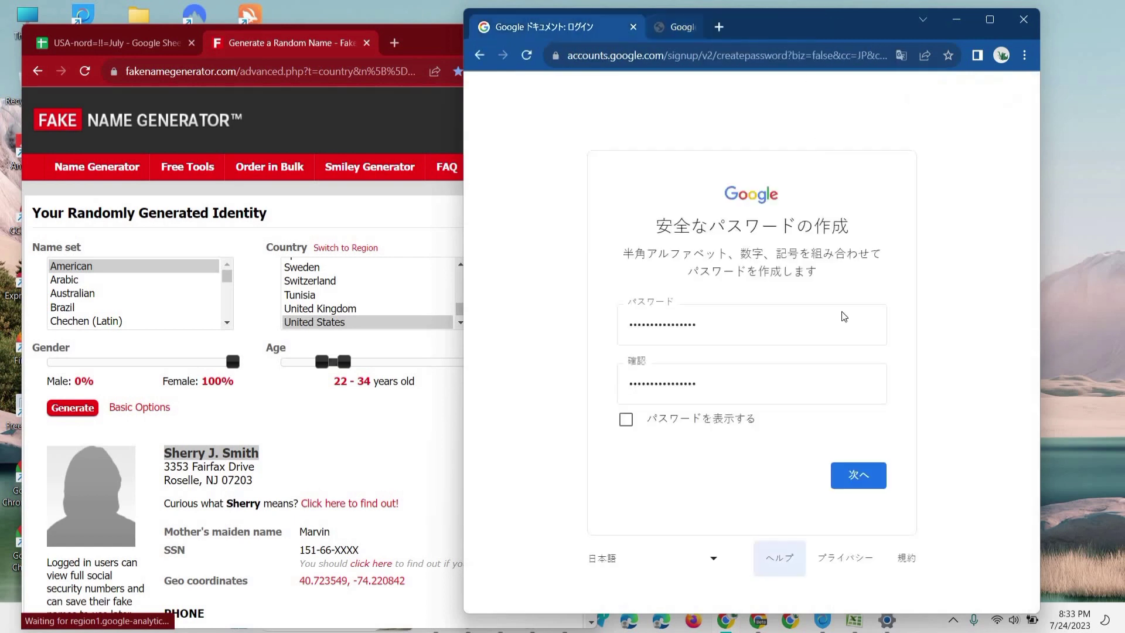
left_click(852, 478)
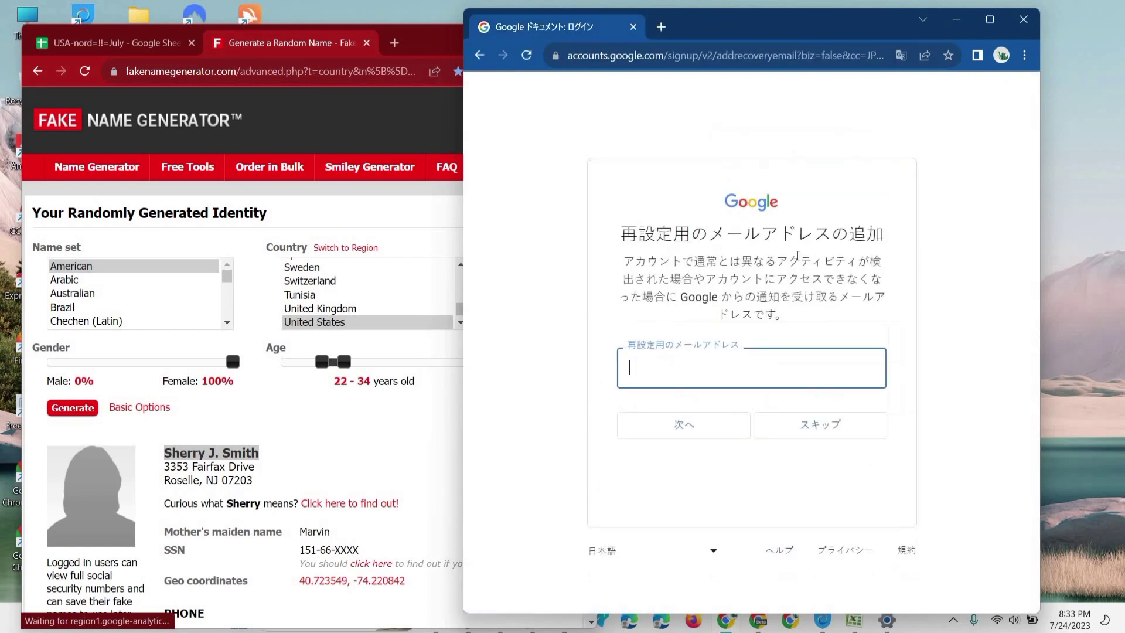
Step: Paste the password into cell B71, copy C71's outlook address, and focus the recovery e-mail field
left_click(119, 42)
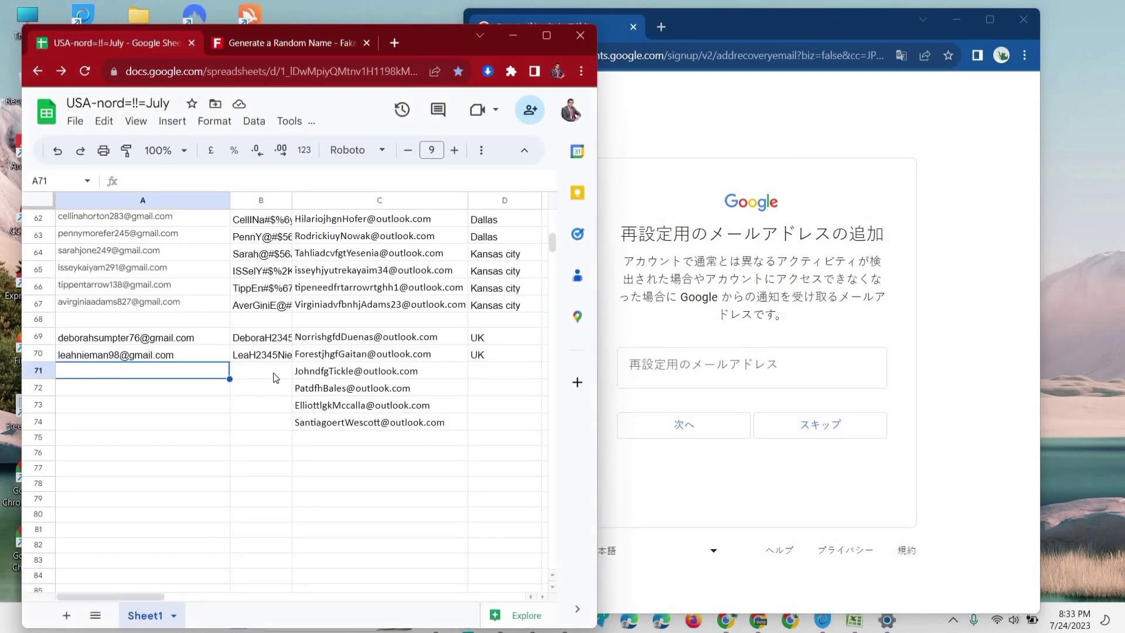
left_click(274, 375)
key("ctrl+v")
left_click(344, 377)
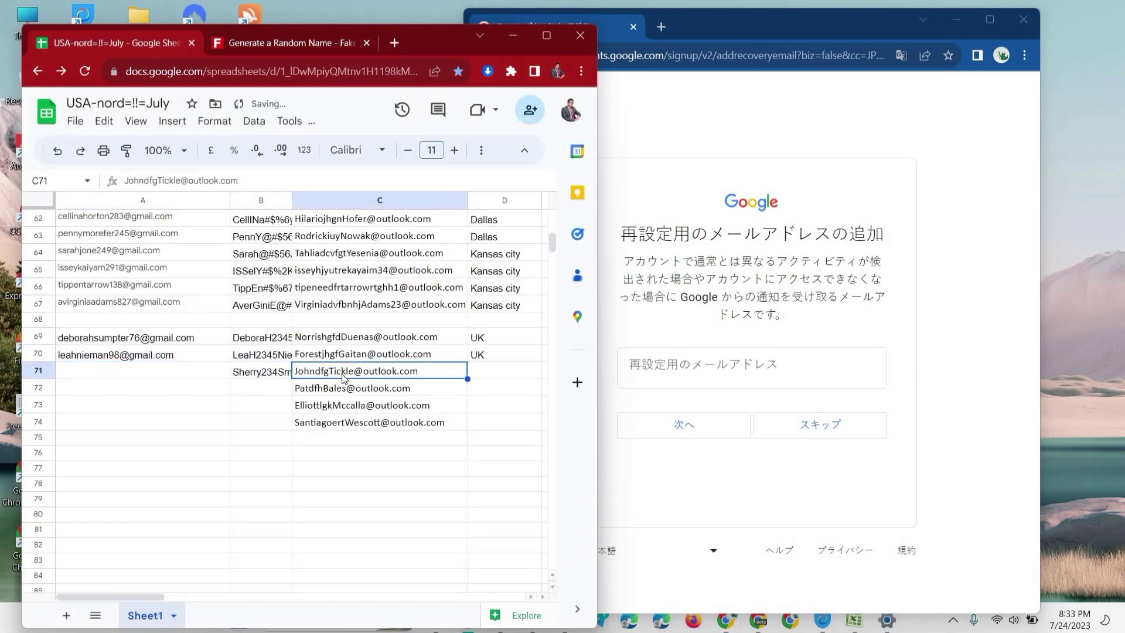
key("ctrl+c")
left_click(674, 372)
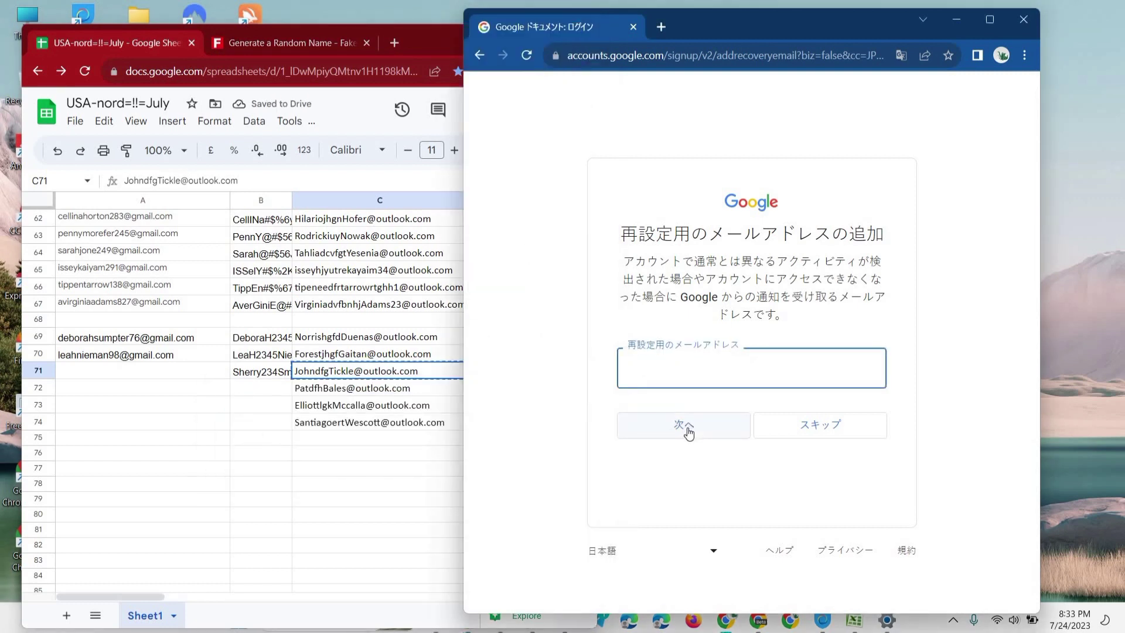
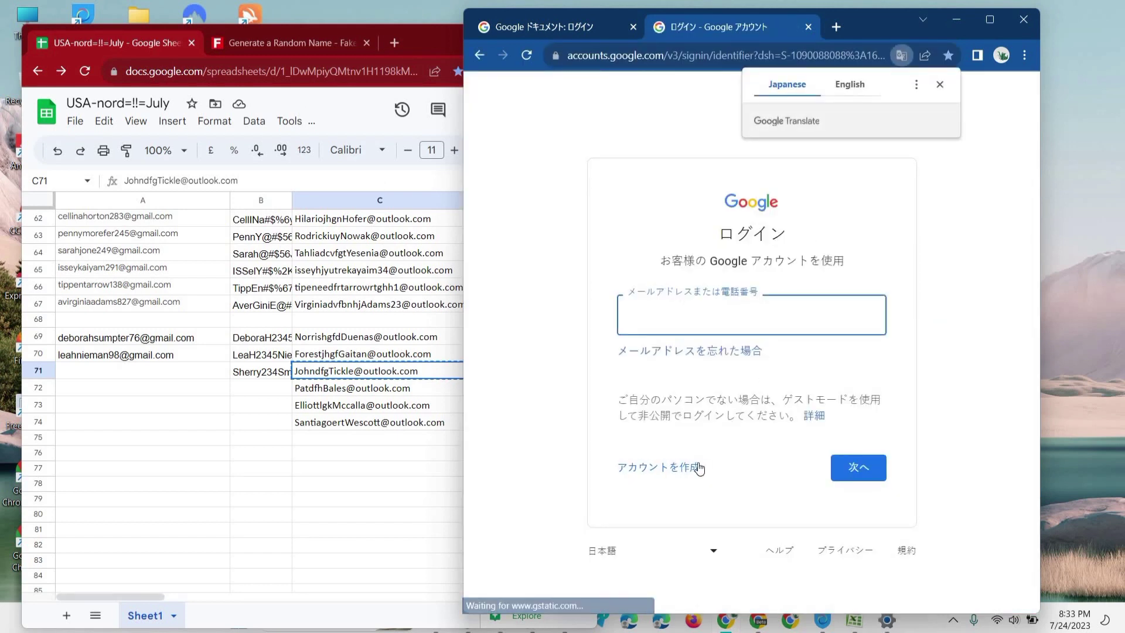
Step: Start a personal-use Google account and generate a new identity on Fake Name Generator
left_click(674, 467)
left_click(707, 365)
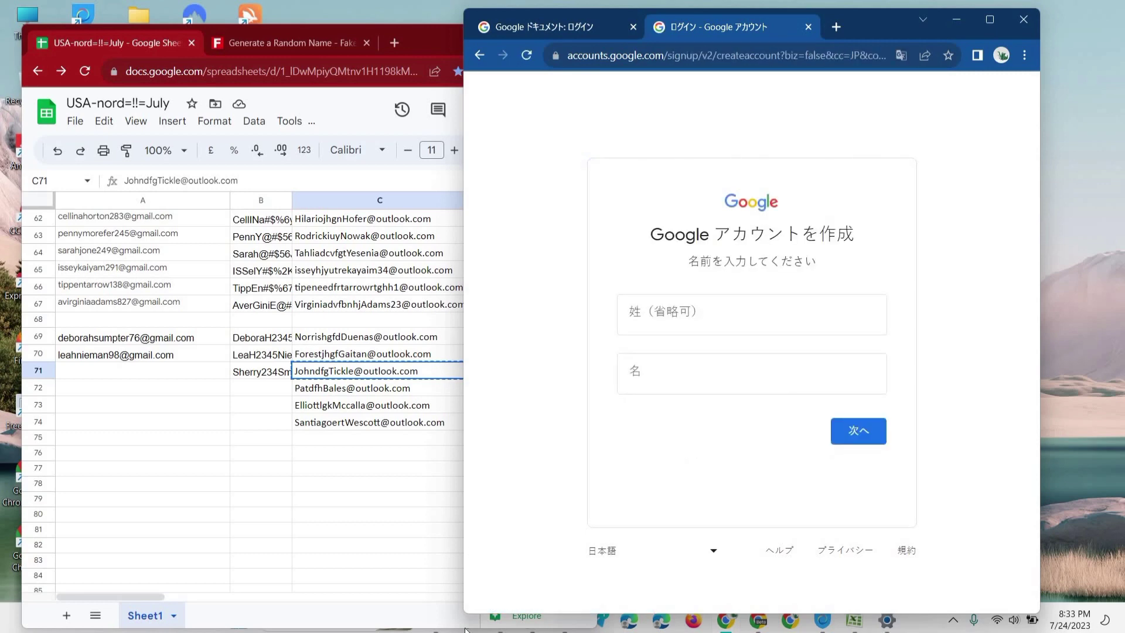
left_click(272, 41)
left_click(77, 408)
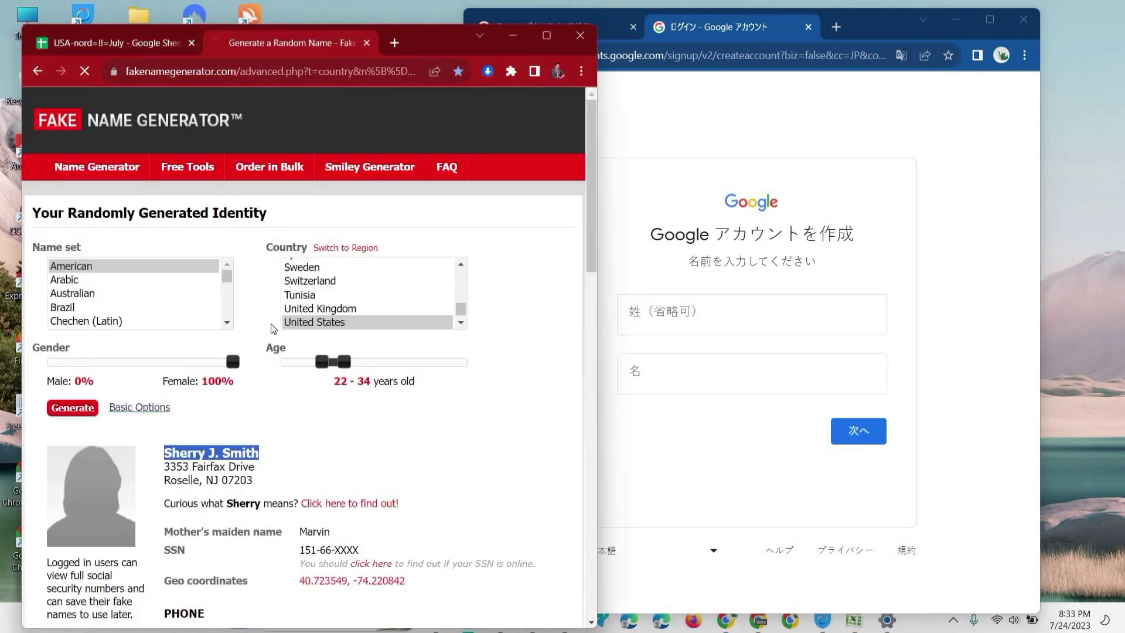
Step: Fill the surname and given-name fields with the generated name and continue to the birthday step
left_click(723, 108)
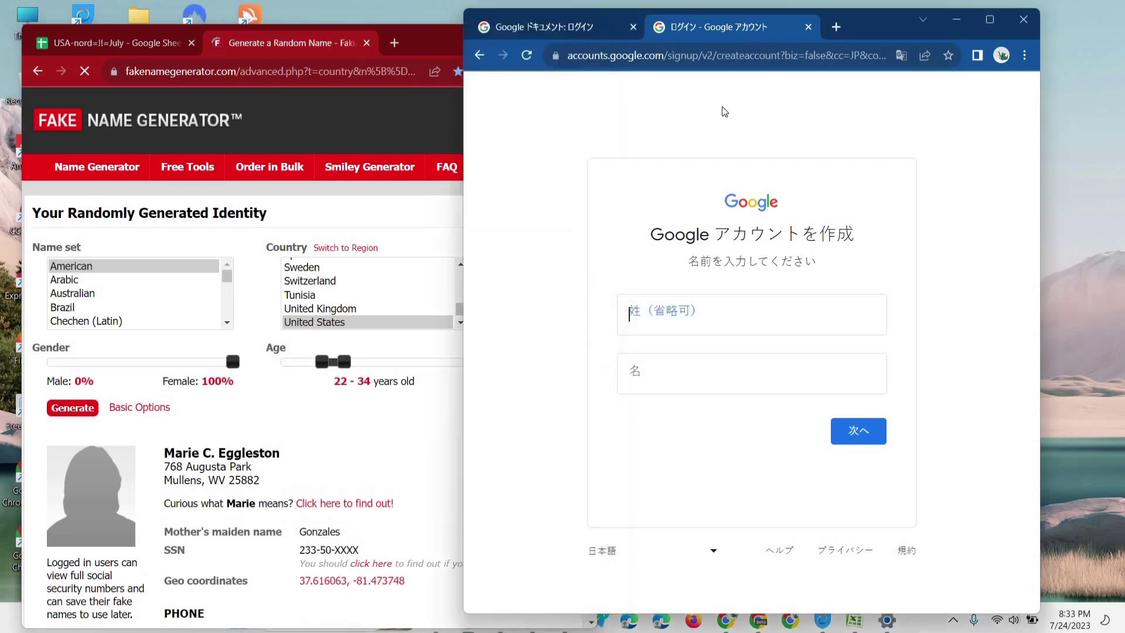
triple_click(251, 453)
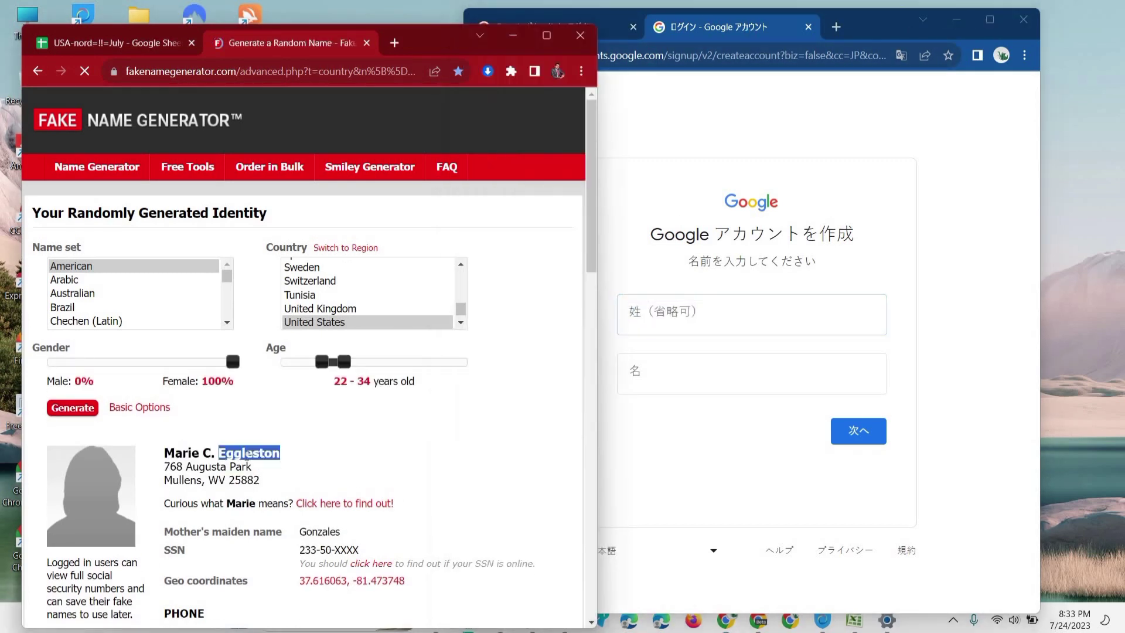
left_click_drag(251, 452, 767, 320)
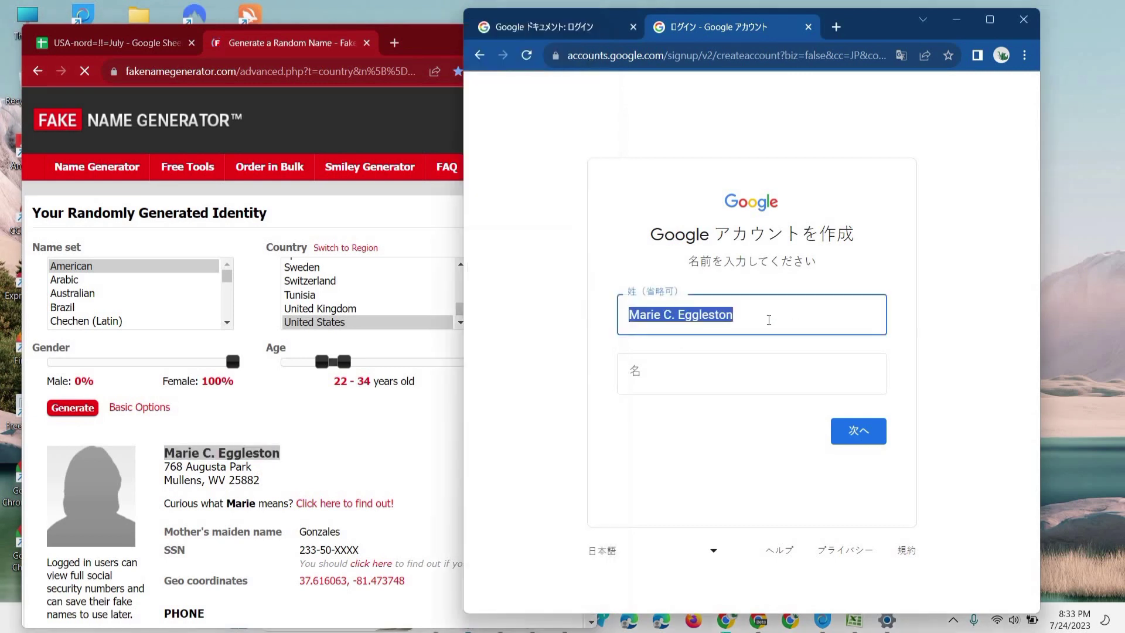
left_click(714, 316)
double_click(705, 316)
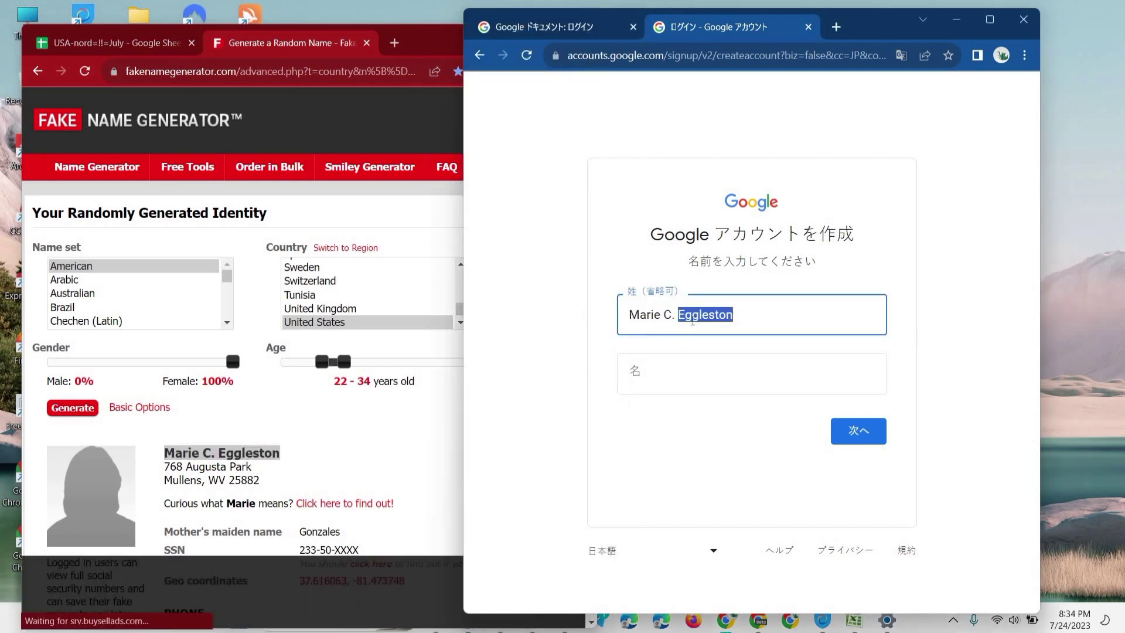
left_click_drag(689, 315, 713, 386)
left_click(713, 387)
left_click(840, 441)
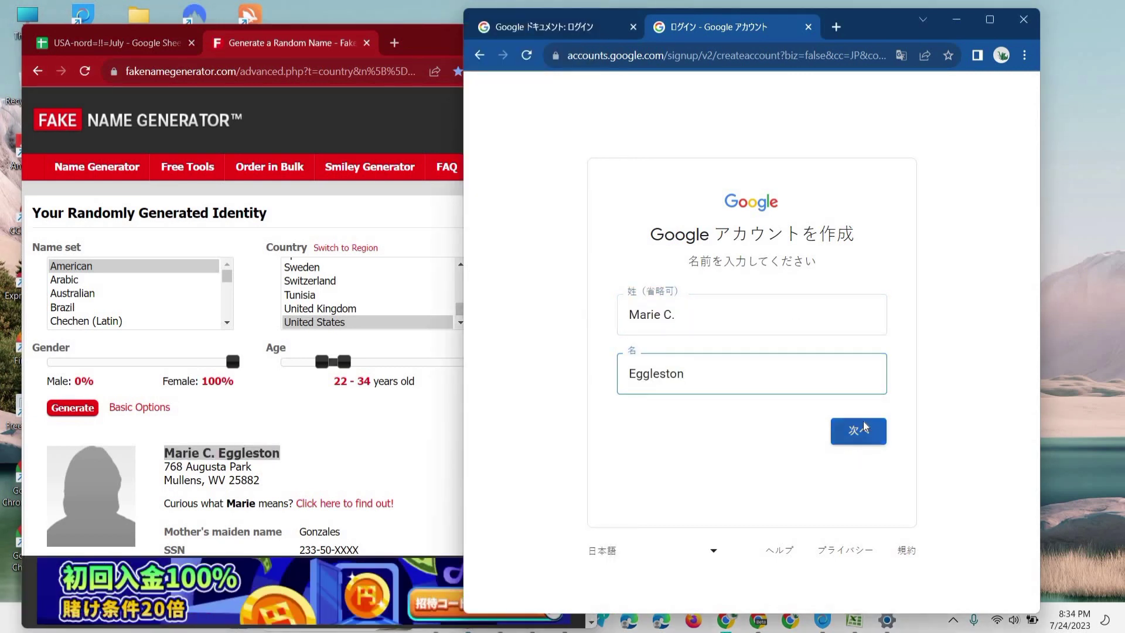
left_click(648, 297)
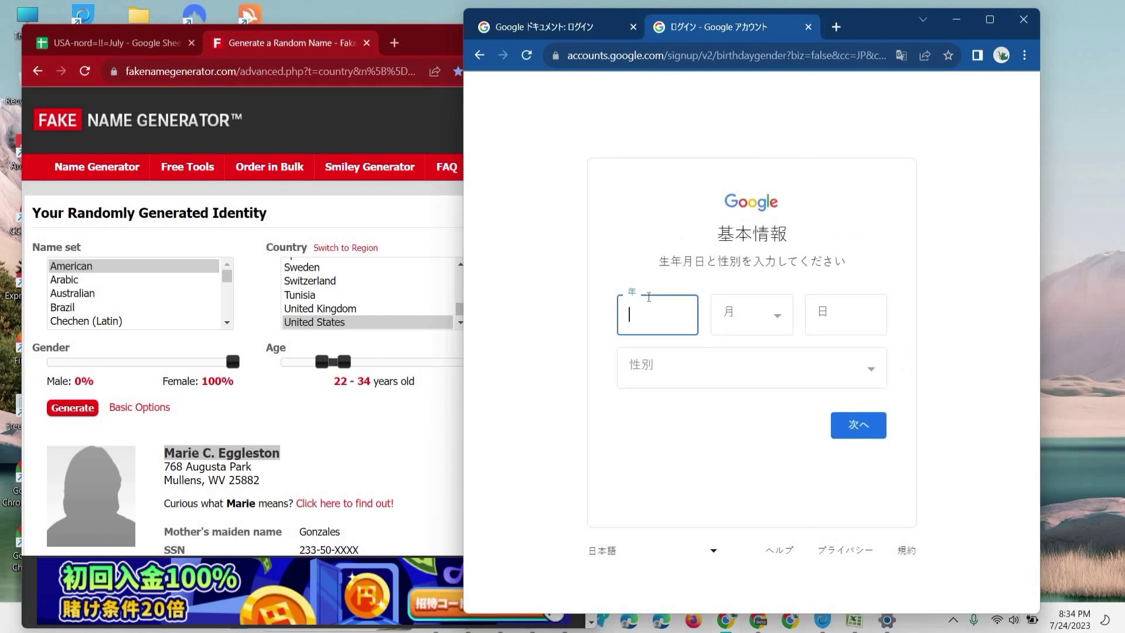
type("1989")
key("BackSpace")
key("BackSpace")
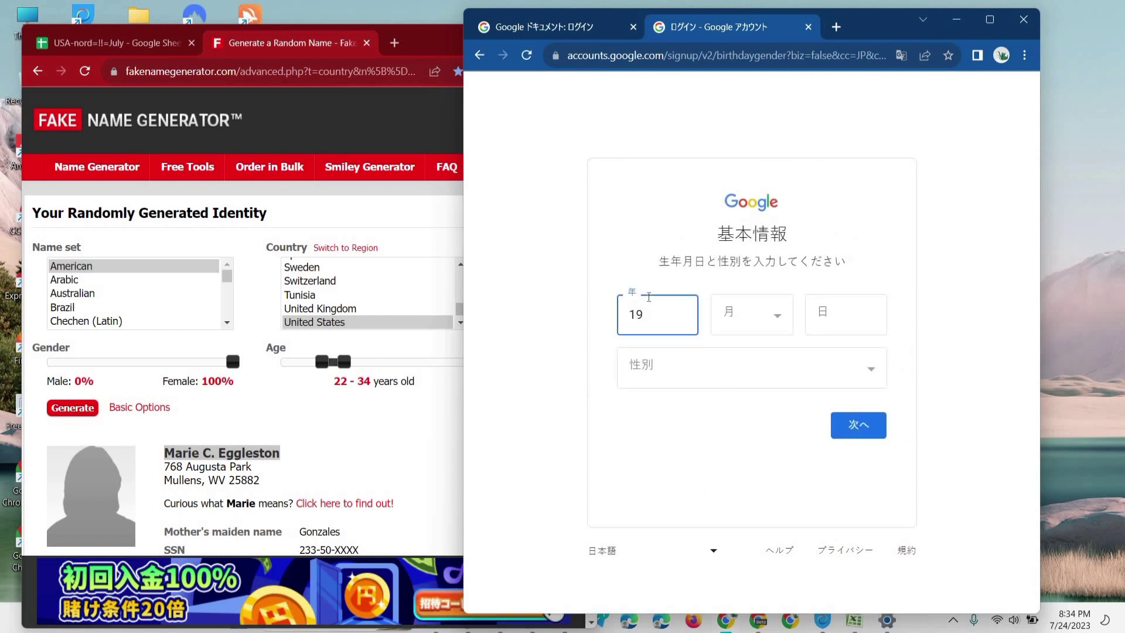
type("91")
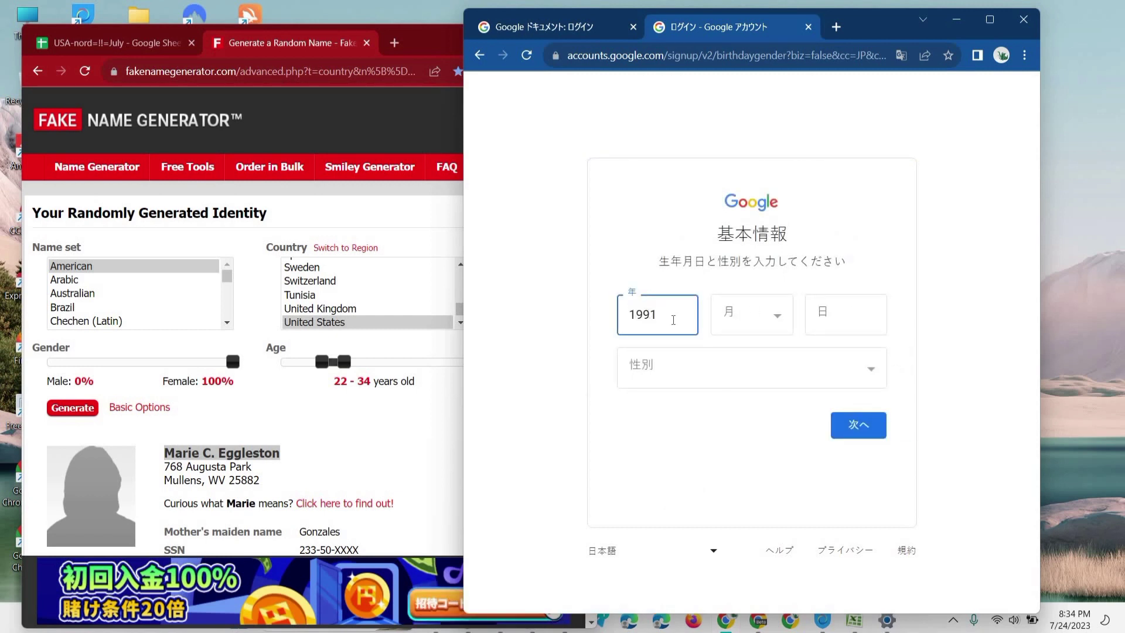
left_click(749, 326)
left_click(747, 440)
left_click(831, 304)
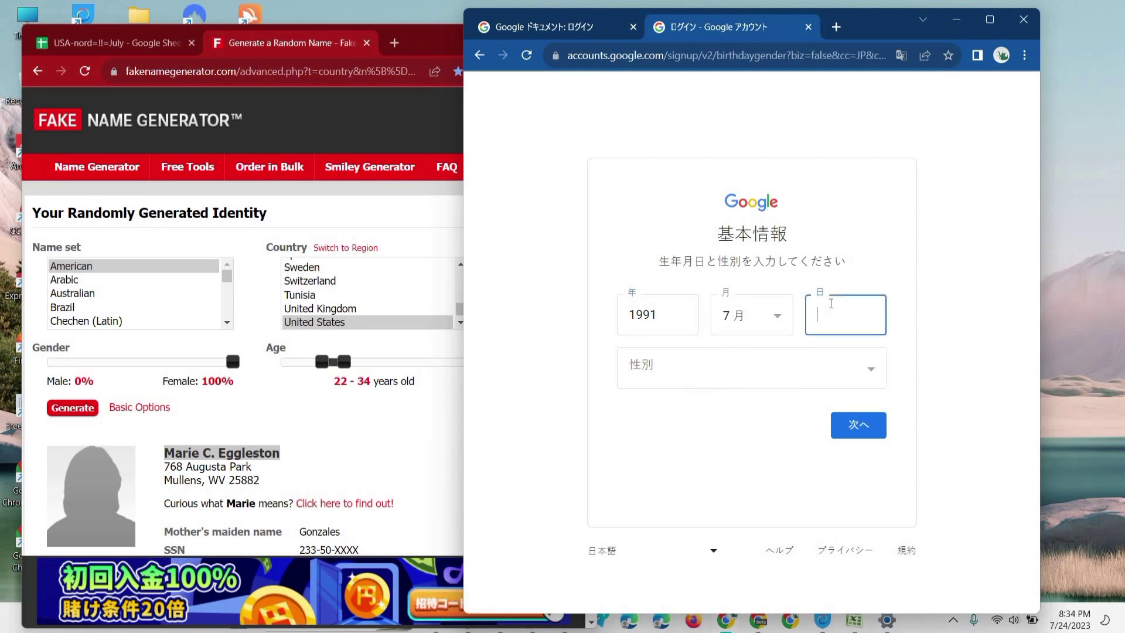
type("26")
left_click(806, 381)
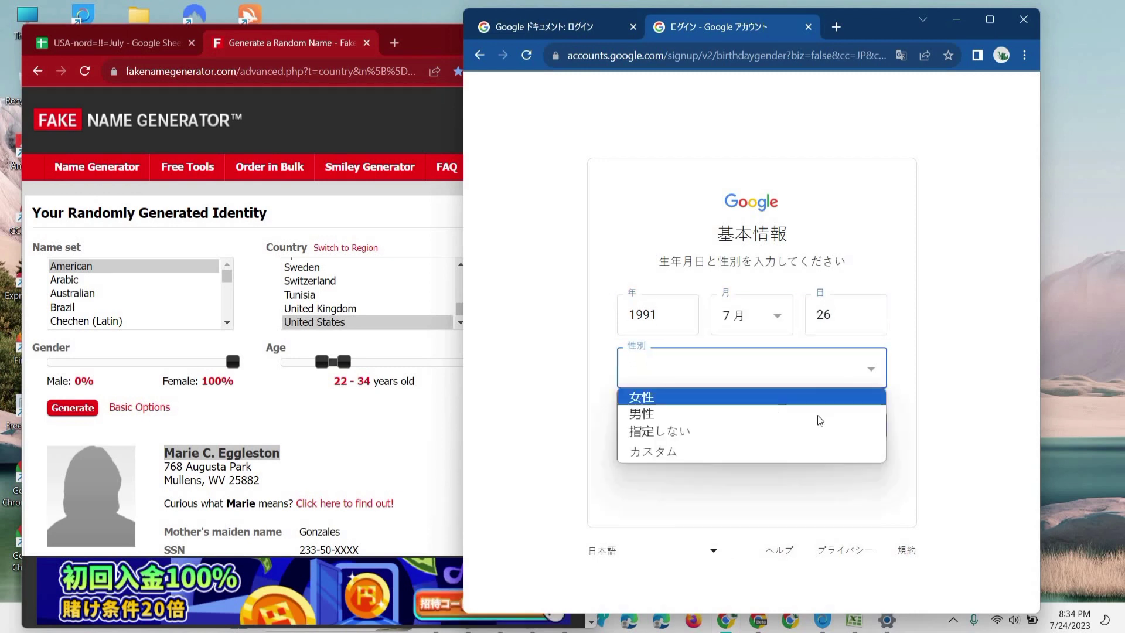
left_click(756, 394)
left_click(858, 425)
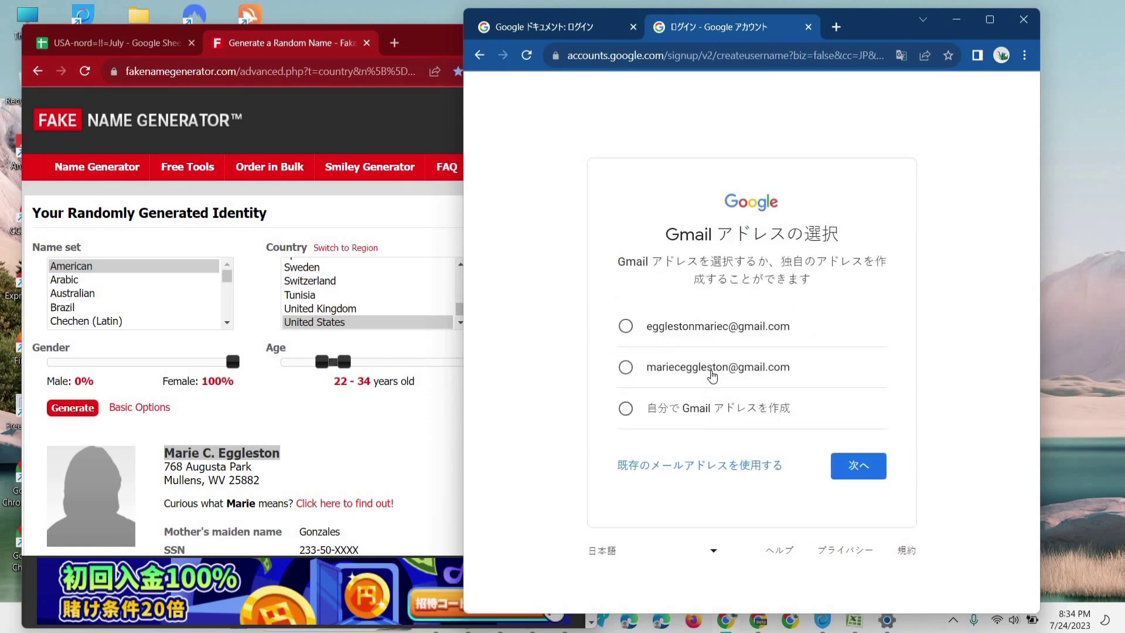
Step: Create a custom Gmail address from the generated name and begin typing the password
left_click(716, 408)
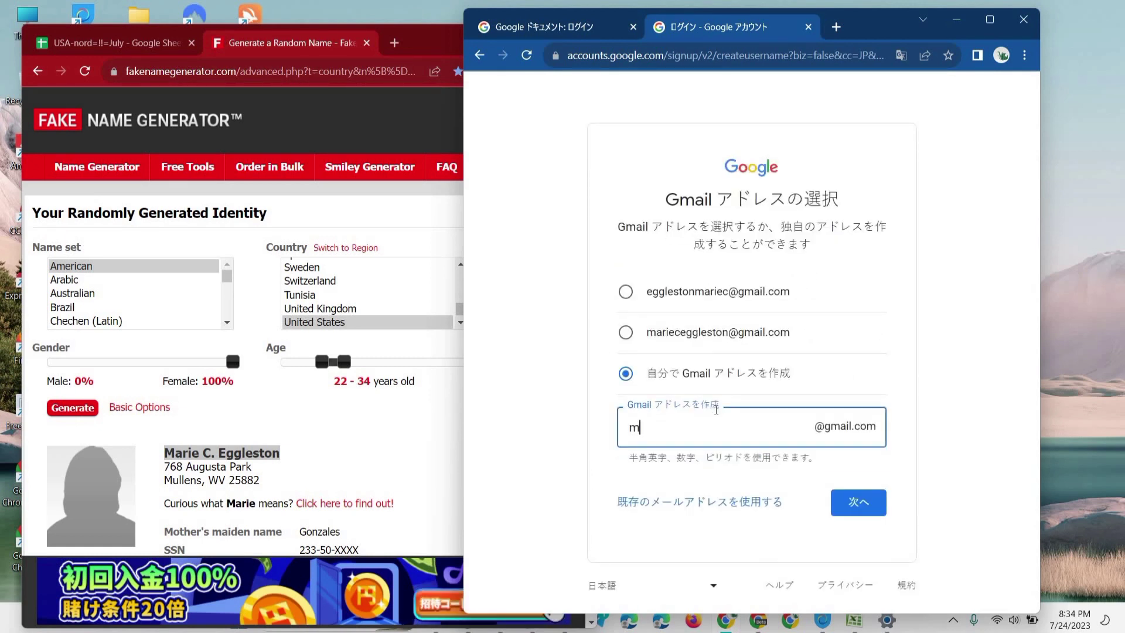
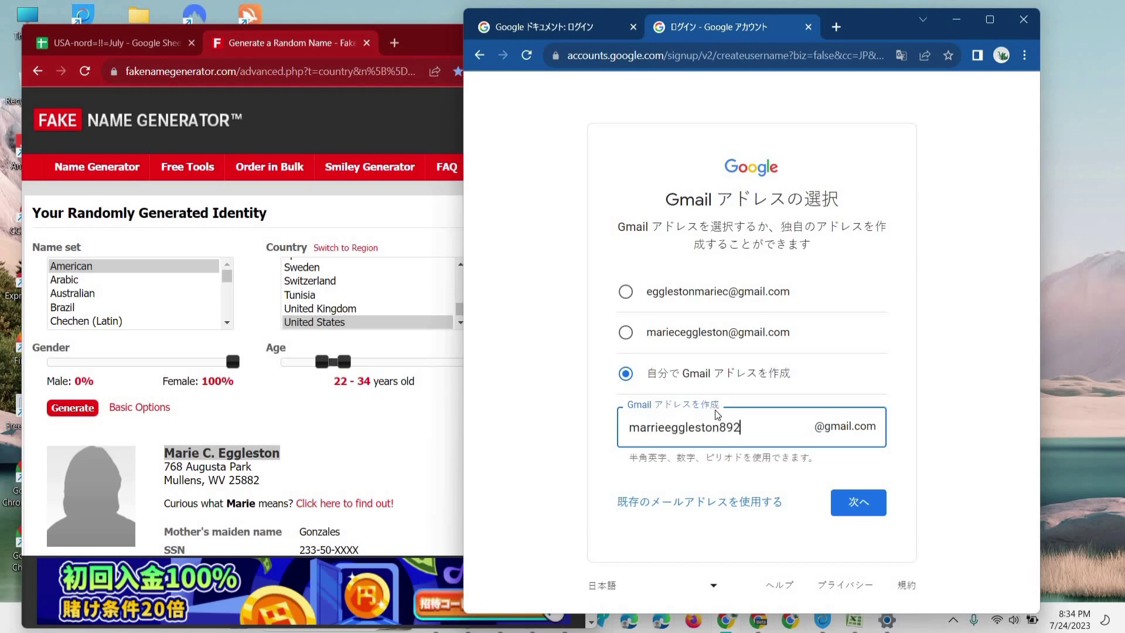
key("Return")
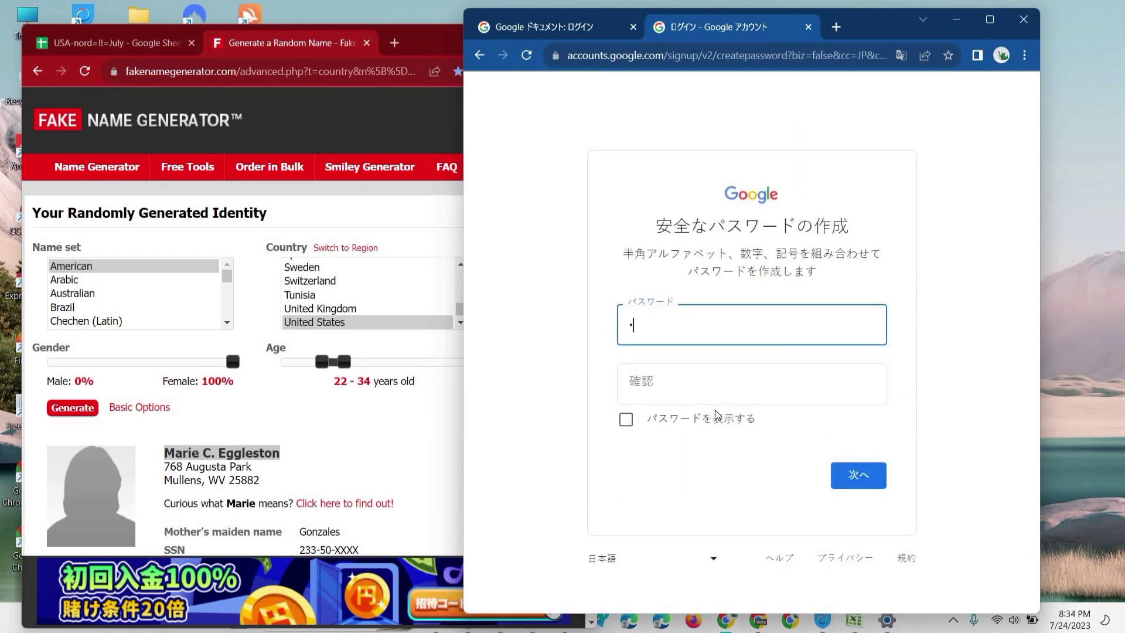
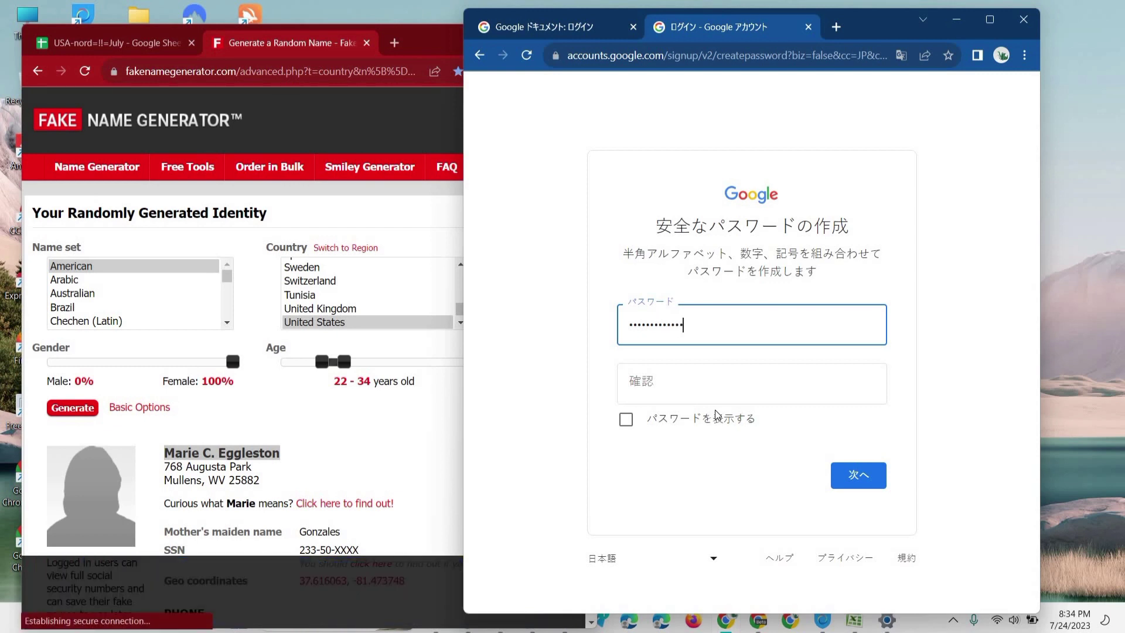
Step: Complete the password, show it as plain text, and select it for copying
left_click(715, 417)
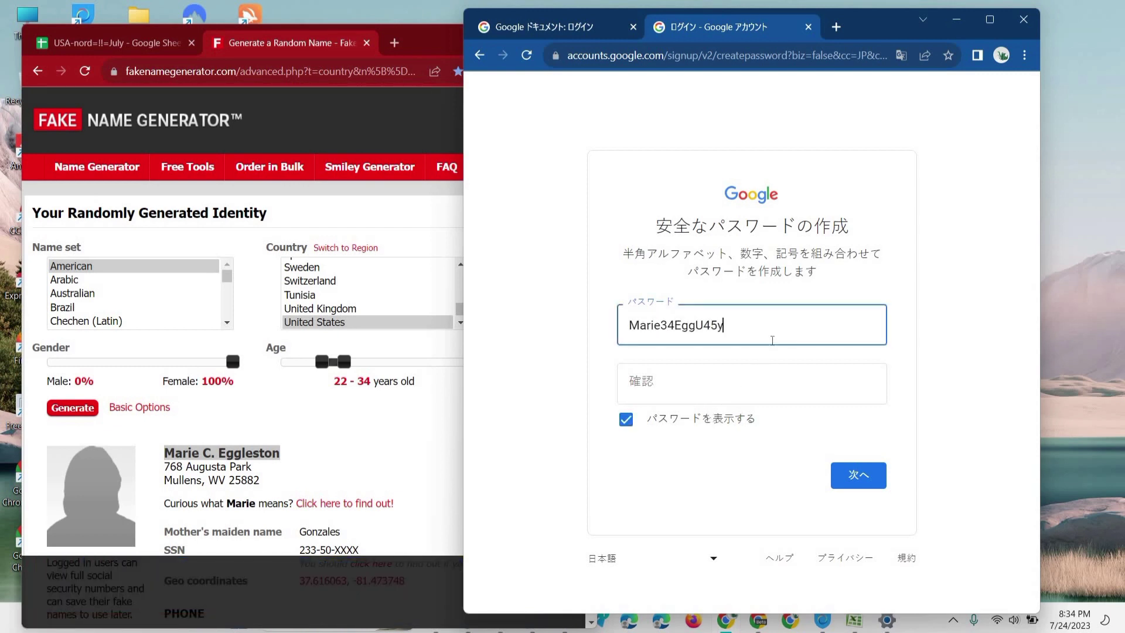
type("3")
left_click_drag(772, 340, 618, 345)
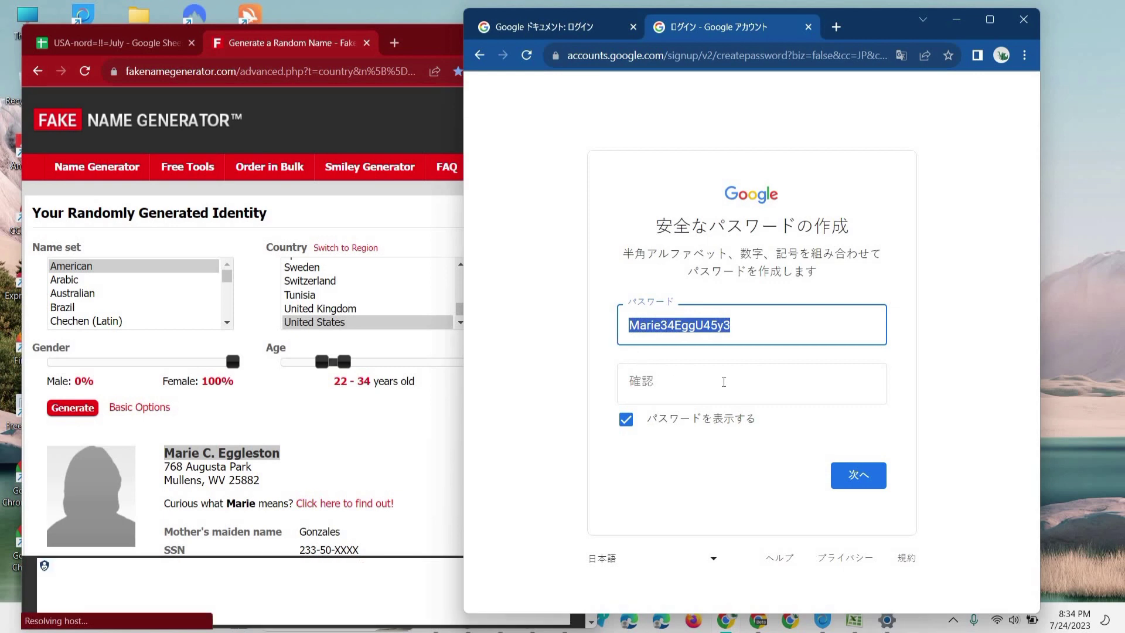
left_click(735, 325)
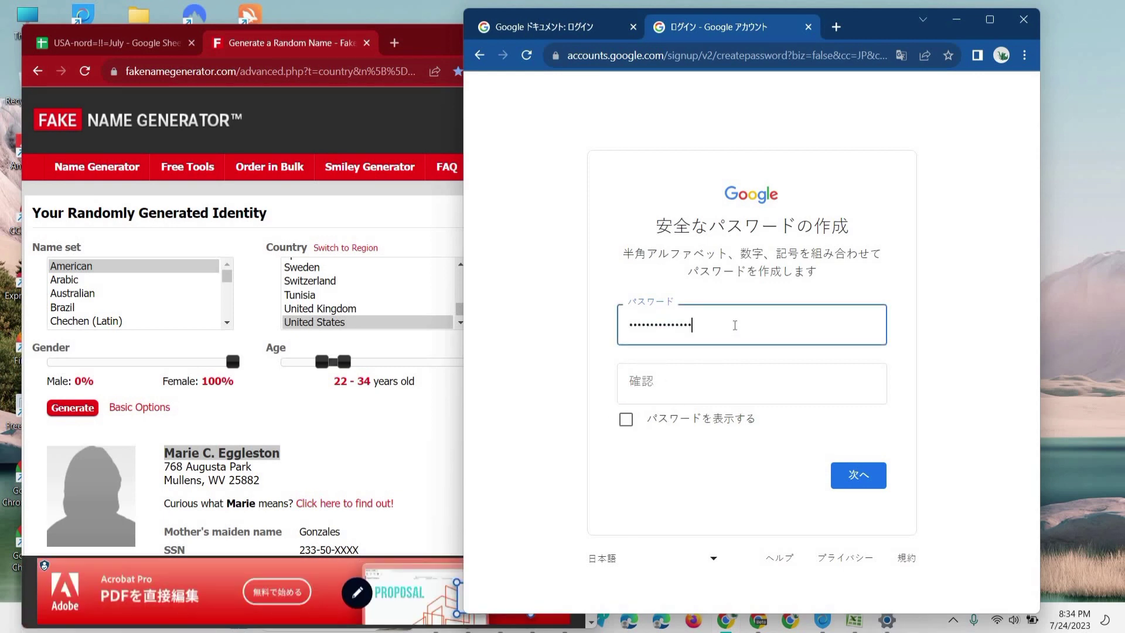
Step: Paste the password into the 確認 confirmation field and continue to the recovery email step
left_click(713, 379)
key("ctrl+v")
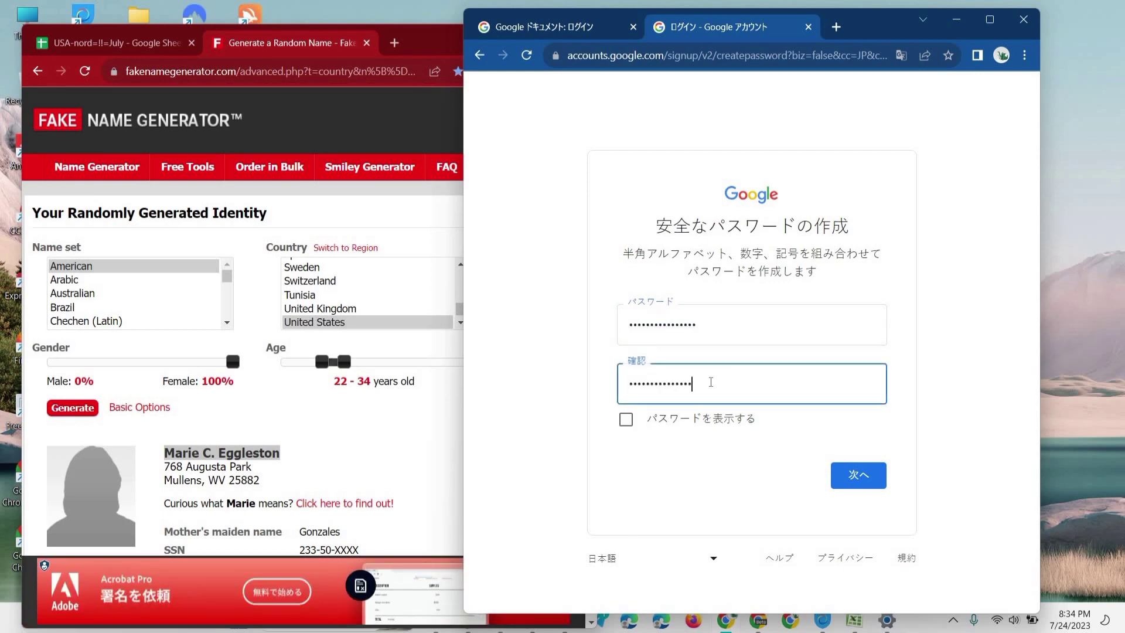
key("shift+Tab")
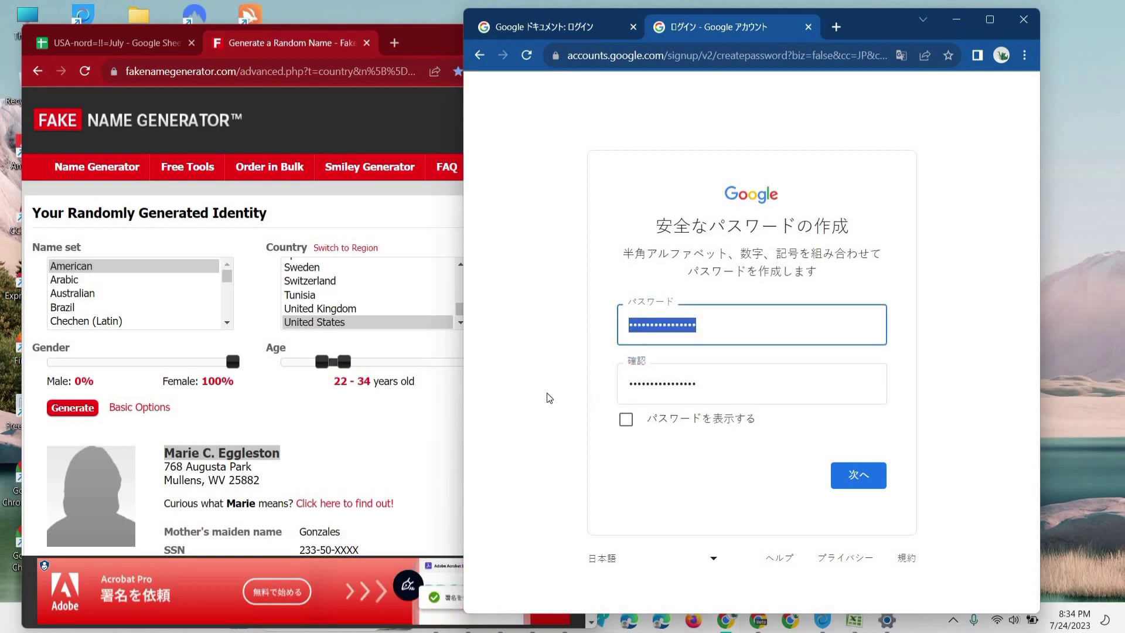
key("Tab")
key("F6")
key("F6")
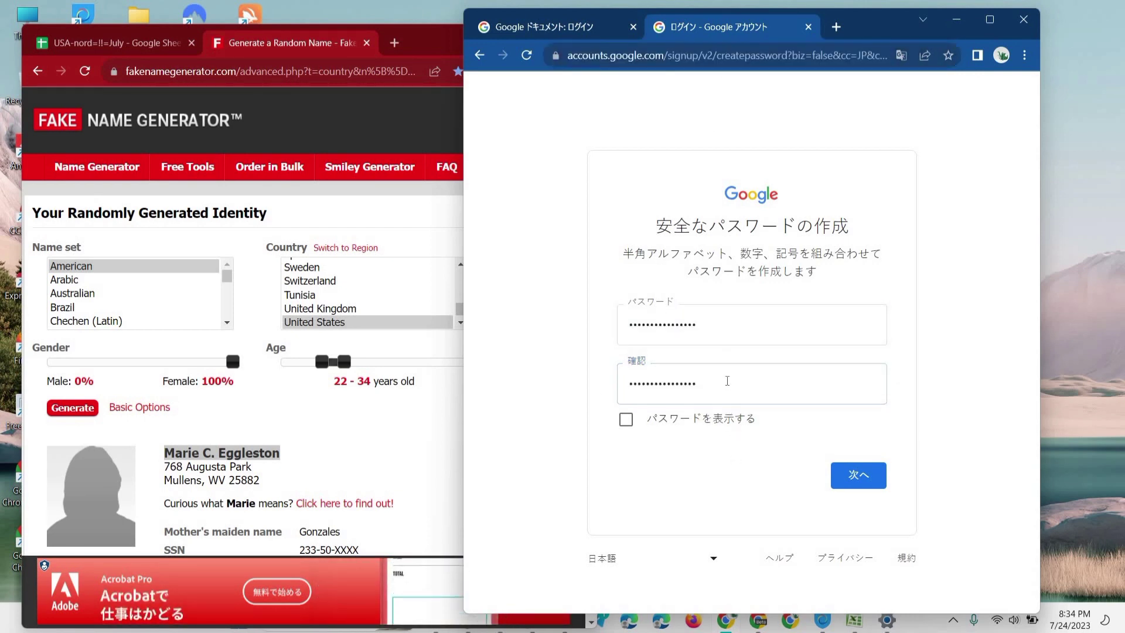
left_click(726, 380)
left_click(859, 474)
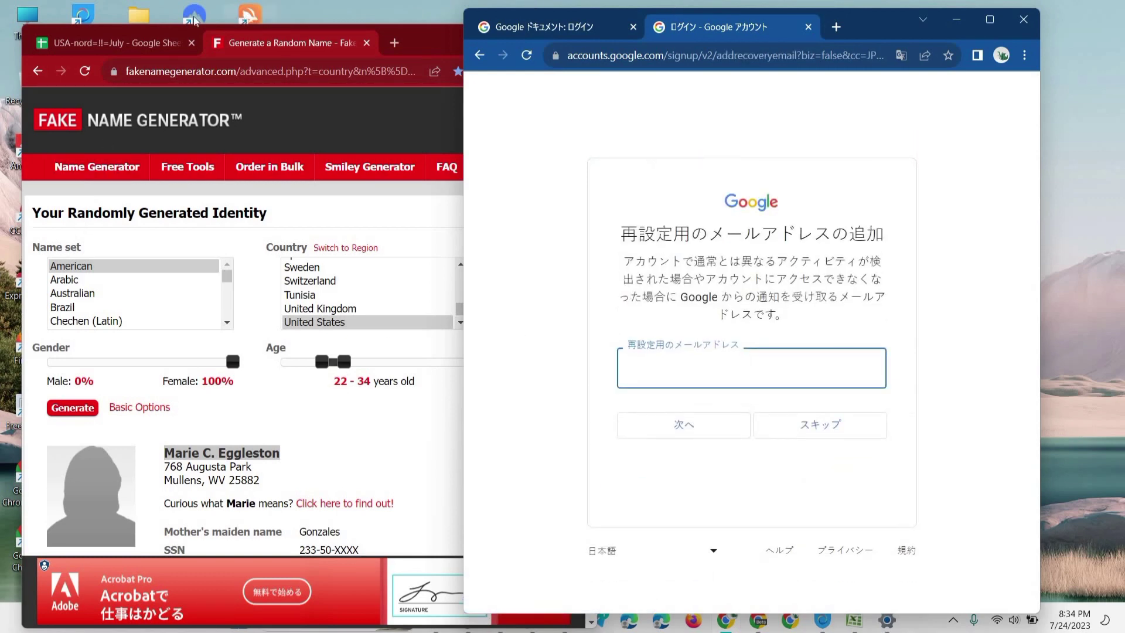
Step: Paste the new account's password into cell B72 of the USA-nord=!!=July spreadsheet
key("alt+Tab")
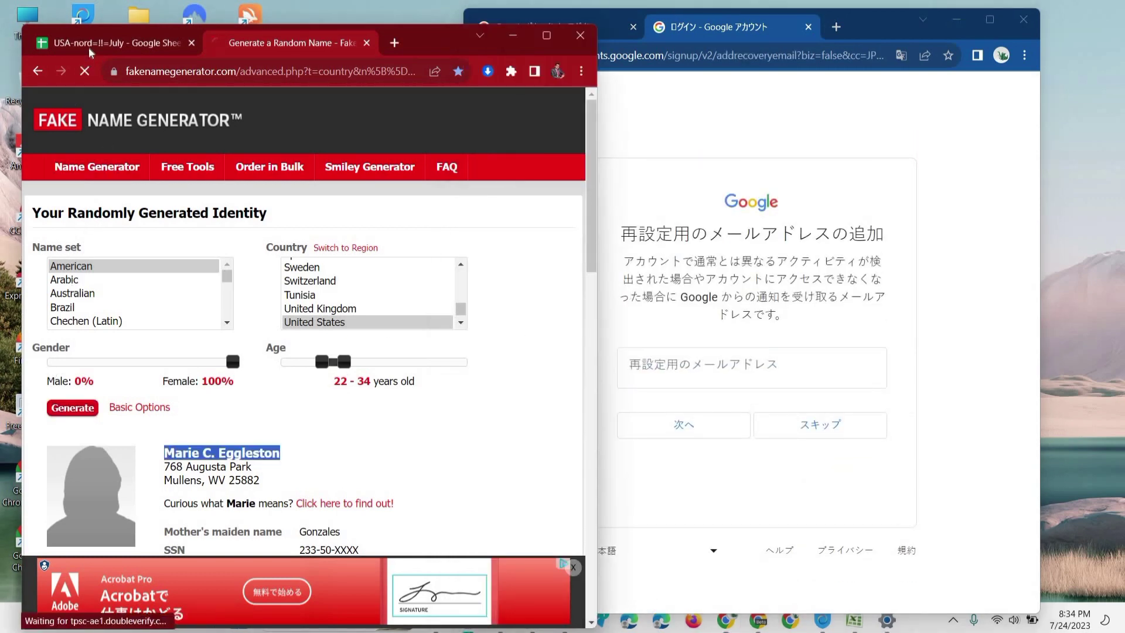
key("ctrl+Tab")
left_click(254, 398)
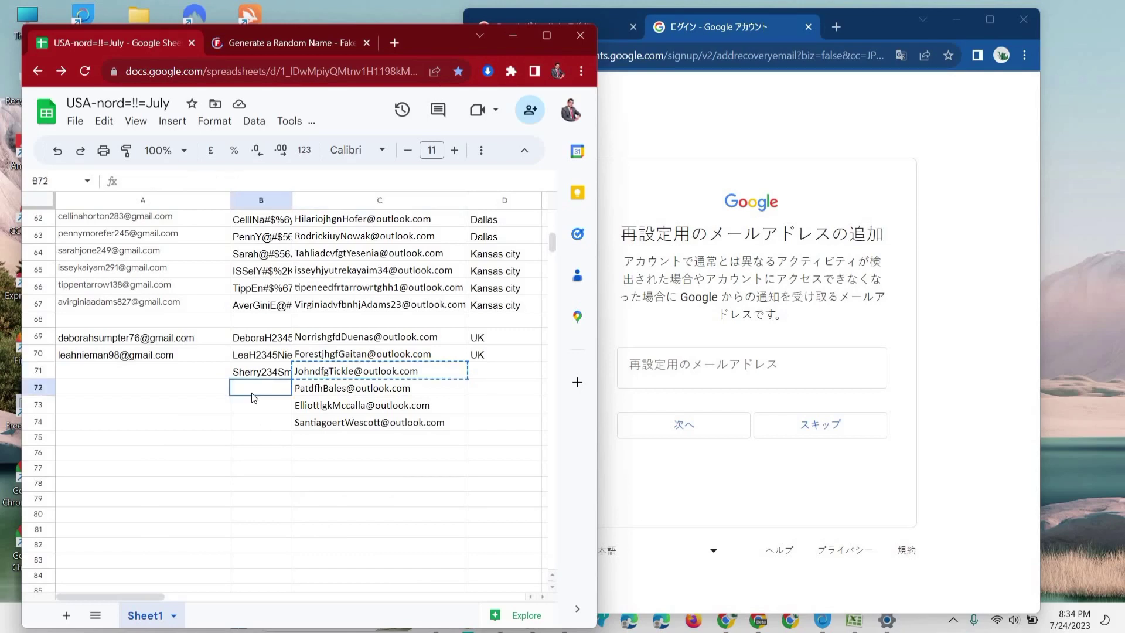
key("ctrl+v")
left_click(346, 390)
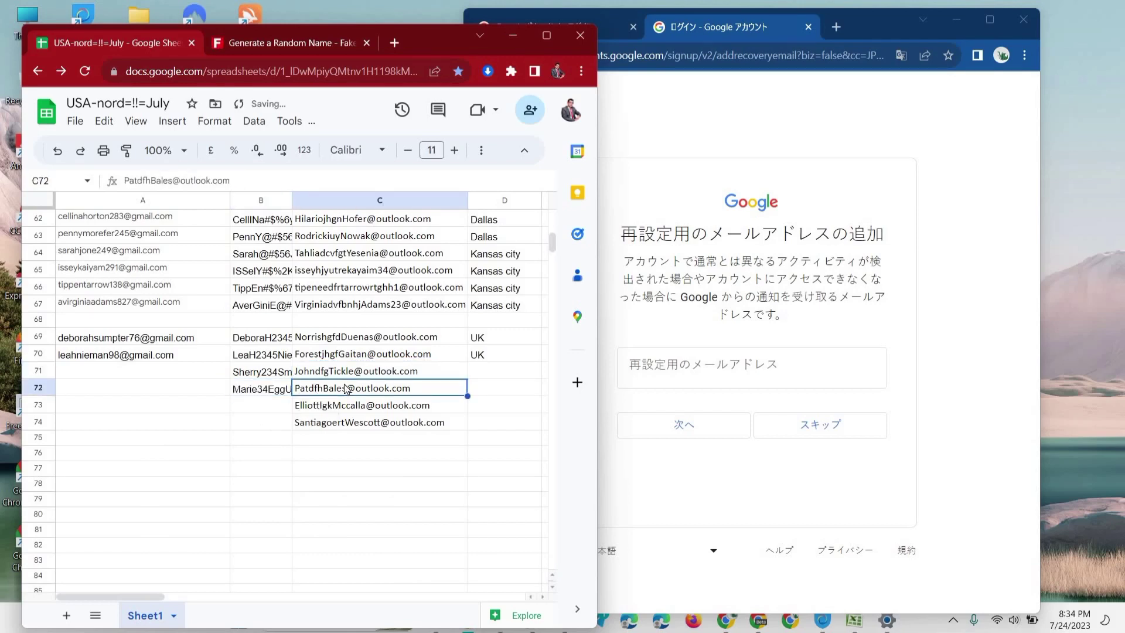
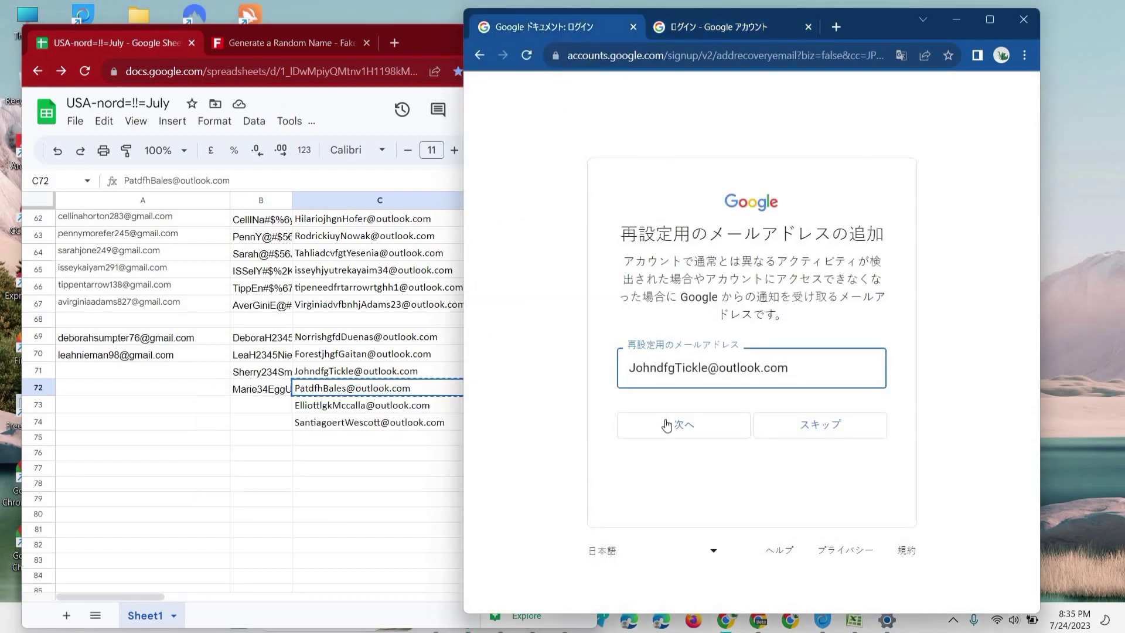
Step: Submit the recovery email, skip the phone number and confirm the new account's details
left_click(666, 425)
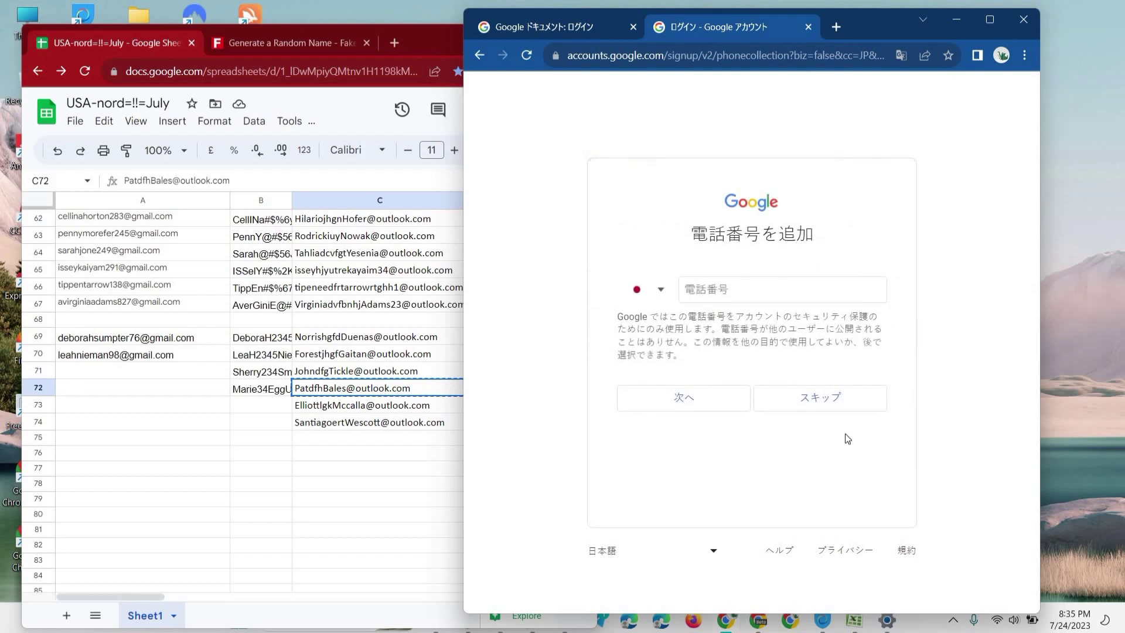
left_click(835, 399)
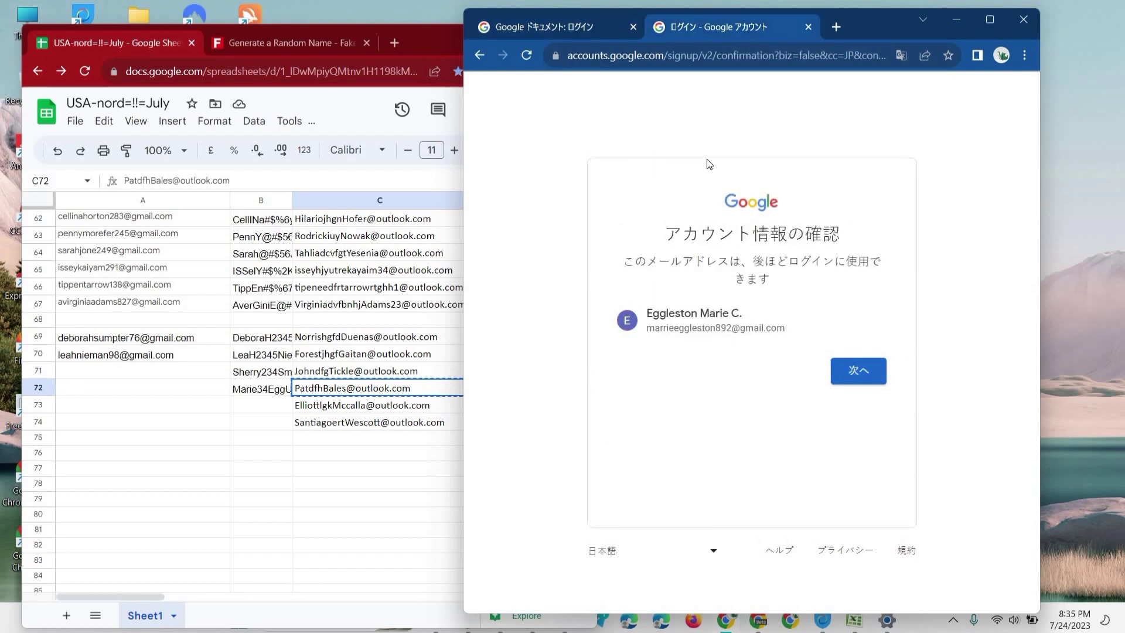
left_click(846, 370)
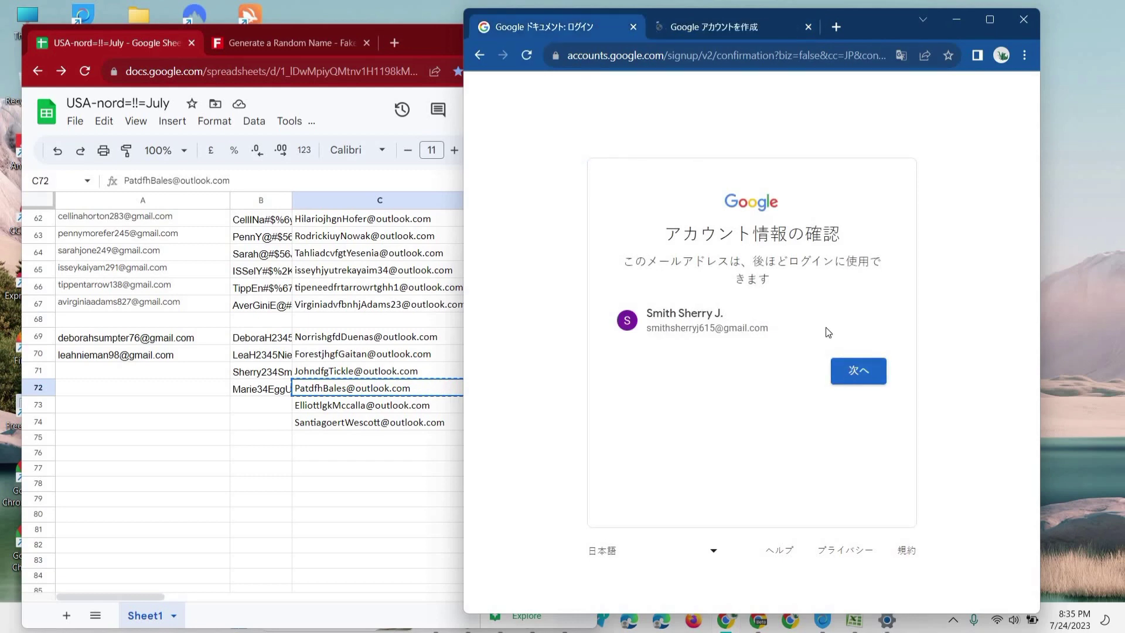
Step: Scroll through the privacy and terms page and agree to the terms (同意する)
left_click(684, 30)
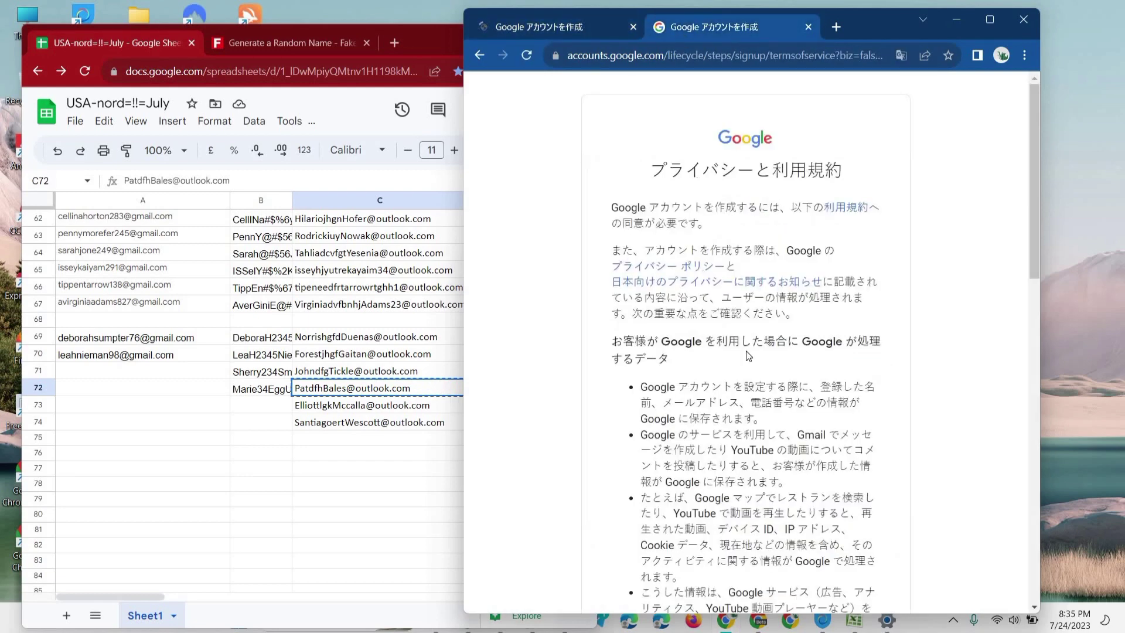
scroll(749, 356, "down", 15)
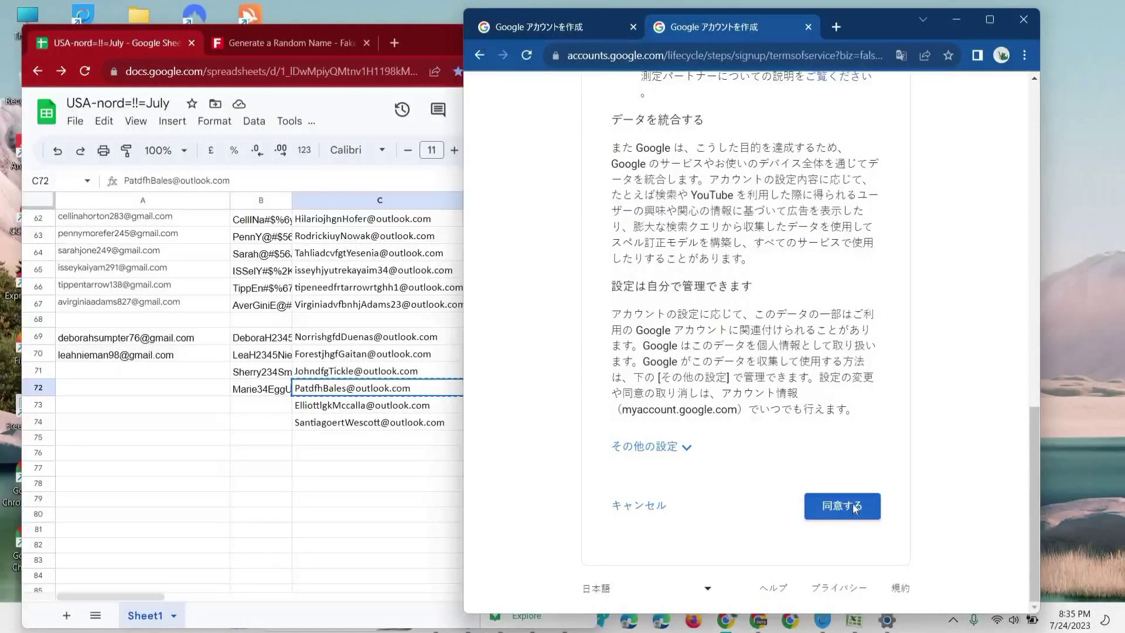
left_click(855, 508)
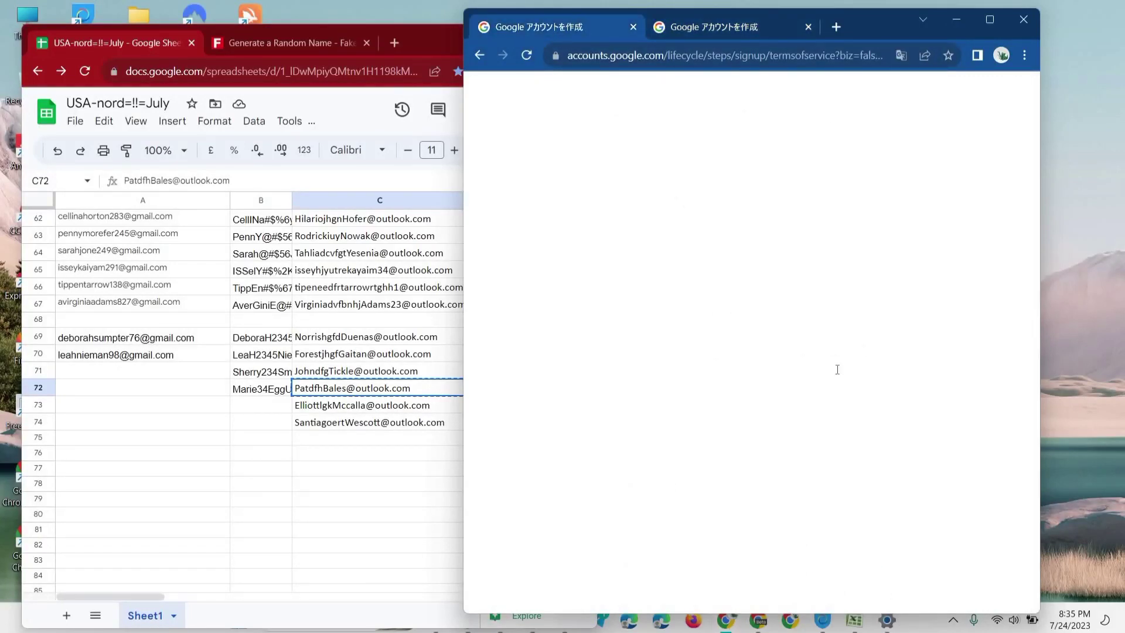
scroll(837, 369, "down", 10)
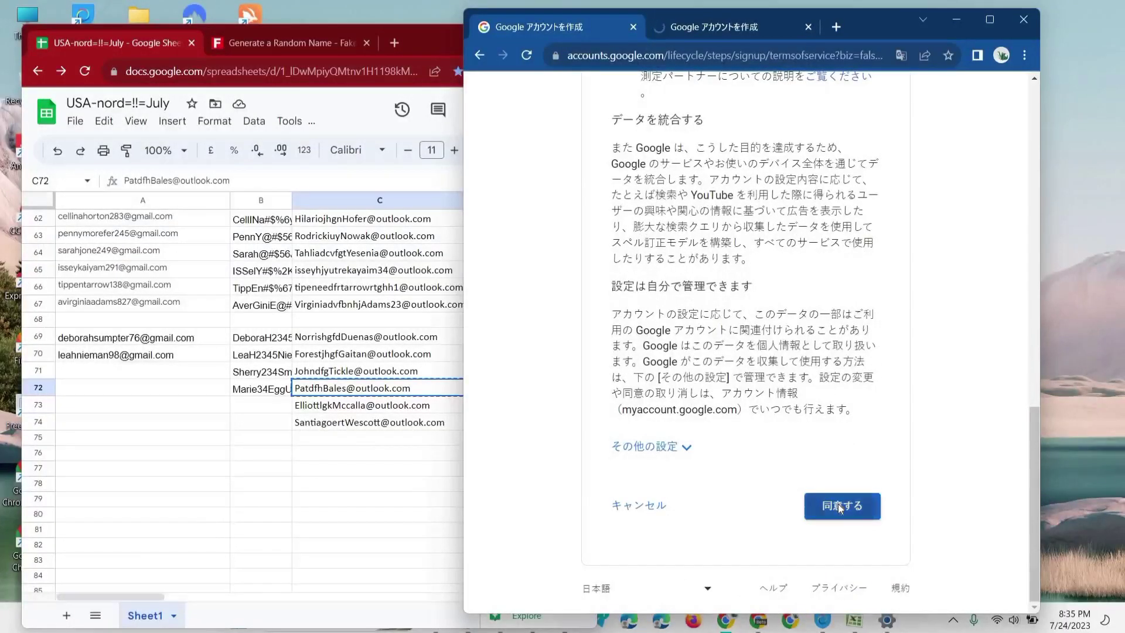
left_click(755, 28)
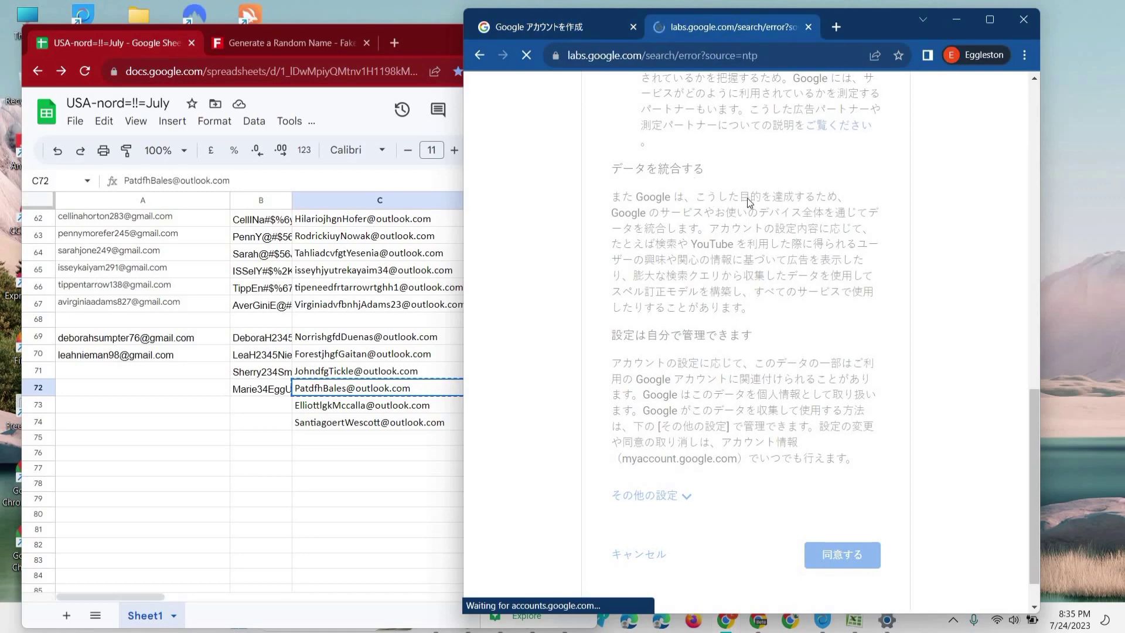
Step: Dismiss the new profile prompt, return to the spreadsheet and enter JP in D71 and D72
left_click(549, 29)
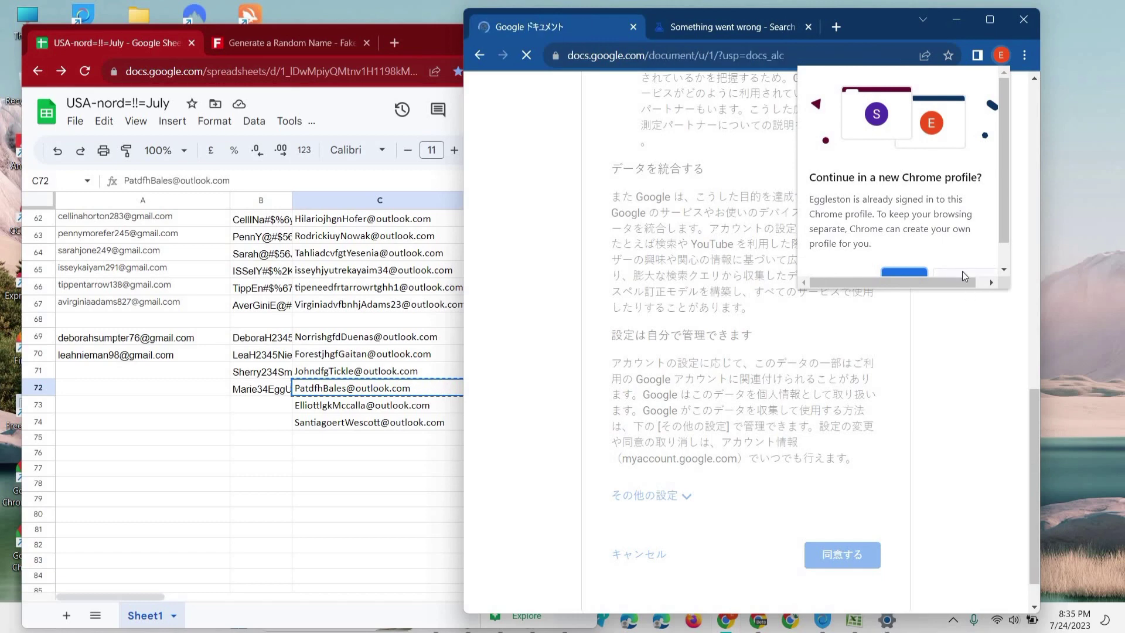
left_click(962, 273)
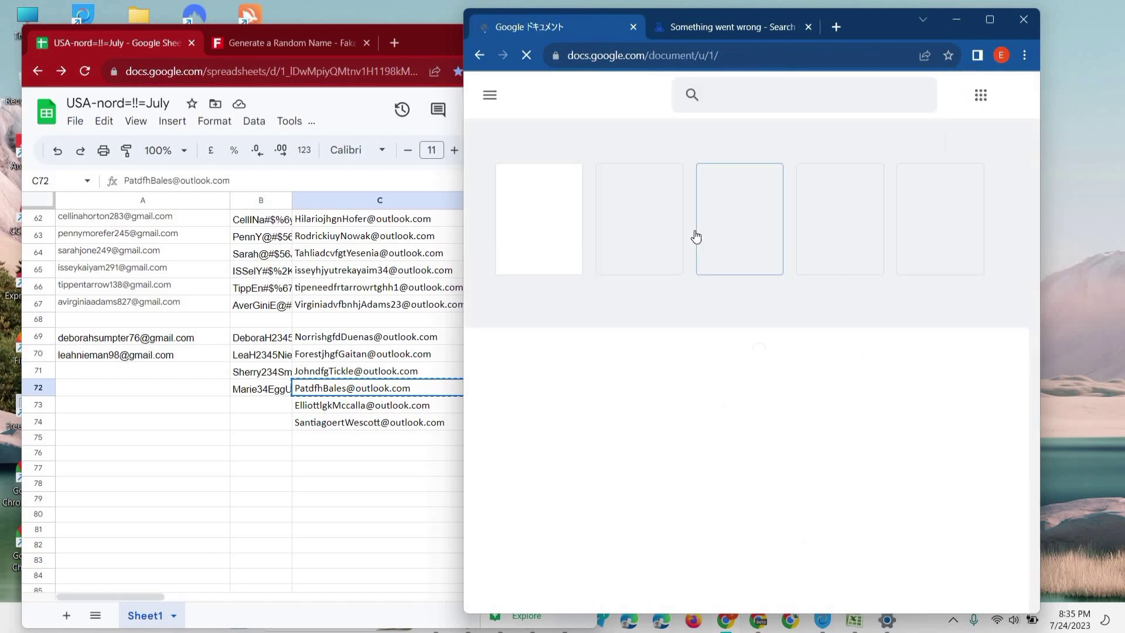
left_click(284, 43)
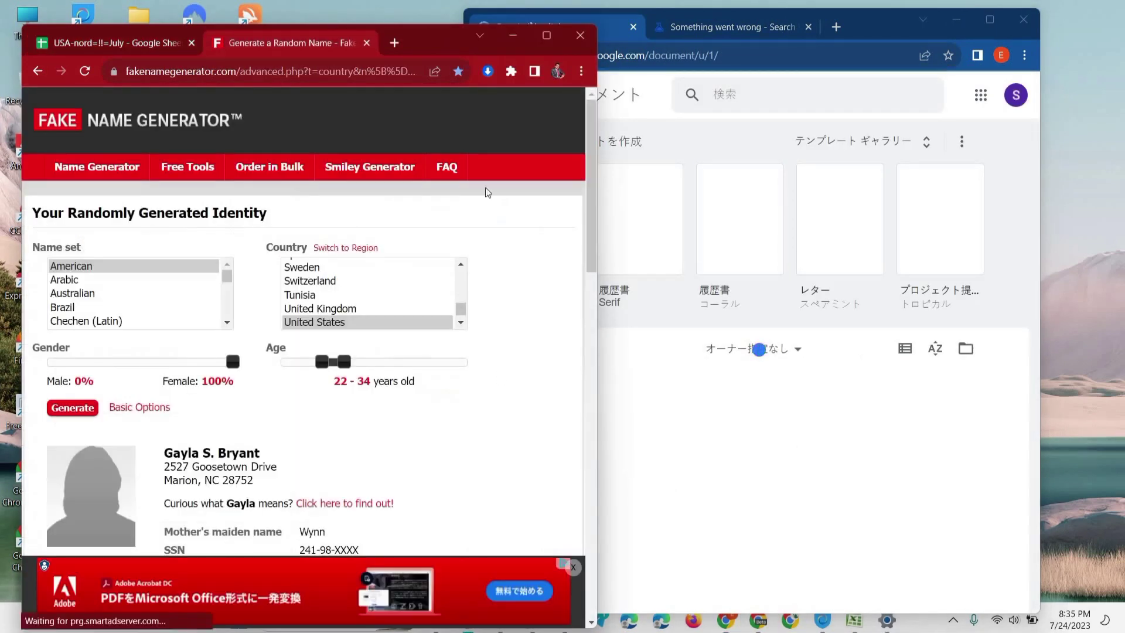
key("ctrl+Tab")
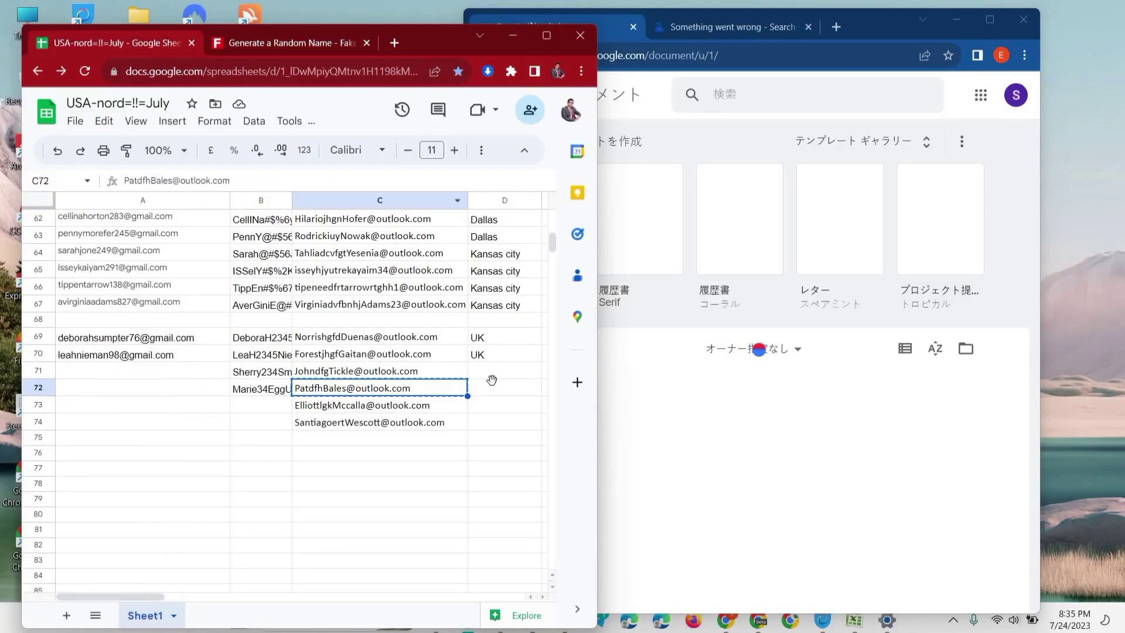
left_click(487, 372)
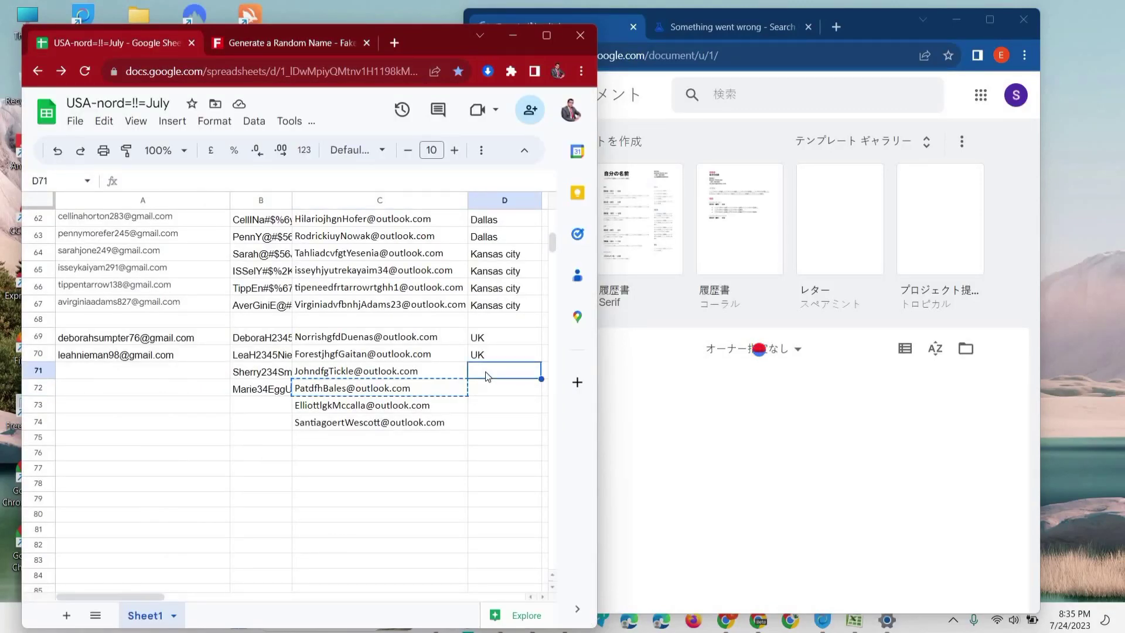
type("JP")
key("Return")
type("J")
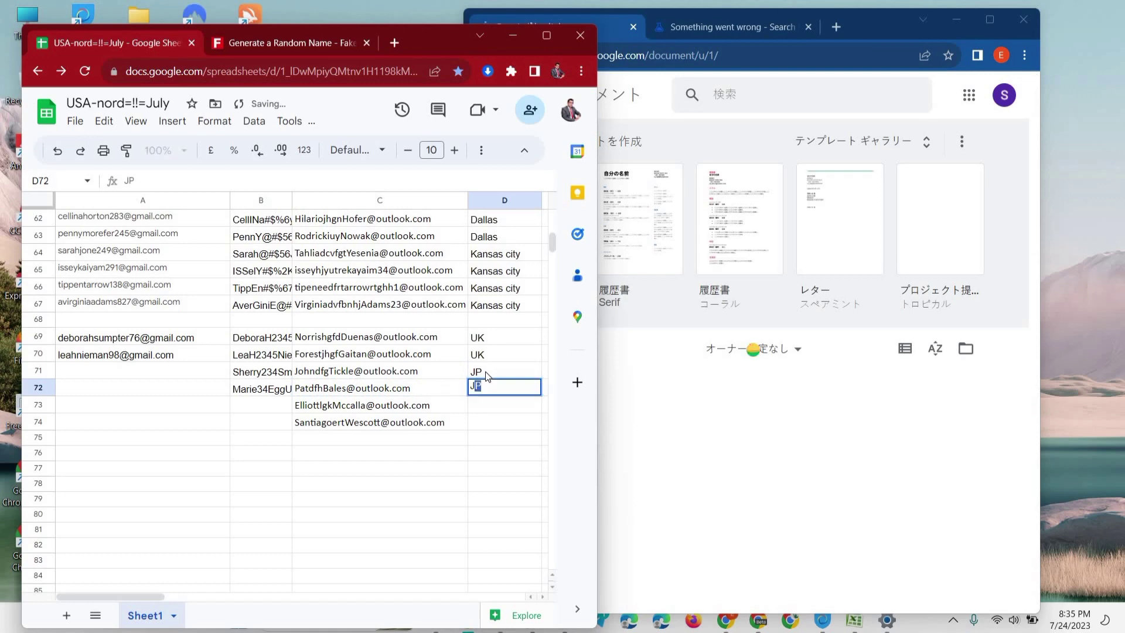
key("Return")
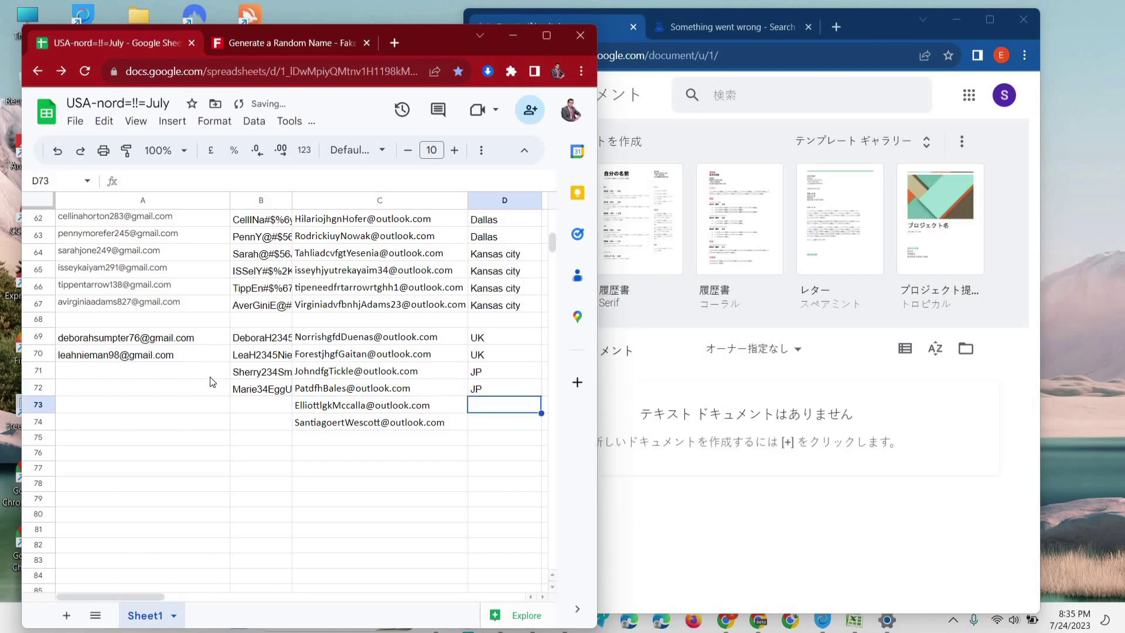
Step: Copy the new account's Gmail address from the Chrome account list and paste it into A71
left_click(210, 372)
left_click(689, 34)
left_click(639, 37)
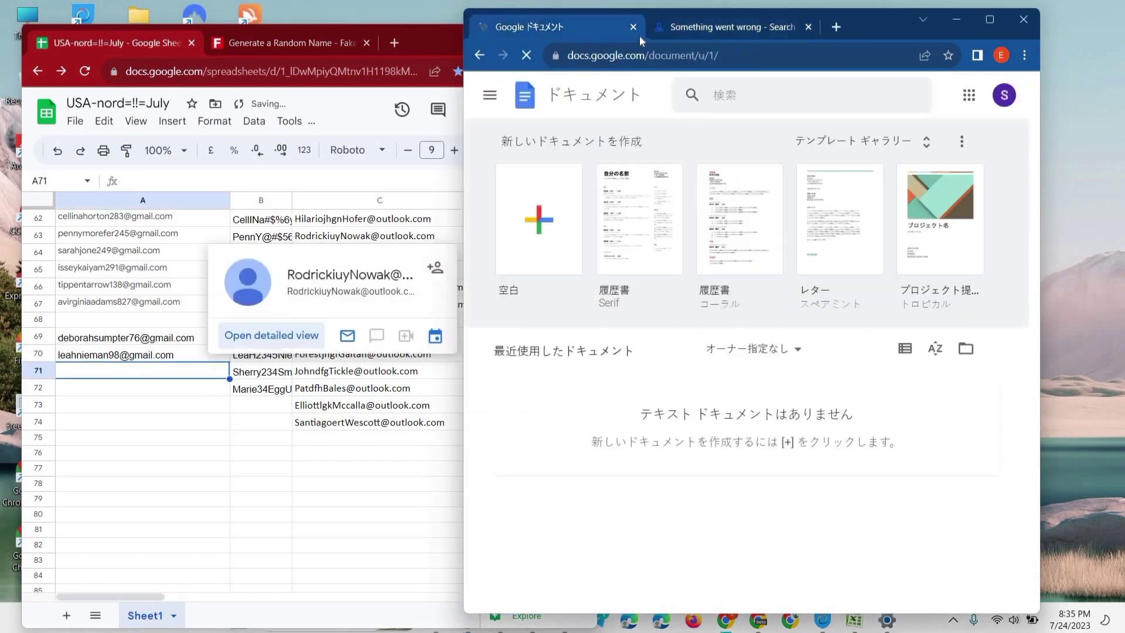
left_click(1008, 103)
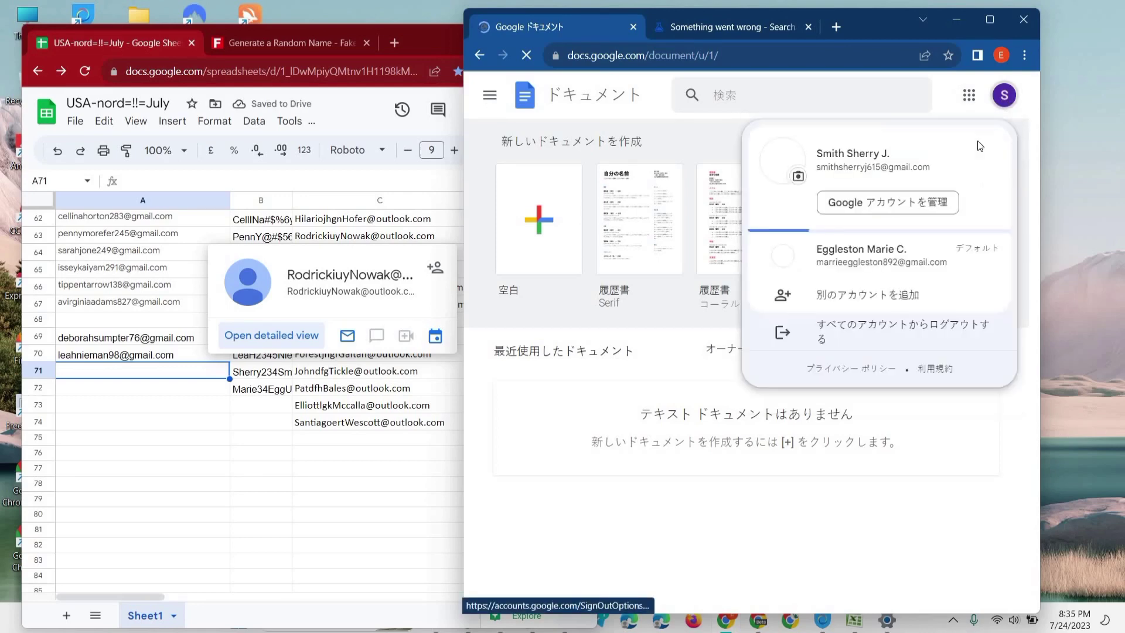
triple_click(858, 166)
right_click(861, 168)
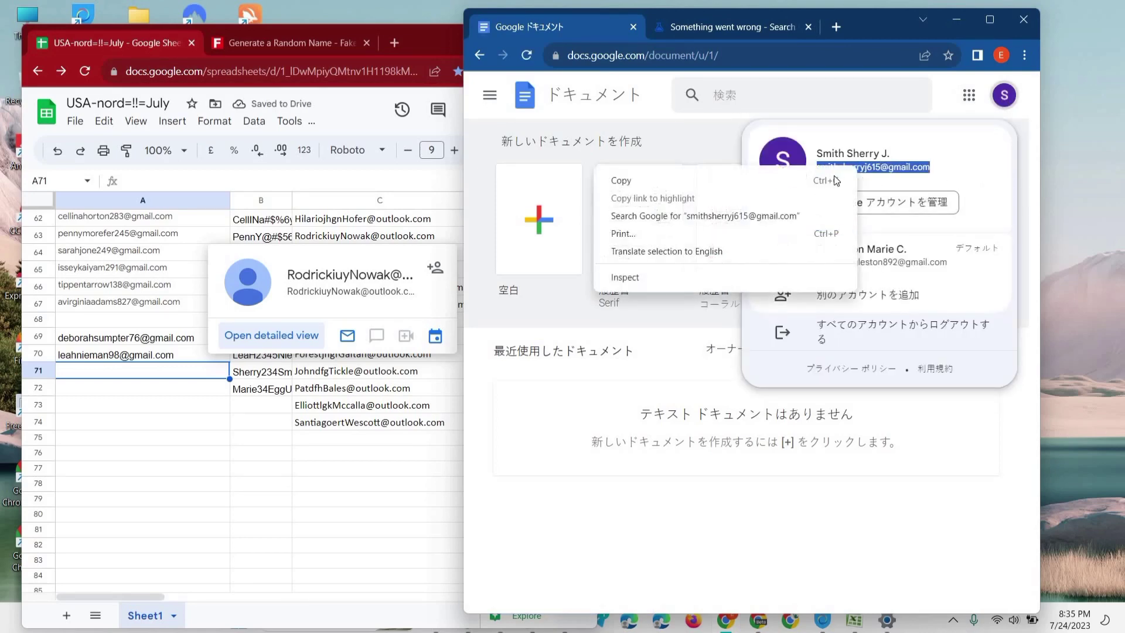
left_click(692, 181)
left_click(91, 369)
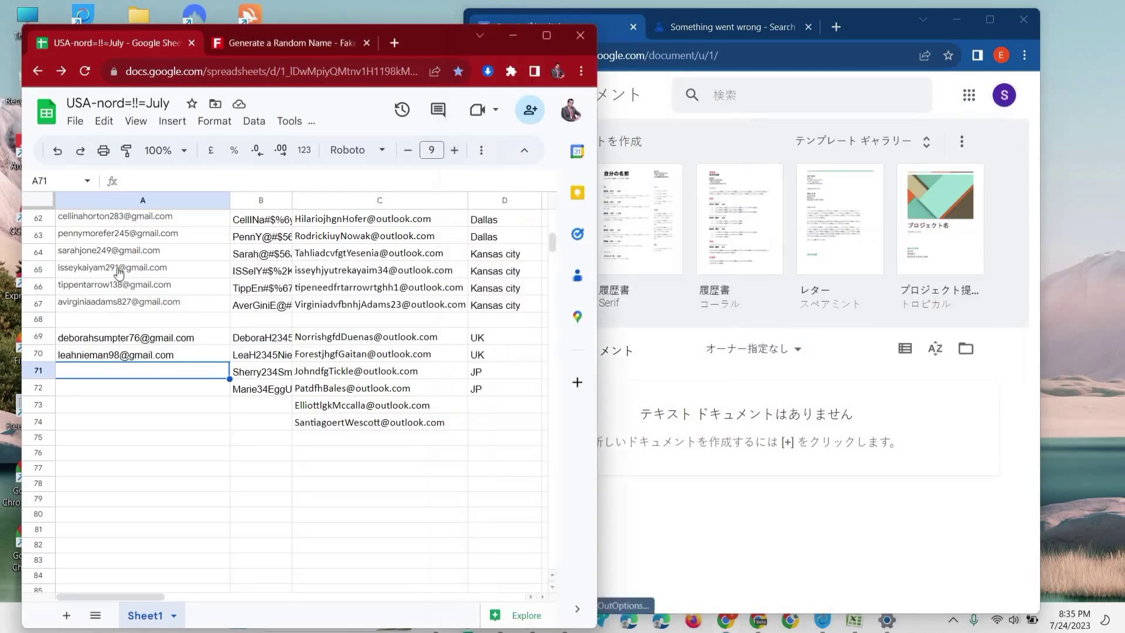
right_click(91, 369)
left_click(133, 210)
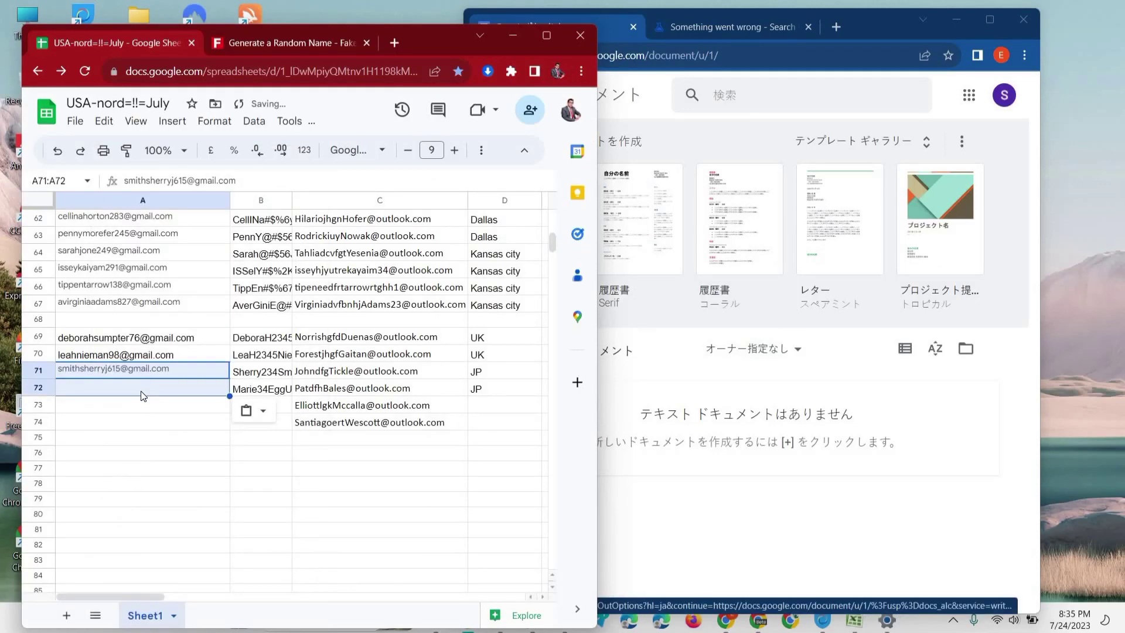
Step: Copy the other account's Gmail address into A72, then hide the spreadsheet window
left_click(141, 391)
left_click(726, 35)
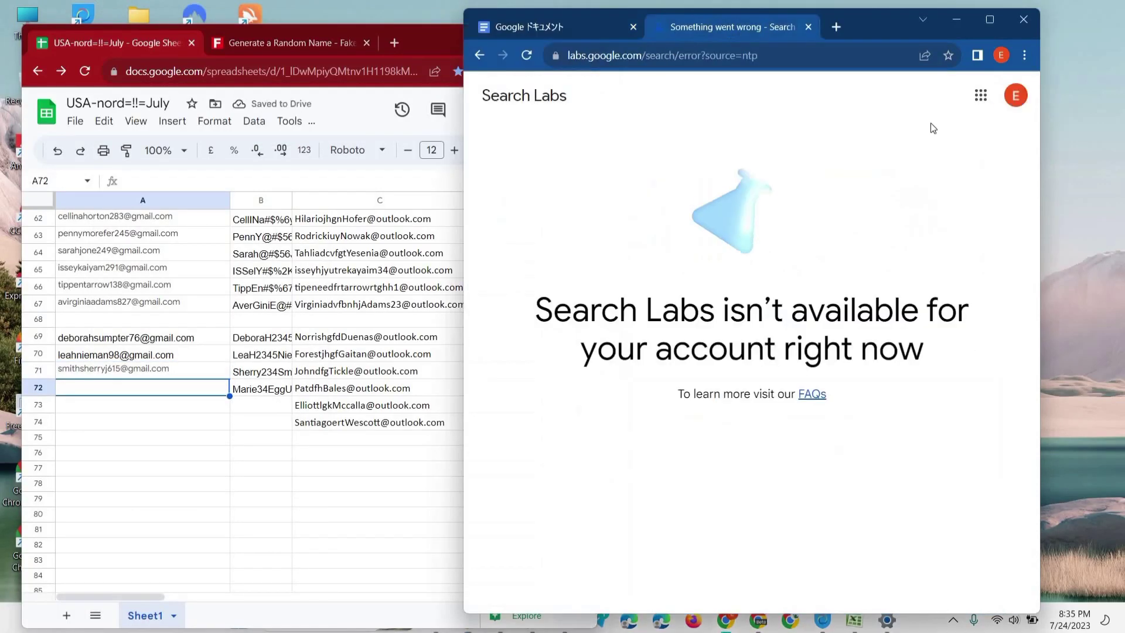
left_click(1015, 95)
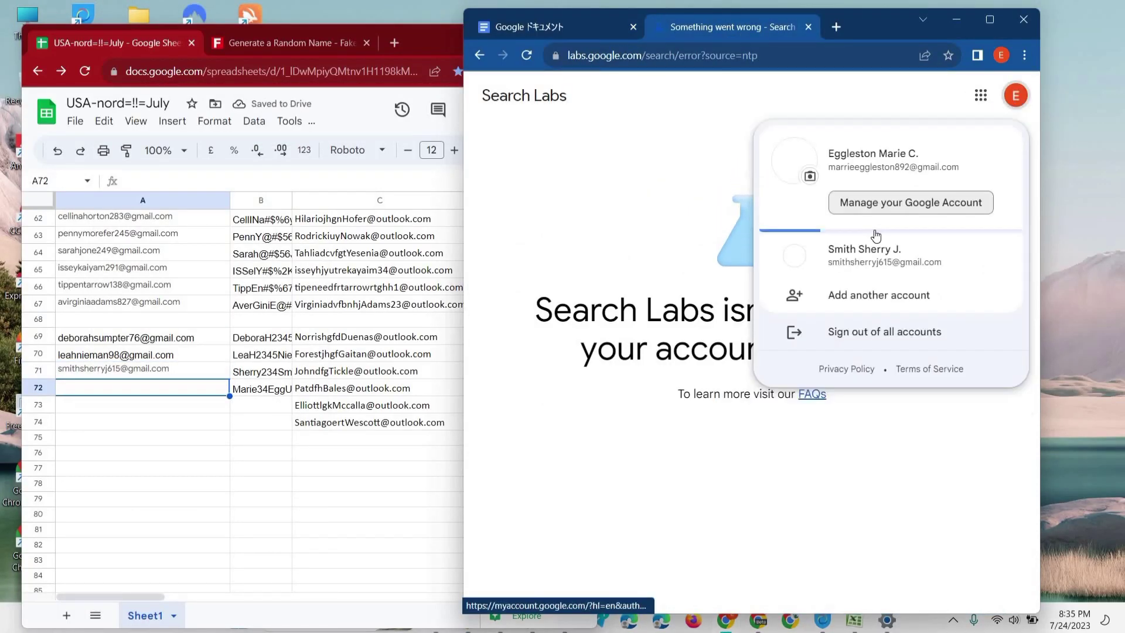
left_click_drag(828, 167, 960, 167)
right_click(869, 187)
left_click(615, 184)
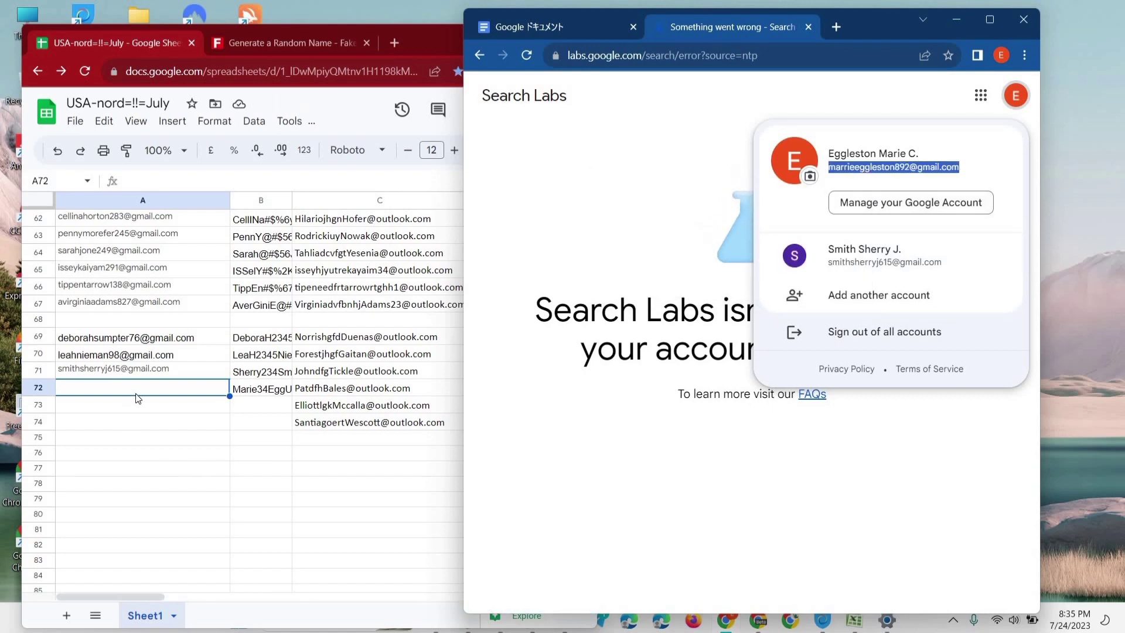
left_click(151, 396)
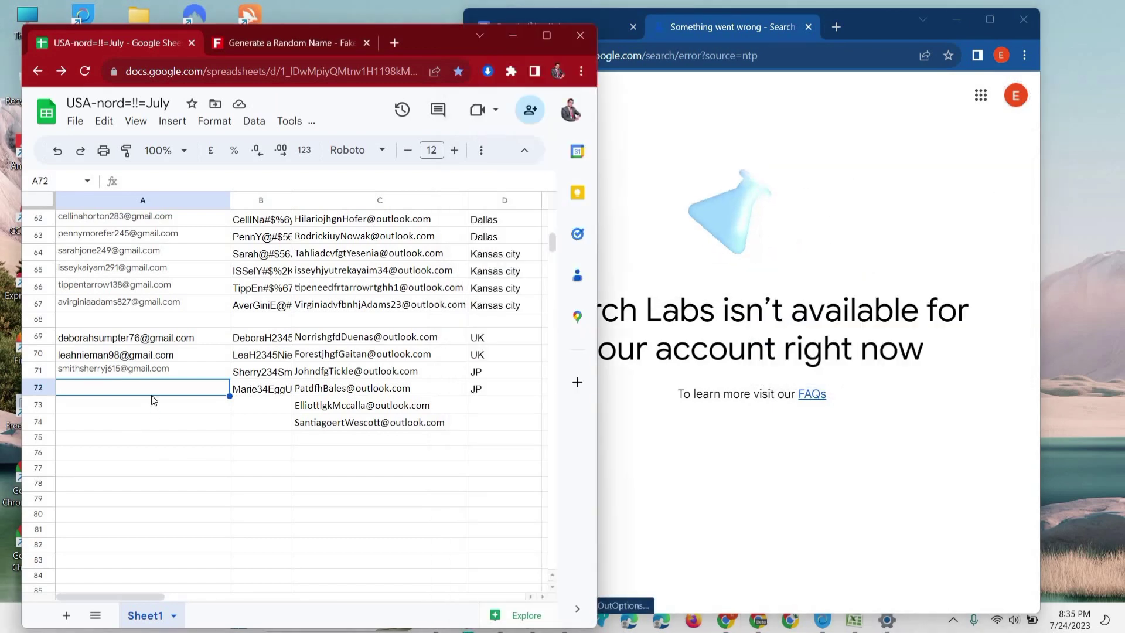
key("ctrl+v")
left_click(259, 403)
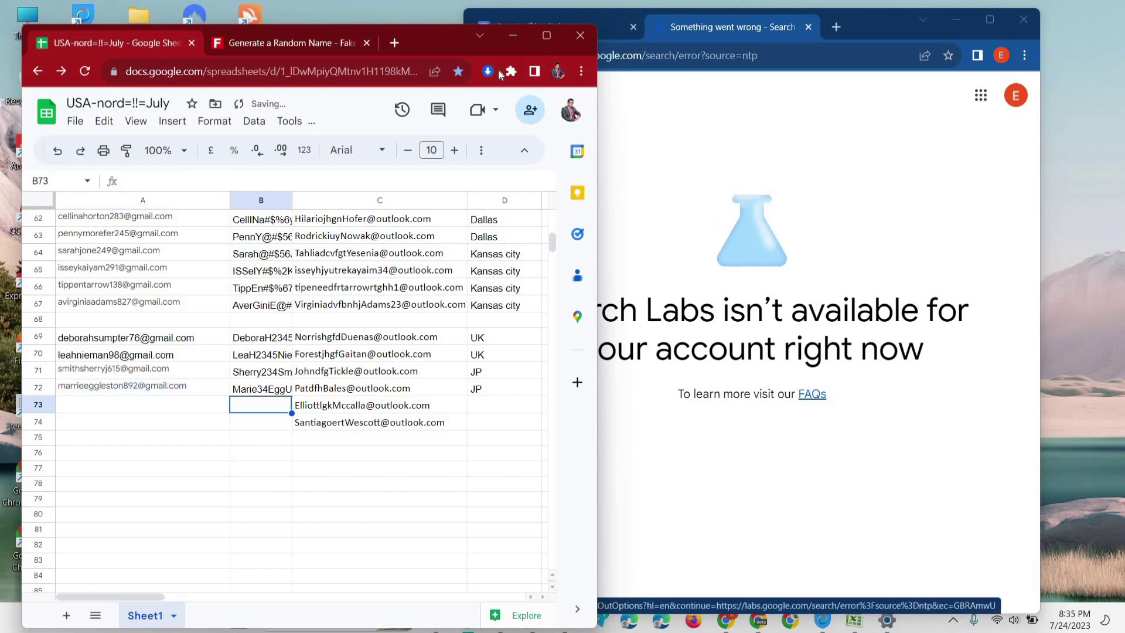
left_click(328, 44)
left_click(513, 35)
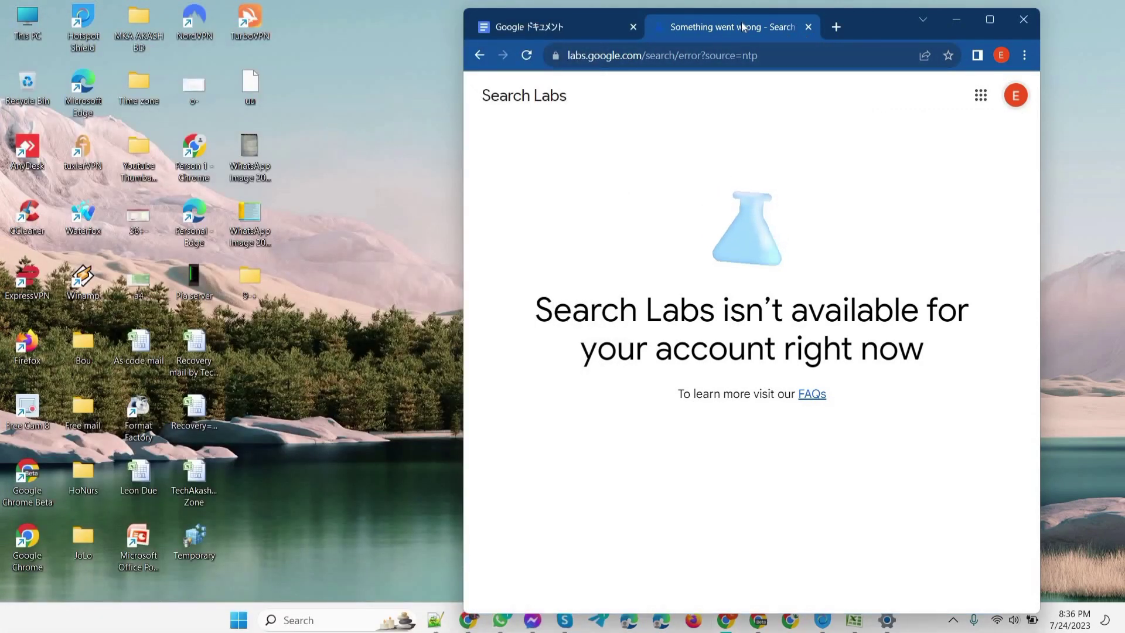
Step: Clear Chrome's browsing data and close the browser
key("ctrl+shift+Delete")
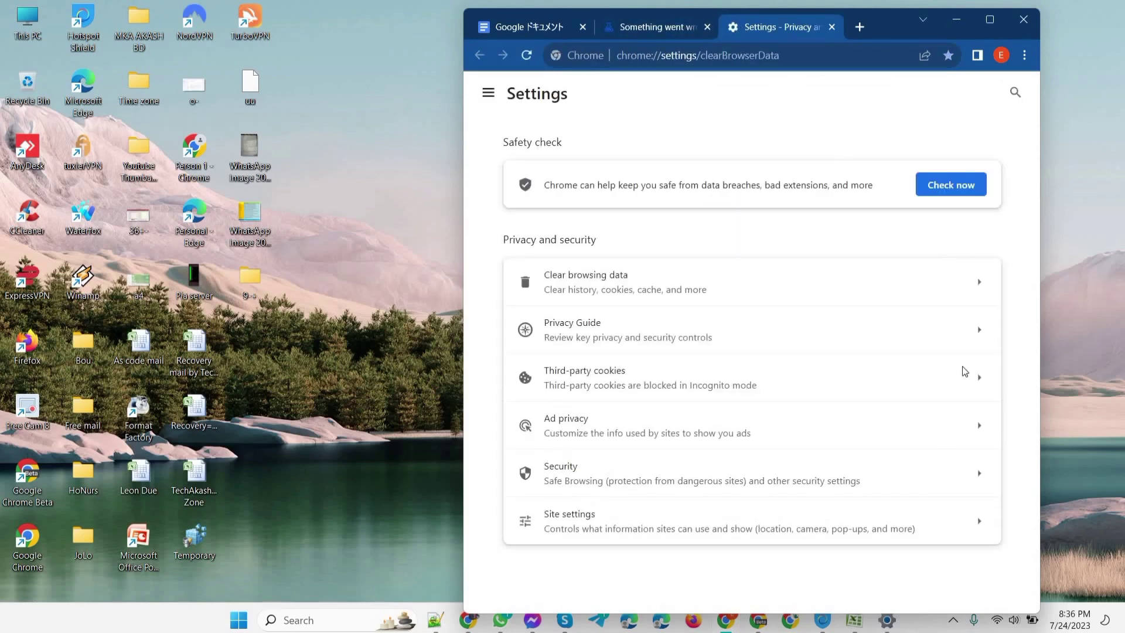
left_click(914, 494)
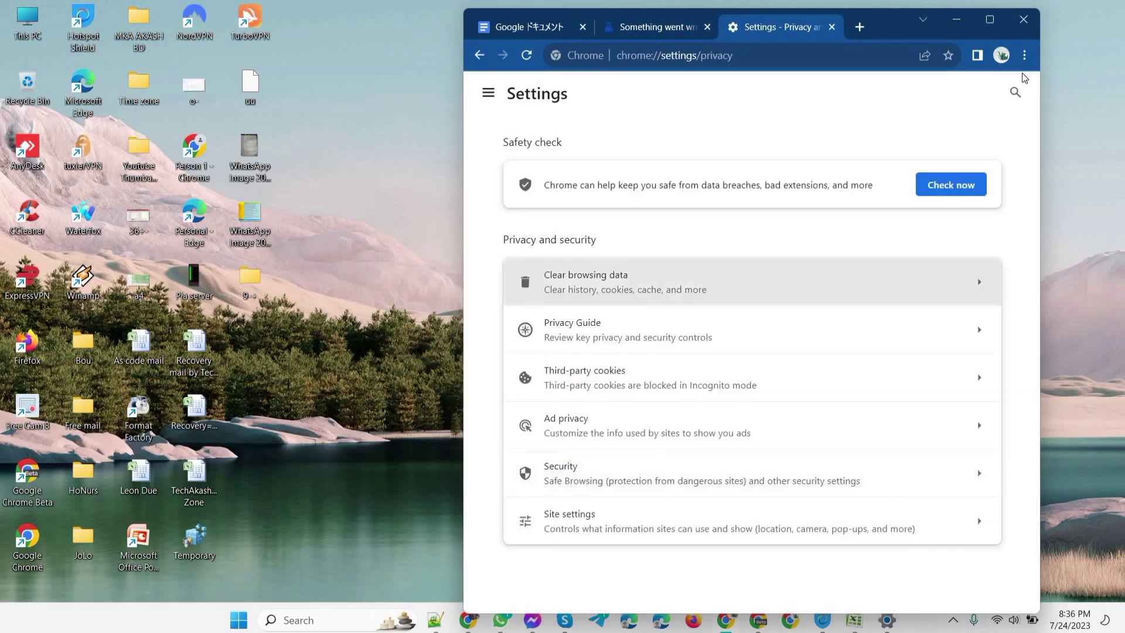
key("alt+F4")
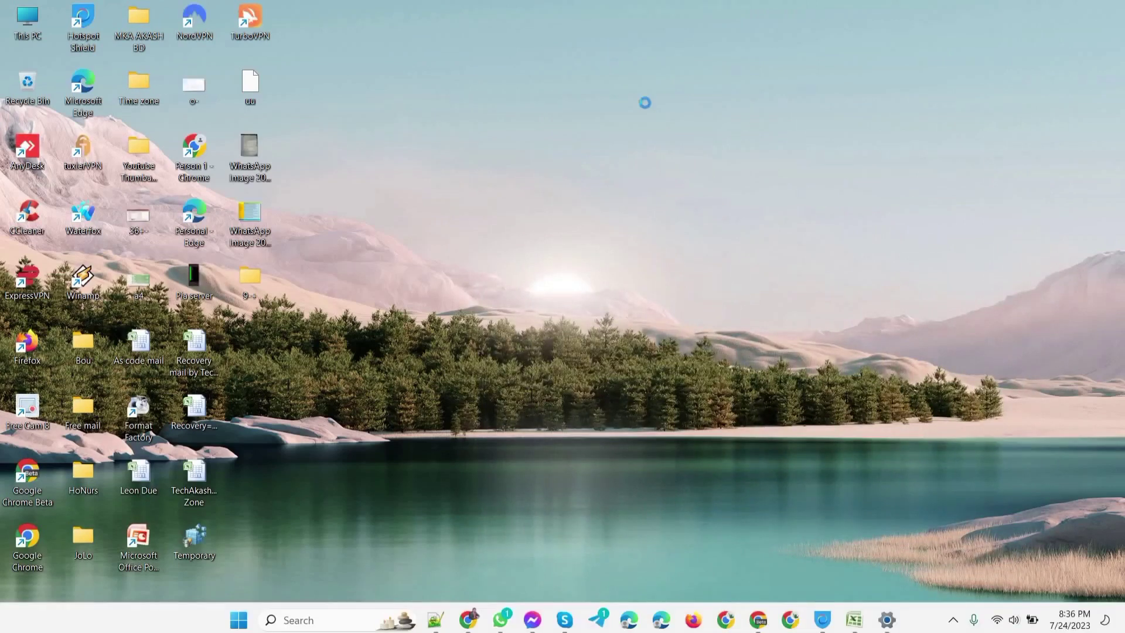
Step: Refresh the desktop twice, then bring up Hotspot Shield and switch off its VPN connection
right_click(648, 114)
left_click(648, 114)
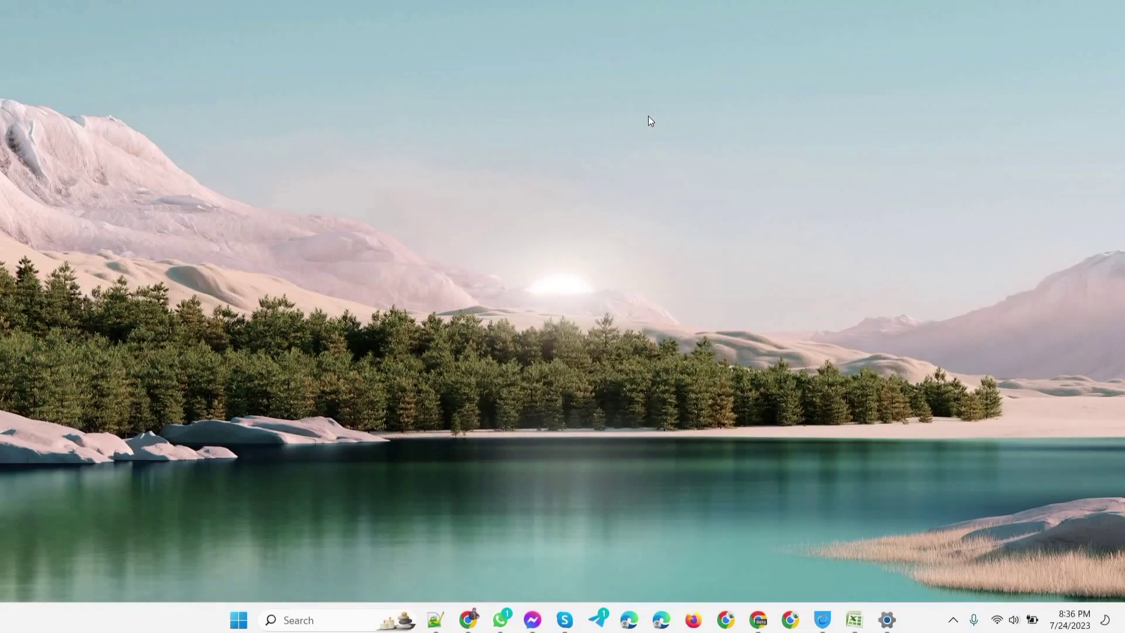
right_click(650, 116)
left_click(691, 181)
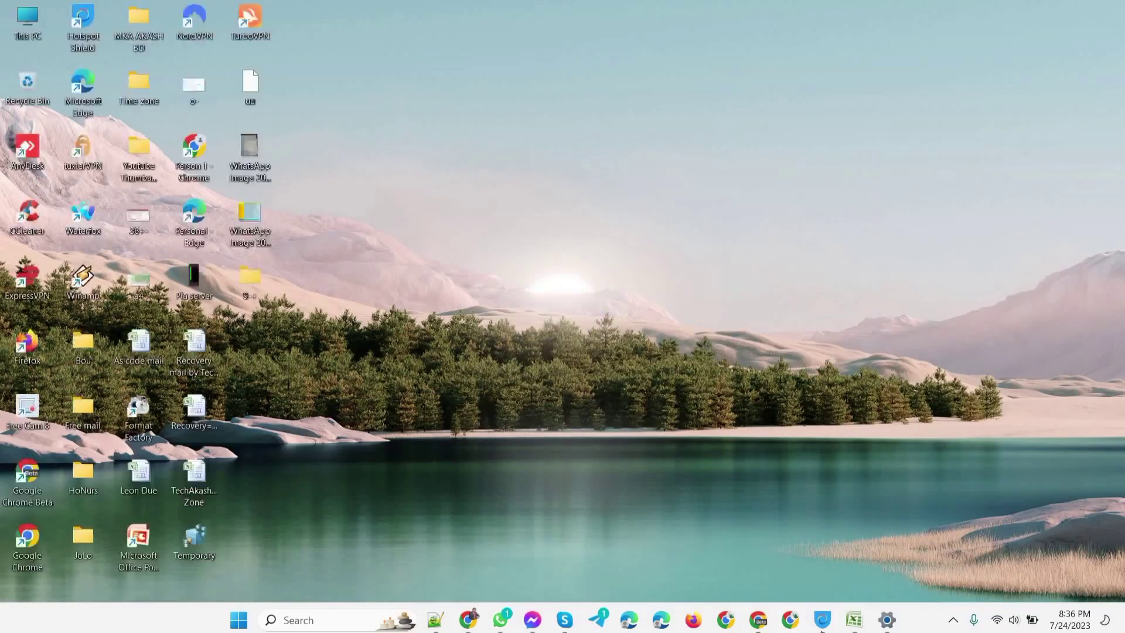
left_click(822, 619)
left_click(594, 519)
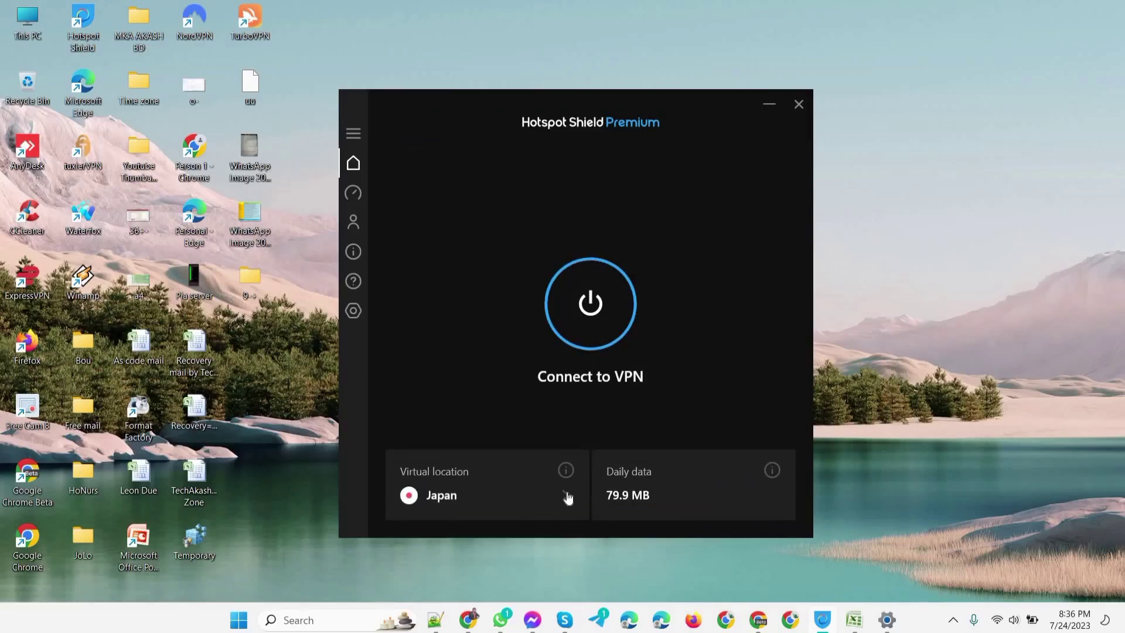
Step: Scroll the Virtual location list (Japan checked), then minimize Hotspot Shield
left_click(566, 498)
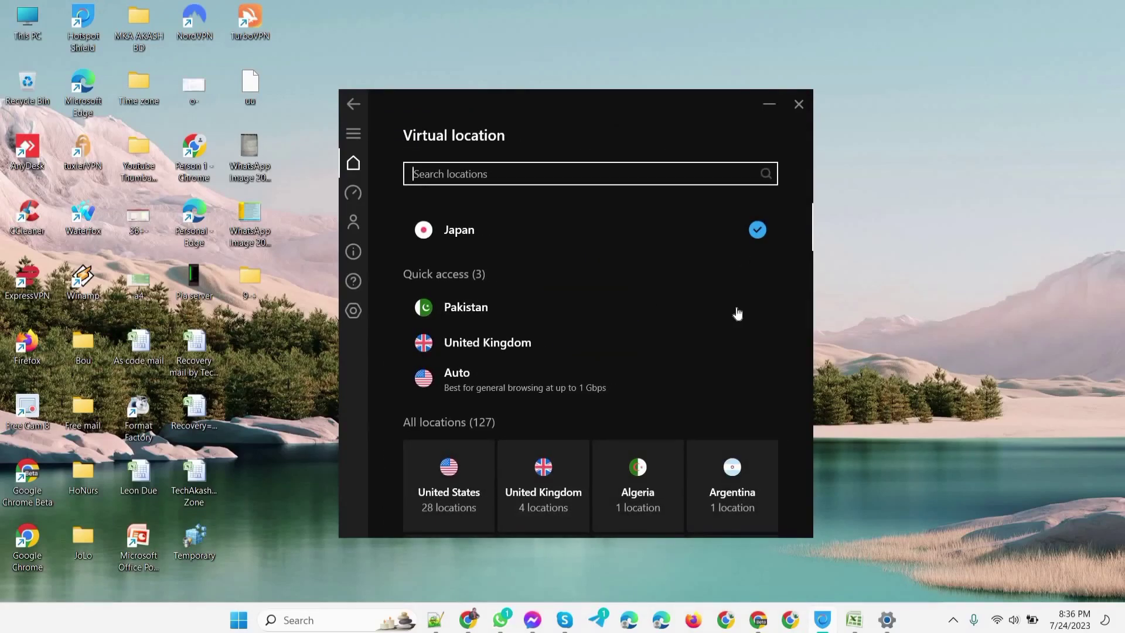
scroll(671, 405, "down", 2)
left_click(769, 104)
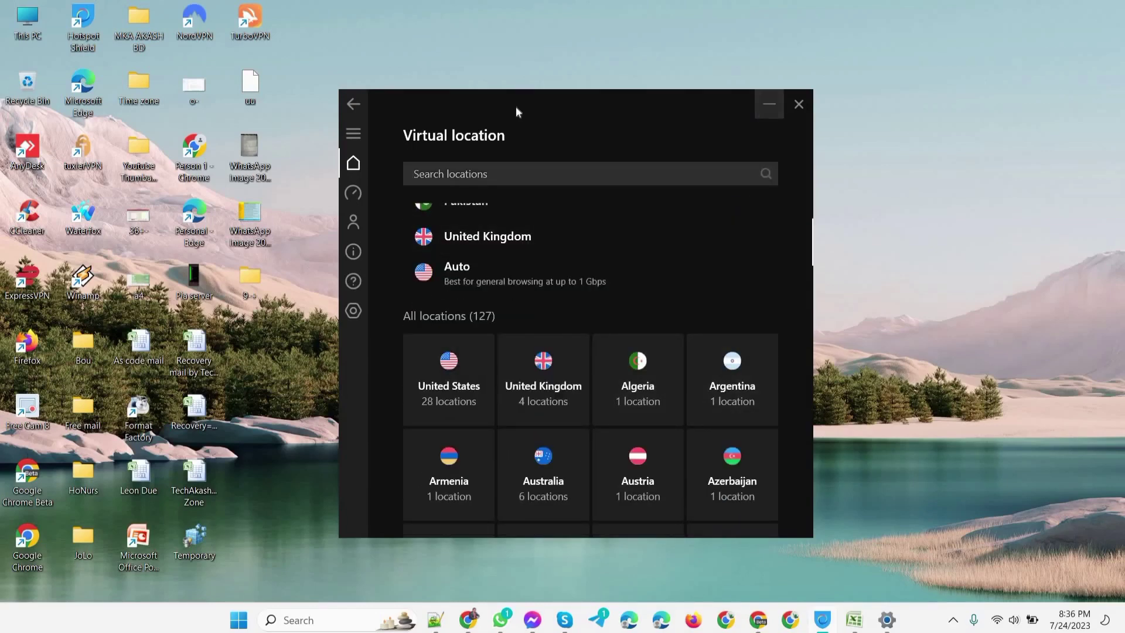
Step: Open the properties of Local Disk (C:) from This PC
double_click(29, 20)
left_click(604, 258)
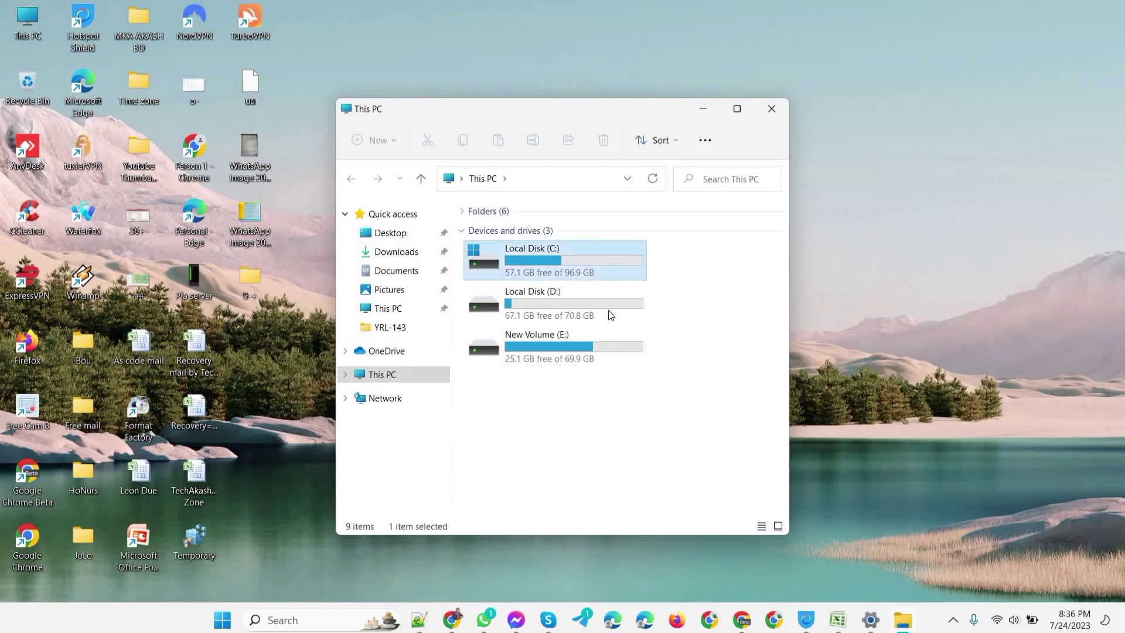
right_click(598, 260)
left_click(615, 430)
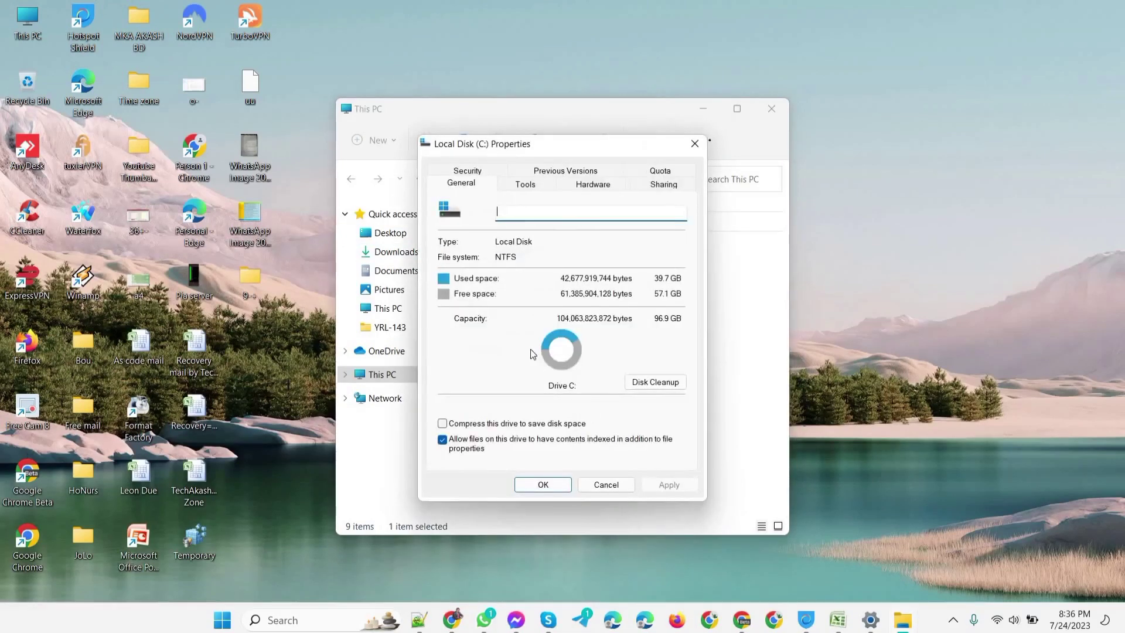
Step: Run Disk Cleanup on C: including DirectX Shader Cache, deleting about 34.4 MB
left_click(651, 384)
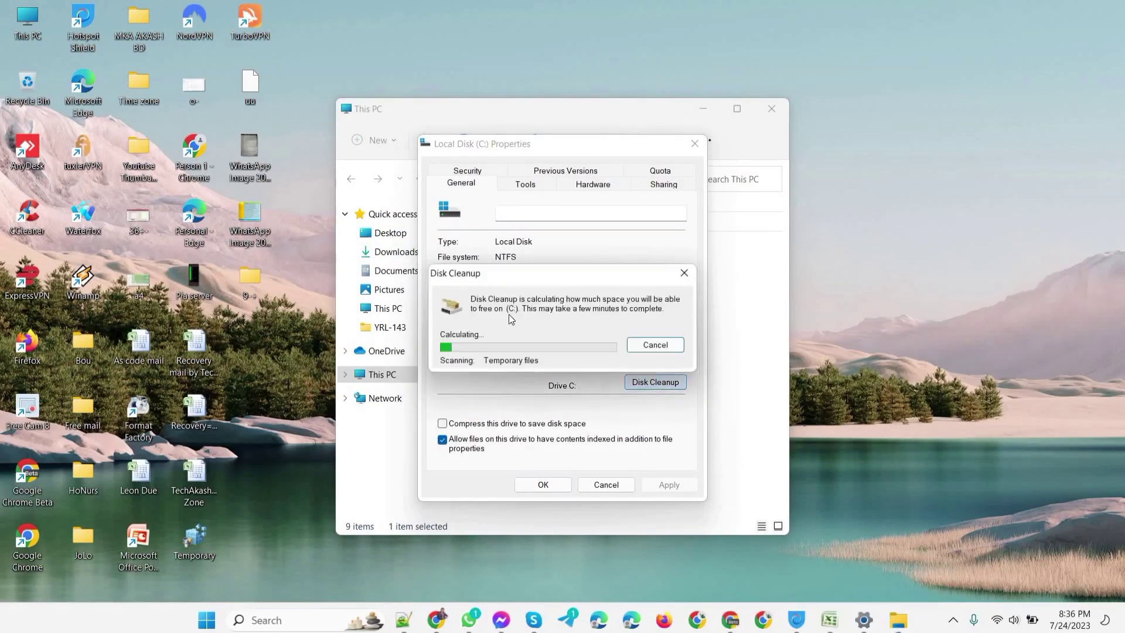
left_click(445, 281)
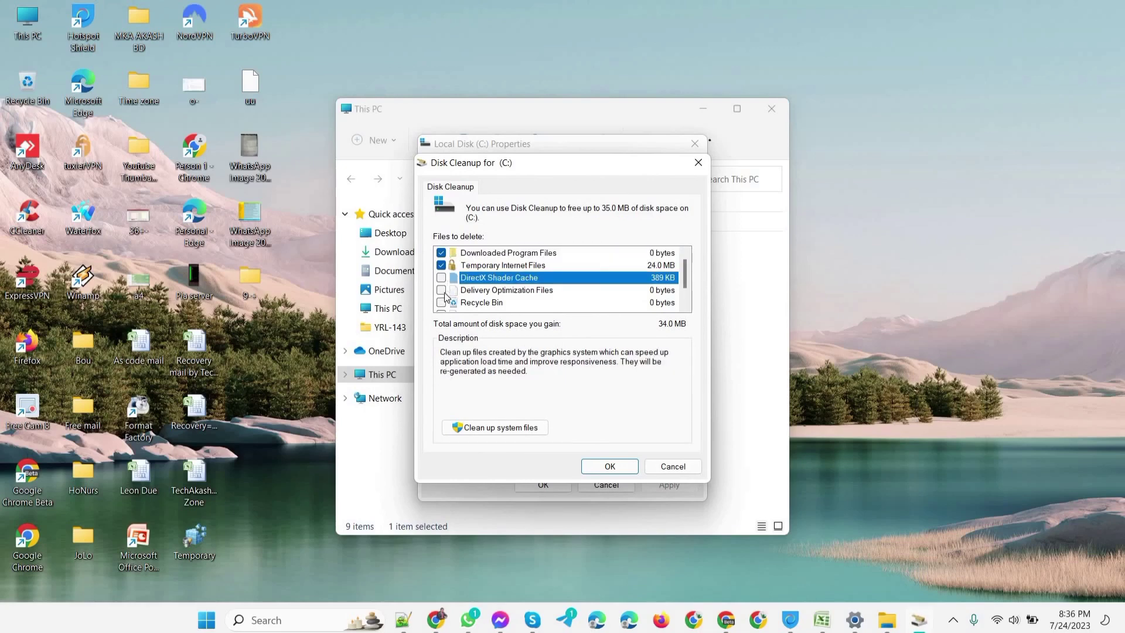
scroll(446, 302, "down", 1)
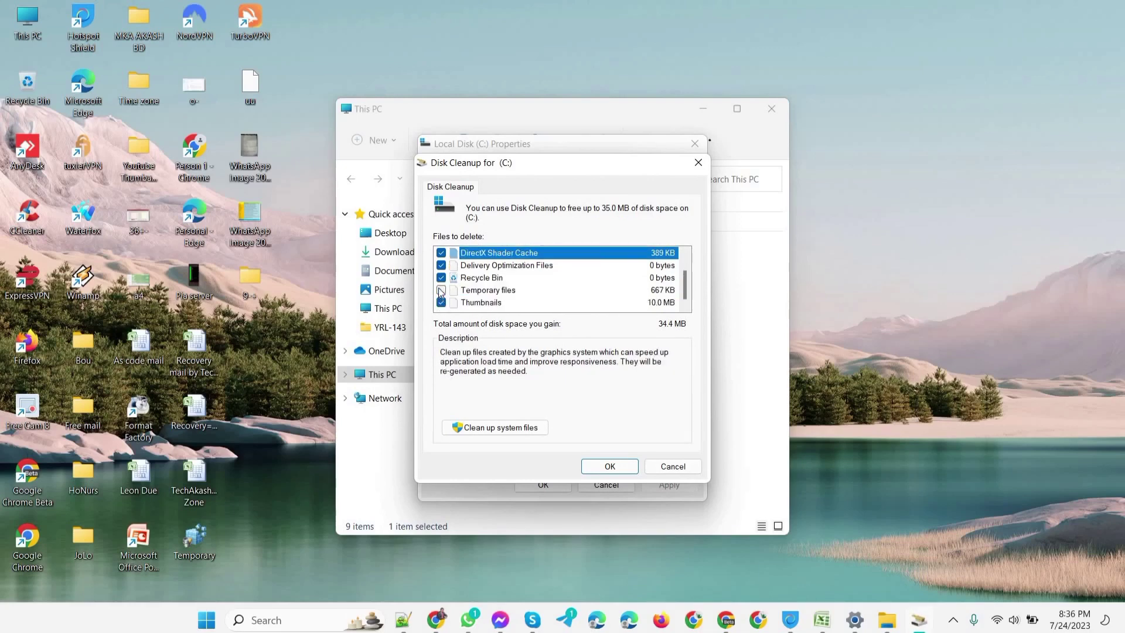
left_click(608, 467)
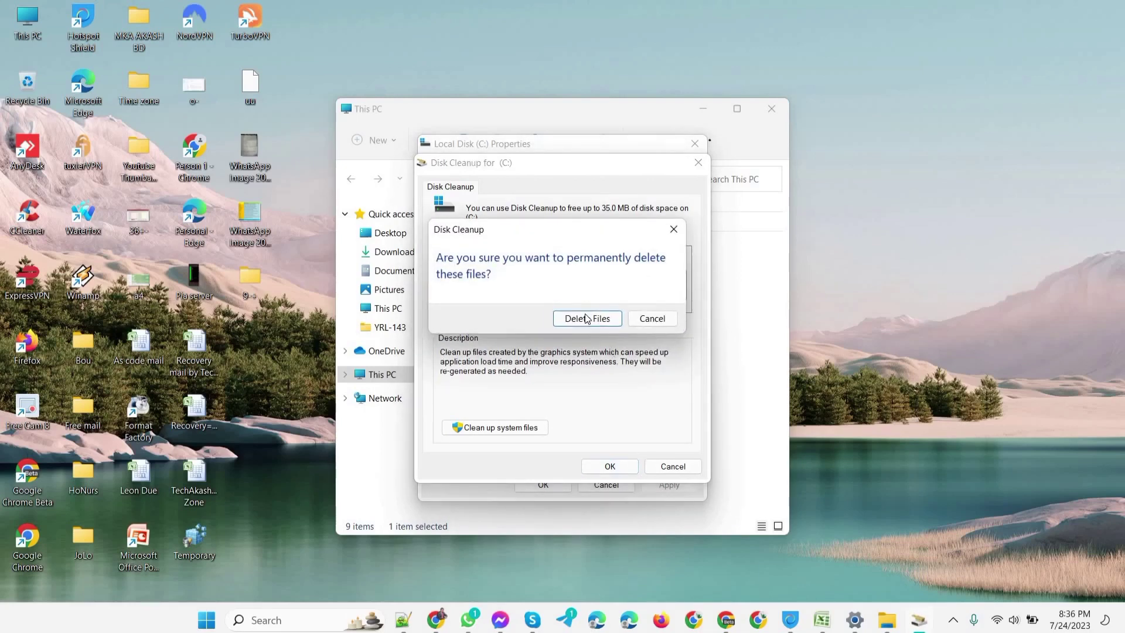
left_click(585, 317)
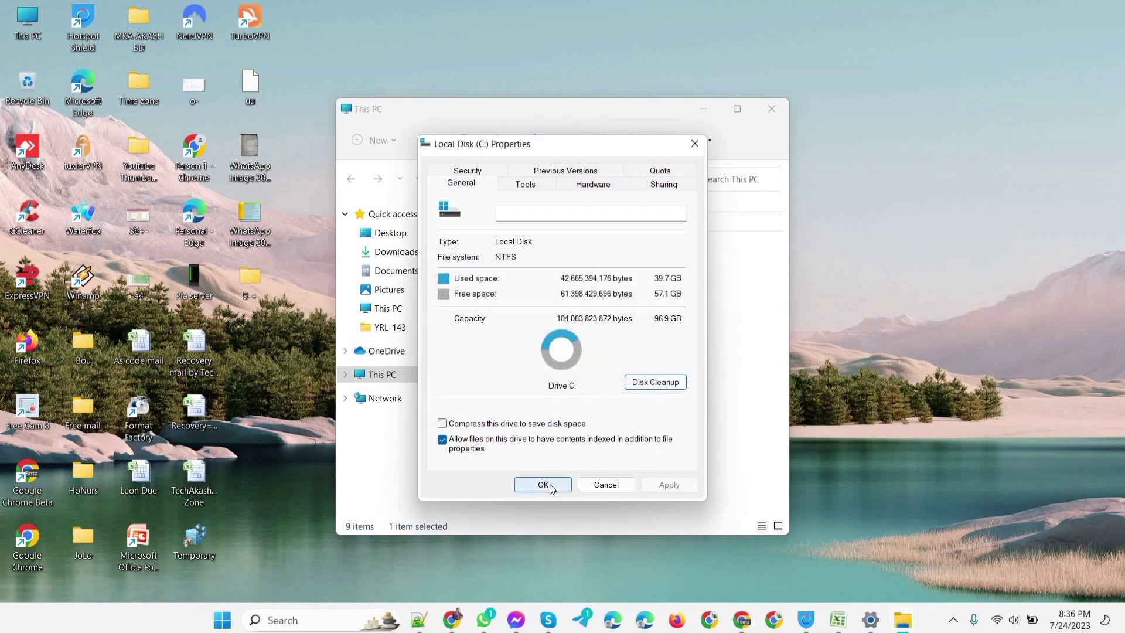
left_click(534, 185)
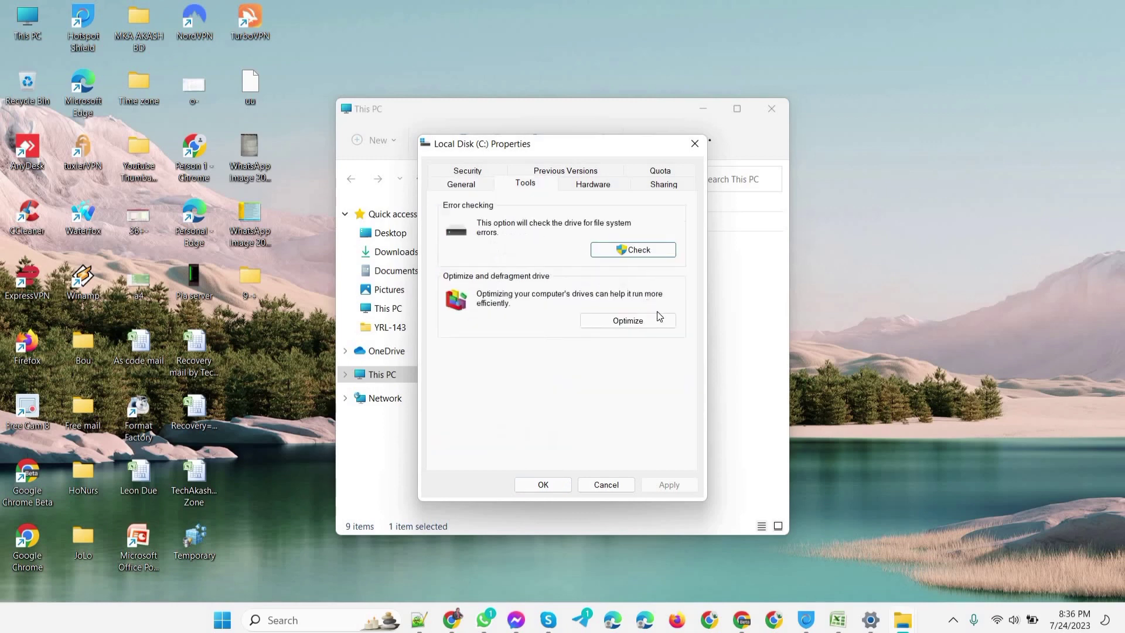
Step: Optimize drives C, D and New Volume (E:) in Optimize Drives
left_click(655, 320)
left_click(743, 351)
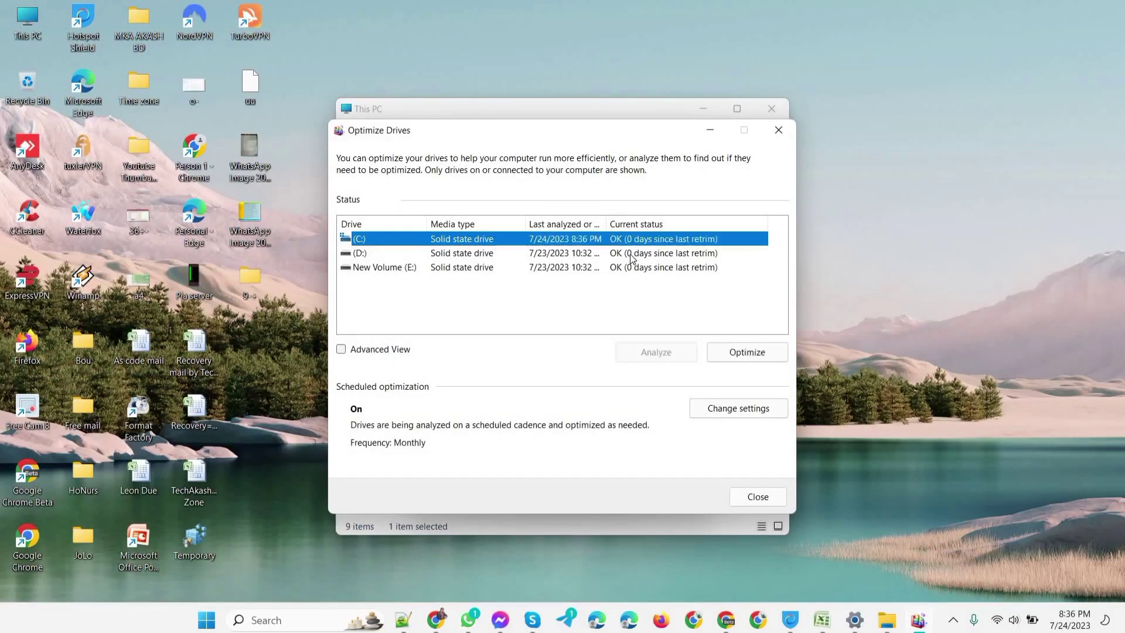
left_click(633, 258)
left_click(732, 351)
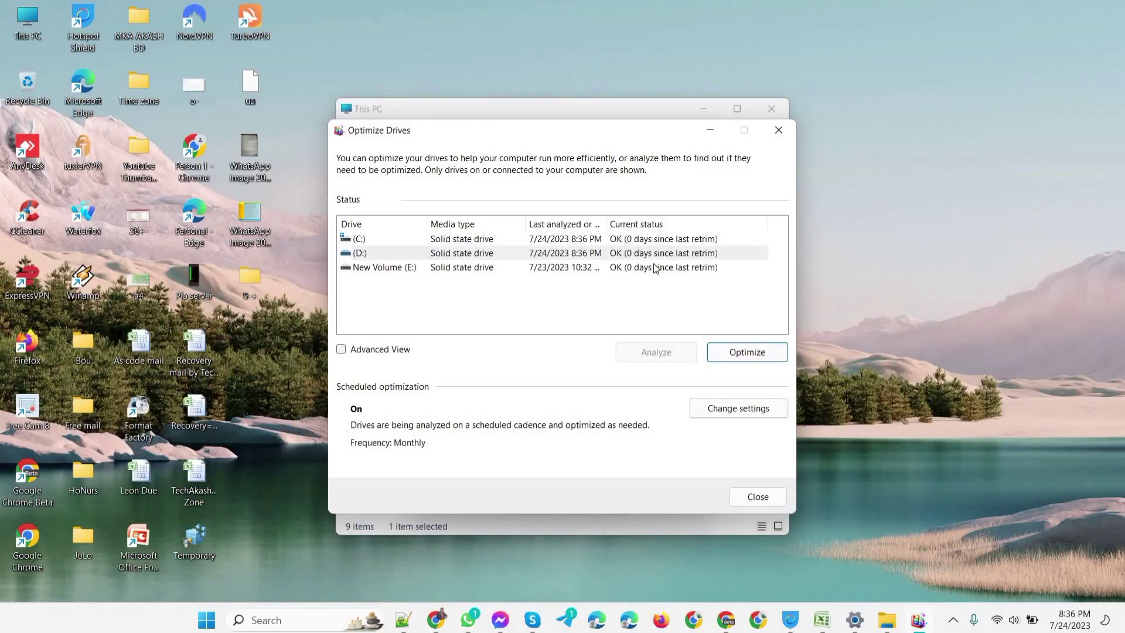
left_click(632, 267)
left_click(725, 352)
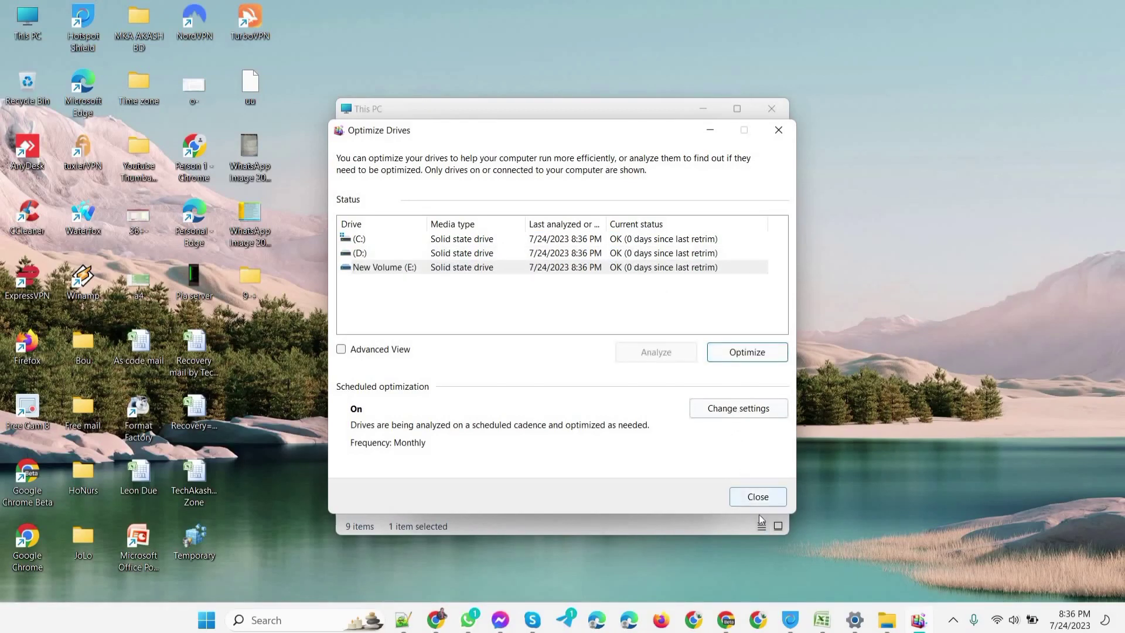
left_click(756, 496)
Step: Close the C: properties and This PC windows, then refresh the desktop twice
left_click(543, 484)
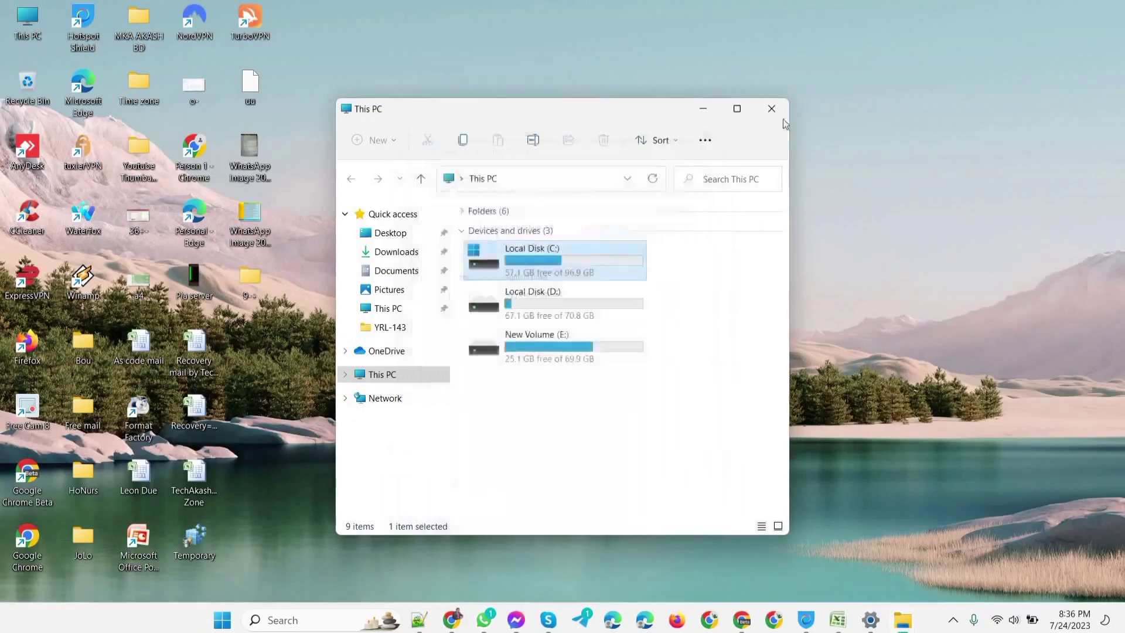
left_click(771, 108)
right_click(642, 112)
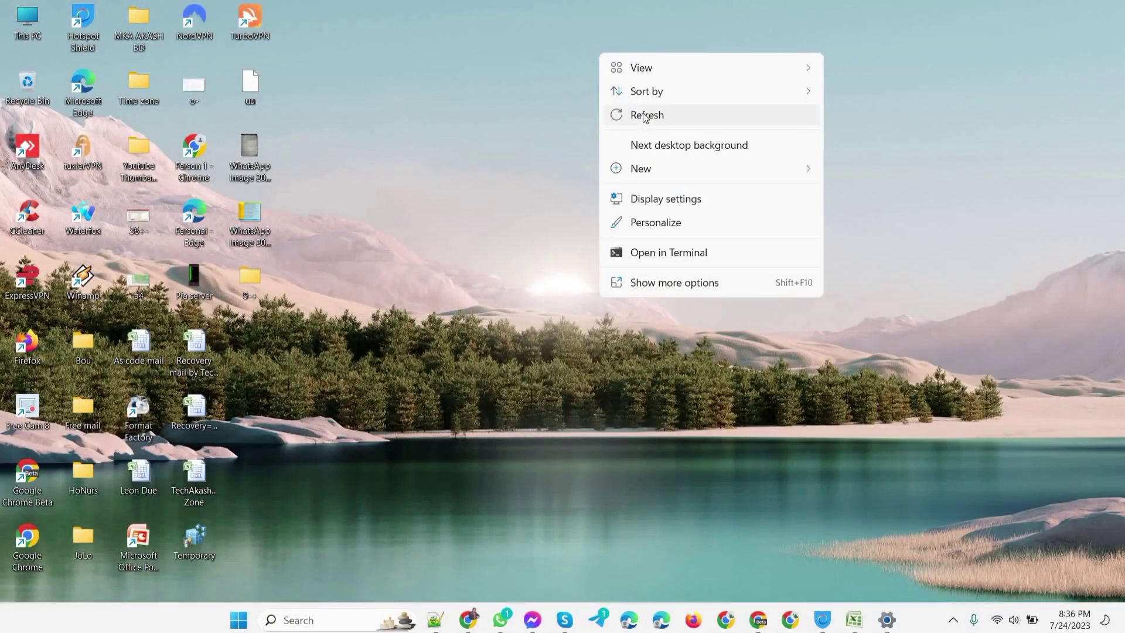
left_click(644, 113)
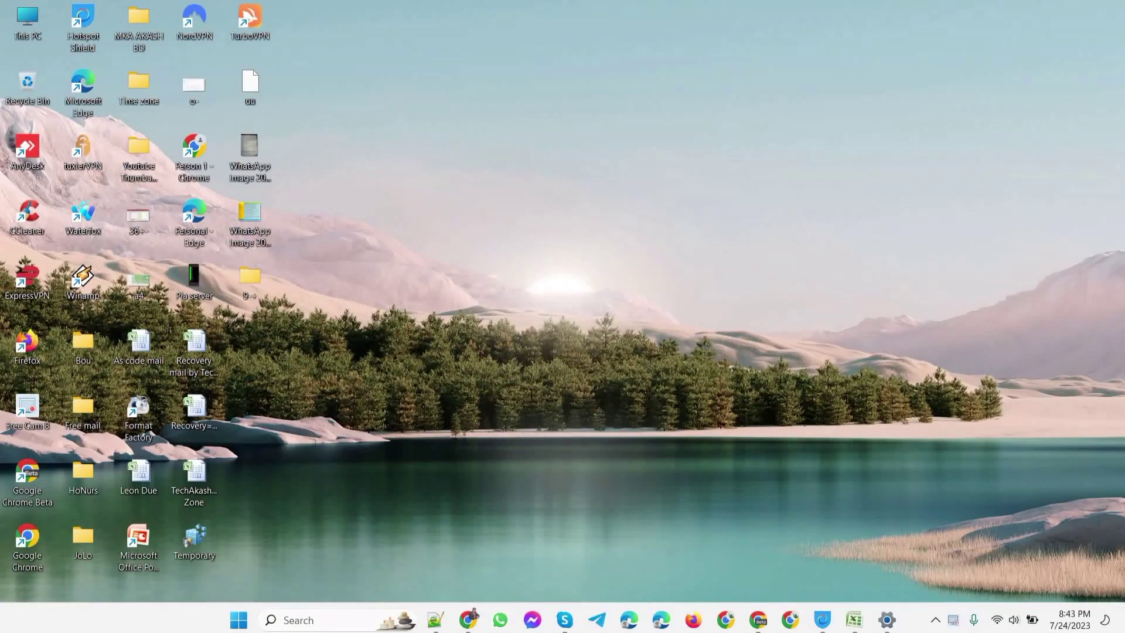
right_click(644, 142)
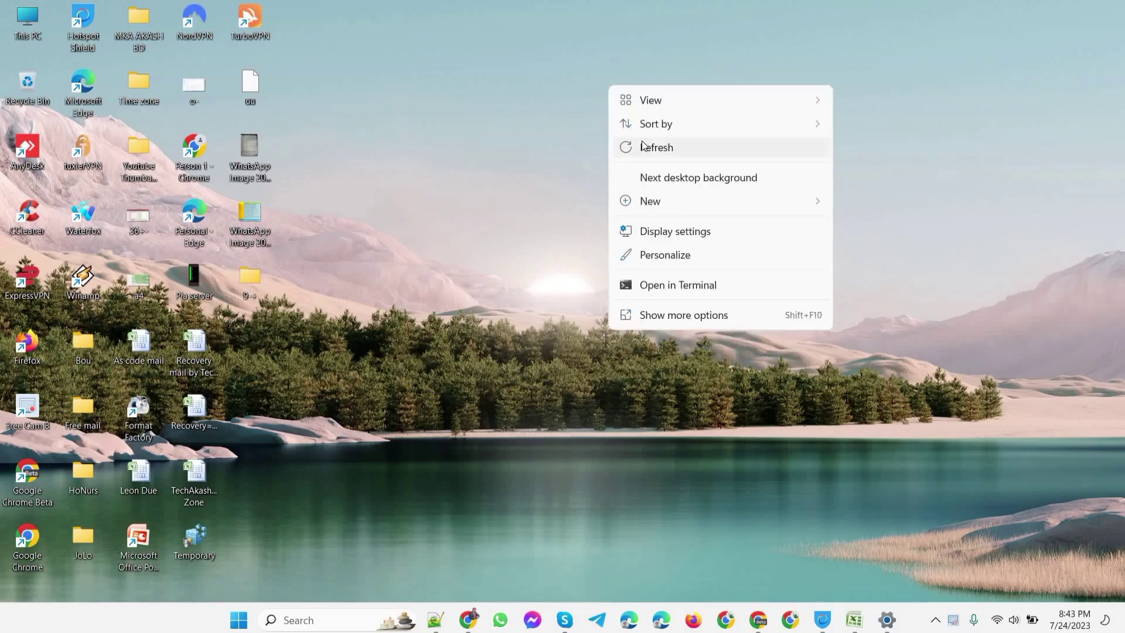
left_click(644, 147)
Step: Restore Hotspot Shield, find France in All locations and connect to Paris
left_click(822, 620)
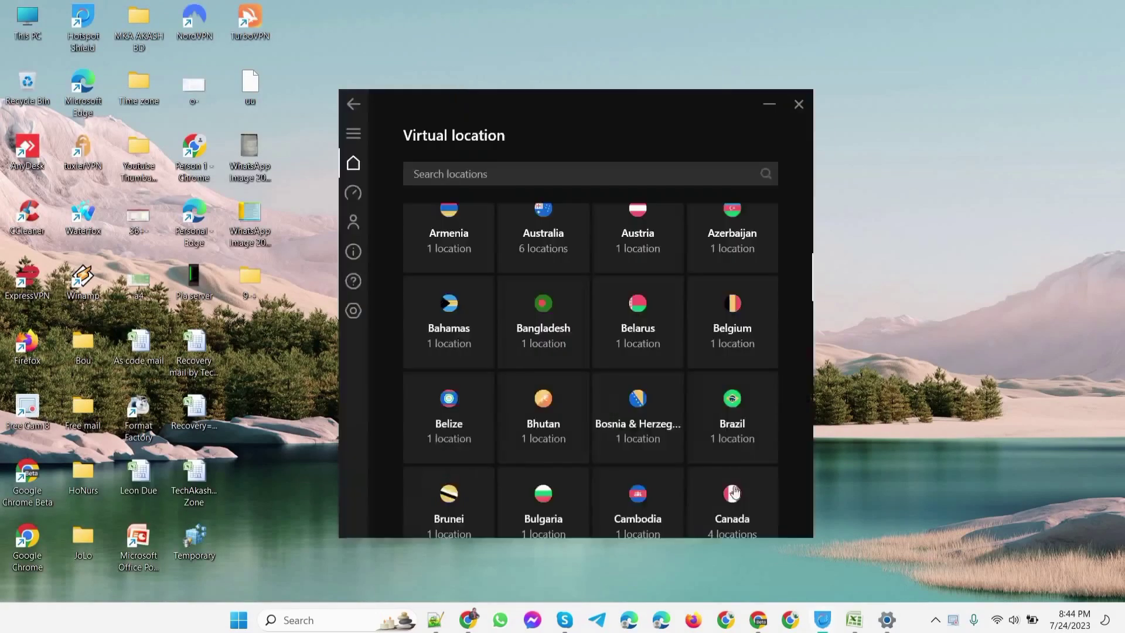
scroll(692, 439, "up", 4)
scroll(691, 439, "down", 5)
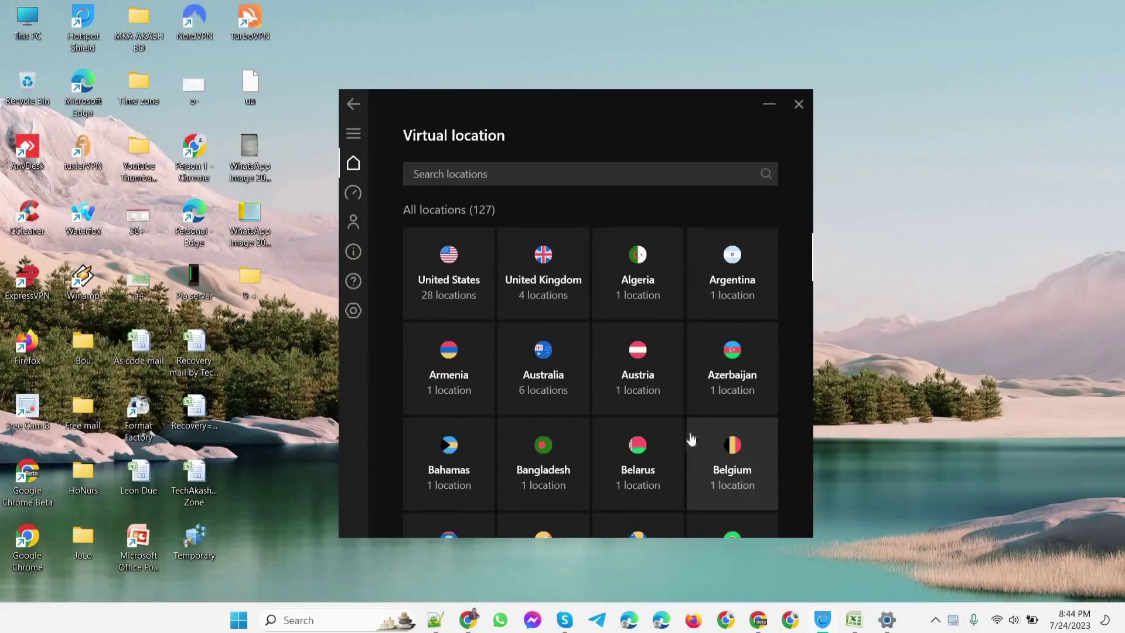
scroll(692, 439, "down", 5)
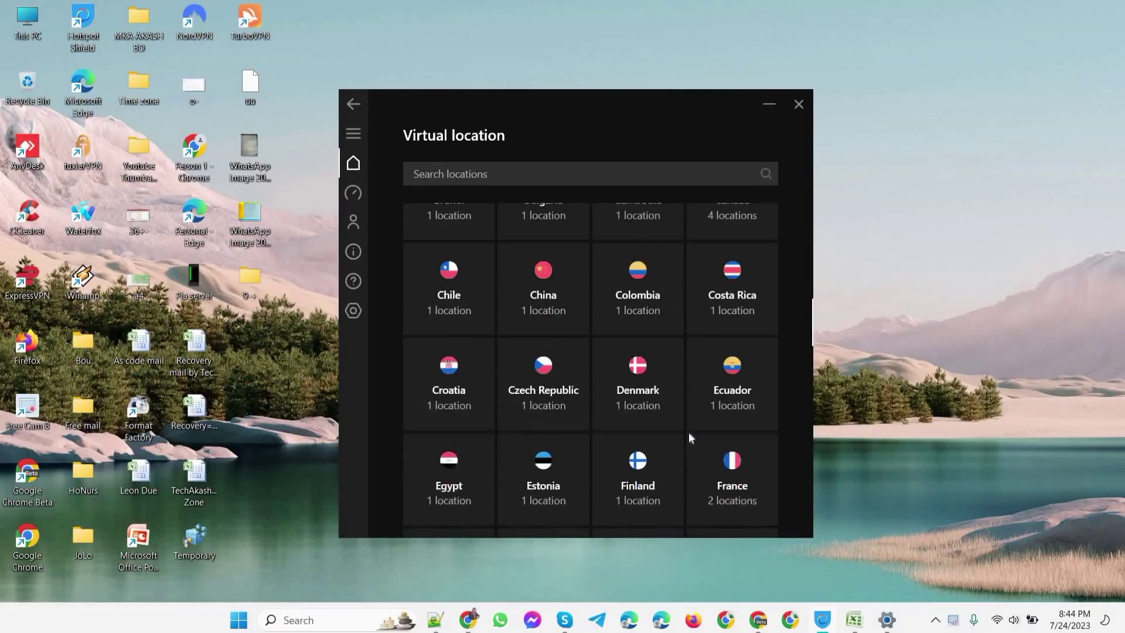
left_click(732, 479)
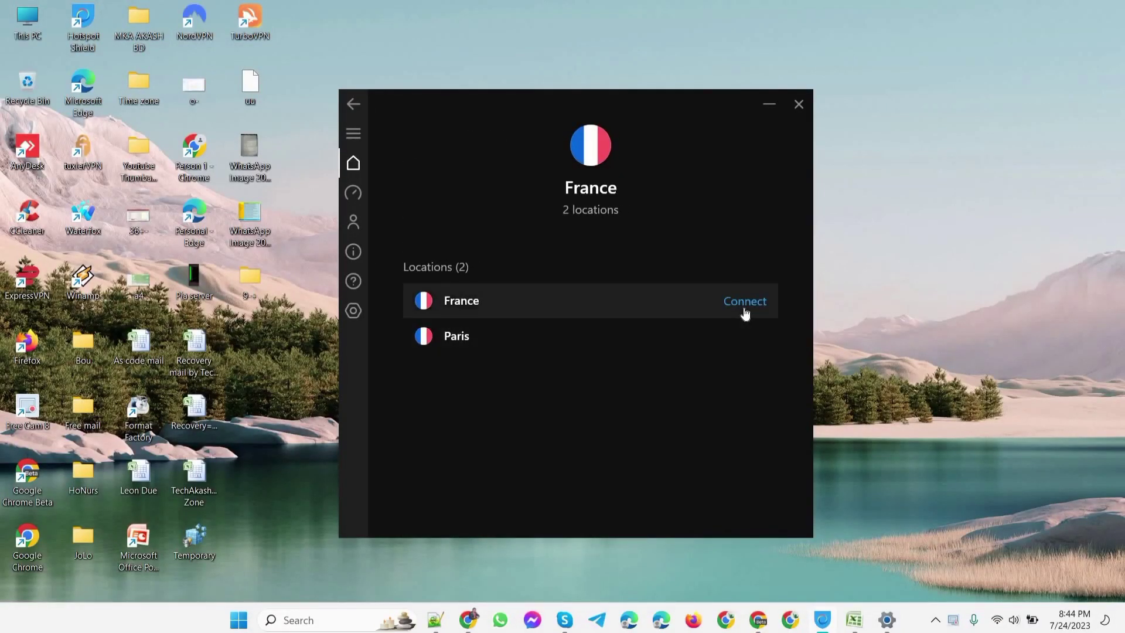
left_click(743, 343)
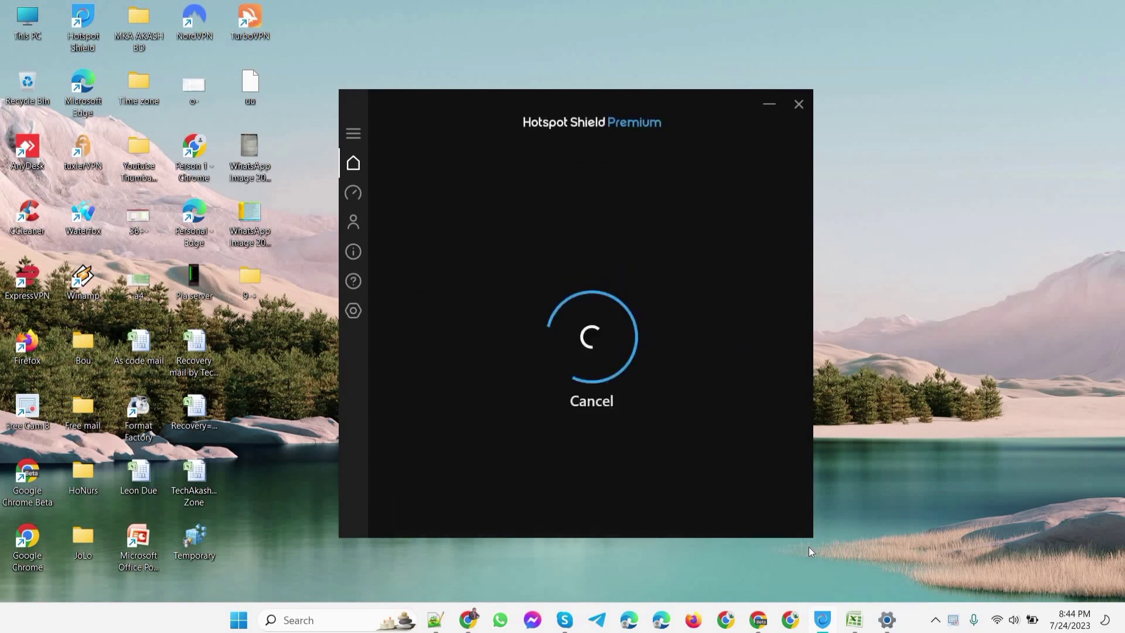
Step: In Date & time settings, pick (UTC+02:00) Harare, Pretoria from the time zone list
left_click(886, 620)
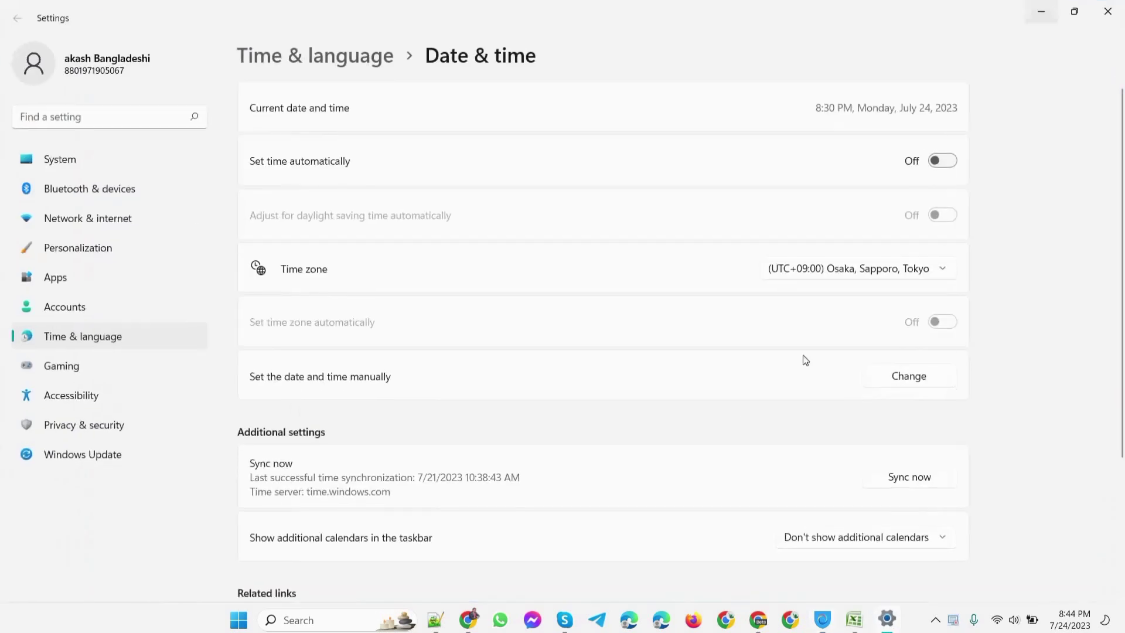
left_click(902, 270)
scroll(881, 328, "up", 10)
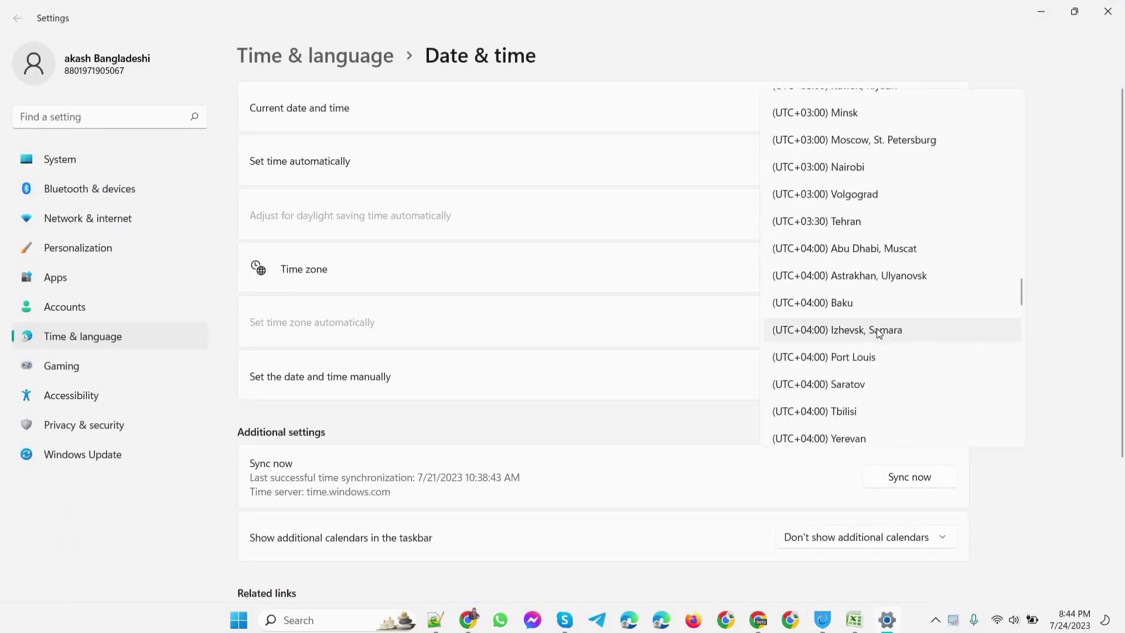
scroll(873, 320, "up", 2)
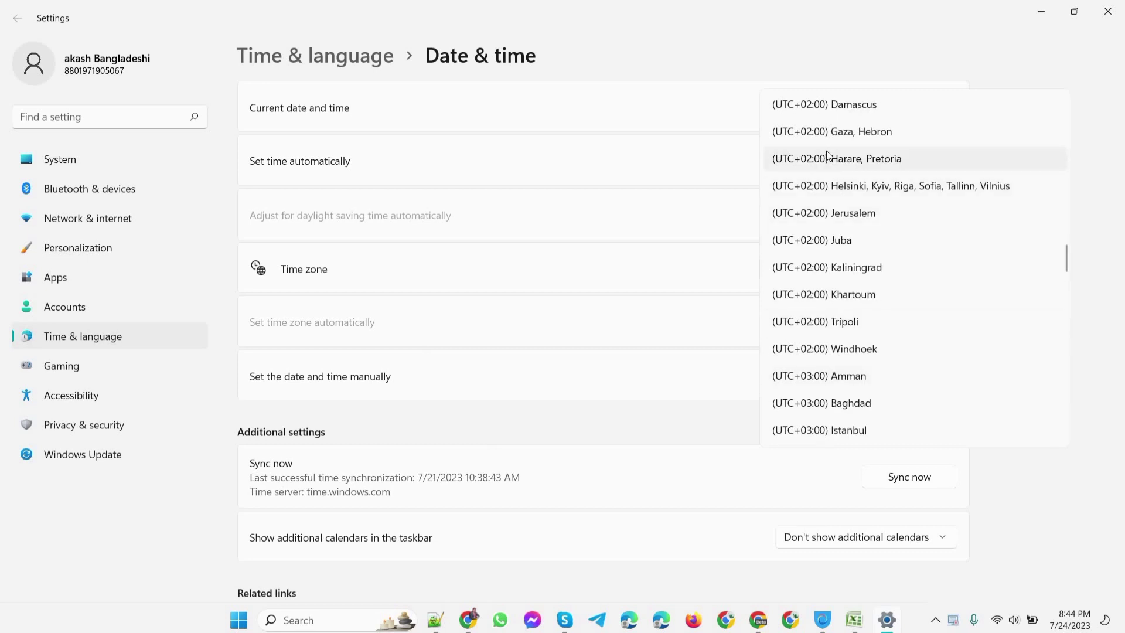
scroll(856, 149, "up", 1)
scroll(867, 166, "up", 1)
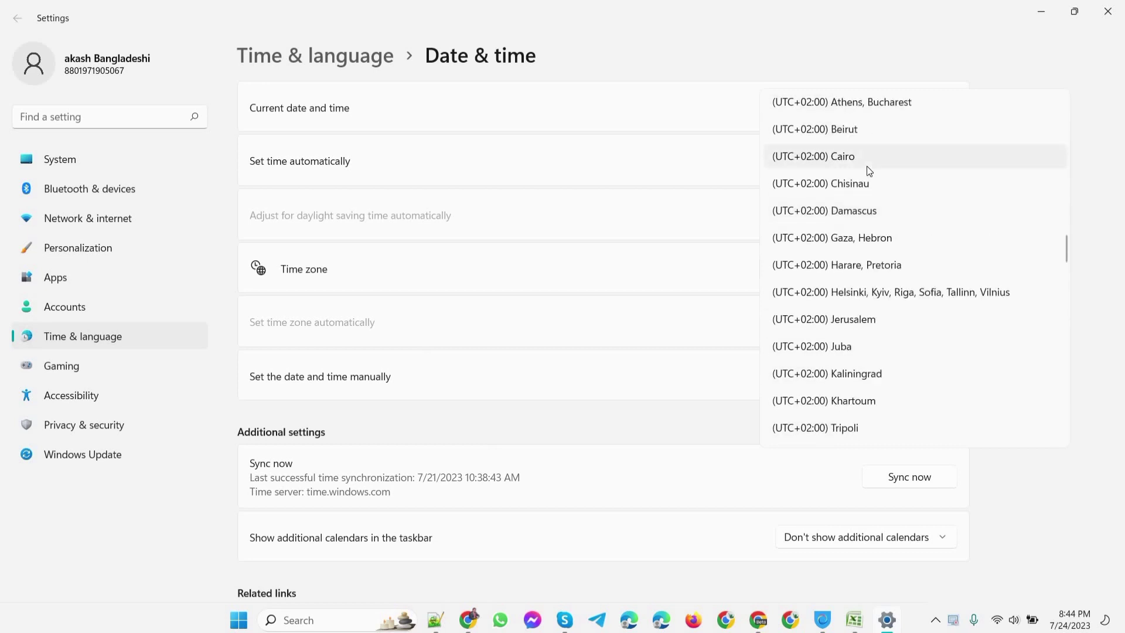
scroll(864, 178, "up", 2)
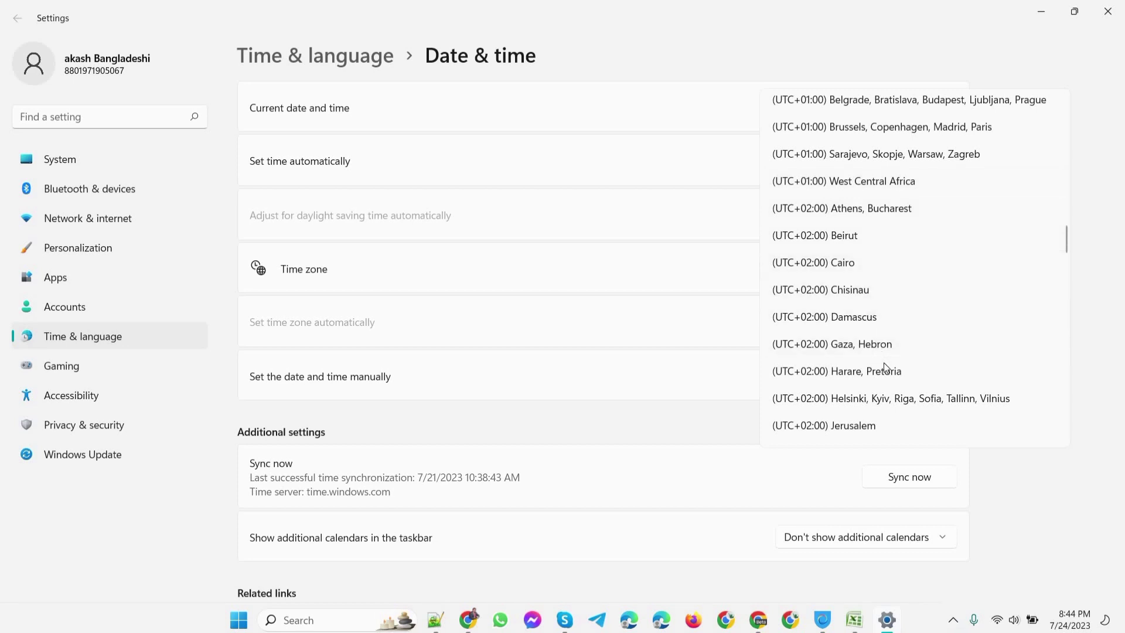
scroll(884, 371, "down", 1)
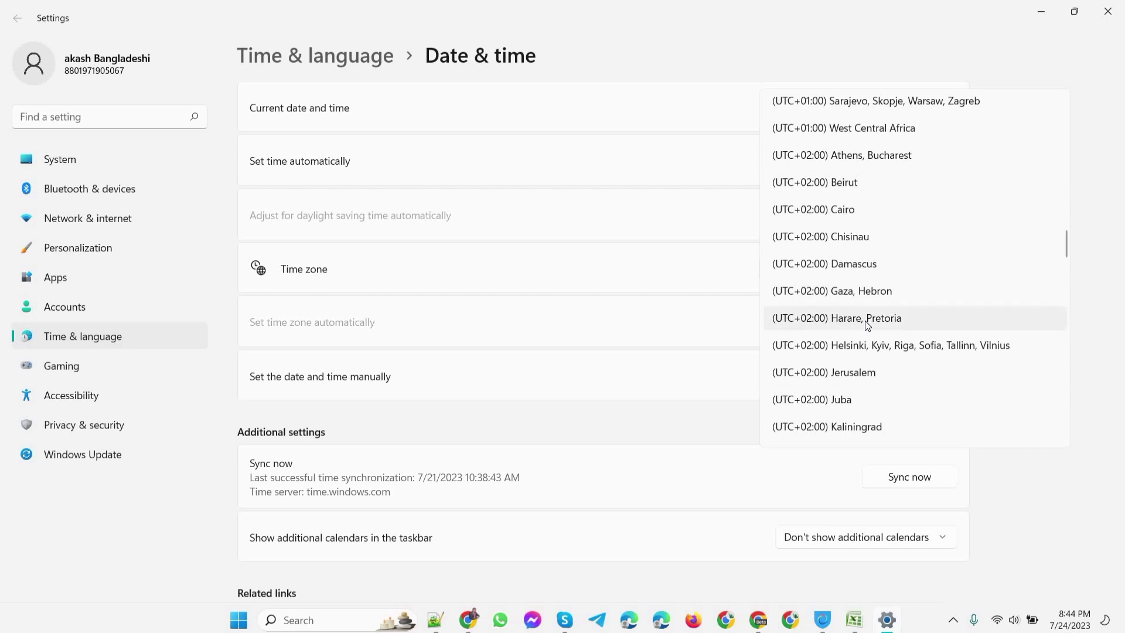
scroll(865, 322, "down", 1)
scroll(868, 325, "down", 3)
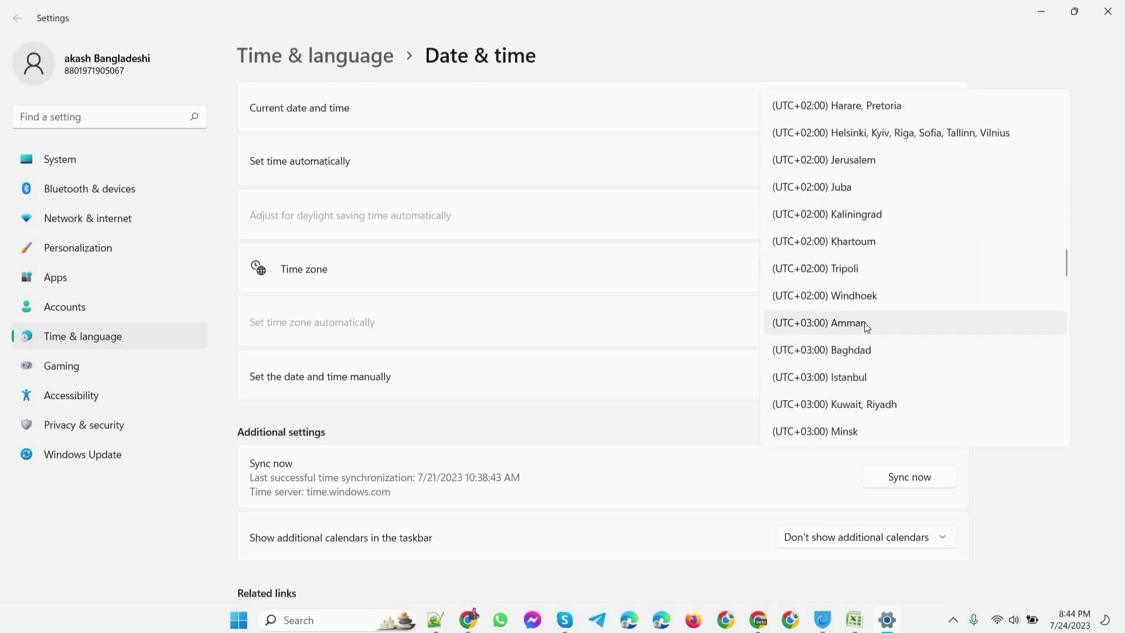
scroll(864, 322, "up", 3)
left_click(849, 265)
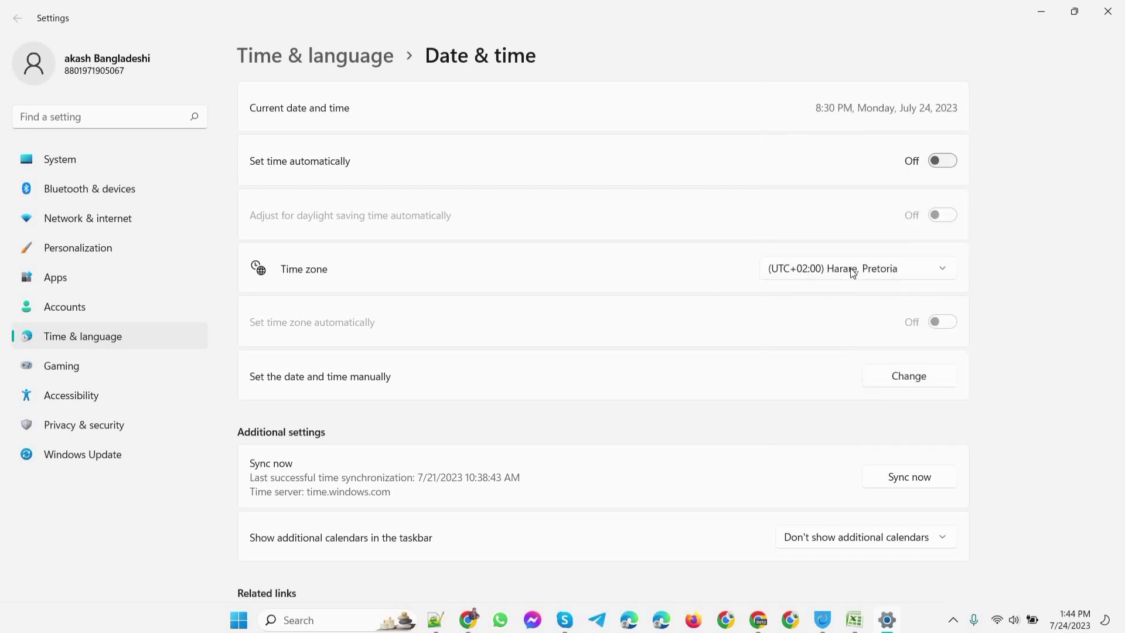
Step: Minimize the settings window and Hotspot Shield, then refresh the desktop
left_click(1035, 12)
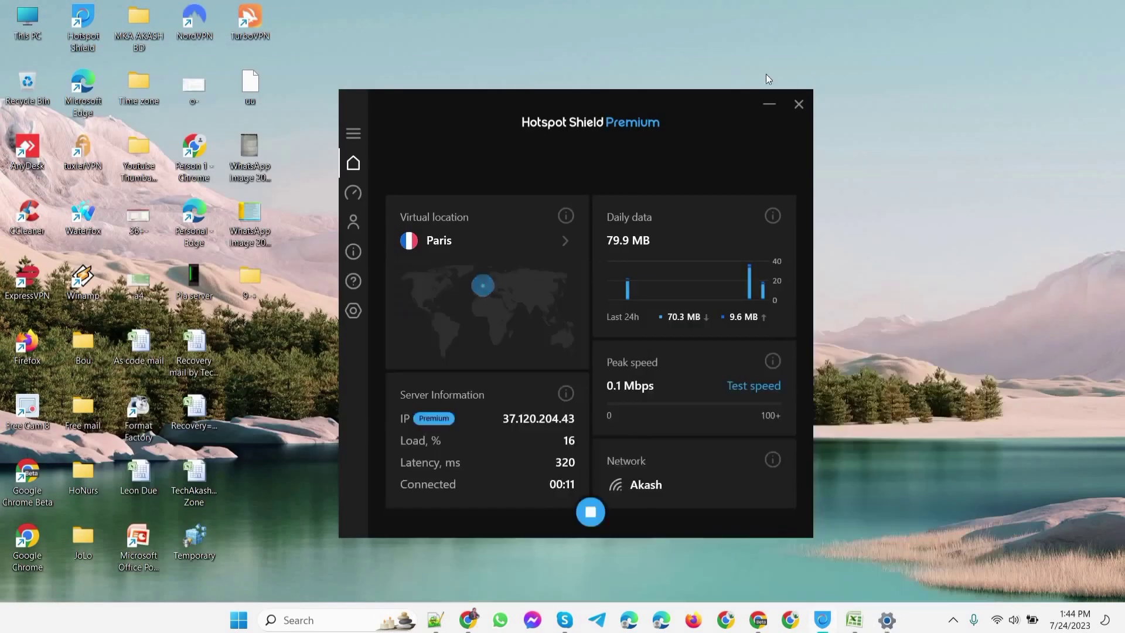
left_click(769, 104)
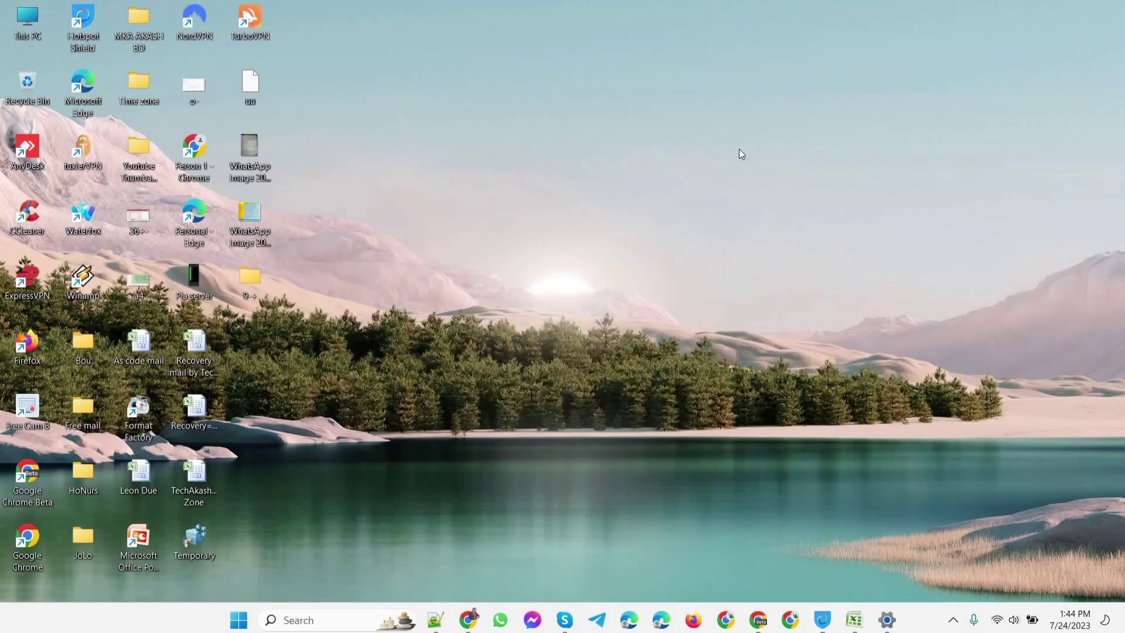
right_click(685, 84)
left_click(710, 150)
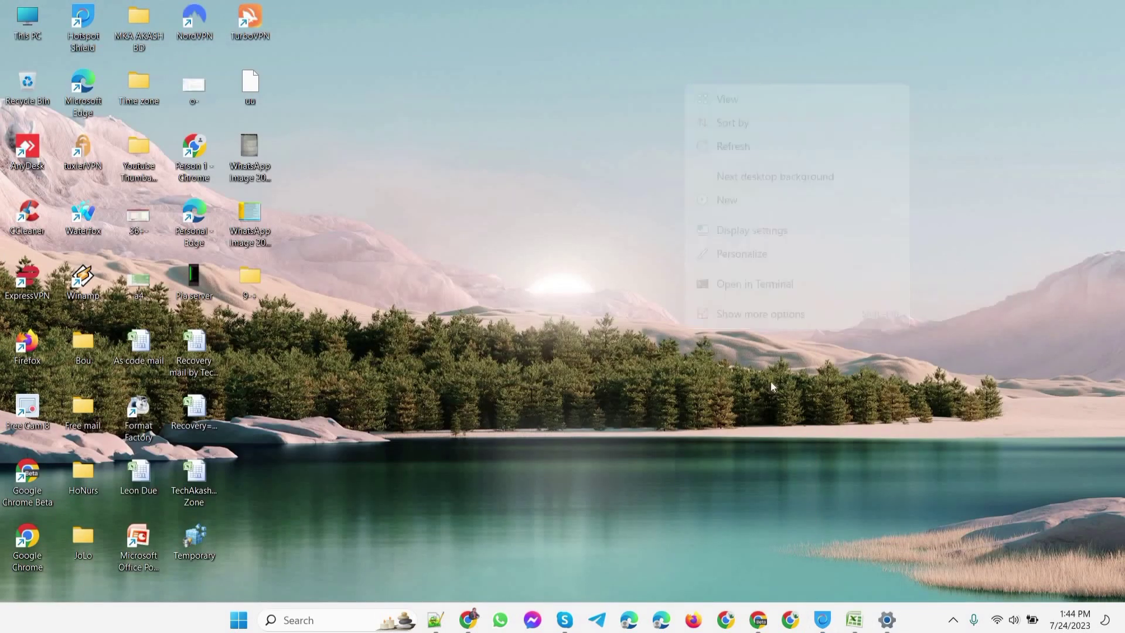
Step: Launch Edge, open the Google account sign-up bookmark and move the window right
left_click(630, 620)
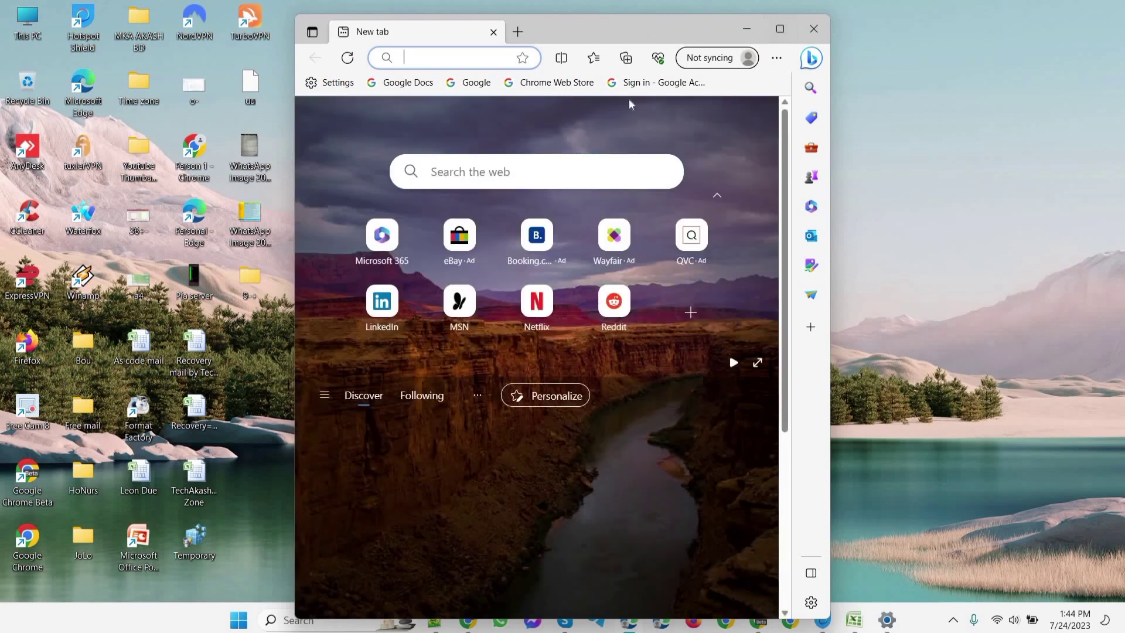
left_click(586, 83)
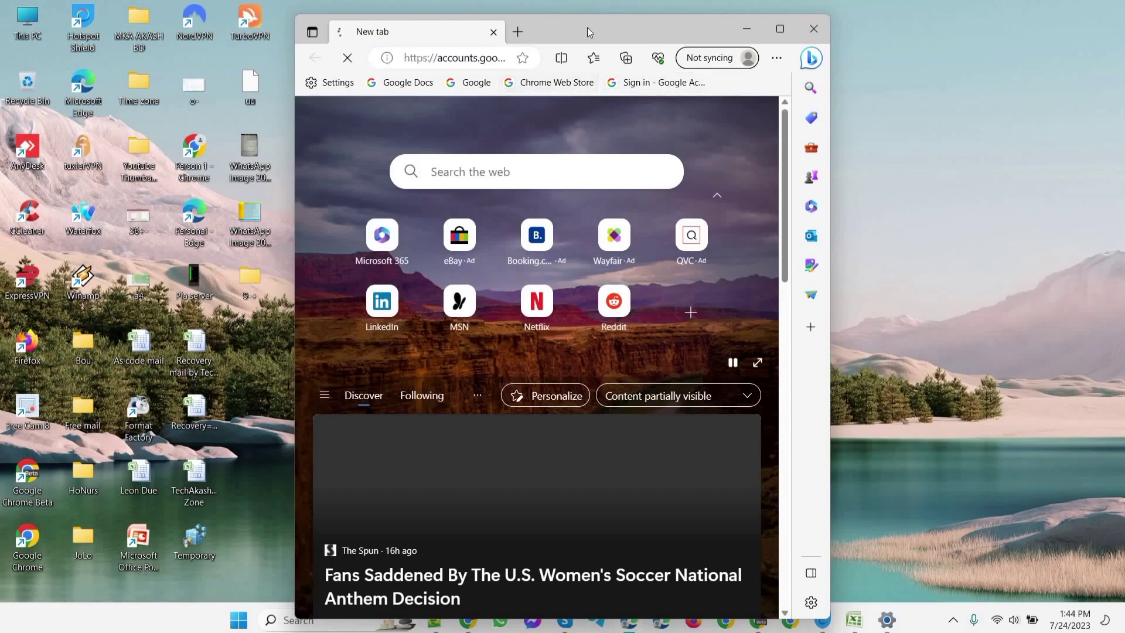
left_click_drag(587, 27, 872, 17)
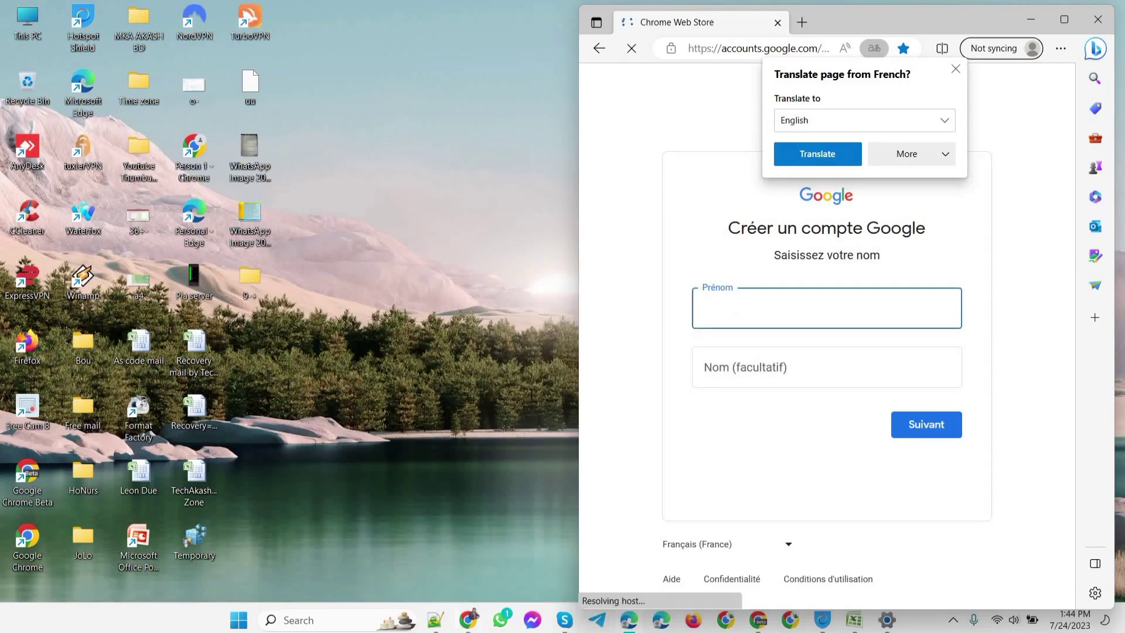
Step: Drag the generated name from the name generator into Prénom and continue
key("alt+Tab")
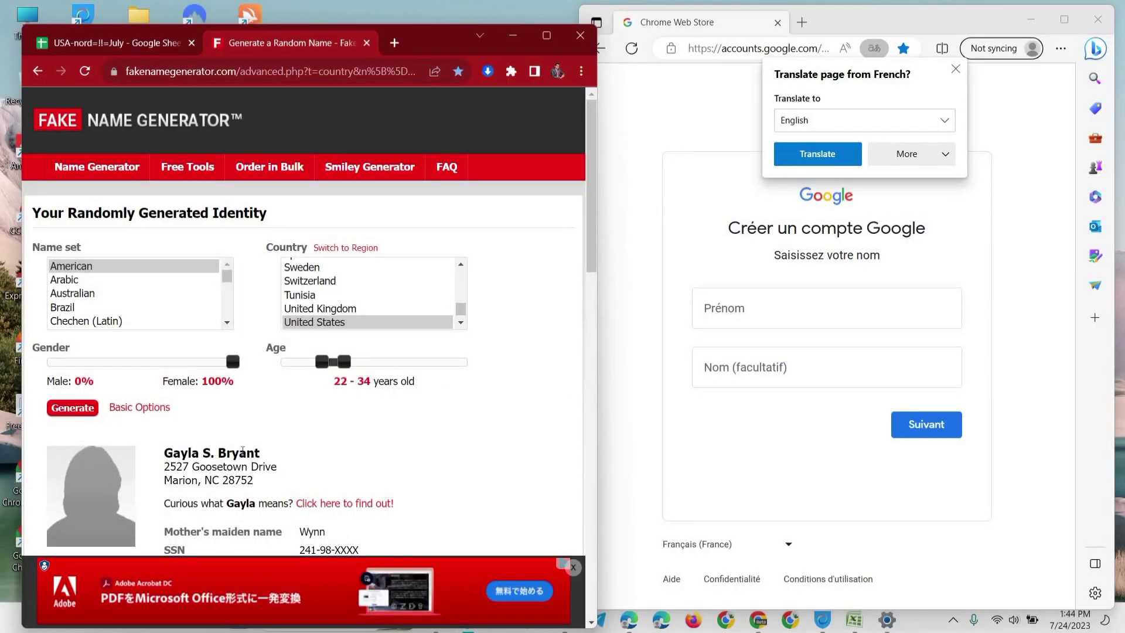
triple_click(221, 451)
left_click_drag(319, 454, 803, 309)
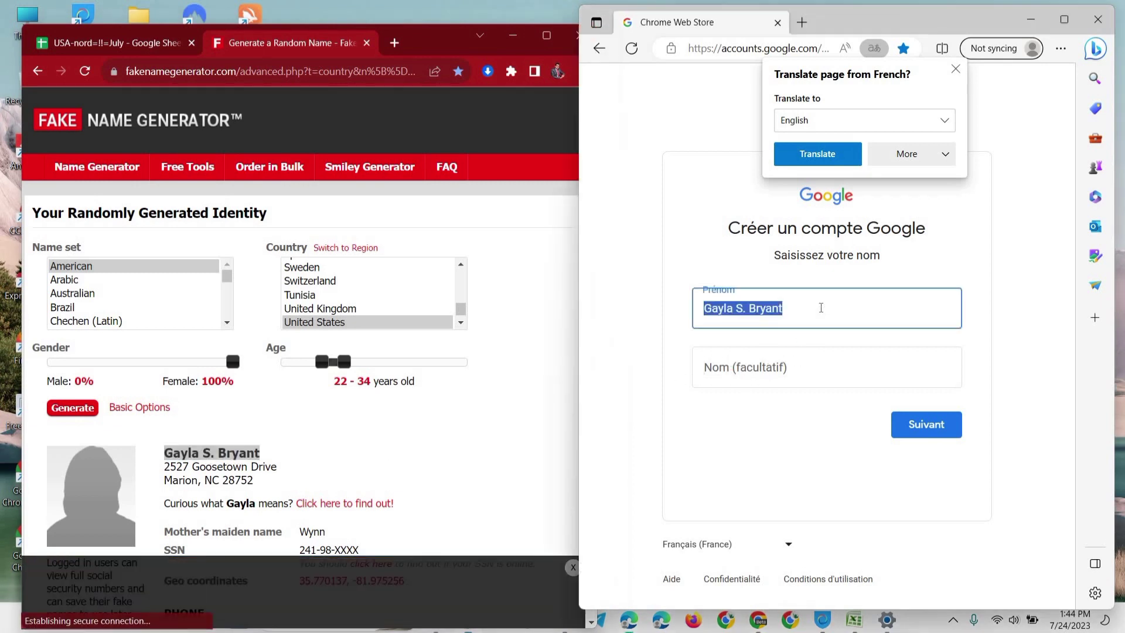
left_click(928, 428)
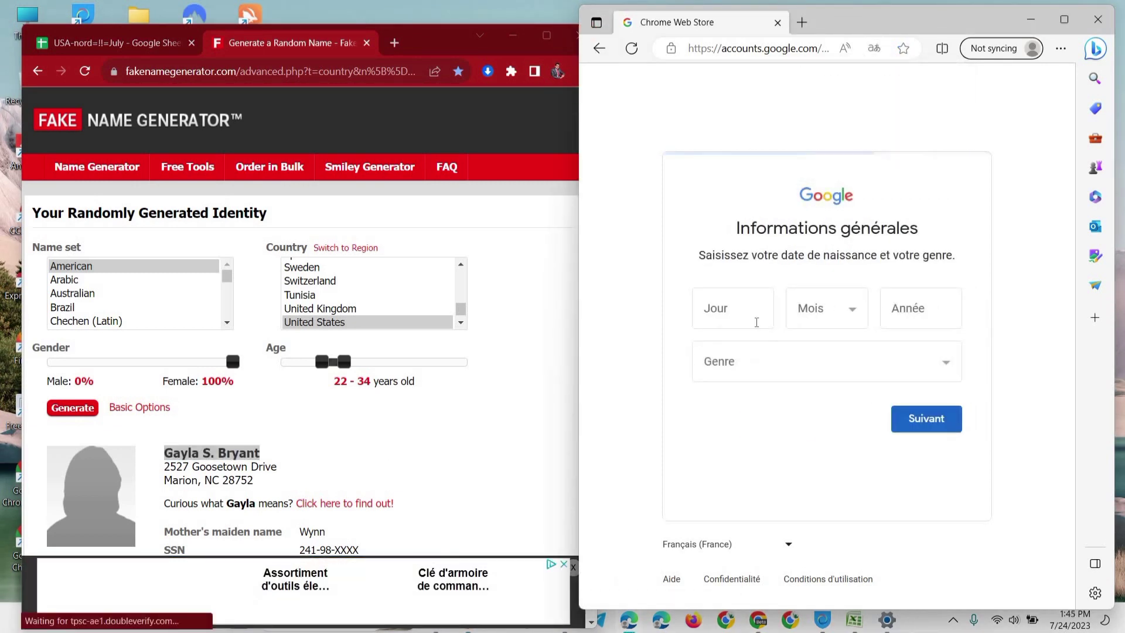
left_click(745, 311)
left_click(745, 311)
type("26")
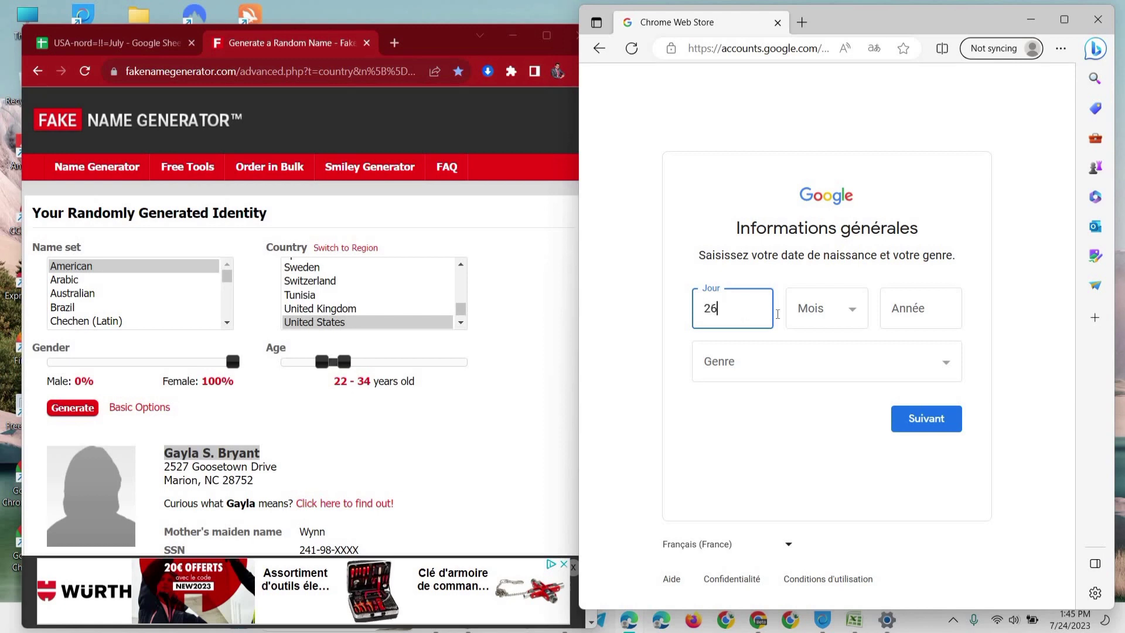
left_click(826, 308)
left_click(826, 457)
left_click(904, 306)
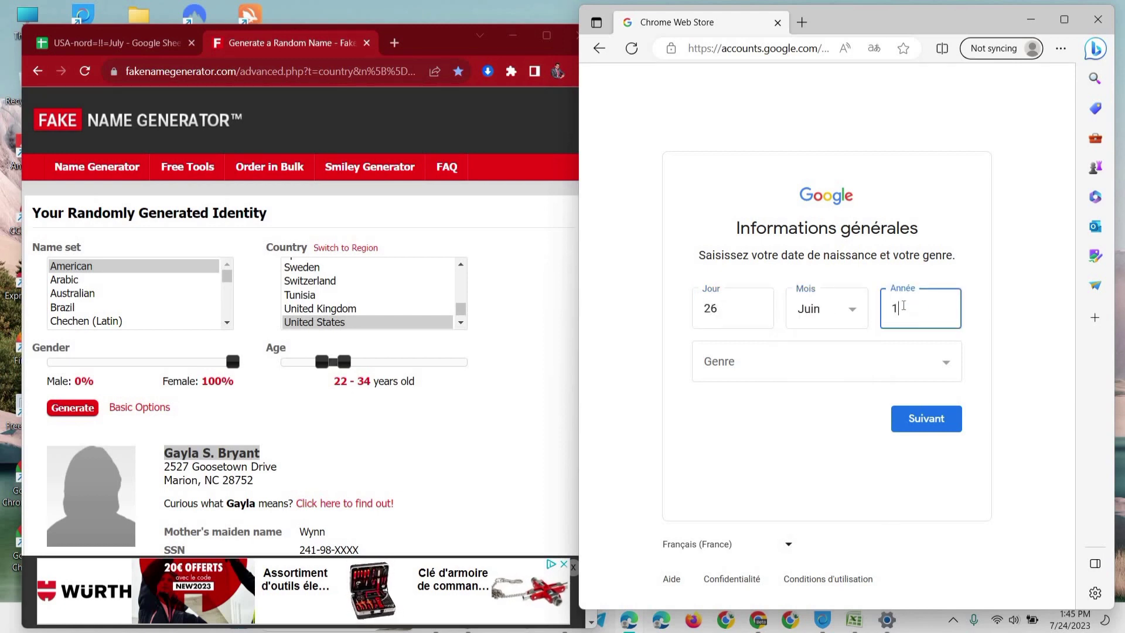
type("1996")
left_click(879, 369)
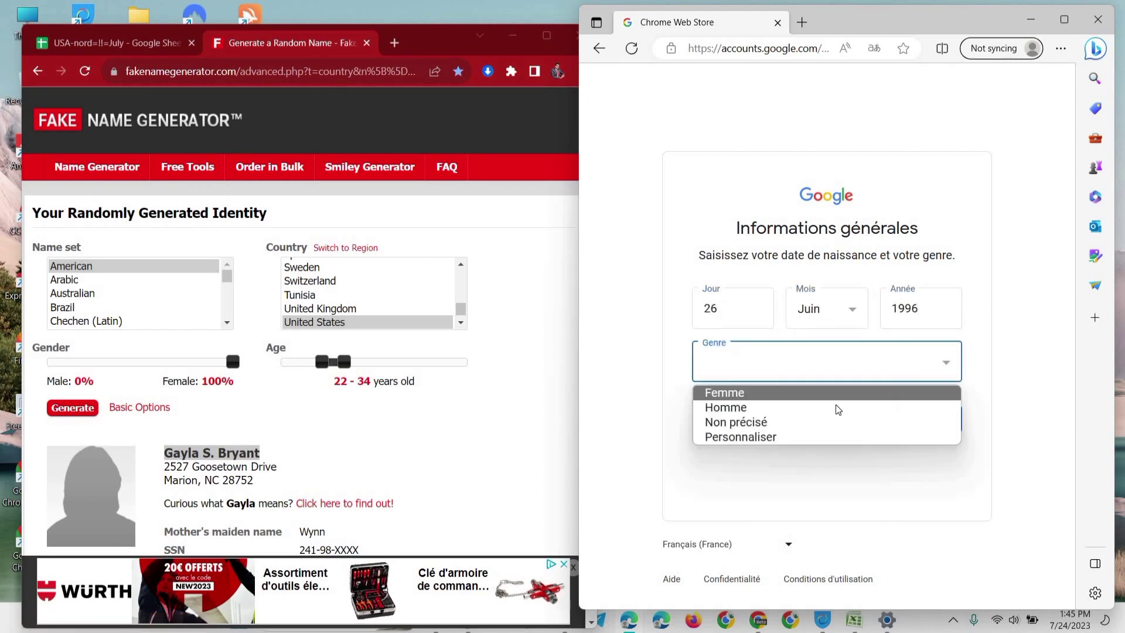
left_click(838, 392)
left_click(919, 423)
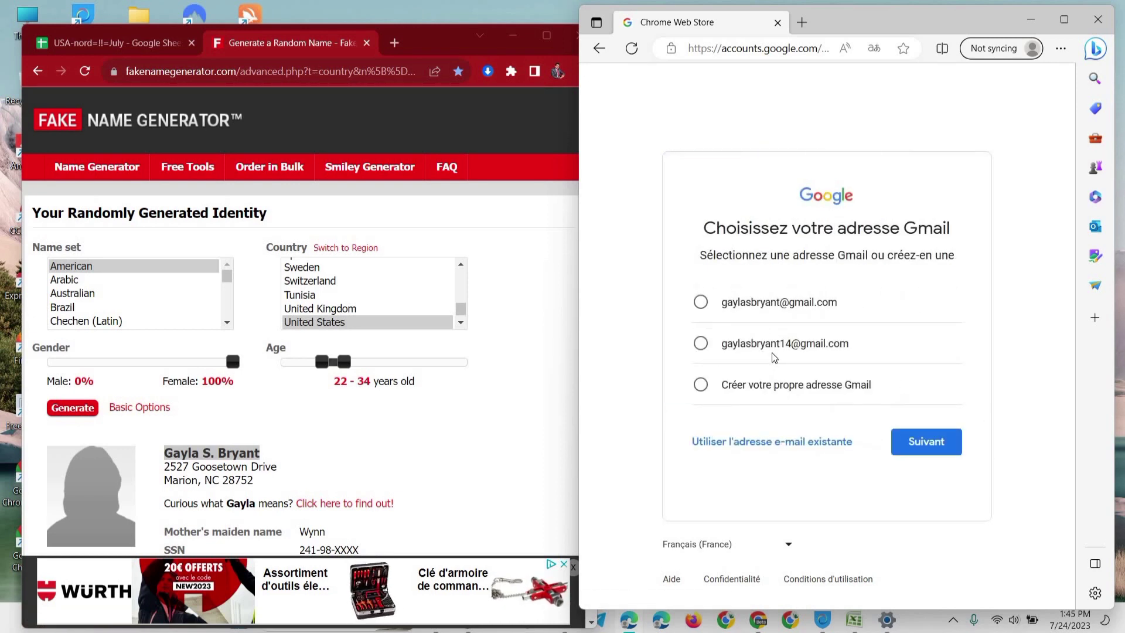
Step: Enter the new account's password and briefly reveal it to check it
left_click(940, 442)
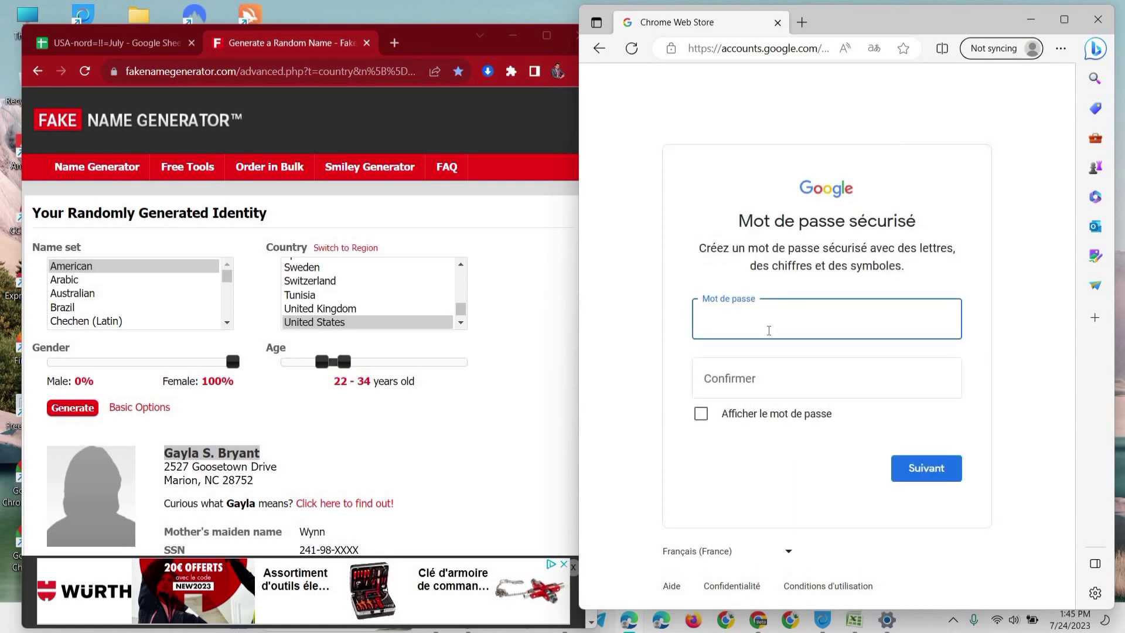
type("•••")
type("••")
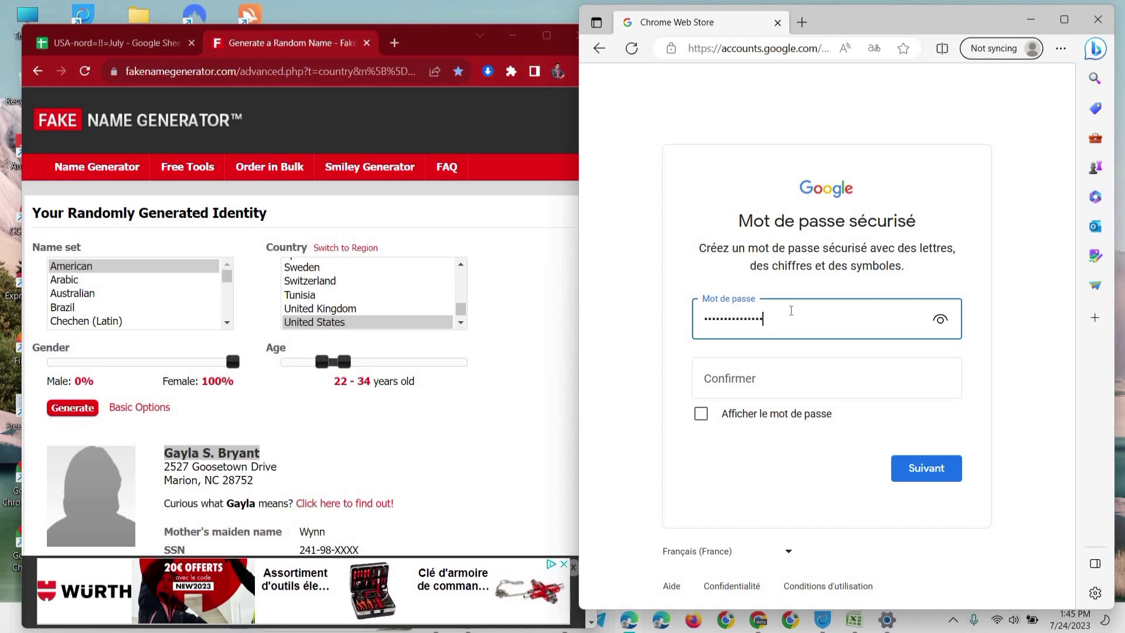
left_click(702, 413)
left_click_drag(800, 320, 688, 390)
key("ctrl+c")
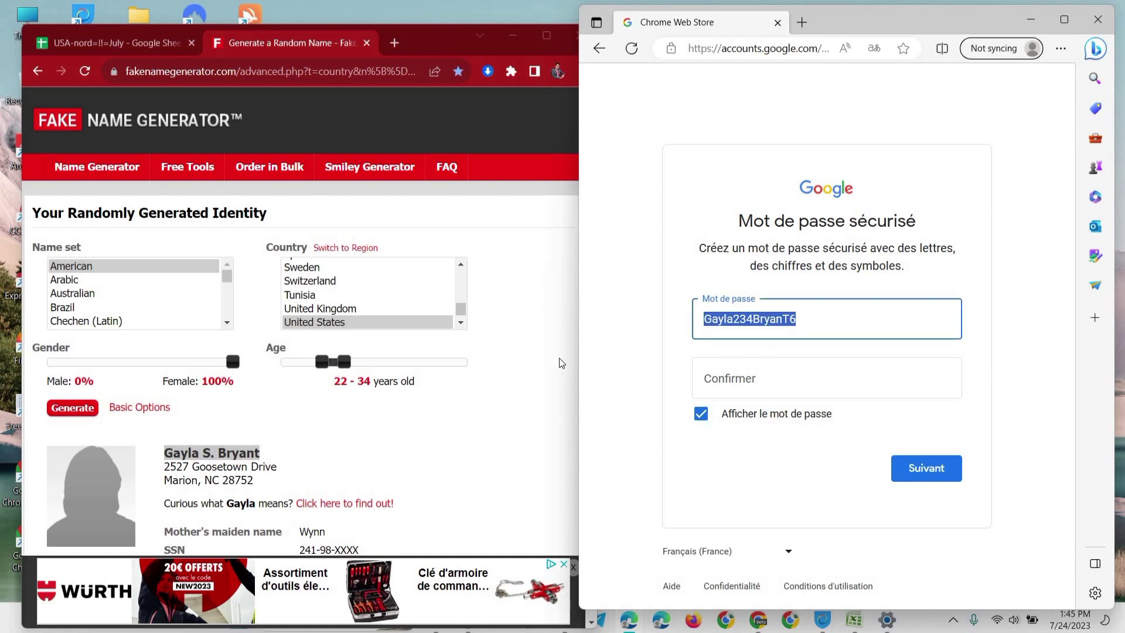
left_click(701, 414)
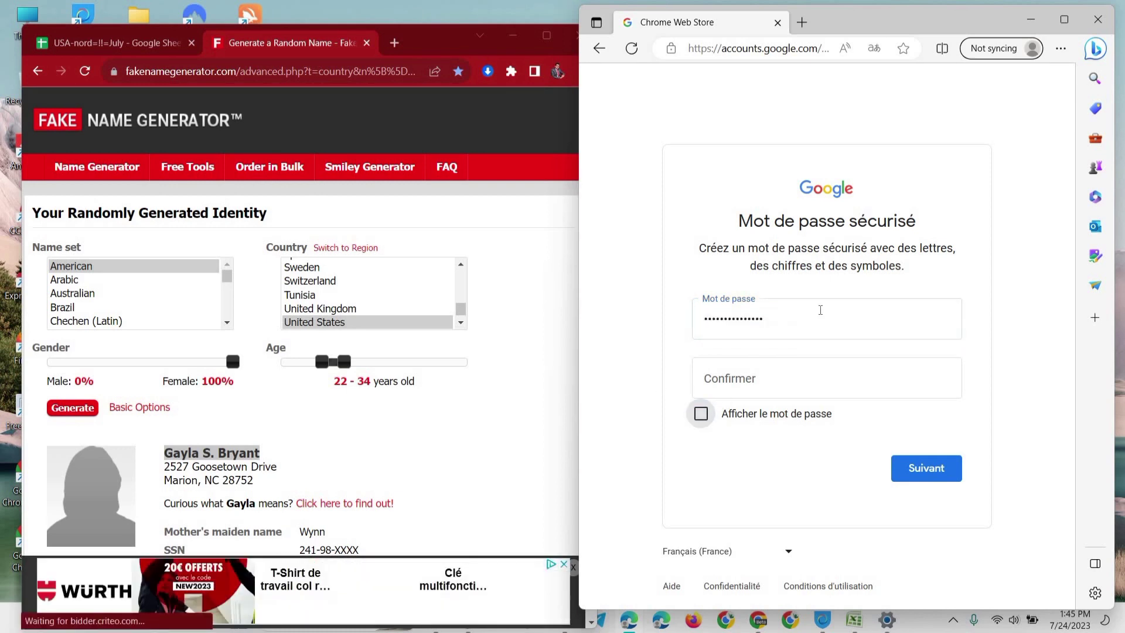
Step: Copy the password for logging, fill the confirmation field, and submit the password
left_click(810, 376)
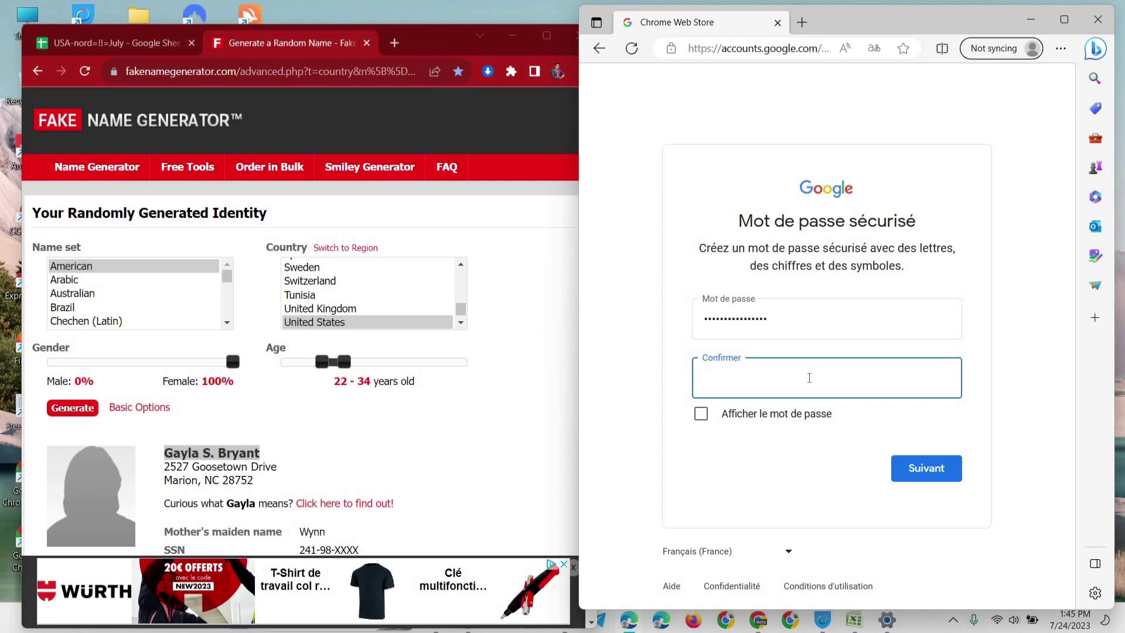
double_click(820, 330)
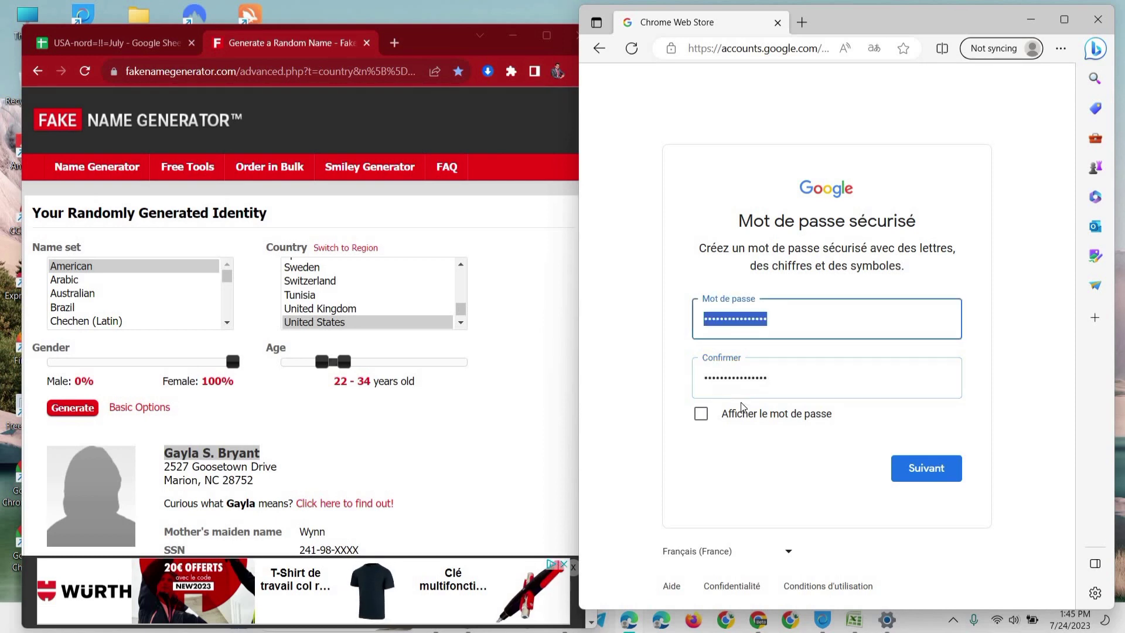
key("Tab")
key("ctrl+l")
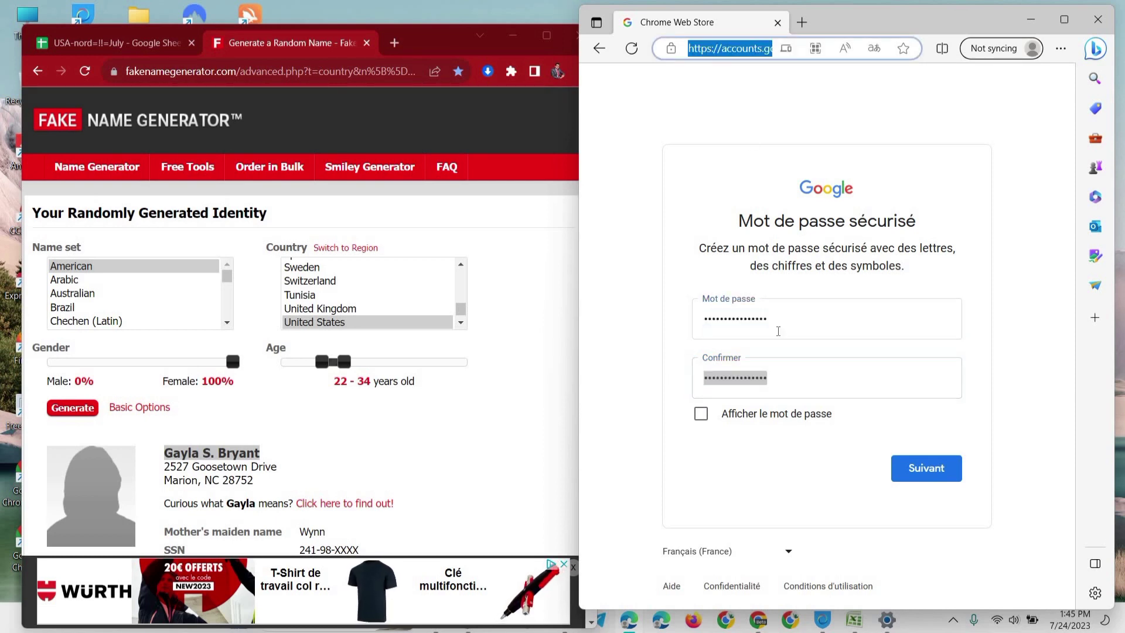
left_click(791, 319)
left_click(795, 413)
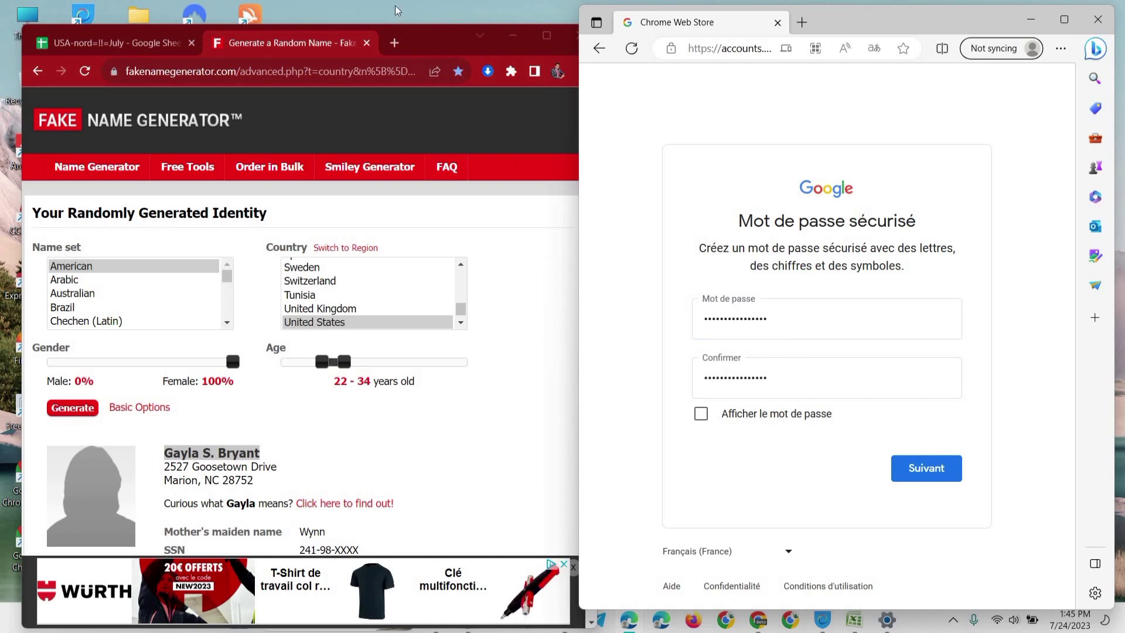
left_click(440, 58)
right_click(453, 55)
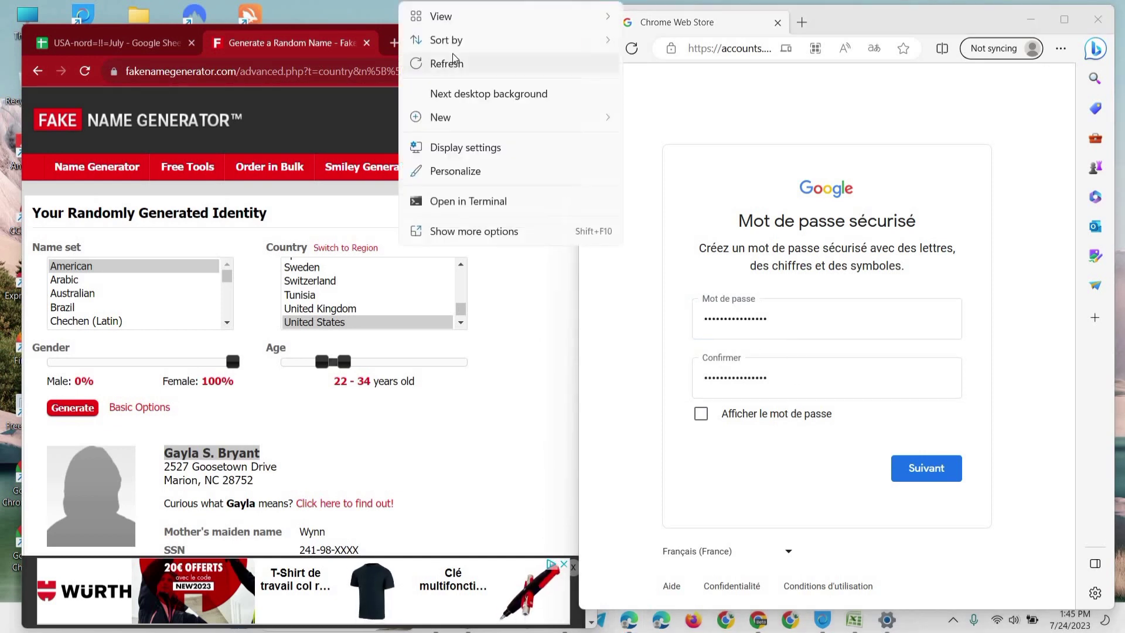
key("Escape")
left_click(940, 478)
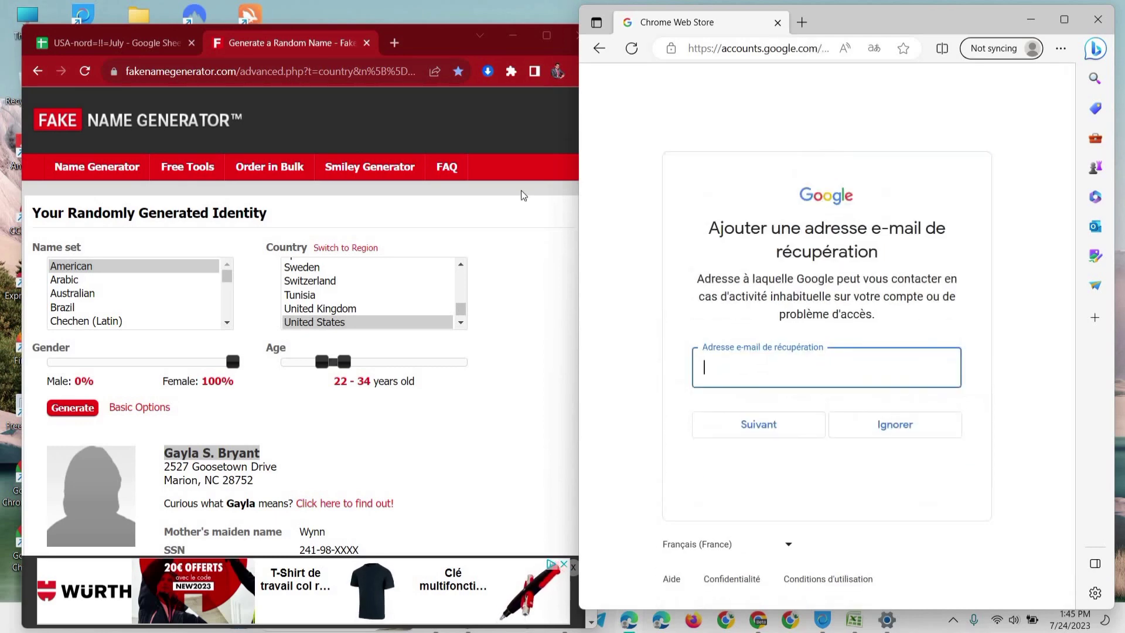
Step: Log the new account's password in cell B73 of the accounts spreadsheet
left_click(72, 407)
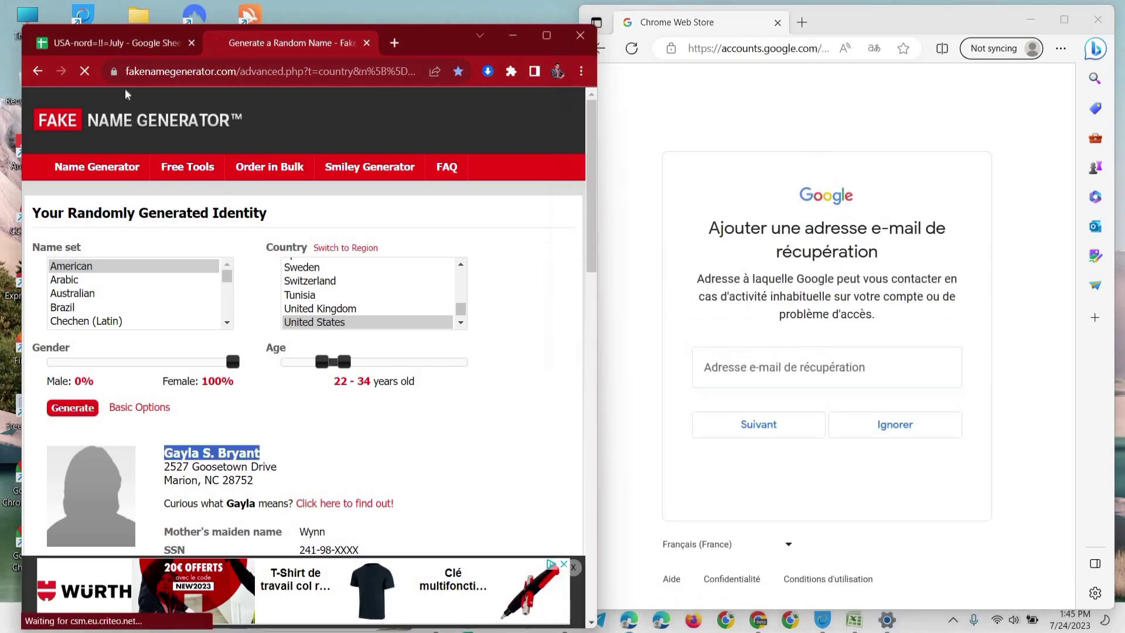
left_click(119, 41)
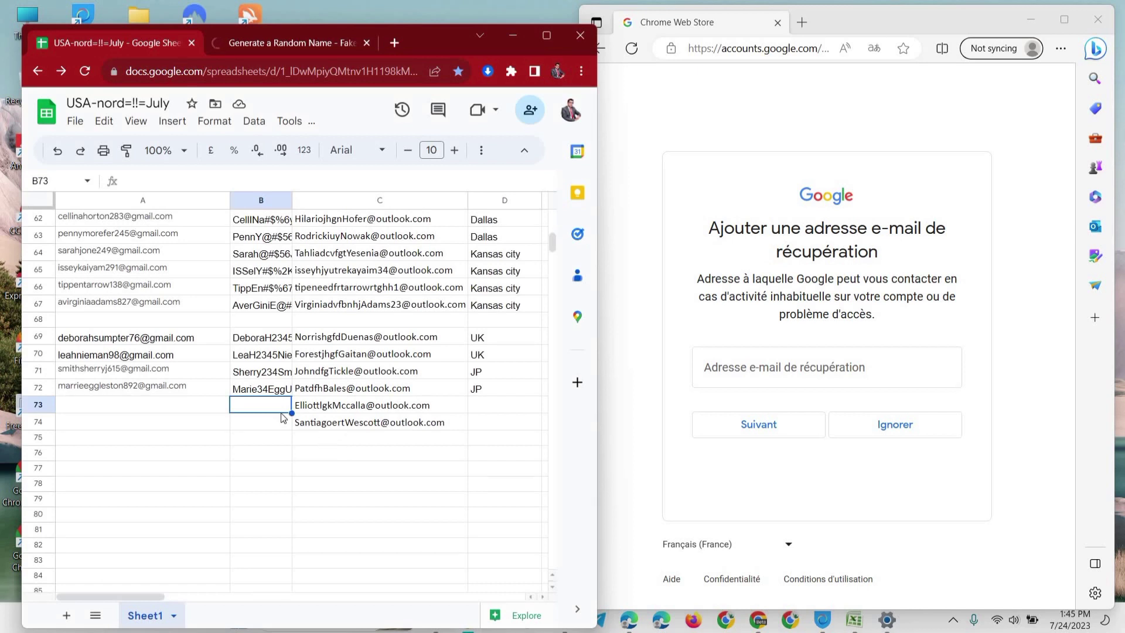
key("ctrl+v")
left_click(332, 409)
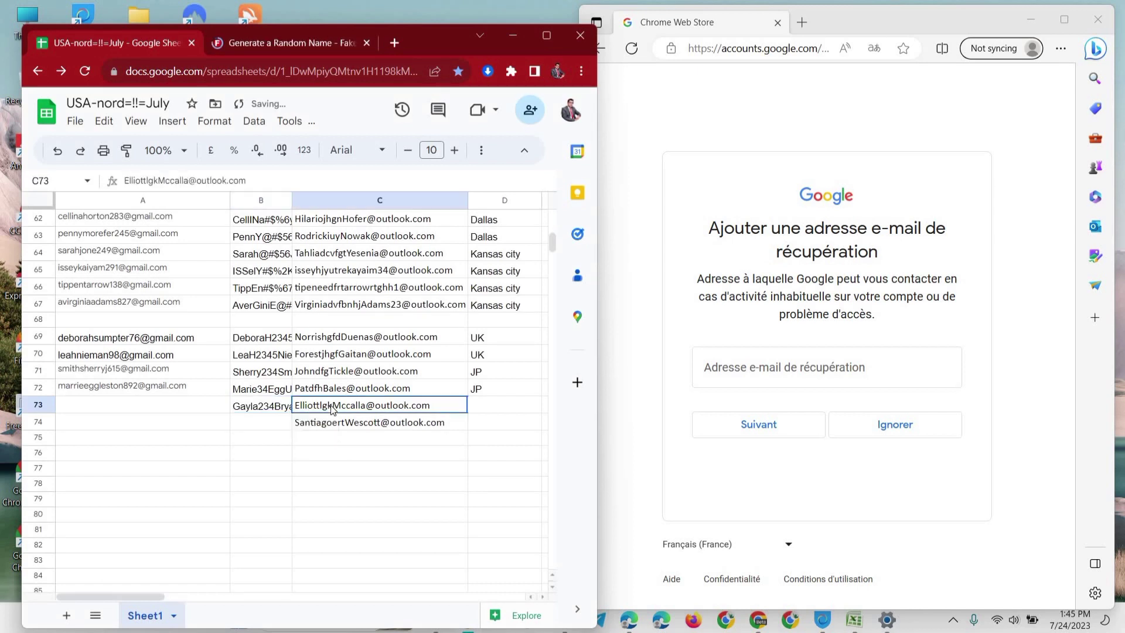
Step: Paste C73's outlook address as the recovery e-mail and open a new browser tab
left_click(900, 371)
key("ctrl+v")
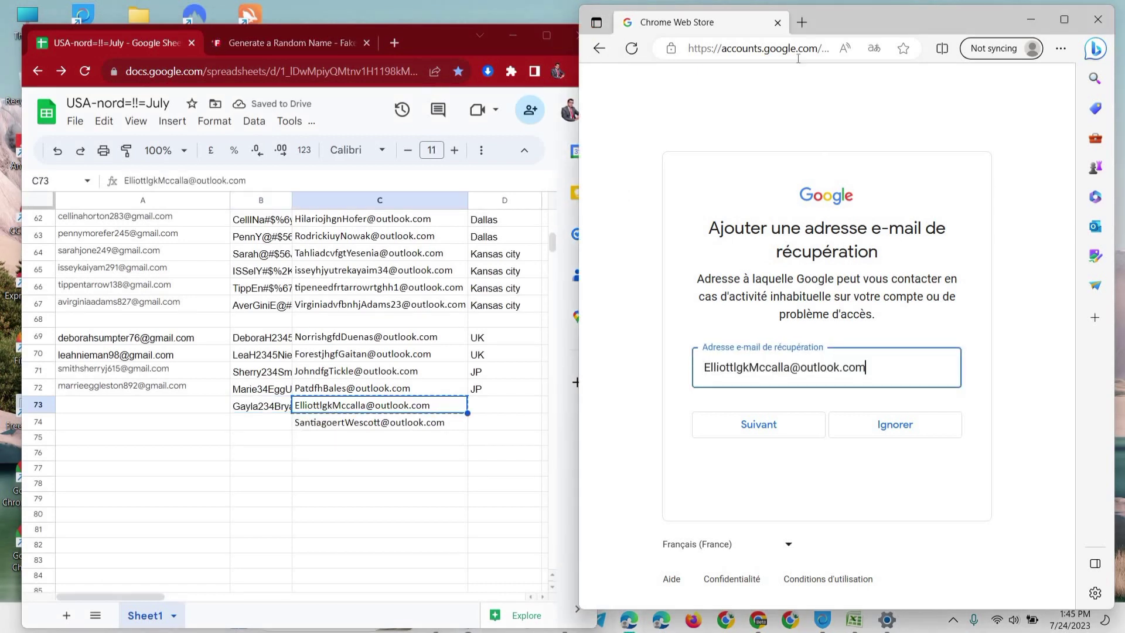
left_click(800, 23)
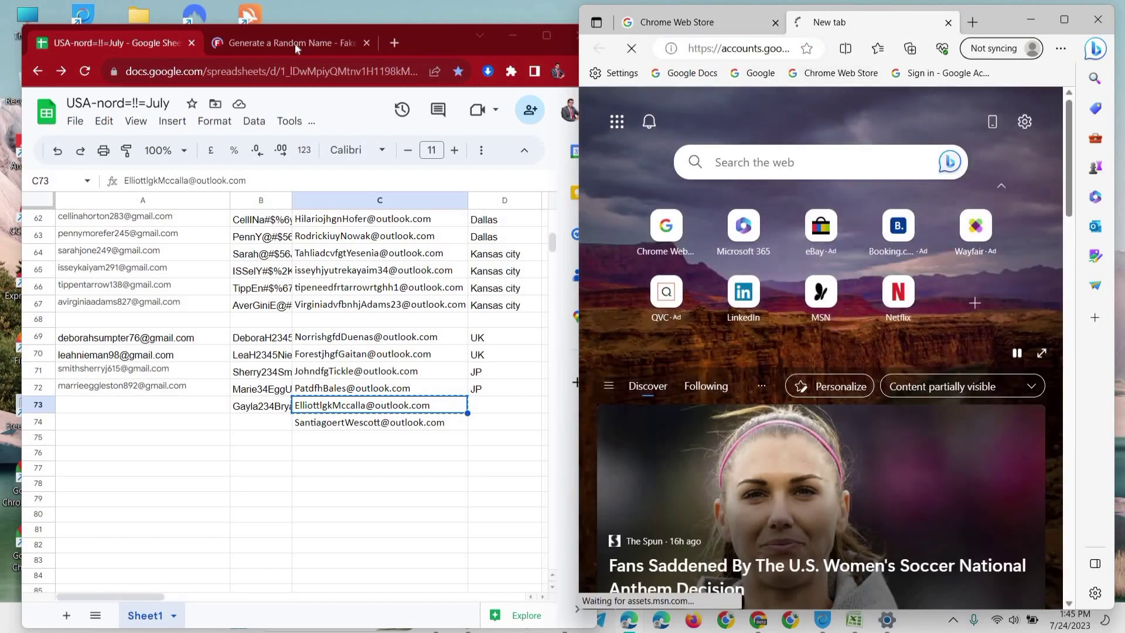
Step: Use a freshly generated name as Prénom, continue, and begin entering the birth day
left_click(295, 44)
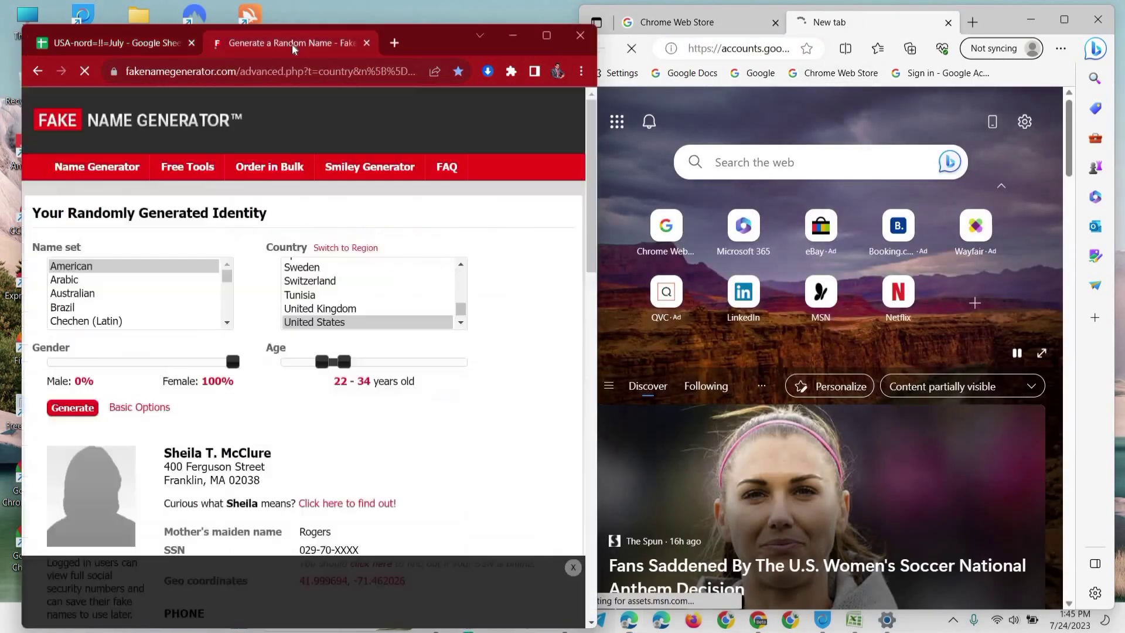
triple_click(177, 453)
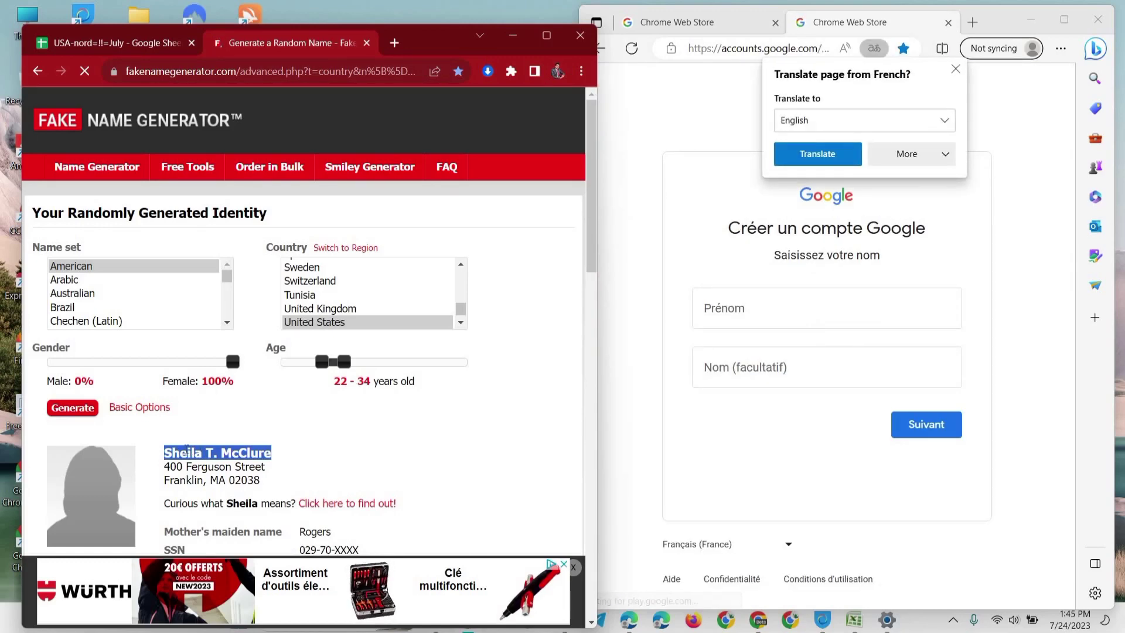
left_click_drag(187, 448, 790, 317)
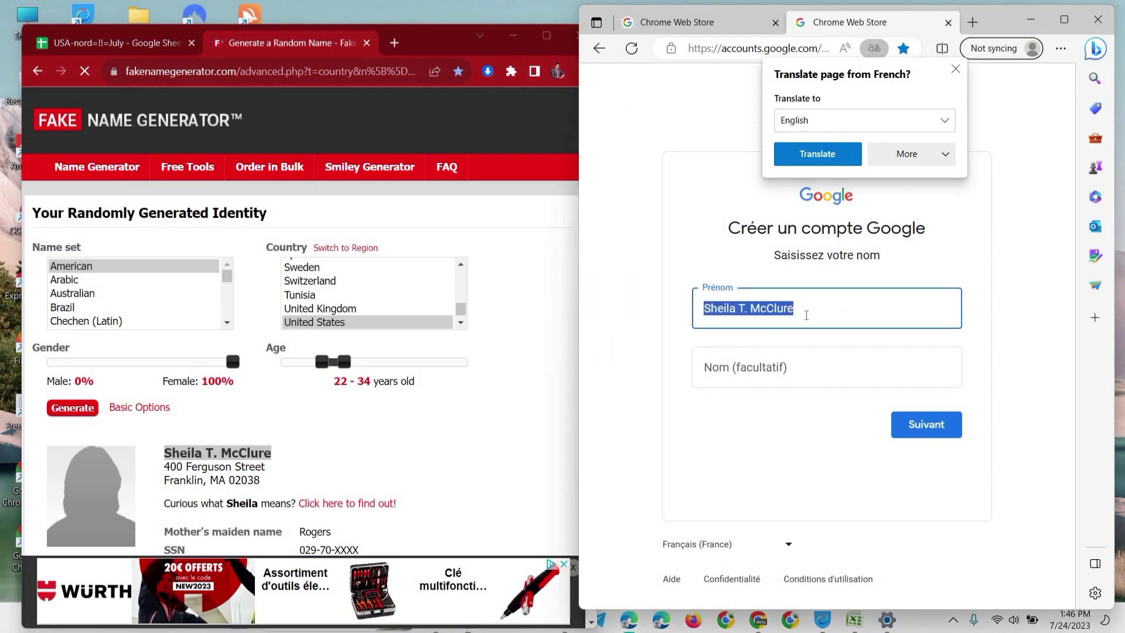
left_click(935, 435)
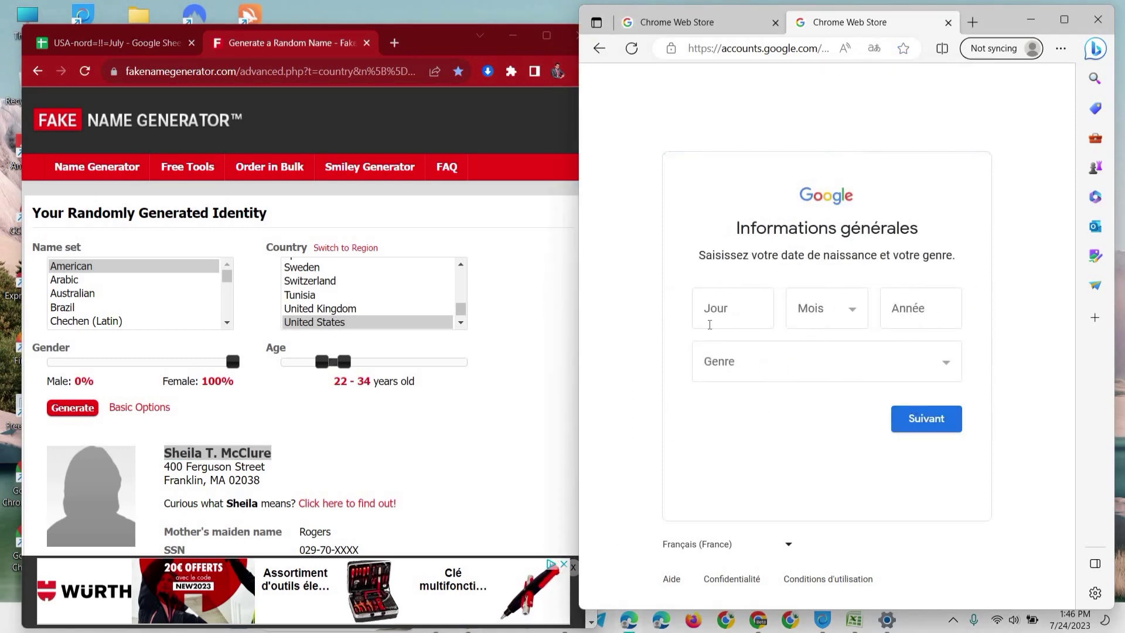
left_click(723, 308)
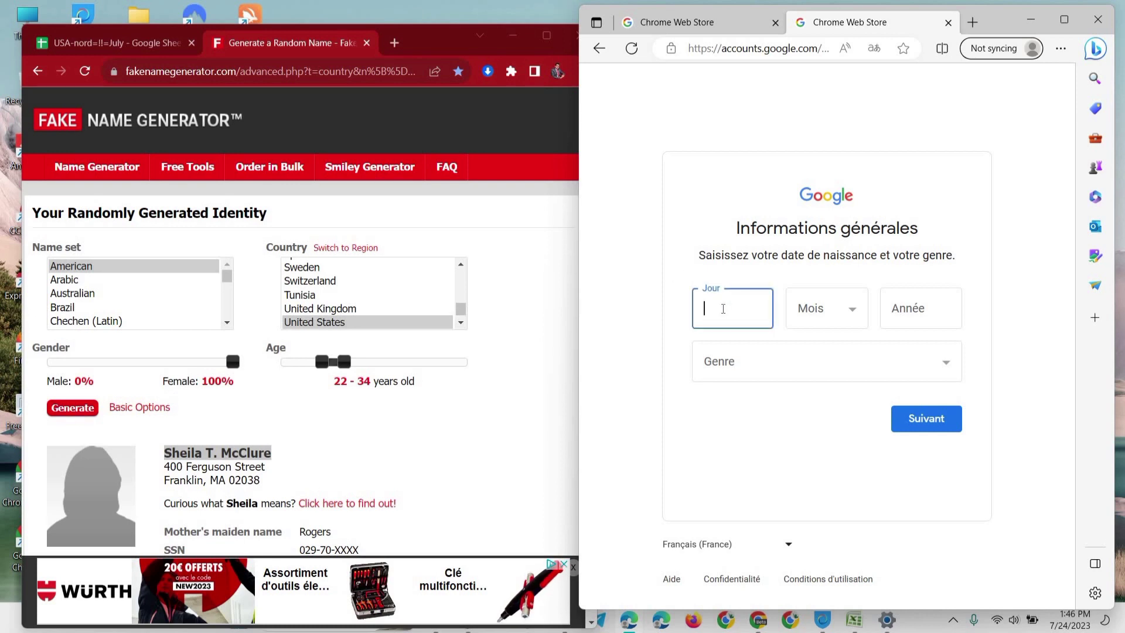